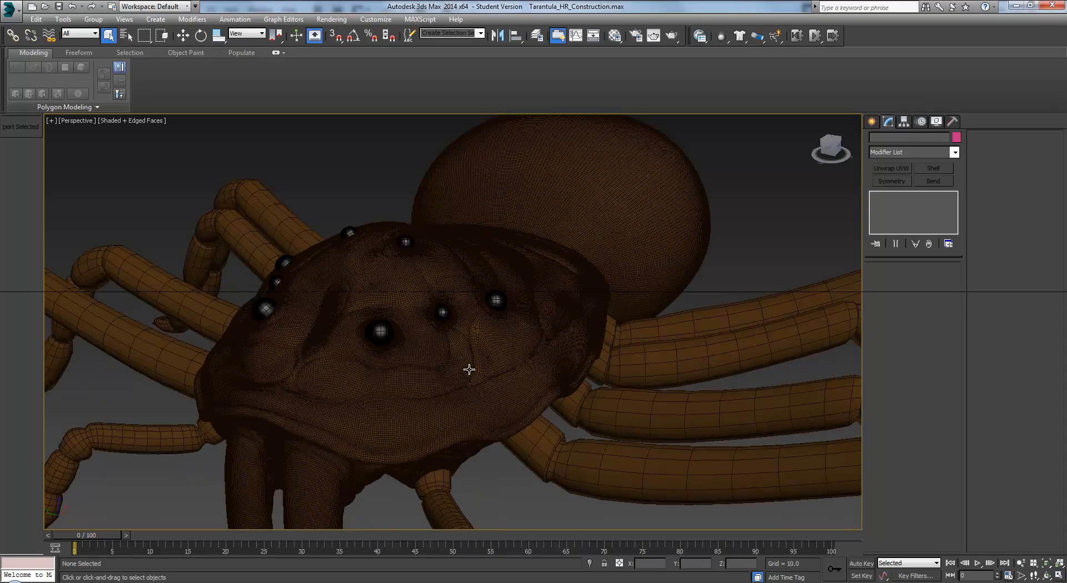
# - Examine the dense wireframe of the high-resolution tarantula body from above, below and the front, including the eyes and leg sockets
pyautogui.scroll(2, 465, 377)
pyautogui.scroll(2, 465, 377)
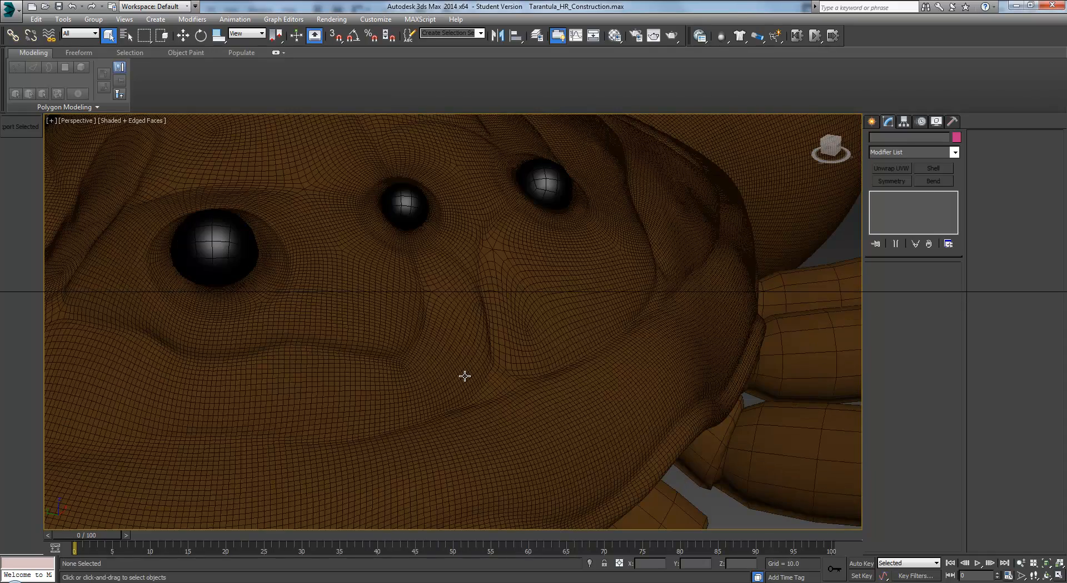
pyautogui.keyDown('alt'); pyautogui.moveTo(443, 356); pyautogui.dragTo(342, 300, button='middle'); pyautogui.keyUp('alt')
pyautogui.keyDown('alt'); pyautogui.moveTo(412, 207); pyautogui.dragTo(552, 252, button='middle'); pyautogui.keyUp('alt')
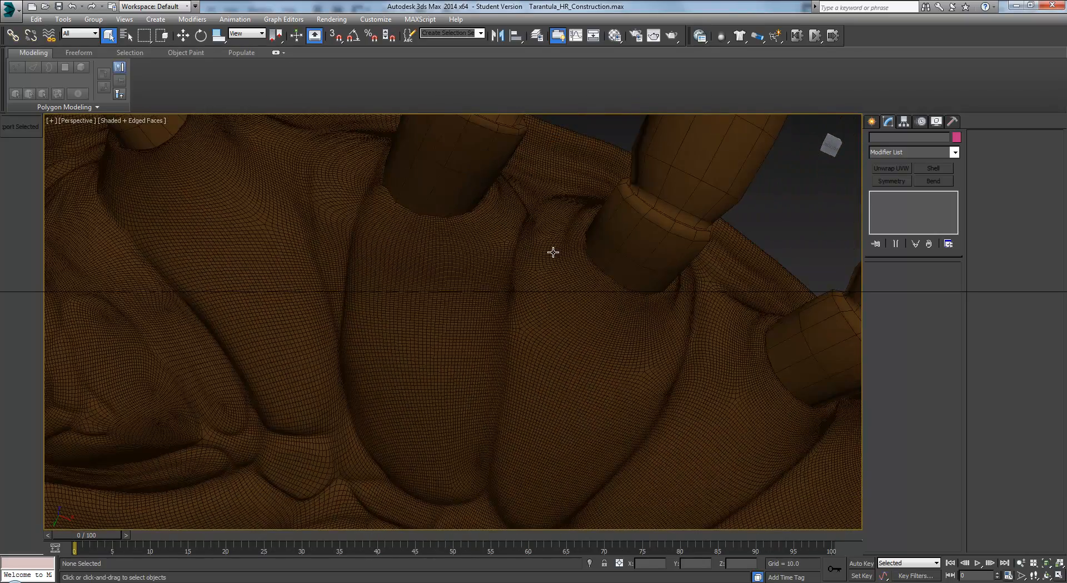
pyautogui.keyDown('alt'); pyautogui.moveTo(315, 310); pyautogui.dragTo(244, 366, button='middle'); pyautogui.keyUp('alt')
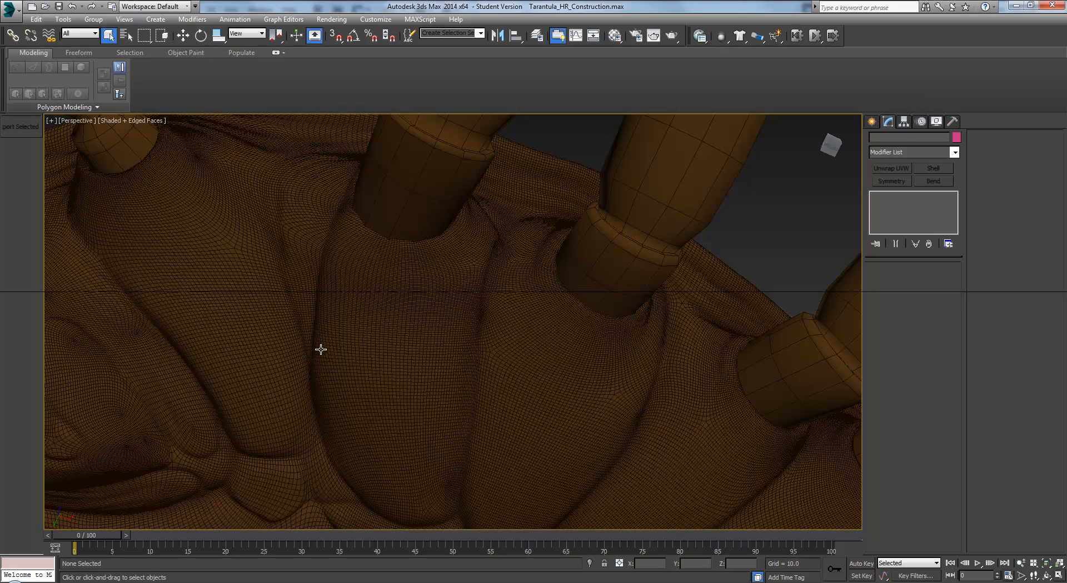
pyautogui.keyDown('alt'); pyautogui.moveTo(148, 241); pyautogui.dragTo(435, 269, button='middle'); pyautogui.keyUp('alt')
pyautogui.keyDown('alt'); pyautogui.moveTo(302, 306); pyautogui.dragTo(252, 272, button='middle'); pyautogui.keyUp('alt')
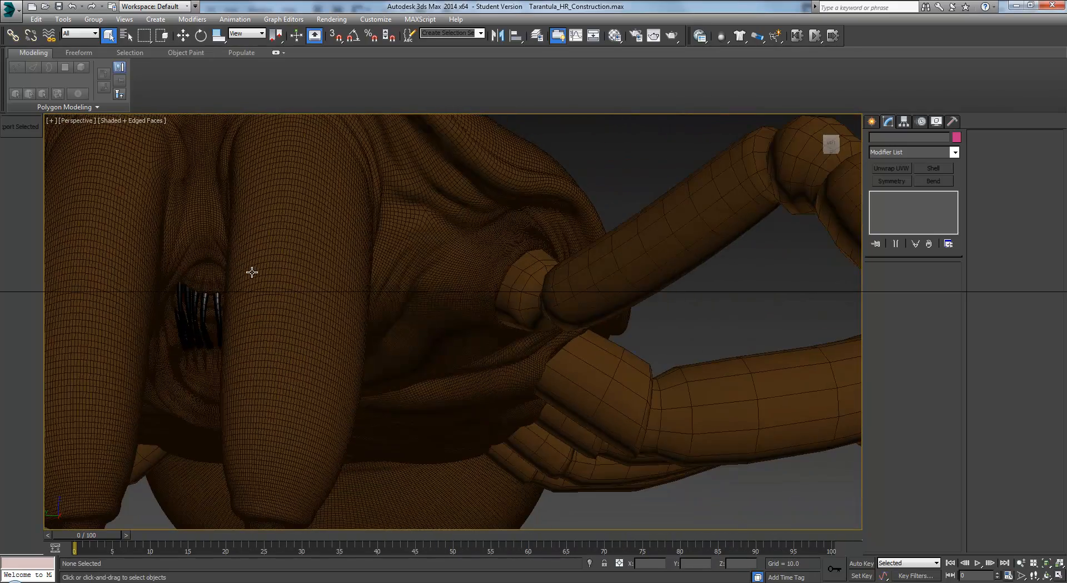
pyautogui.keyDown('alt'); pyautogui.moveTo(435, 343); pyautogui.dragTo(617, 413, button='middle'); pyautogui.keyUp('alt')
pyautogui.scroll(-5, 500, 395)
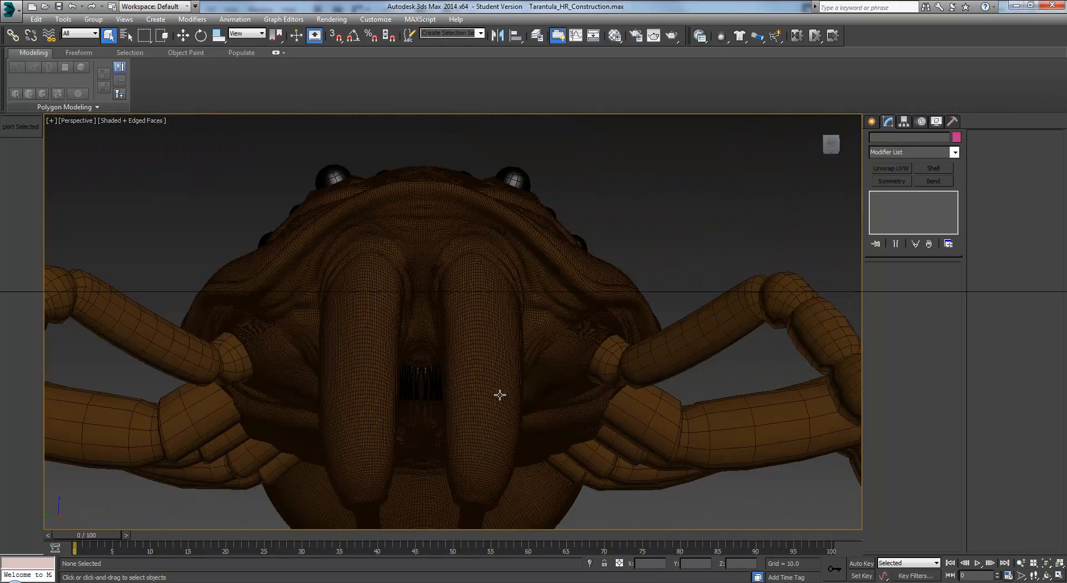
pyautogui.keyDown('alt'); pyautogui.moveTo(488, 409); pyautogui.dragTo(458, 481, button='middle'); pyautogui.keyUp('alt')
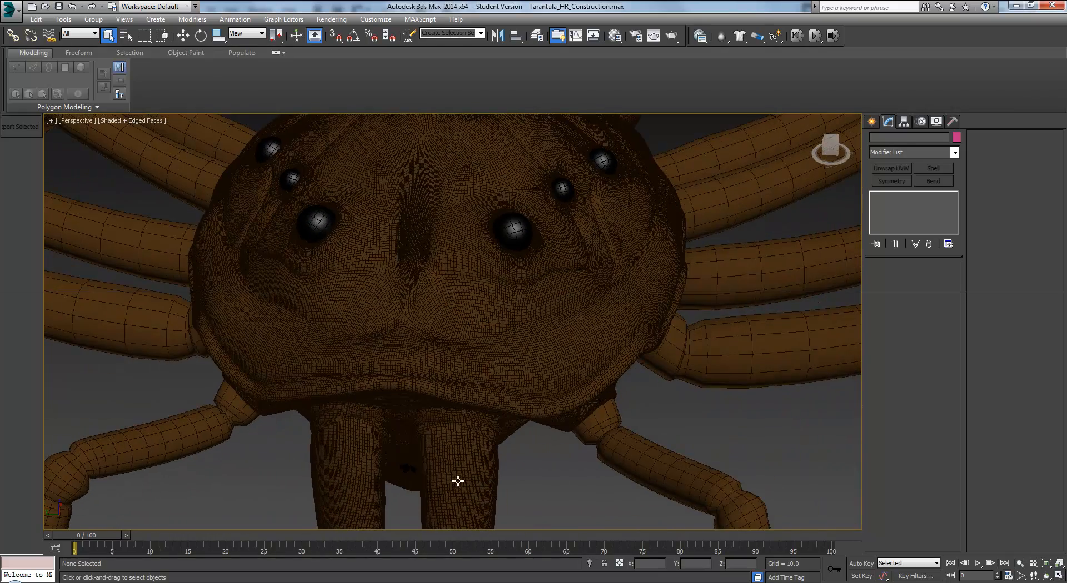
# - Select the high-resolution tarantula body and display the triangle-count statistics in the viewport
pyautogui.click(456, 352)
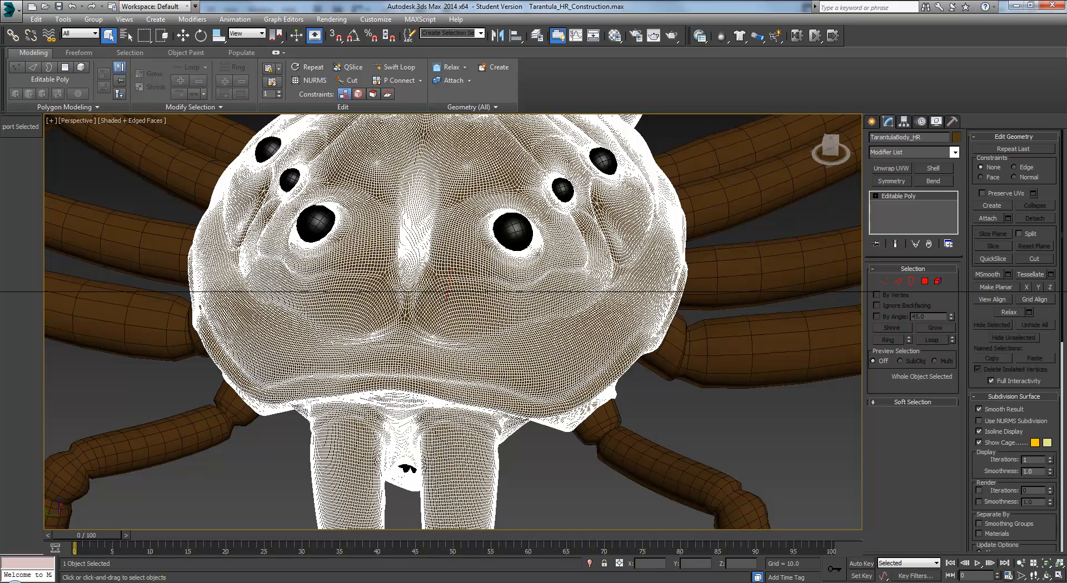
pyautogui.rightClick(1058, 578)
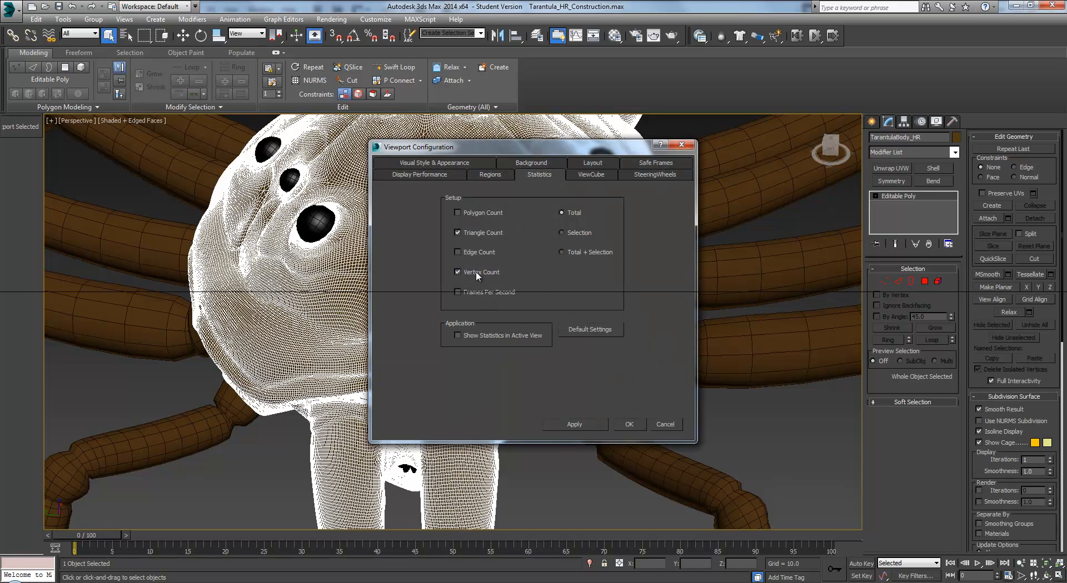
pyautogui.click(629, 425)
pyautogui.keyDown('alt'); pyautogui.moveTo(636, 425); pyautogui.dragTo(489, 423, button='middle'); pyautogui.keyUp('alt')
pyautogui.press('7')
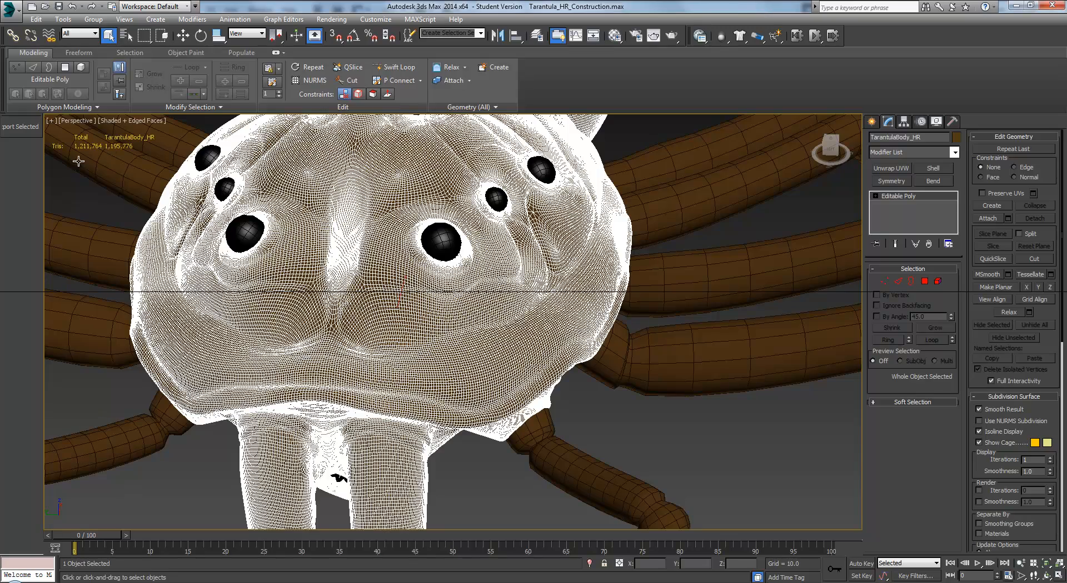
# - Delete the high-resolution tarantula body, keeping the legs, eyes and teeth
pyautogui.keyDown('alt'); pyautogui.moveTo(138, 169); pyautogui.dragTo(277, 250, button='middle'); pyautogui.keyUp('alt')
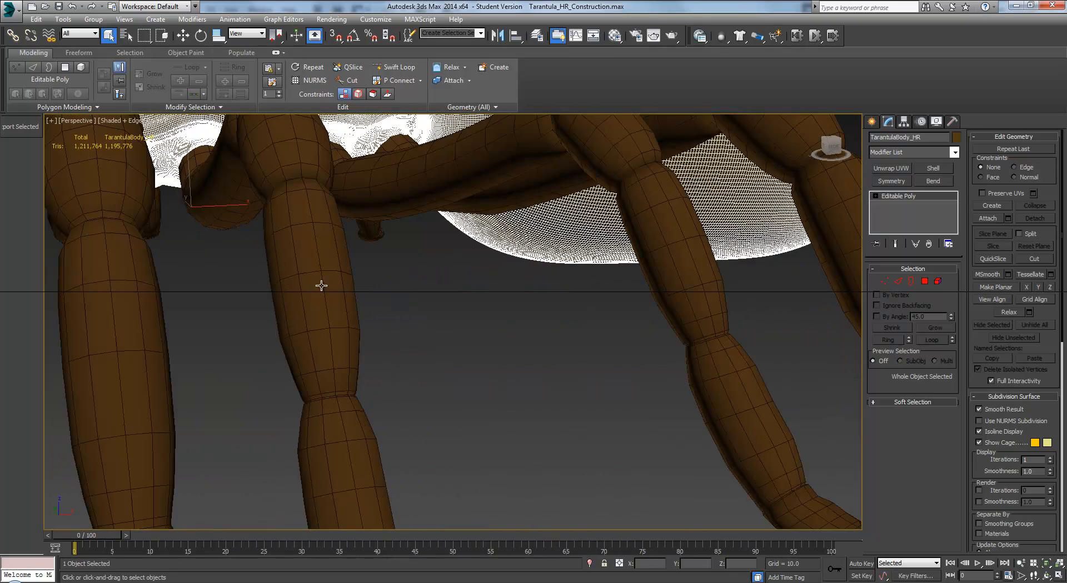
pyautogui.keyDown('alt'); pyautogui.moveTo(403, 318); pyautogui.dragTo(464, 346, button='middle'); pyautogui.keyUp('alt')
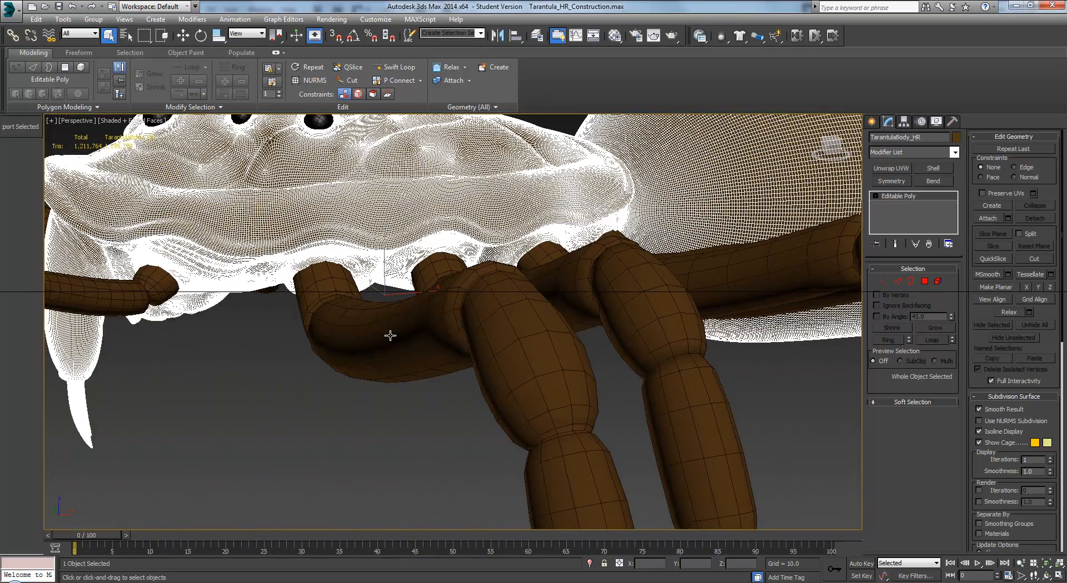
pyautogui.scroll(-3, 389, 276)
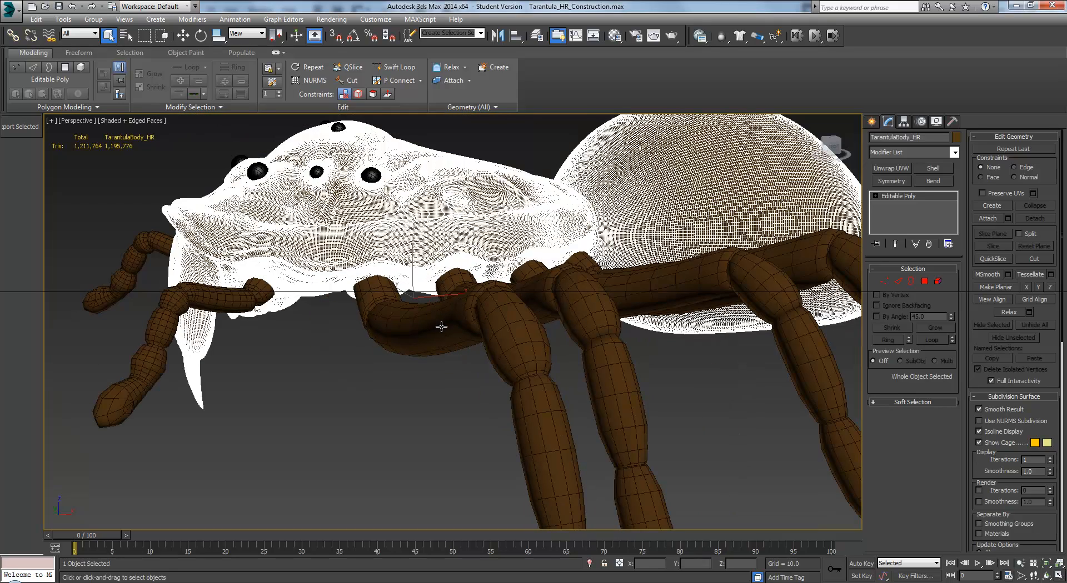
pyautogui.press('Delete')
# - Import TarantulaBody_FixedUV_ToPAINT.obj with the existing OBJ import options and frame the imported body in the view
pyautogui.keyDown('alt'); pyautogui.moveTo(360, 298); pyautogui.dragTo(293, 289, button='middle'); pyautogui.keyUp('alt')
pyautogui.click(10, 9)
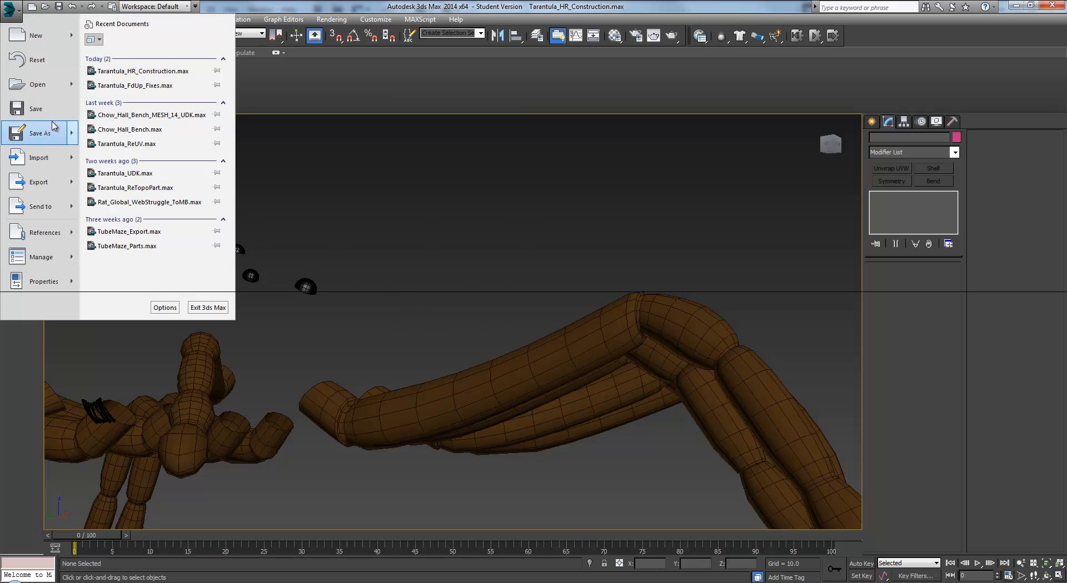
pyautogui.click(42, 161)
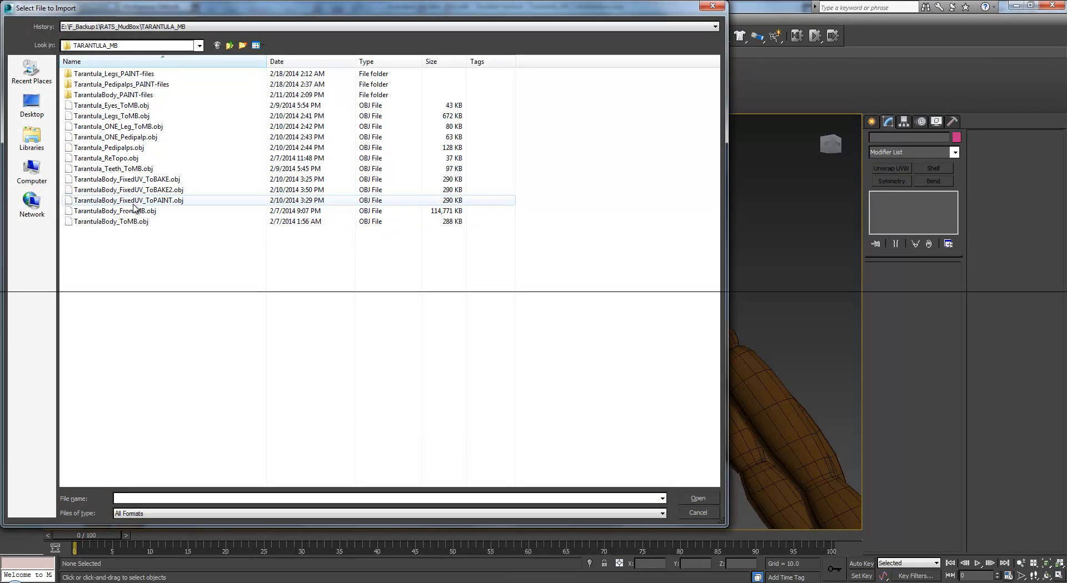
pyautogui.click(129, 201)
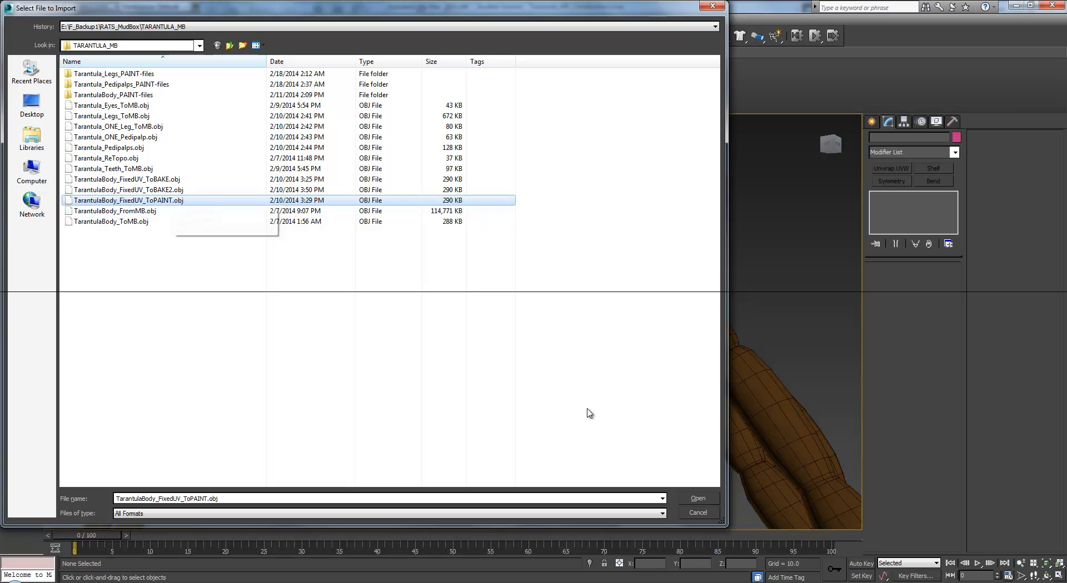
pyautogui.click(697, 499)
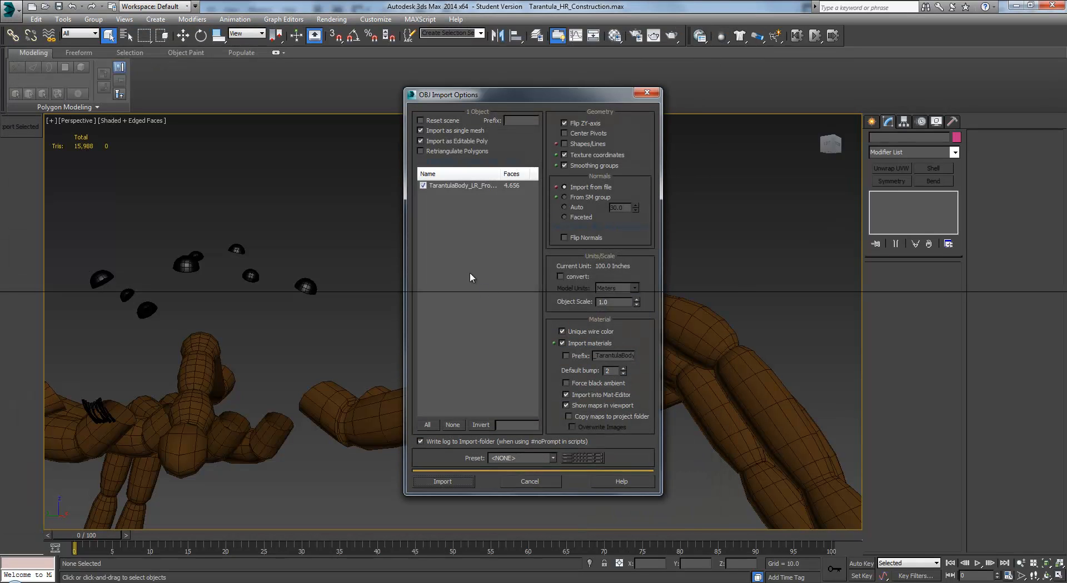
pyautogui.click(453, 482)
pyautogui.press('z')
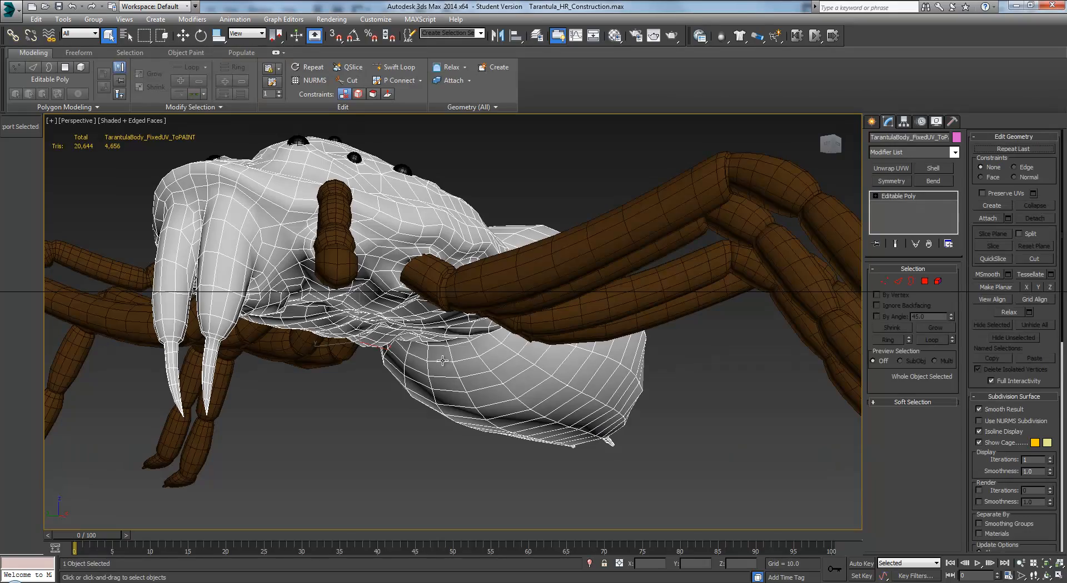
# - Hide every object except the imported low-resolution tarantula body
pyautogui.keyDown('alt'); pyautogui.moveTo(379, 270); pyautogui.dragTo(230, 289, button='middle'); pyautogui.keyUp('alt')
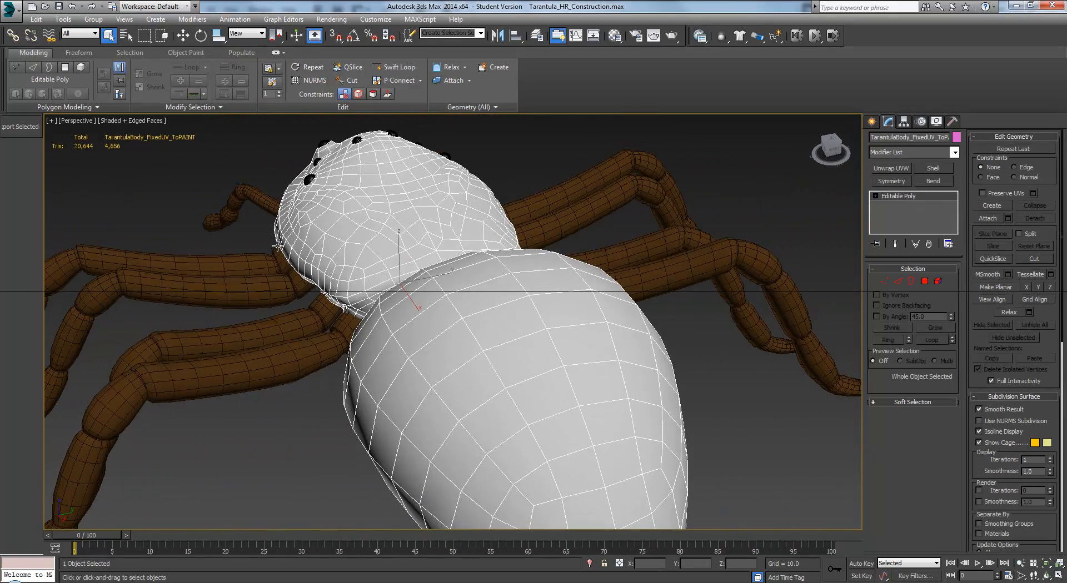
pyautogui.keyDown('alt'); pyautogui.moveTo(315, 366); pyautogui.dragTo(503, 304, button='middle'); pyautogui.keyUp('alt')
pyautogui.scroll(-4, 427, 329)
pyautogui.scroll(3, 442, 364)
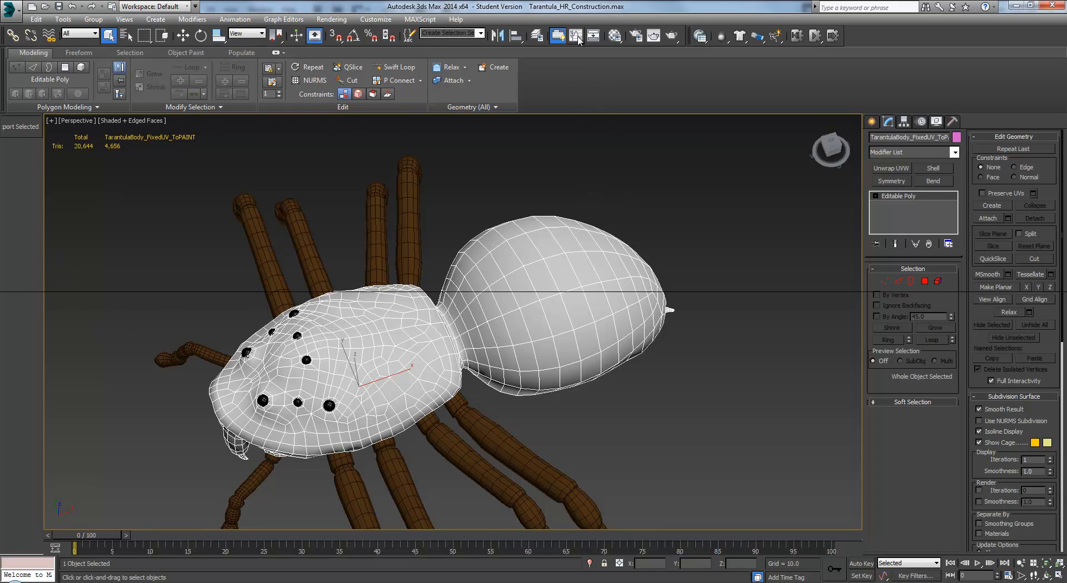
pyautogui.keyDown('alt'); pyautogui.moveTo(412, 327); pyautogui.dragTo(501, 304, button='middle'); pyautogui.keyUp('alt')
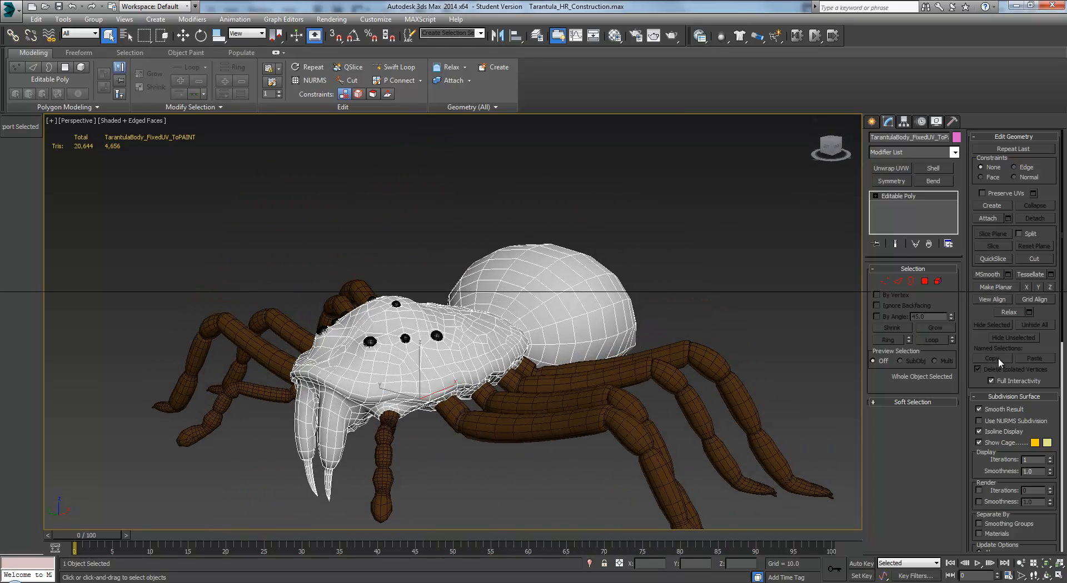
pyautogui.moveTo(507, 358); pyautogui.dragTo(497, 331, button='middle')
pyautogui.rightClick(519, 225)
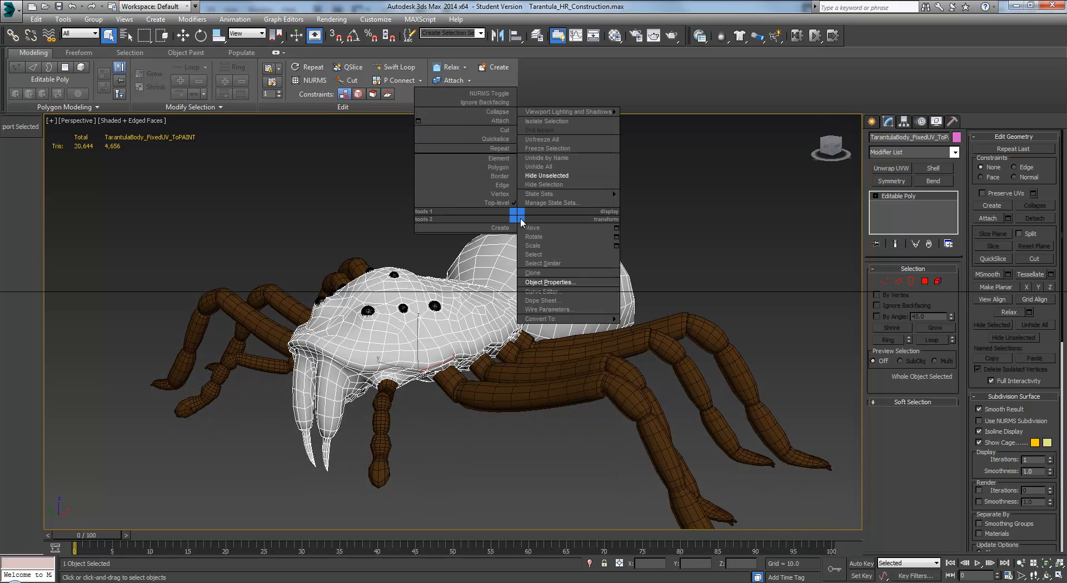
pyautogui.click(555, 179)
pyautogui.keyDown('alt'); pyautogui.moveTo(593, 311); pyautogui.dragTo(524, 346, button='middle'); pyautogui.keyUp('alt')
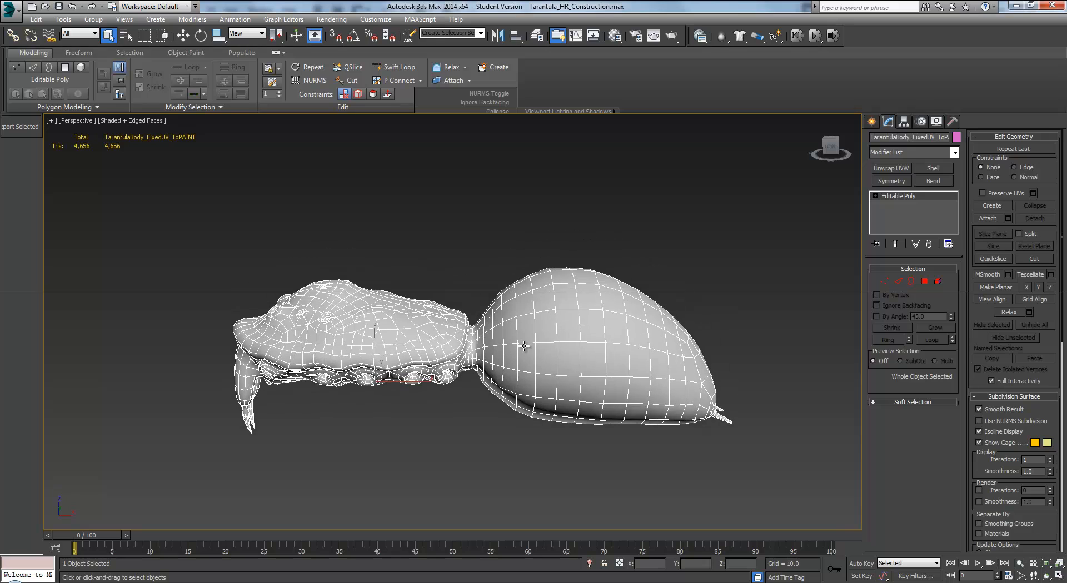
pyautogui.press('m')
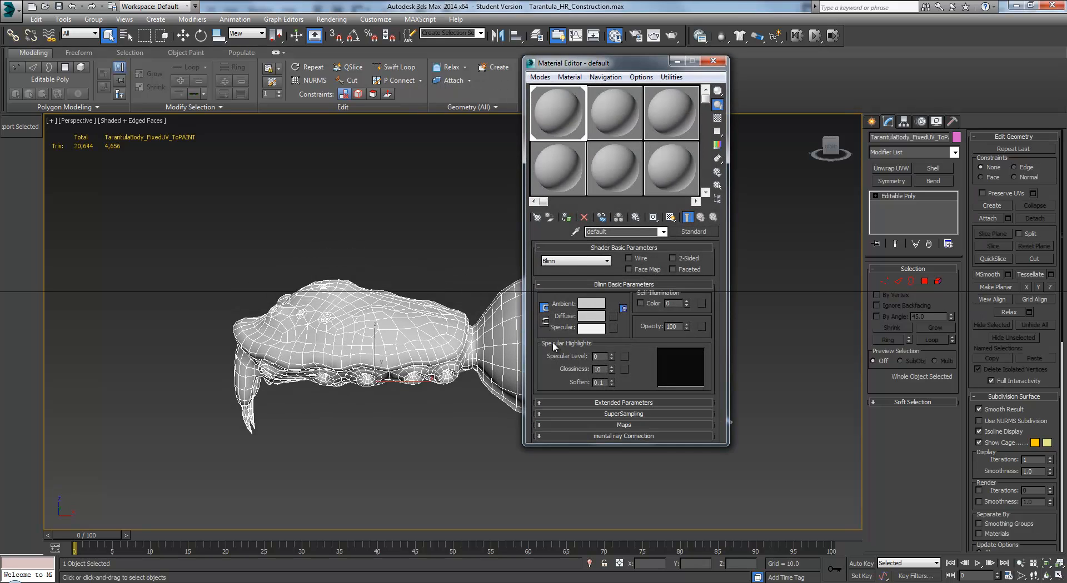
pyautogui.click(713, 62)
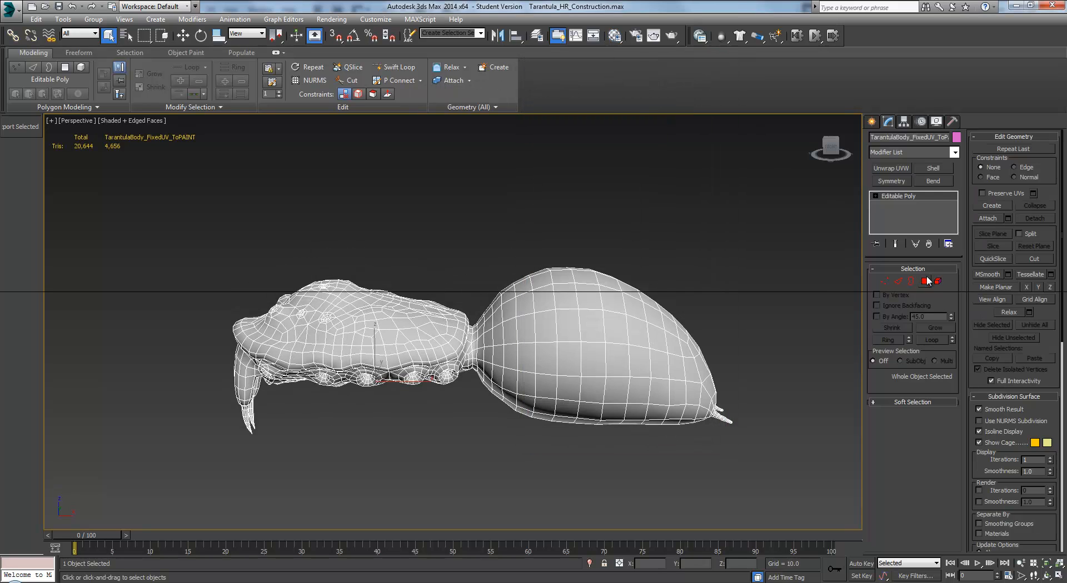
# - Select all polygons of the low-resolution body's abdomen, from the waist to the spinnerets
pyautogui.click(926, 281)
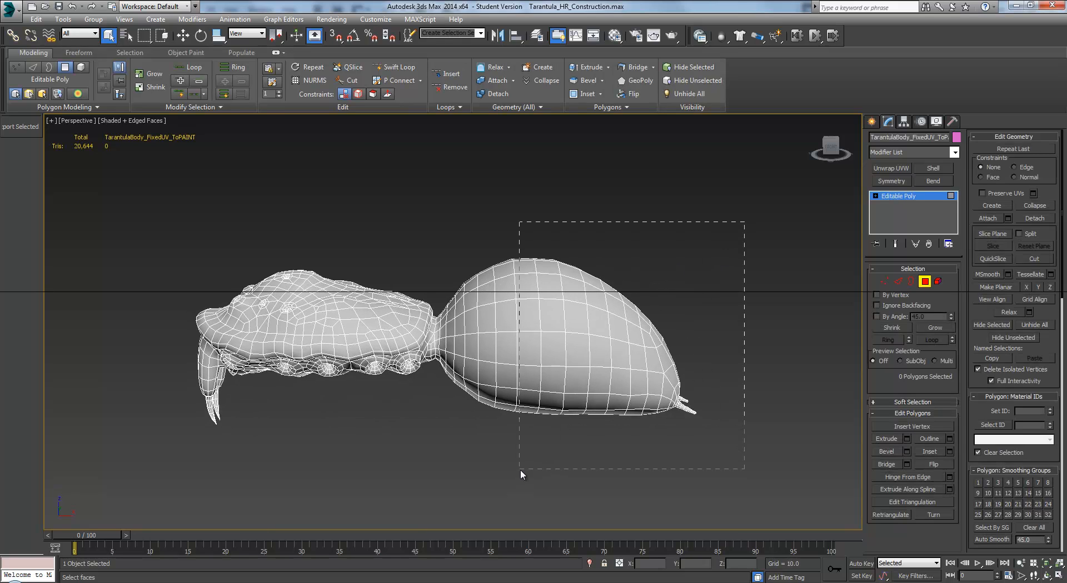
pyautogui.moveTo(448, 467); pyautogui.dragTo(445, 466)
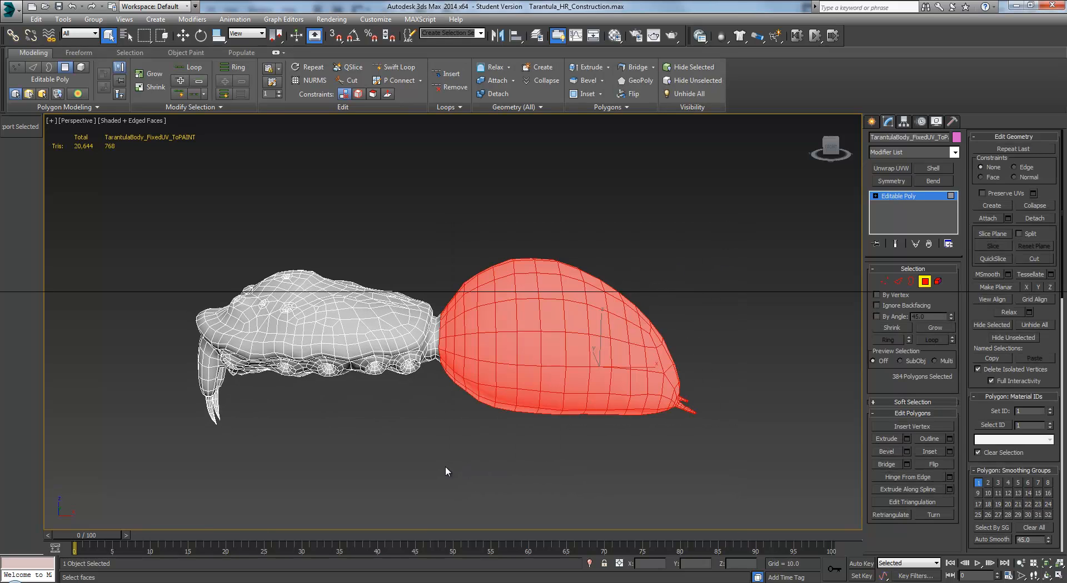
pyautogui.keyDown('alt'); pyautogui.moveTo(552, 381); pyautogui.dragTo(559, 283, button='middle'); pyautogui.keyUp('alt')
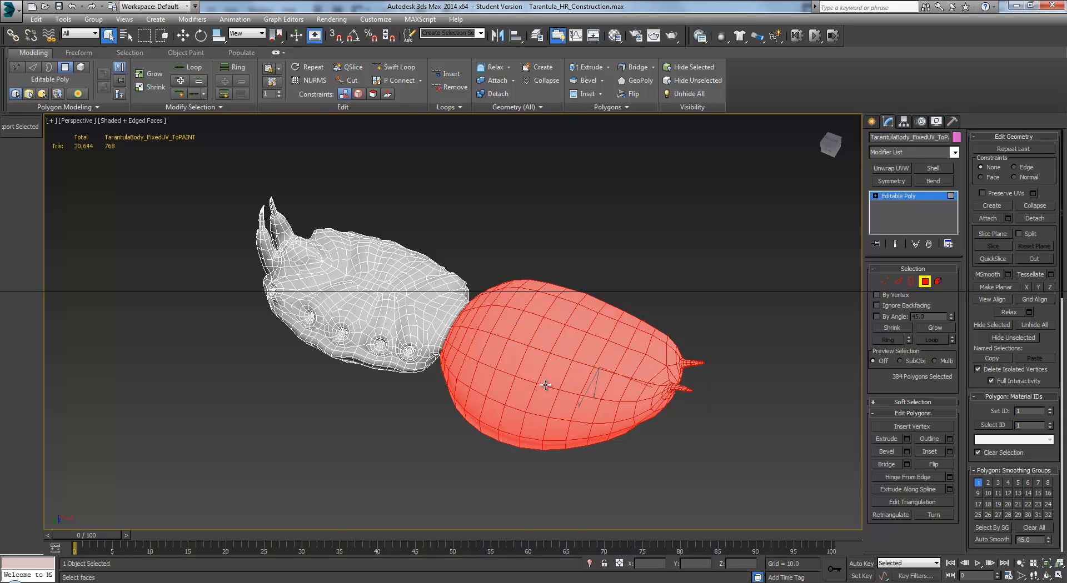
pyautogui.keyDown('alt'); pyautogui.moveTo(545, 385); pyautogui.dragTo(512, 459, button='middle'); pyautogui.keyUp('alt')
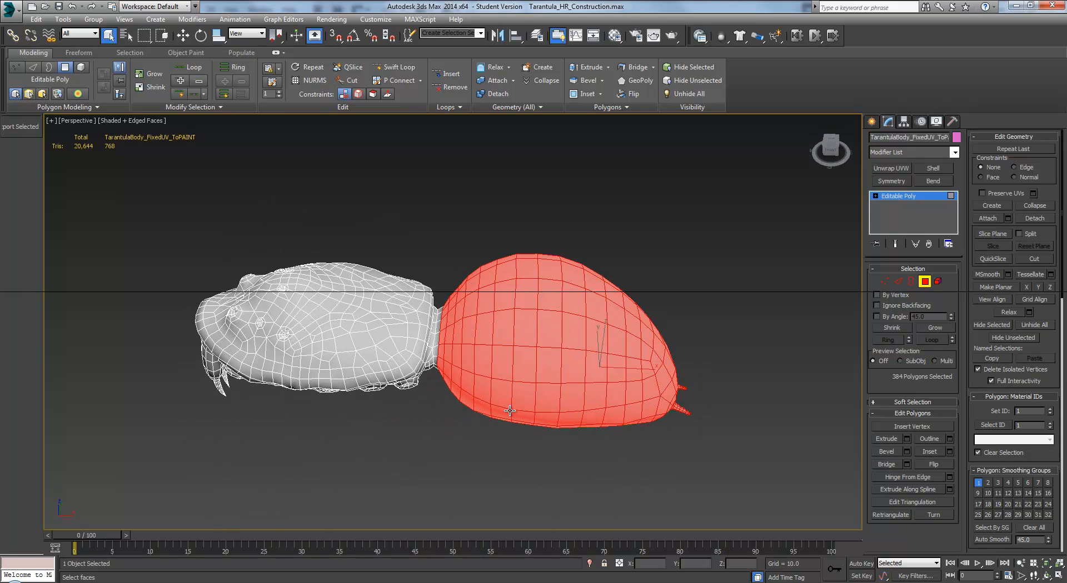
pyautogui.keyDown('alt'); pyautogui.moveTo(483, 386); pyautogui.dragTo(472, 342, button='middle'); pyautogui.keyUp('alt')
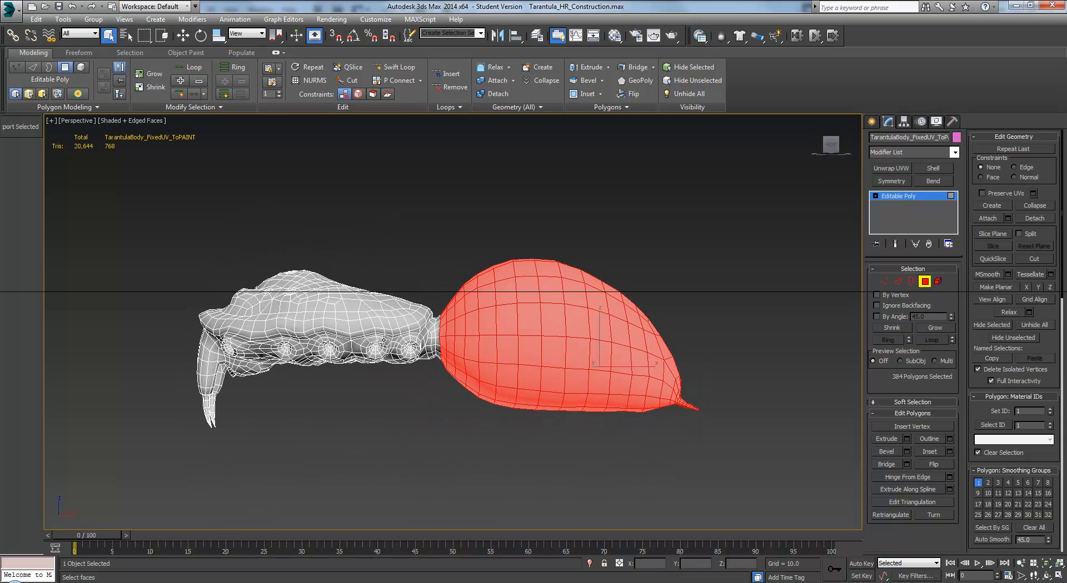
pyautogui.keyDown('alt'); pyautogui.moveTo(376, 369); pyautogui.dragTo(552, 324, button='middle'); pyautogui.keyUp('alt')
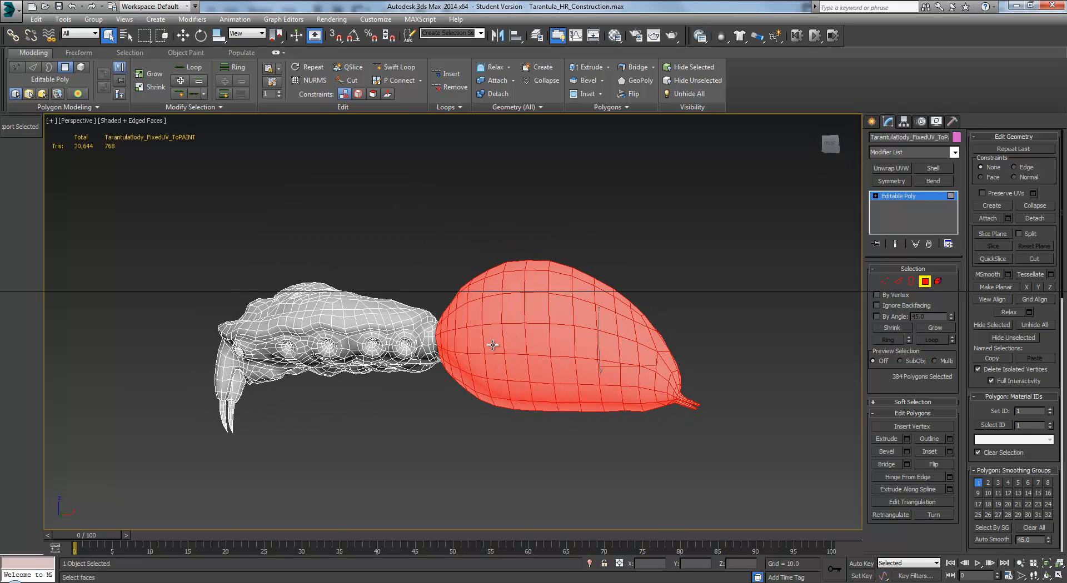
pyautogui.keyDown('alt'); pyautogui.moveTo(599, 350); pyautogui.dragTo(595, 362, button='middle'); pyautogui.keyUp('alt')
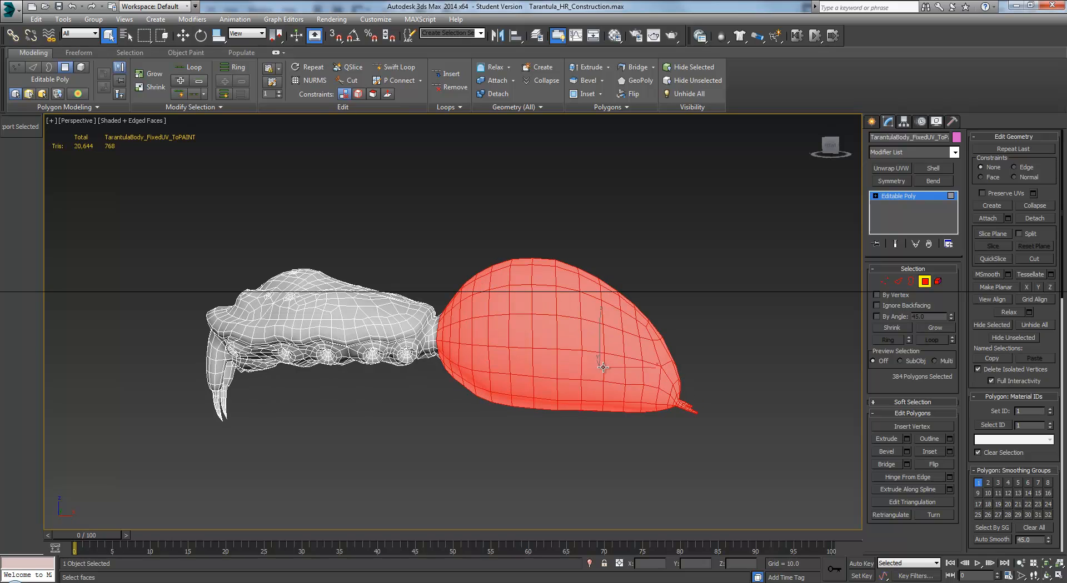
# - Clone the abdomen polygons to a separate object, shifted about 1.7 units along X, and select the clone
pyautogui.press('w')
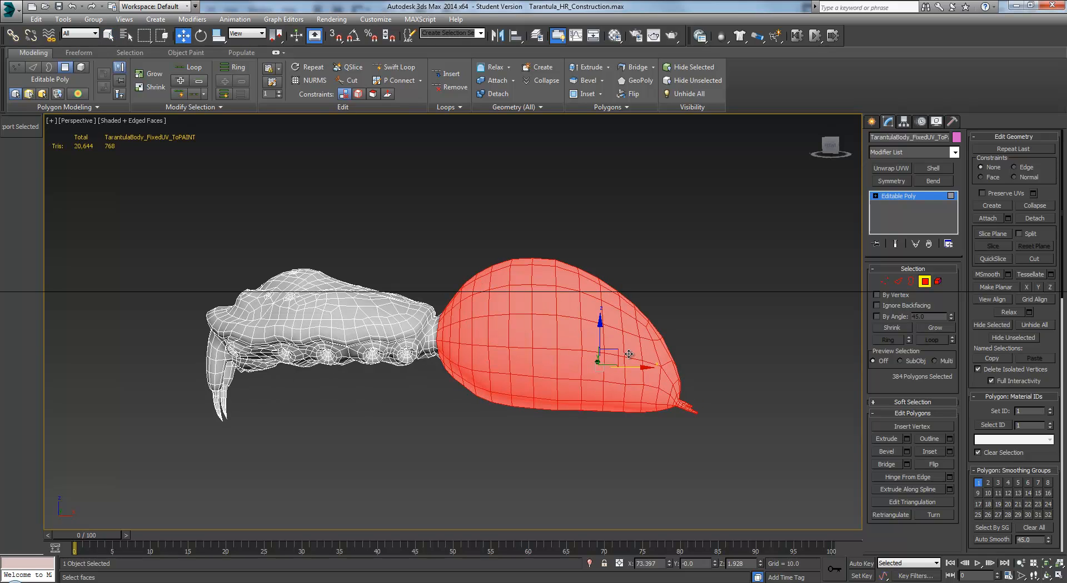
pyautogui.keyDown('shift'); pyautogui.moveTo(630, 367); pyautogui.dragTo(637, 367); pyautogui.keyUp('shift')
pyautogui.click(500, 284)
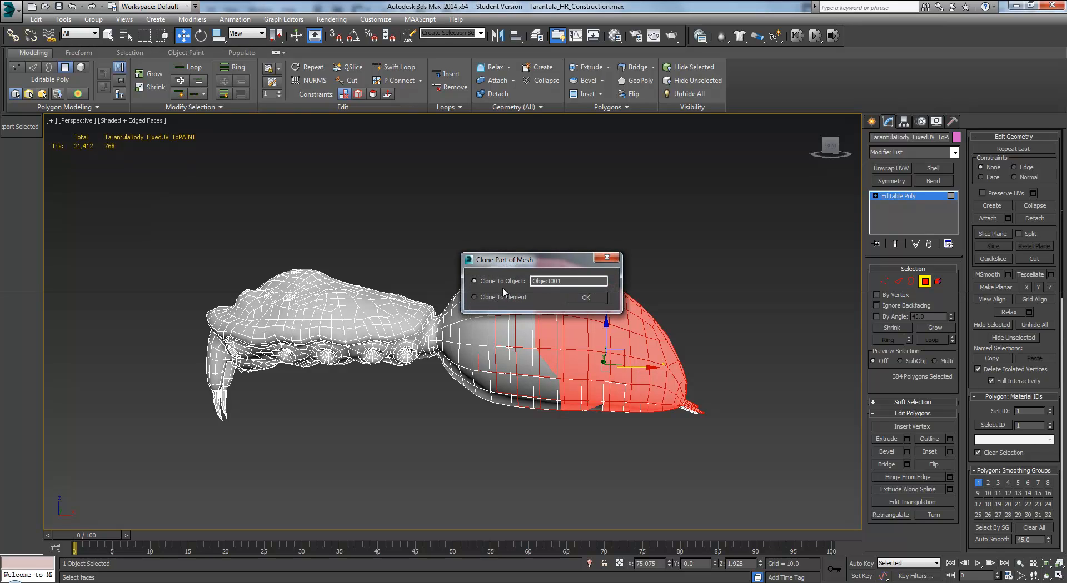
pyautogui.click(583, 297)
pyautogui.click(731, 261)
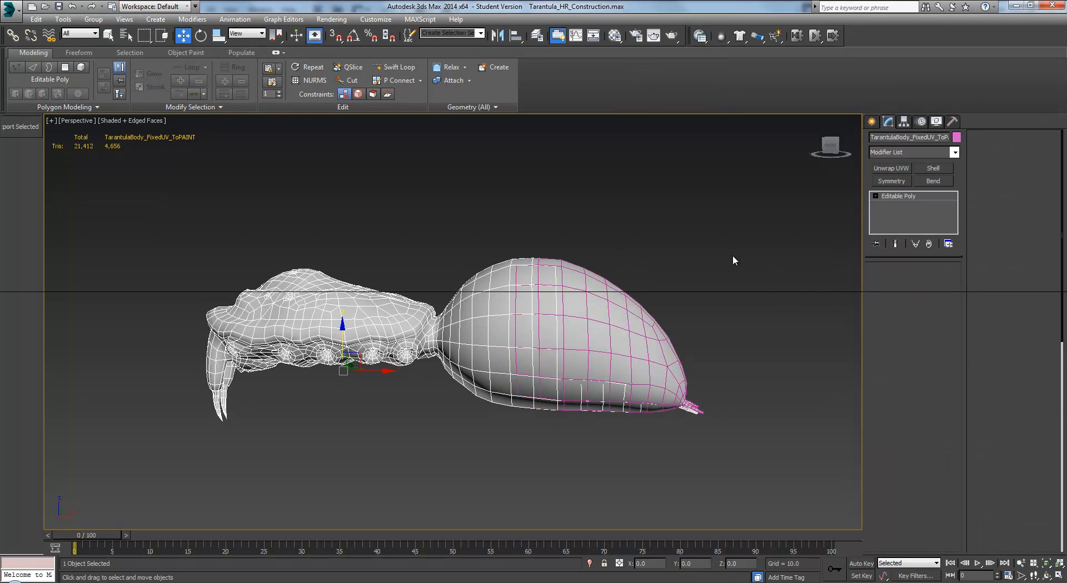
pyautogui.click(572, 360)
pyautogui.keyDown('alt'); pyautogui.moveTo(572, 360); pyautogui.dragTo(542, 394, button='middle'); pyautogui.keyUp('alt')
pyautogui.scroll(2, 542, 394)
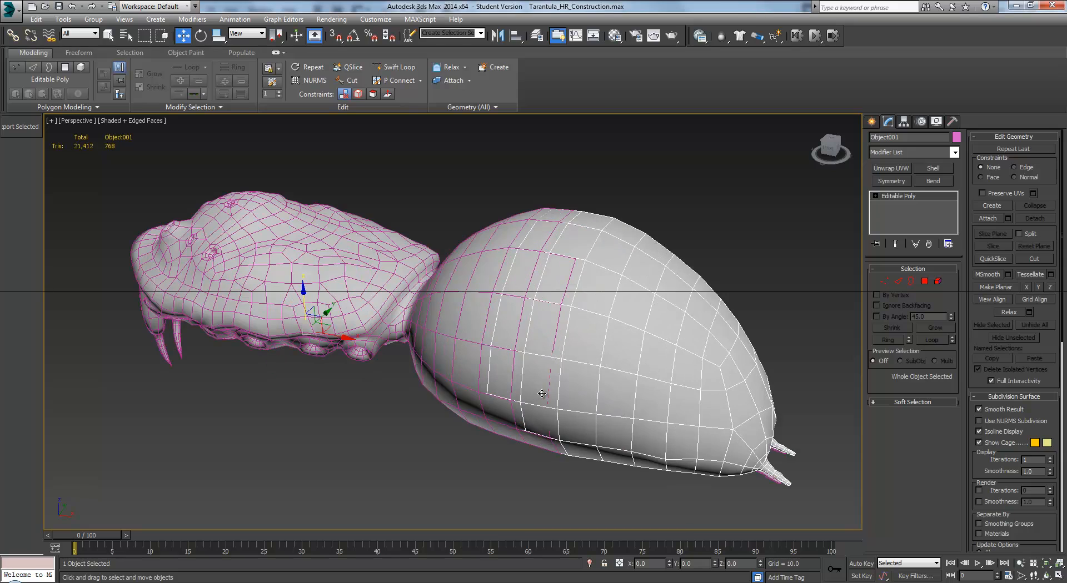
# - Snap the cloned abdomen back onto the original body so that their matching vertices coincide at the waist
pyautogui.moveTo(329, 332); pyautogui.dragTo(326, 337)
pyautogui.keyDown('alt'); pyautogui.moveTo(326, 337); pyautogui.dragTo(512, 353, button='middle'); pyautogui.keyUp('alt')
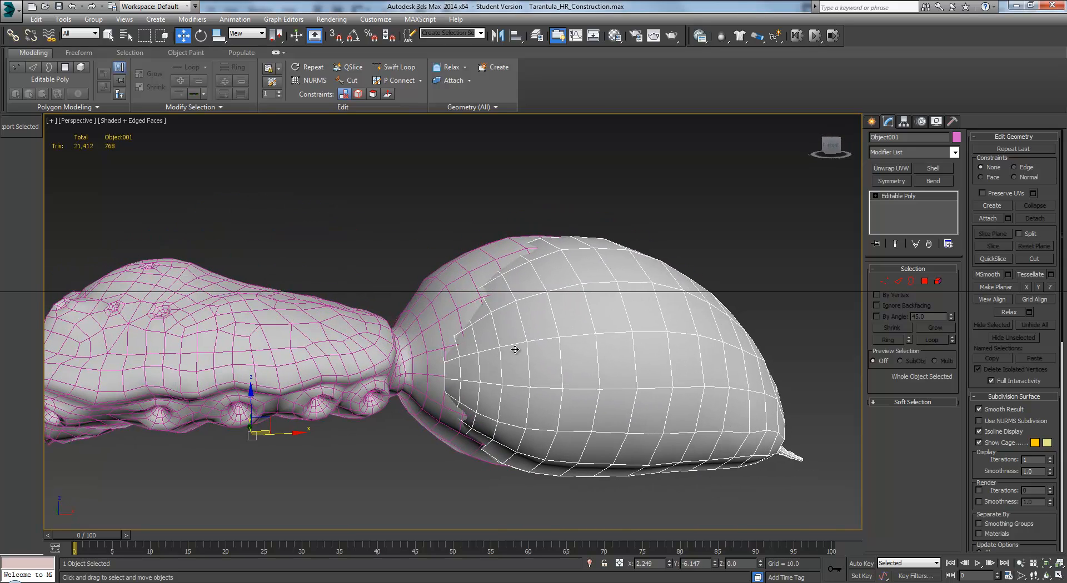
pyautogui.scroll(3, 511, 361)
pyautogui.press('s')
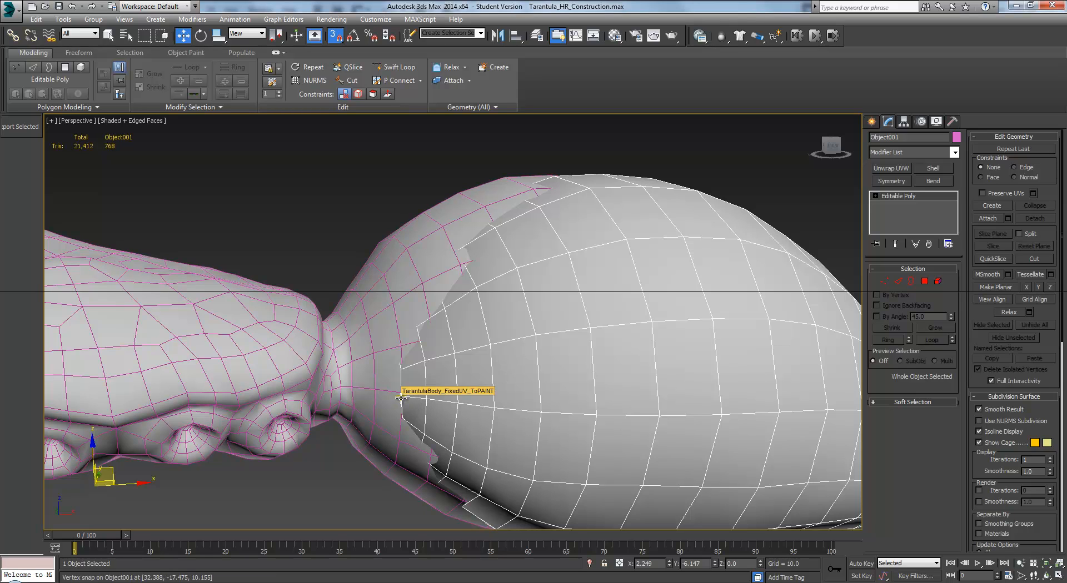
pyautogui.moveTo(400, 398); pyautogui.dragTo(363, 393)
pyautogui.rightClick(362, 393)
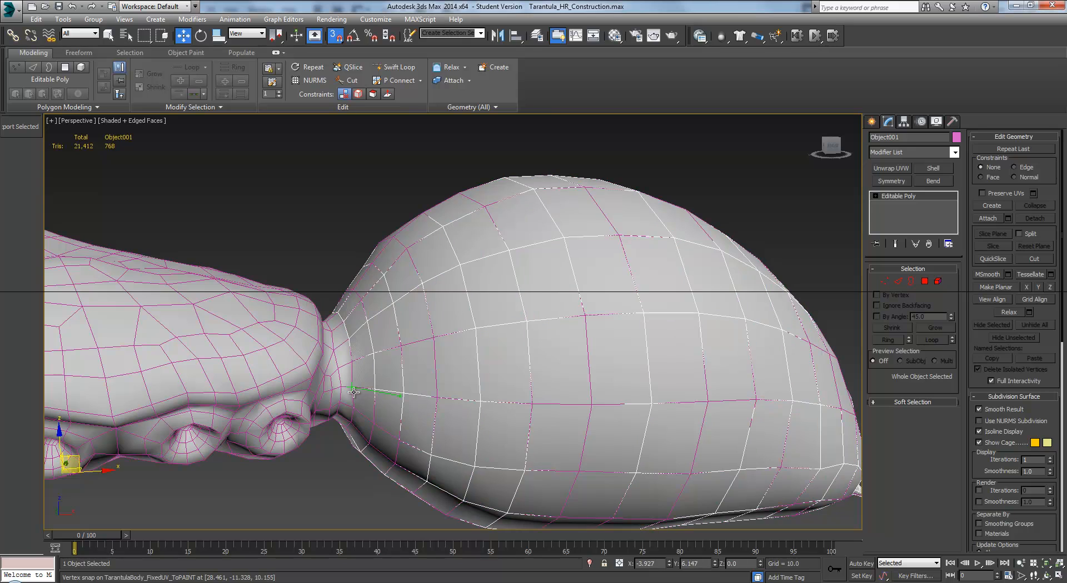
# - Hide every object except the cloned abdomen
pyautogui.moveTo(522, 447); pyautogui.dragTo(500, 421, button='middle')
pyautogui.scroll(-5, 599, 378)
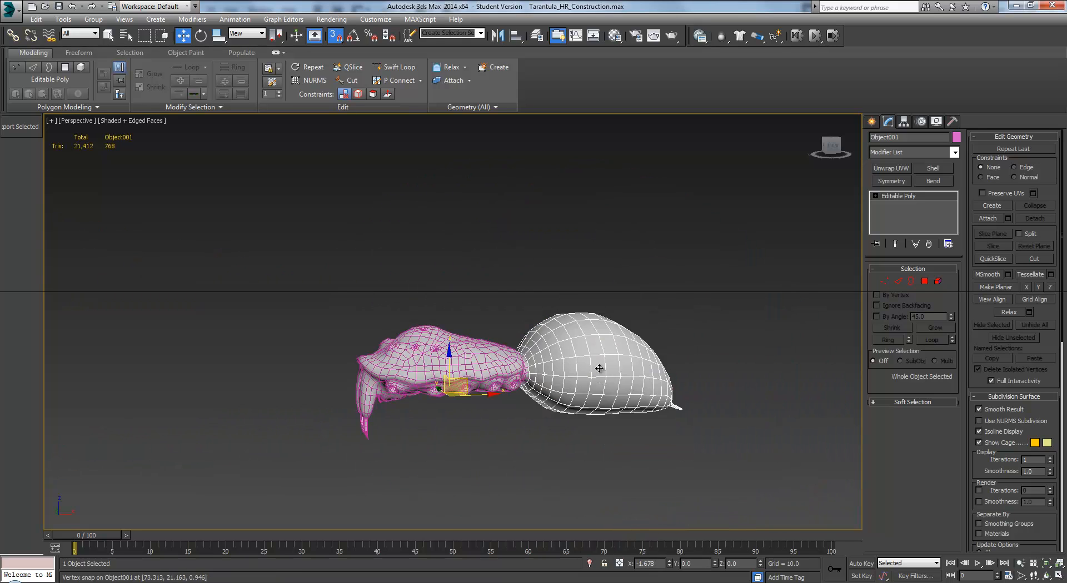
pyautogui.keyDown('alt'); pyautogui.moveTo(628, 331); pyautogui.dragTo(590, 397, button='middle'); pyautogui.keyUp('alt')
pyautogui.scroll(2, 590, 398)
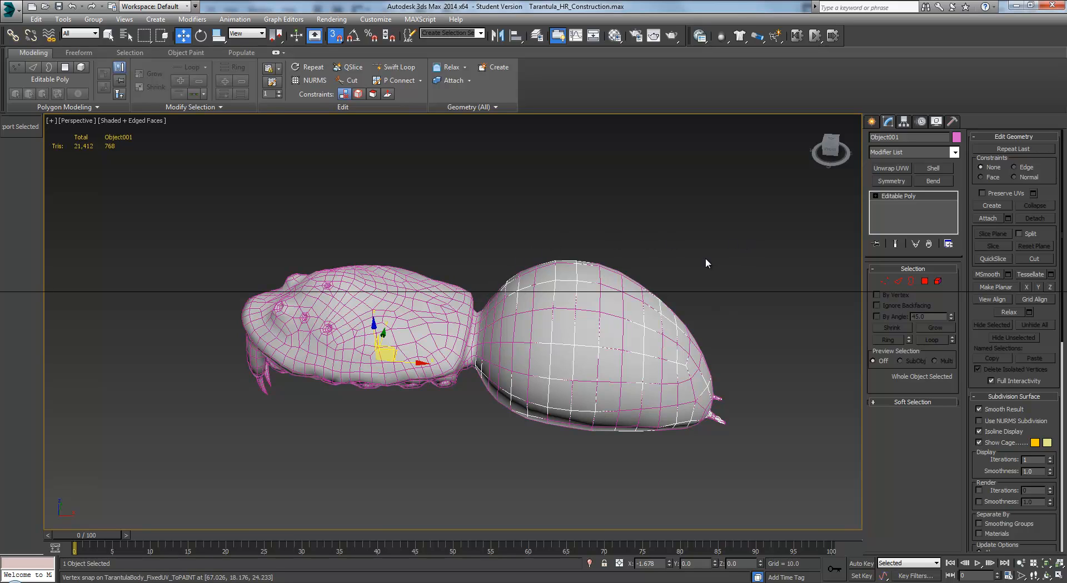
pyautogui.rightClick(720, 254)
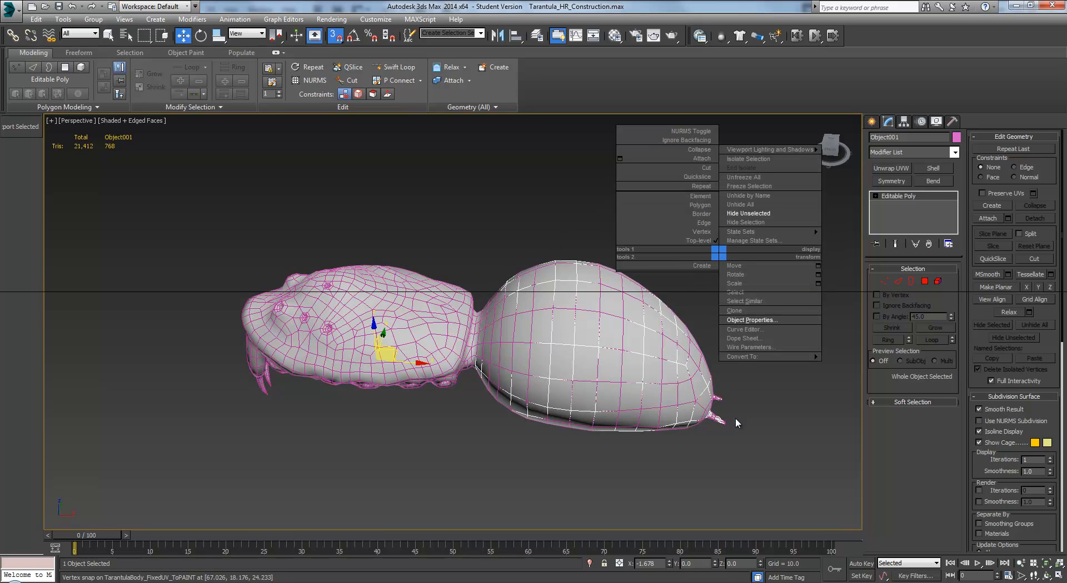
pyautogui.click(755, 216)
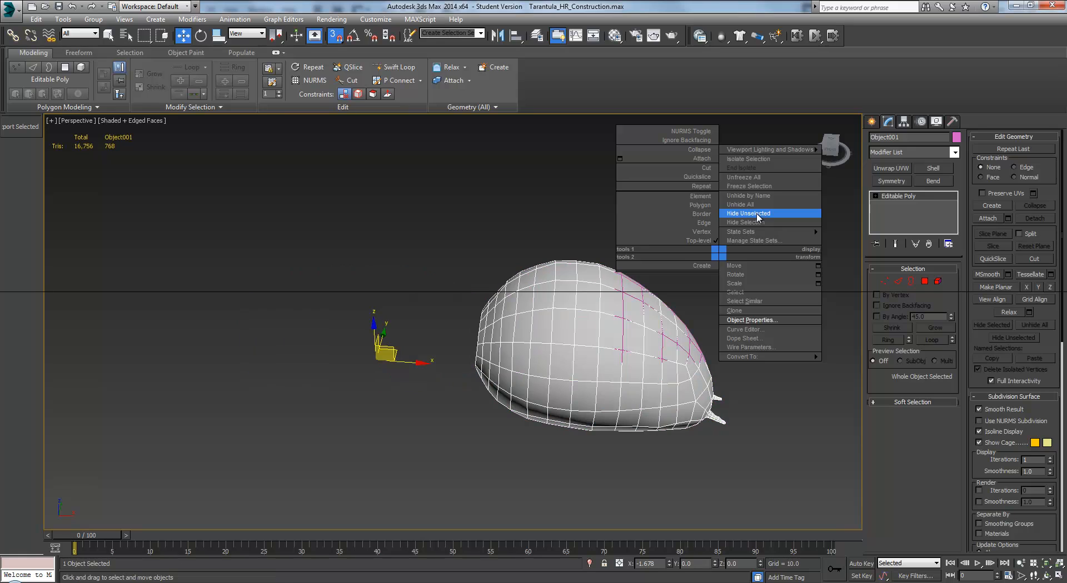
pyautogui.keyDown('alt'); pyautogui.moveTo(633, 362); pyautogui.dragTo(537, 374, button='middle'); pyautogui.keyUp('alt')
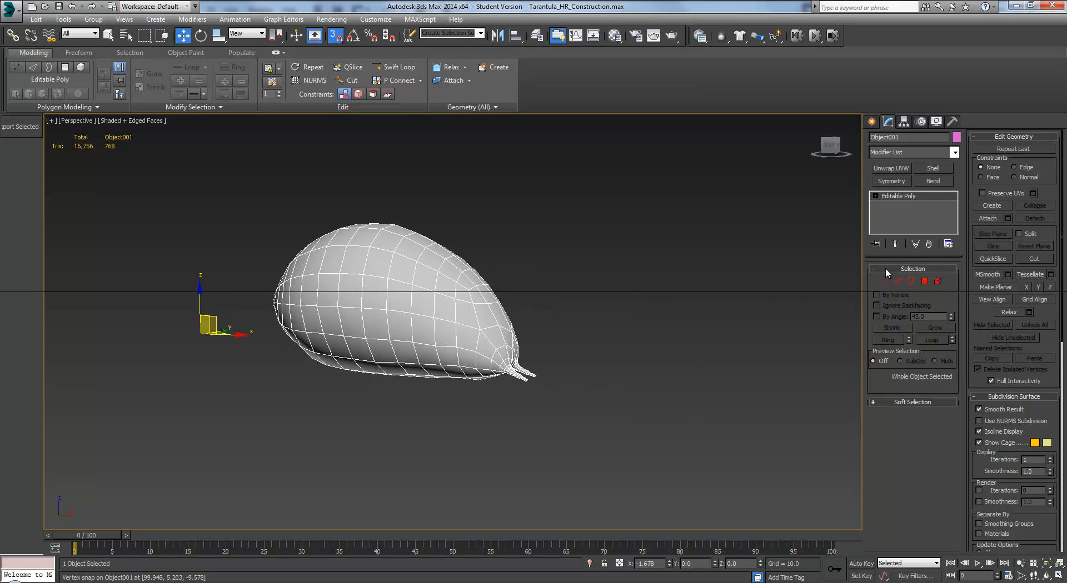
# - Select all polygons at the tips of both spinnerets on the cloned abdomen
pyautogui.click(923, 281)
pyautogui.hotkey('ctrl', 'a')
pyautogui.keyDown('alt'); pyautogui.moveTo(588, 337); pyautogui.dragTo(577, 362, button='middle'); pyautogui.keyUp('alt')
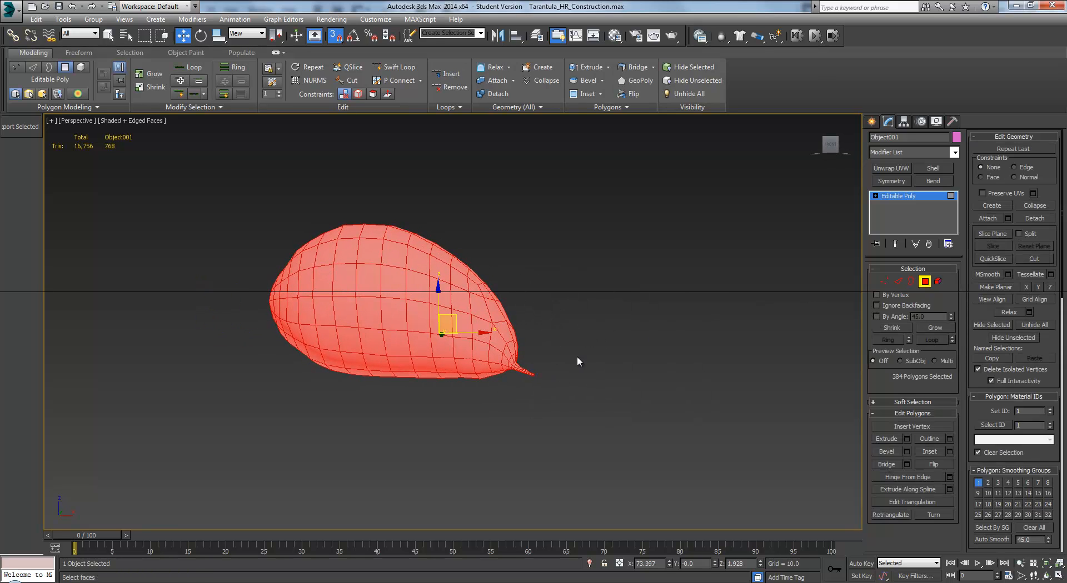
pyautogui.moveTo(576, 362); pyautogui.dragTo(532, 385)
pyautogui.press('z')
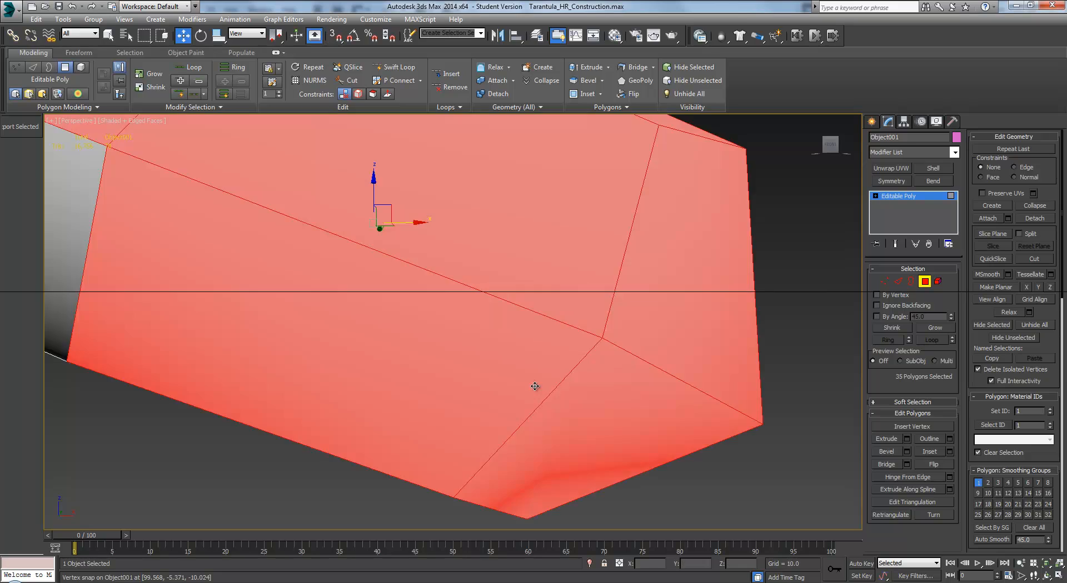
pyautogui.scroll(-5, 539, 439)
pyautogui.scroll(2, 534, 421)
pyautogui.keyDown('alt'); pyautogui.moveTo(524, 418); pyautogui.dragTo(498, 300, button='middle'); pyautogui.keyUp('alt')
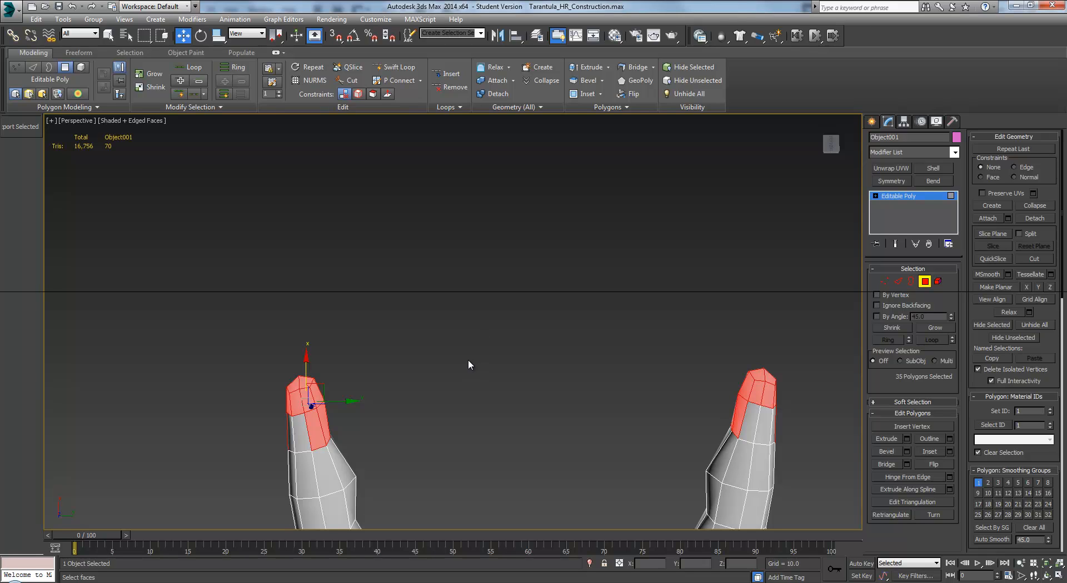
pyautogui.keyDown('alt'); pyautogui.moveTo(388, 376); pyautogui.dragTo(373, 369, button='middle'); pyautogui.keyUp('alt')
pyautogui.keyDown('ctrl'); pyautogui.moveTo(261, 359); pyautogui.dragTo(388, 406); pyautogui.keyUp('ctrl')
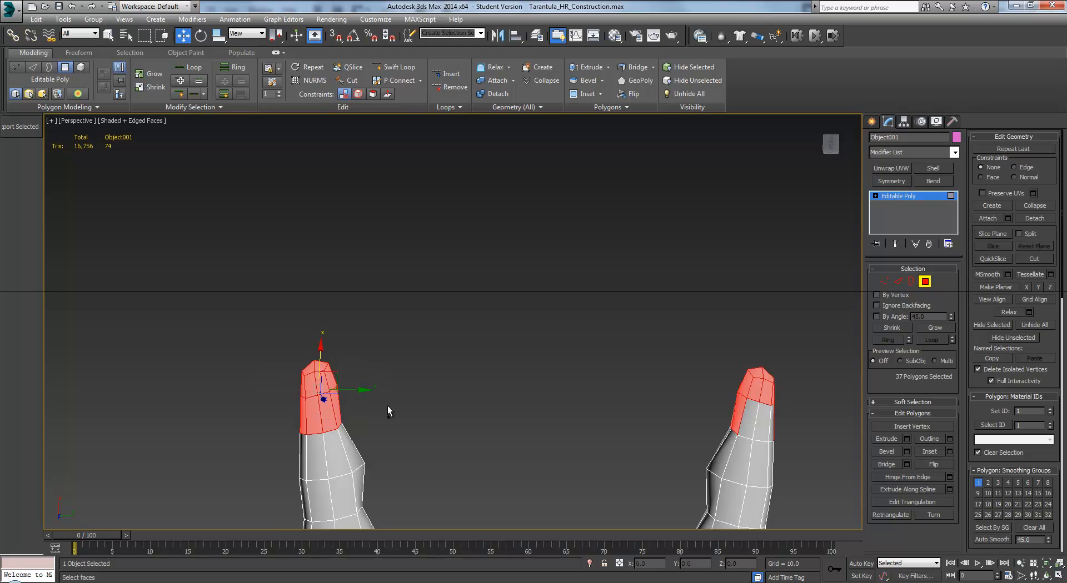
pyautogui.keyDown('ctrl'); pyautogui.moveTo(798, 423); pyautogui.dragTo(798, 422); pyautogui.keyUp('ctrl')
pyautogui.keyDown('alt'); pyautogui.moveTo(804, 411); pyautogui.dragTo(579, 419, button='middle'); pyautogui.keyUp('alt')
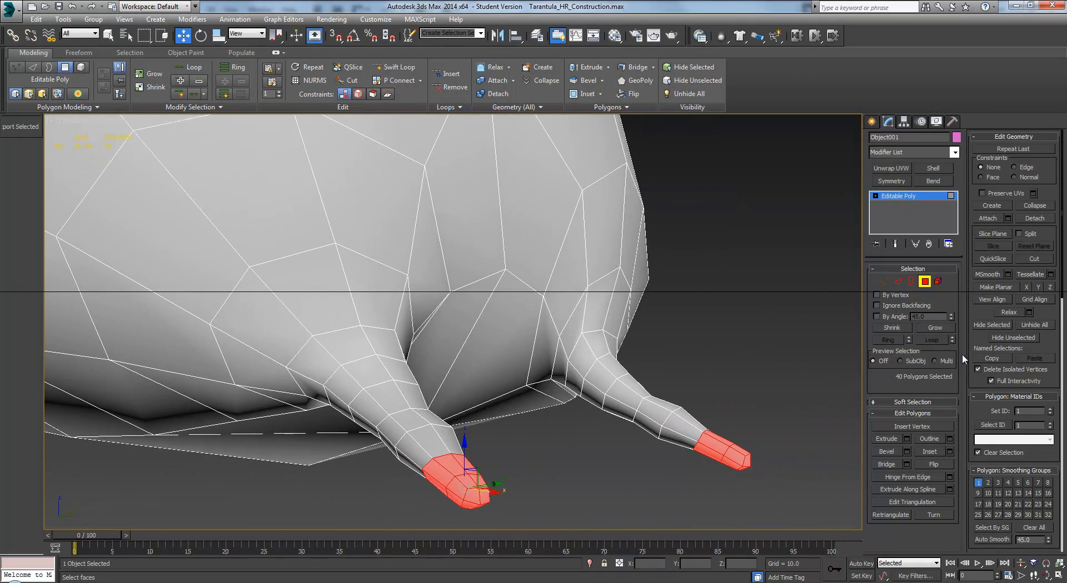
# - Grow the polygon selection four times so it covers both spinnerets and their bases
pyautogui.click(938, 328)
pyautogui.click(937, 329)
pyautogui.click(938, 329)
pyautogui.click(937, 329)
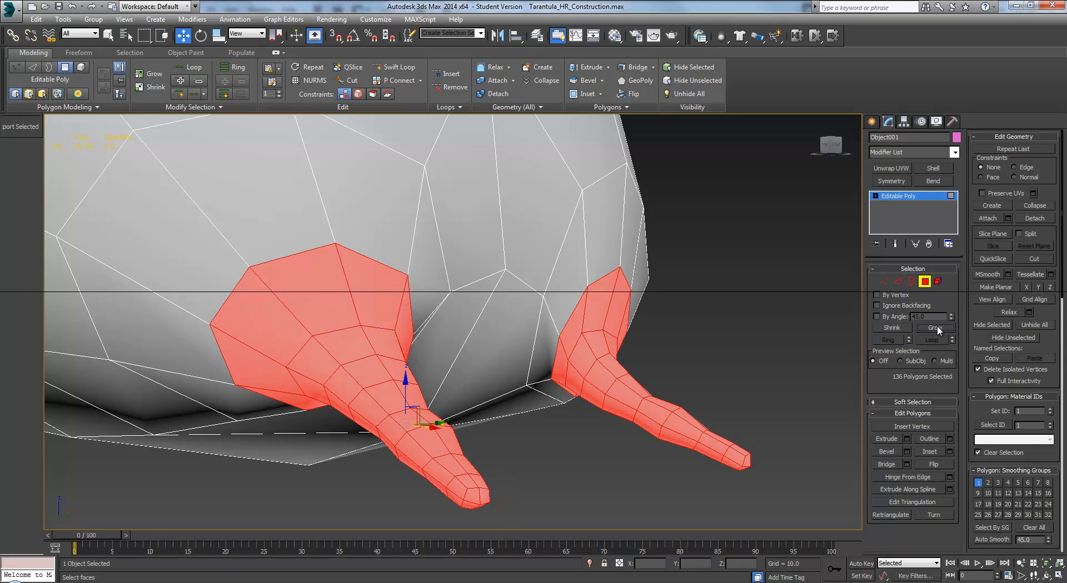
pyautogui.press('Delete')
pyautogui.keyDown('alt'); pyautogui.moveTo(767, 334); pyautogui.dragTo(427, 354, button='middle'); pyautogui.keyUp('alt')
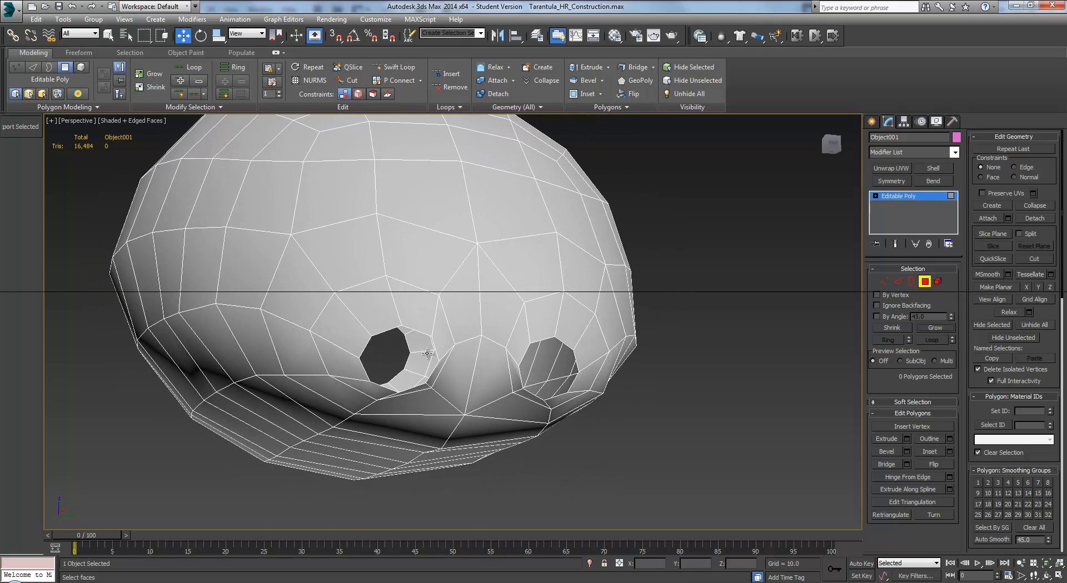
pyautogui.hotkey('ctrl', 'z')
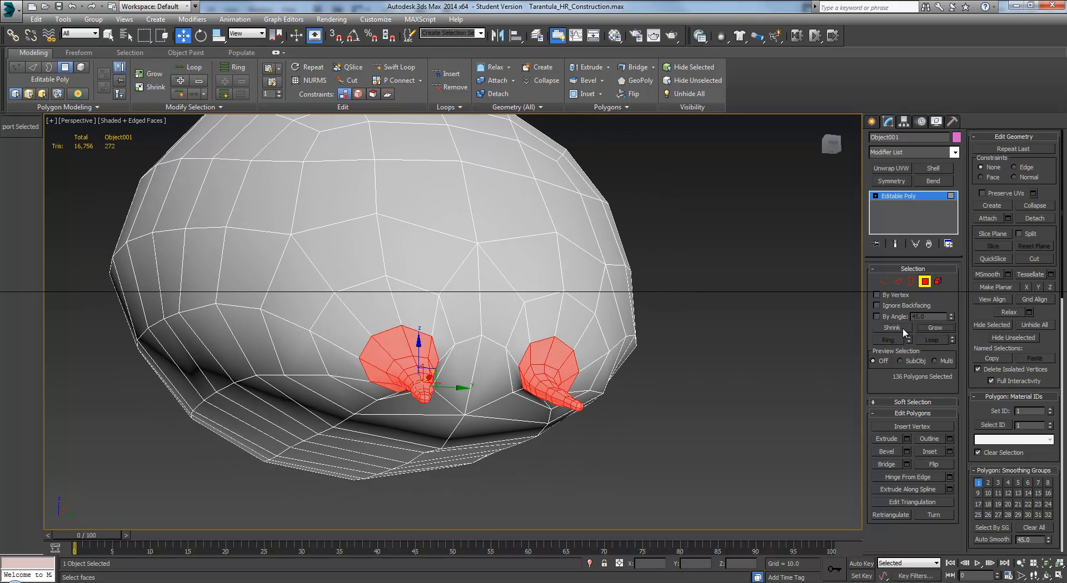
# - Grow the spinneret selection once more, delete the selected rear polygons and return to object level
pyautogui.click(928, 325)
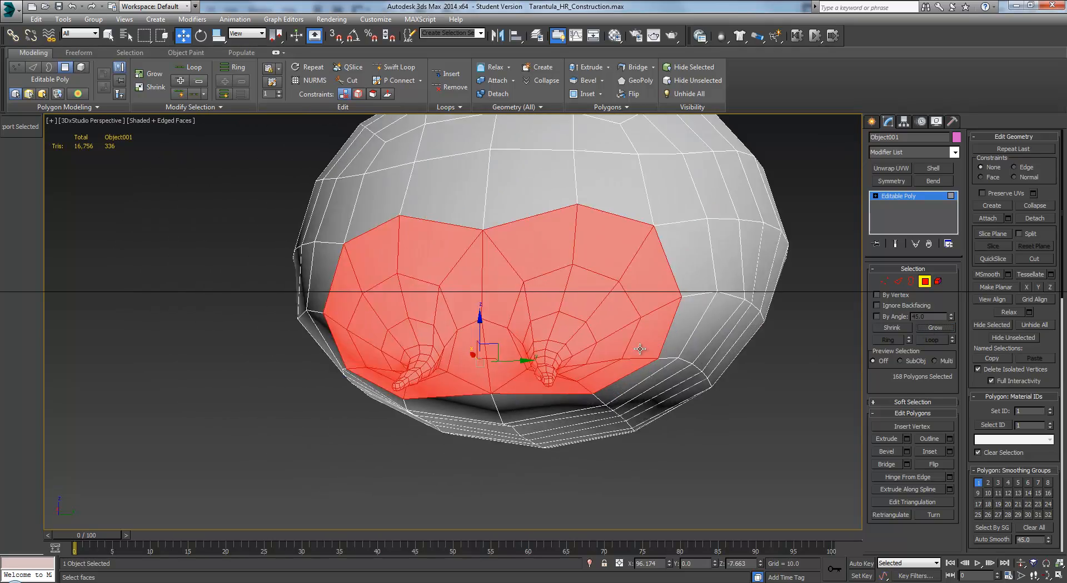
pyautogui.press('Delete')
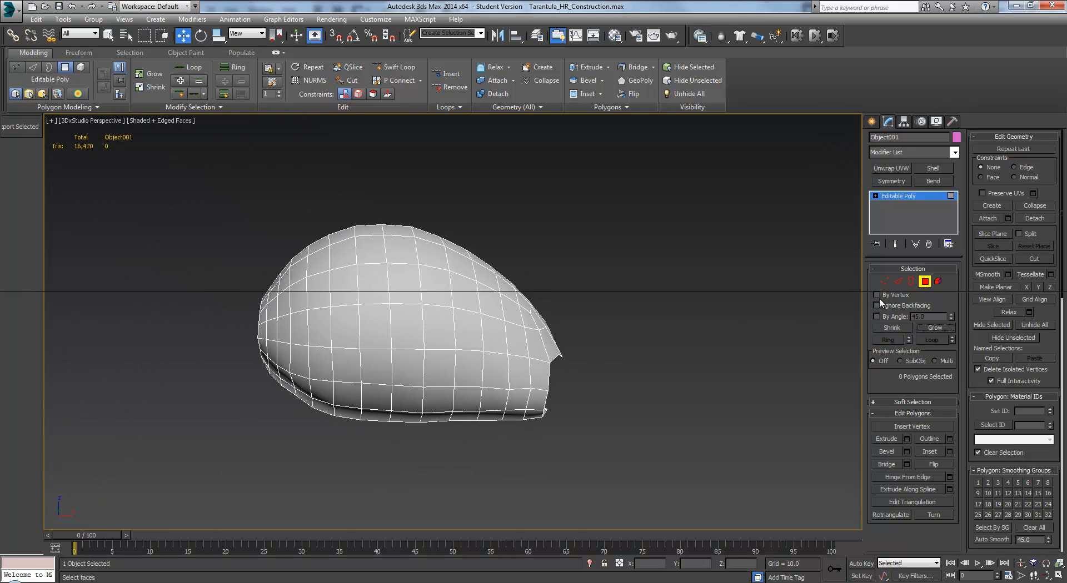
pyautogui.click(925, 282)
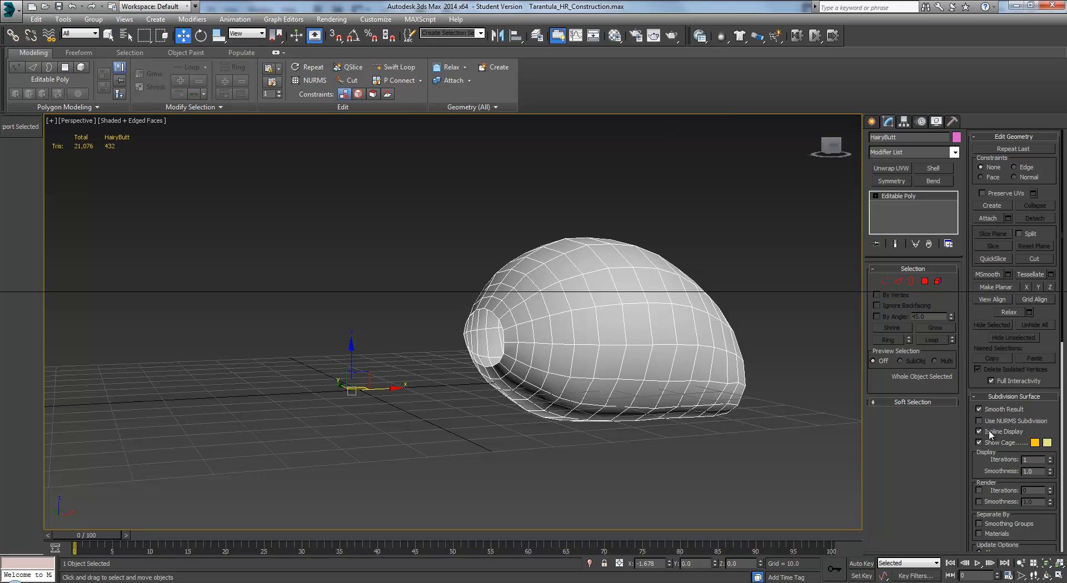
# - Create a tall thin pyramid near the grid origin, about 3.8 wide, 4.2 deep and 36.6 high
pyautogui.click(871, 122)
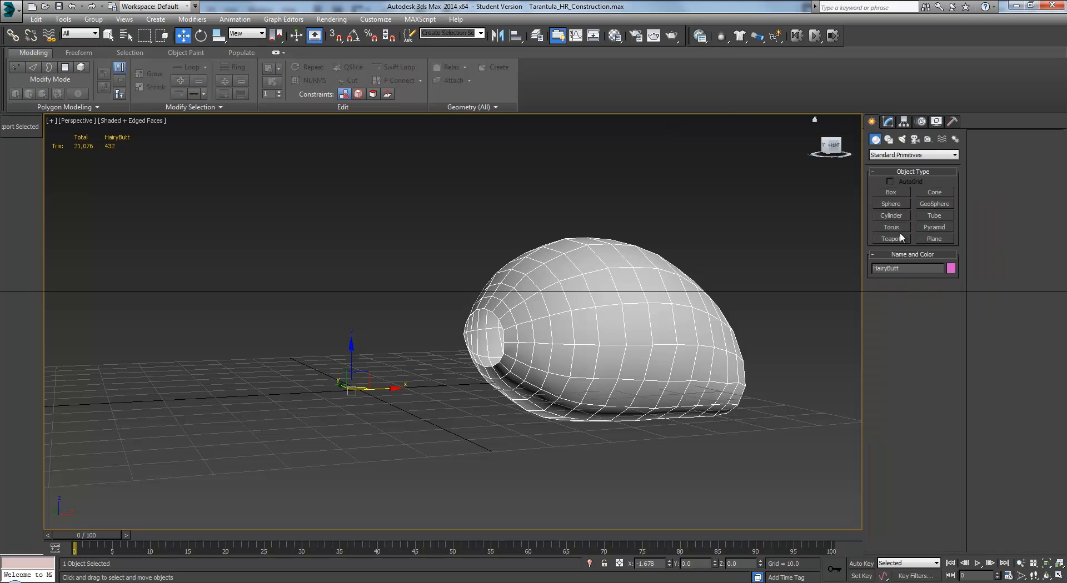
pyautogui.keyDown('alt'); pyautogui.moveTo(707, 271); pyautogui.dragTo(929, 254, button='middle'); pyautogui.keyUp('alt')
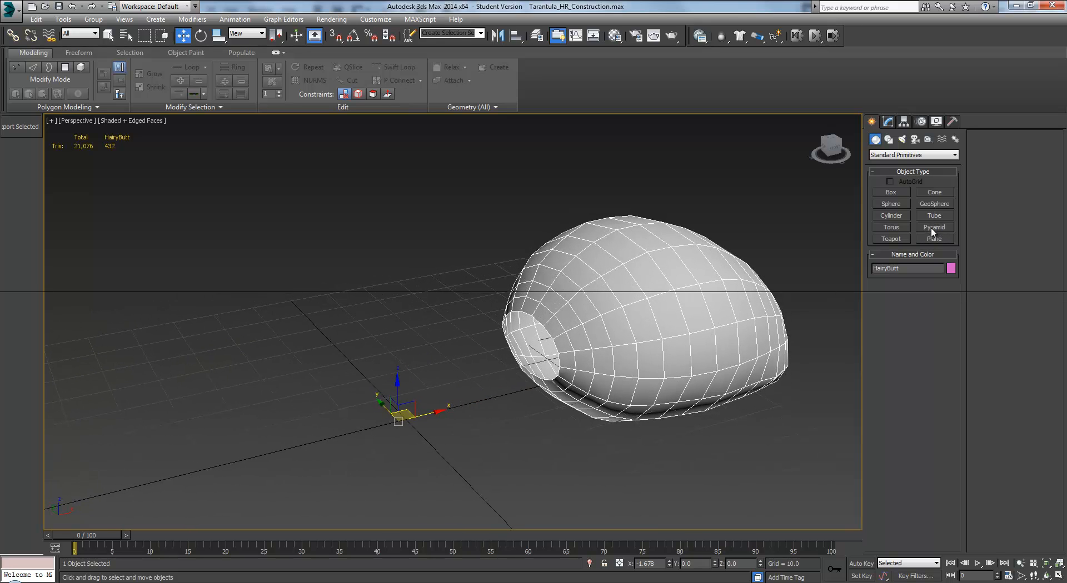
pyautogui.click(933, 227)
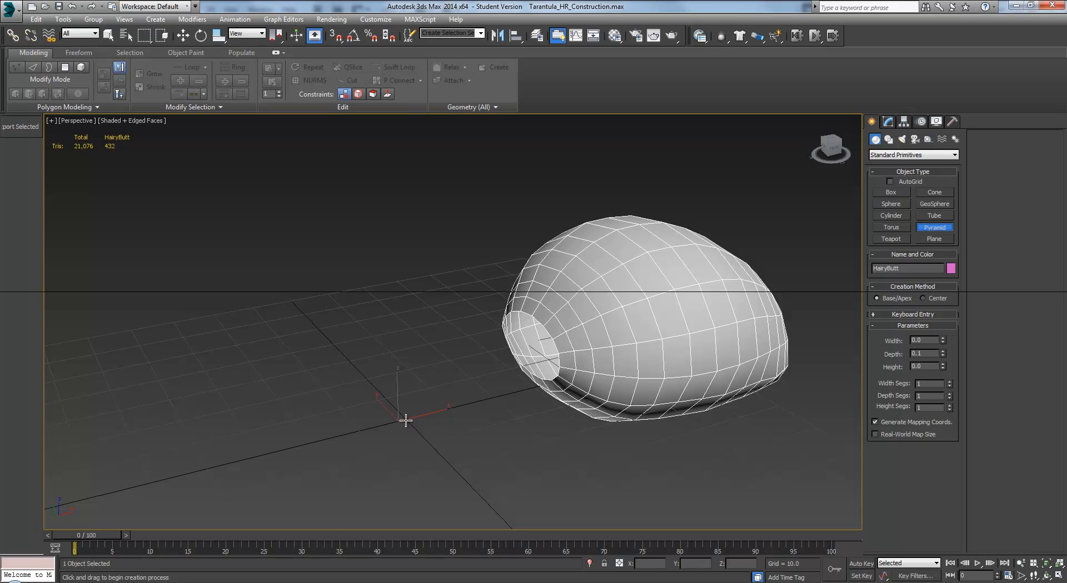
pyautogui.moveTo(406, 421); pyautogui.dragTo(407, 416)
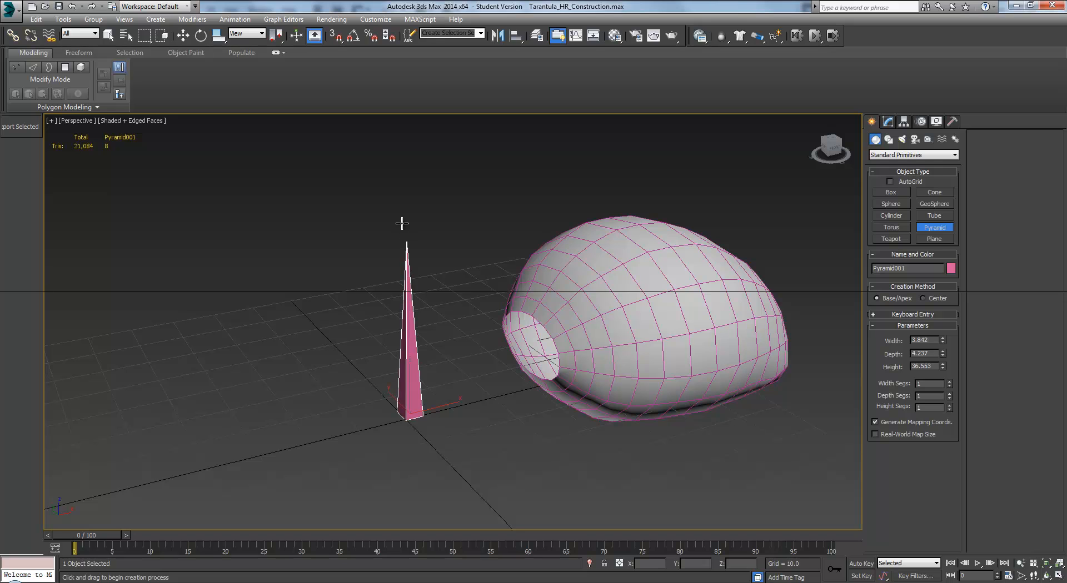
pyautogui.keyDown('alt'); pyautogui.moveTo(404, 231); pyautogui.dragTo(632, 389, button='middle'); pyautogui.keyUp('alt')
pyautogui.rightClick(633, 389)
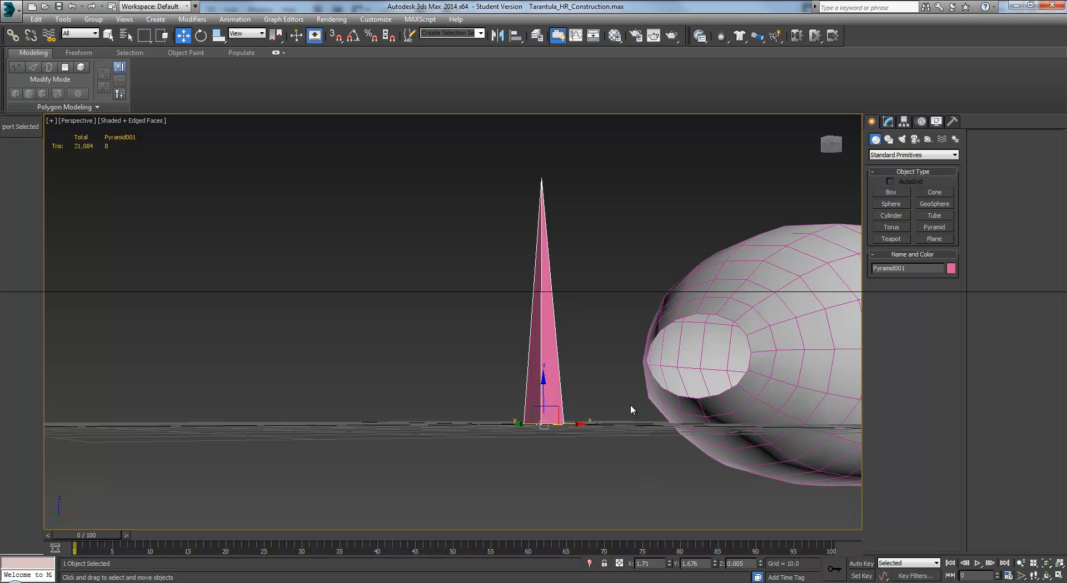
# - Delete all of the pyramid's polygons except one triangular side face
pyautogui.keyDown('alt'); pyautogui.moveTo(618, 370); pyautogui.dragTo(566, 441, button='middle'); pyautogui.keyUp('alt')
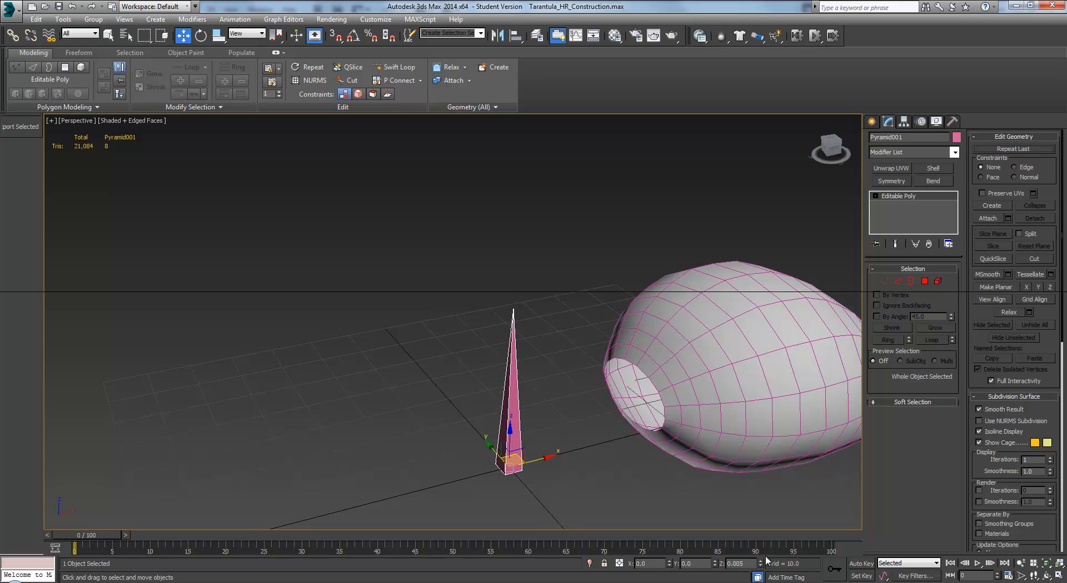
pyautogui.click(924, 282)
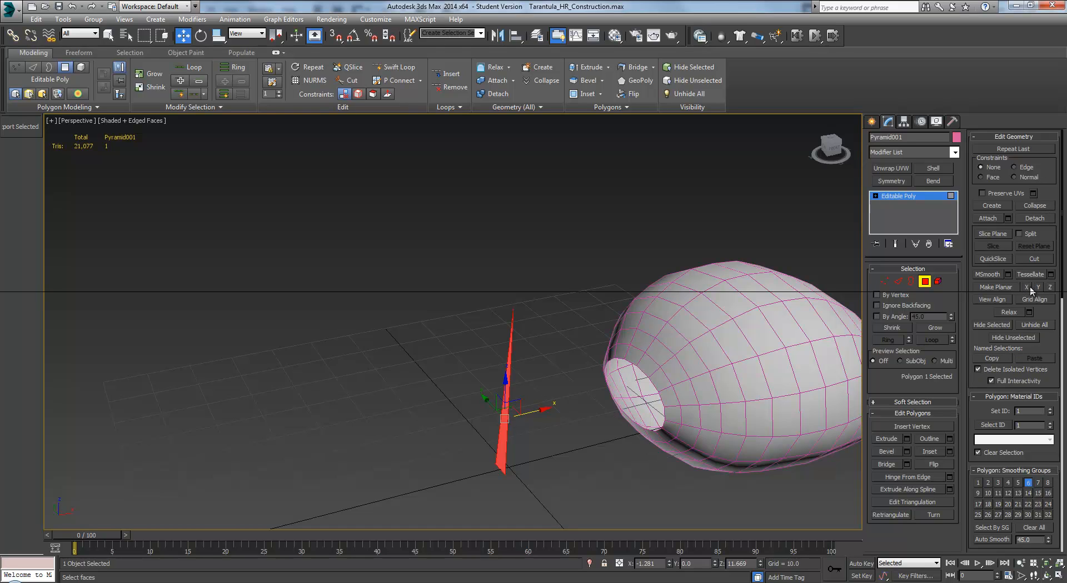
pyautogui.click(924, 281)
# - Set the remaining triangle polygon's X position to 0 and rename the object SingleHair
pyautogui.moveTo(629, 378); pyautogui.dragTo(593, 369, button='middle')
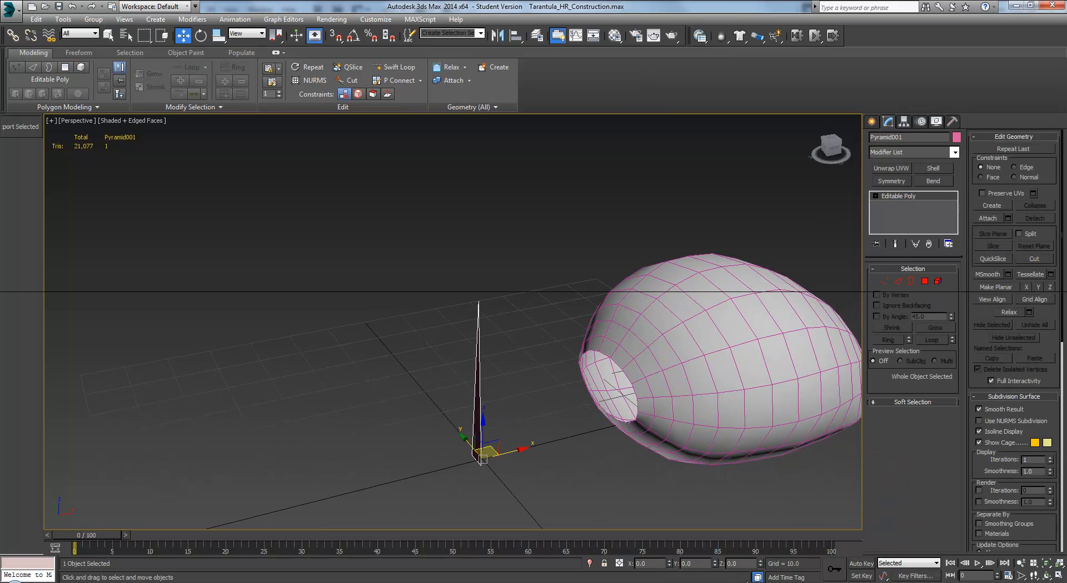
pyautogui.keyDown('alt'); pyautogui.moveTo(620, 432); pyautogui.dragTo(580, 418, button='middle'); pyautogui.keyUp('alt')
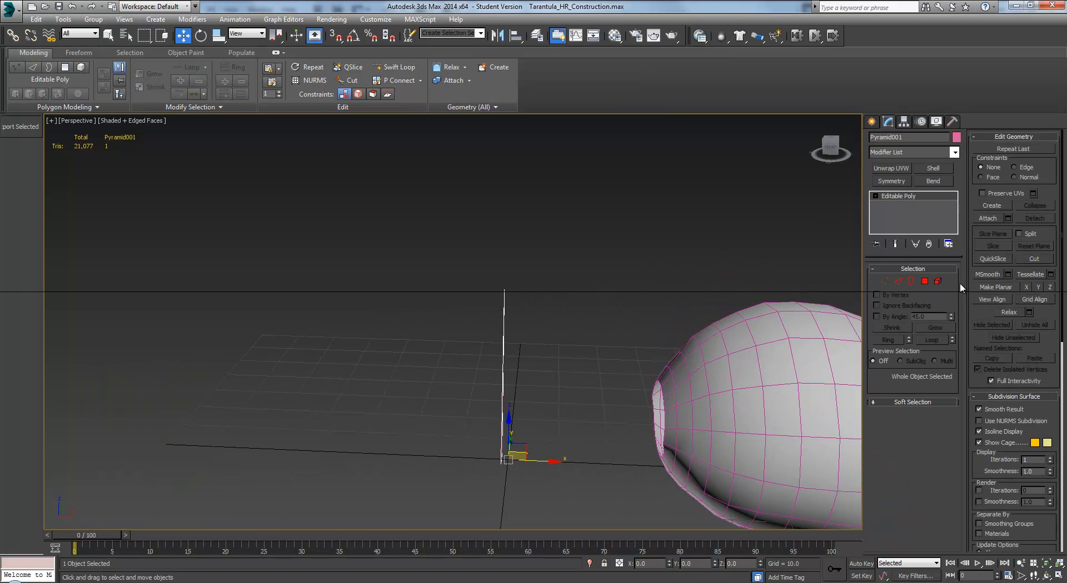
pyautogui.click(925, 281)
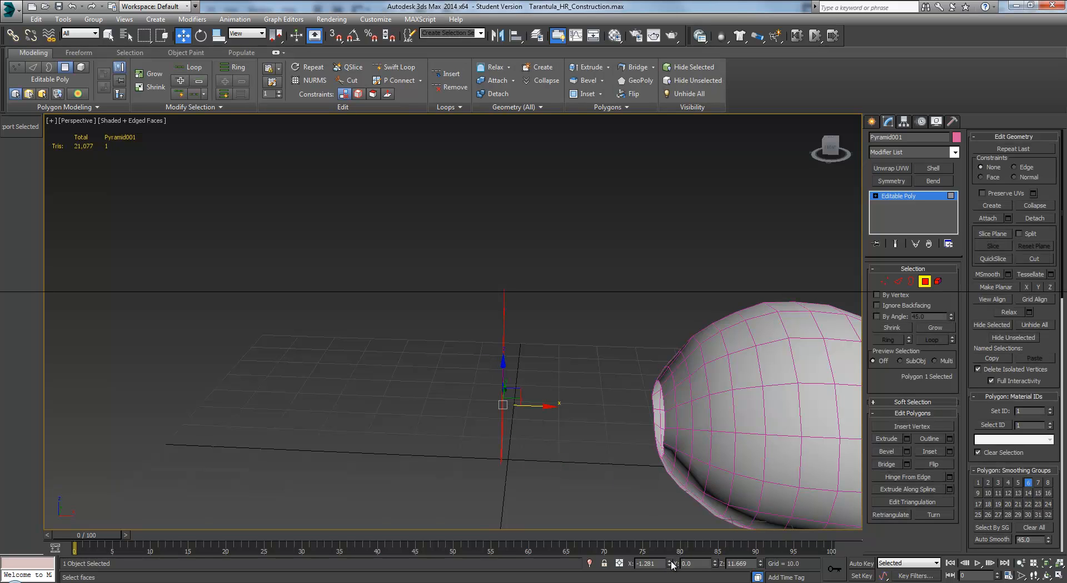
pyautogui.moveTo(548, 416); pyautogui.dragTo(643, 359, button='middle')
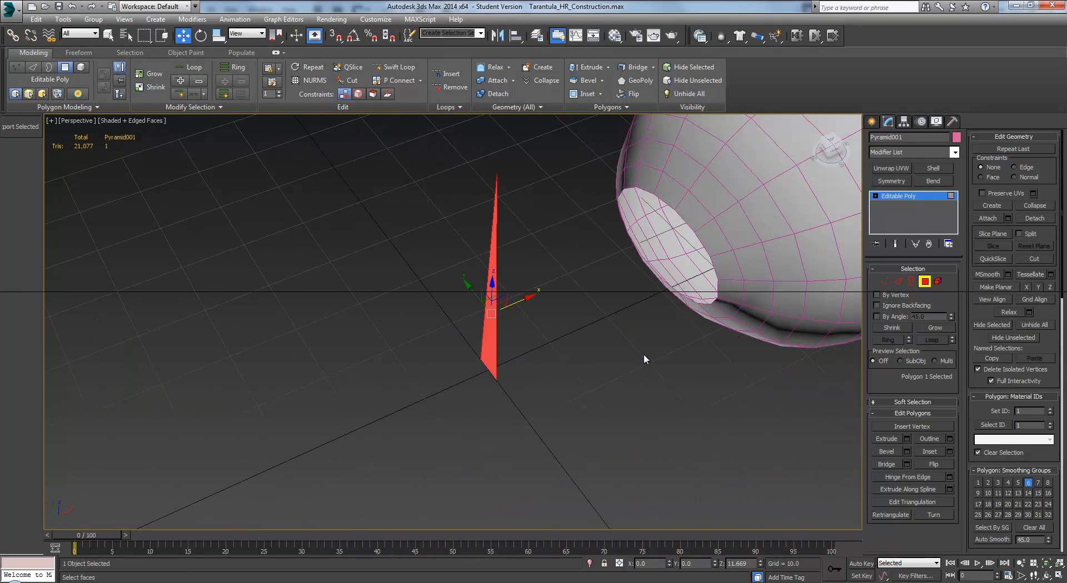
pyautogui.click(925, 280)
pyautogui.keyDown('alt'); pyautogui.moveTo(712, 348); pyautogui.dragTo(578, 336, button='middle'); pyautogui.keyUp('alt')
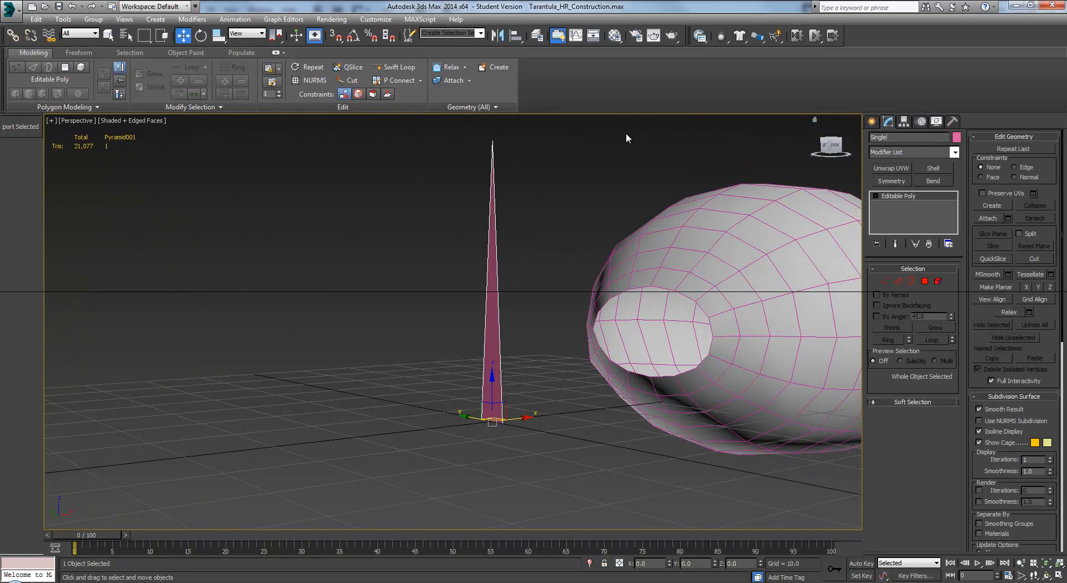
pyautogui.press('Return')
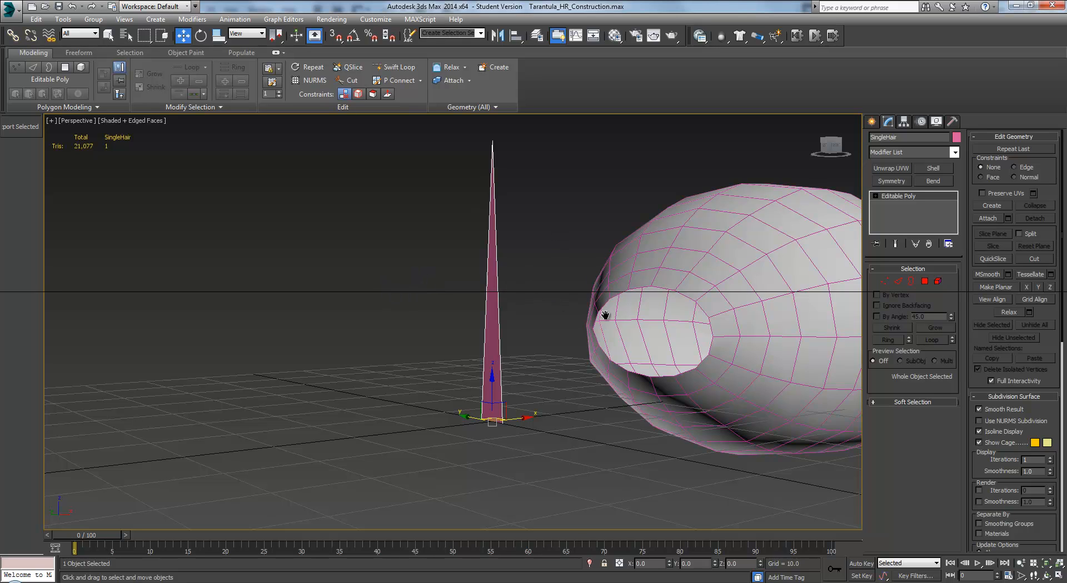
# - Unhide all objects in the scene
pyautogui.moveTo(605, 315); pyautogui.dragTo(448, 336, button='middle')
pyautogui.rightClick(434, 225)
pyautogui.click(457, 176)
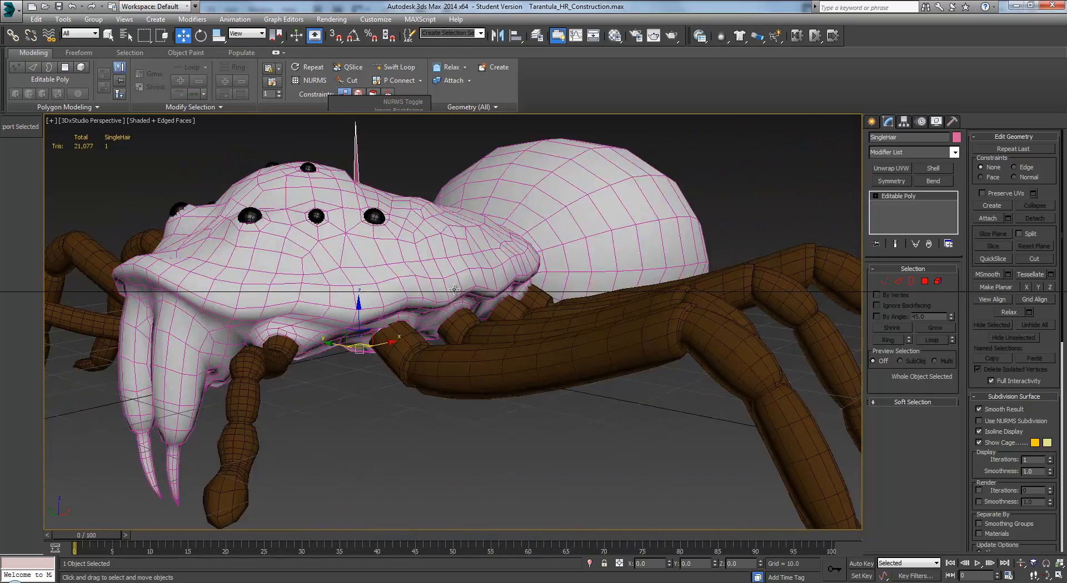
# - Select the low-resolution tarantula body and hide it
pyautogui.click(430, 256)
pyautogui.rightClick(446, 176)
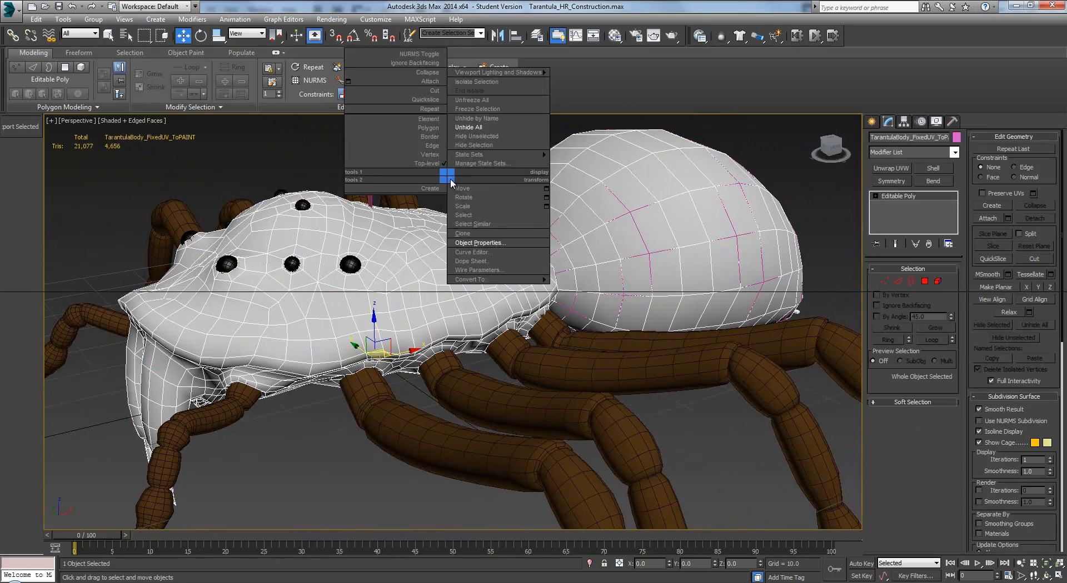
pyautogui.click(486, 146)
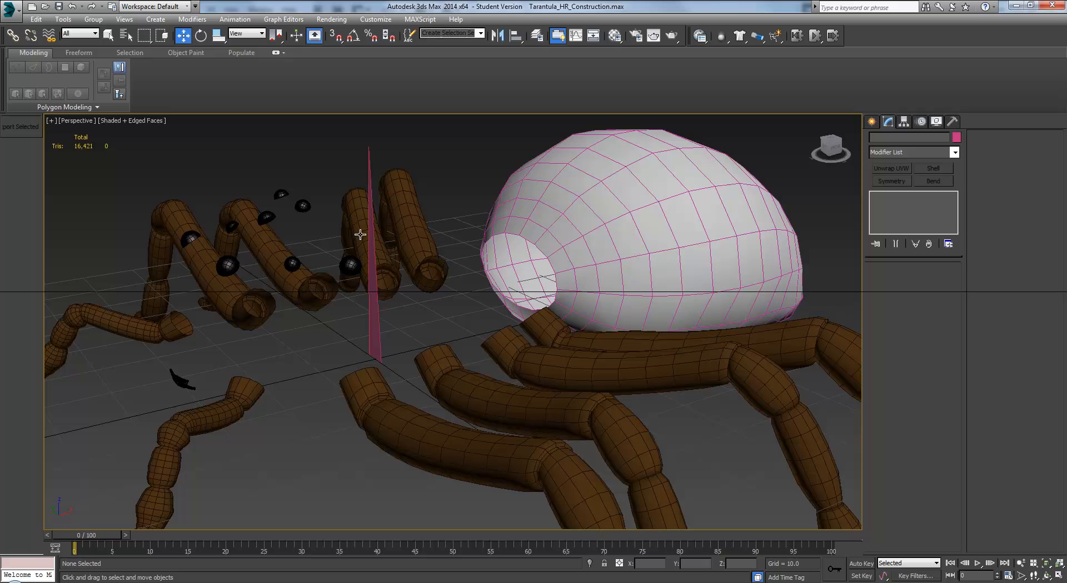
# - Hide every object except the single hair triangle and the low-resolution abdomen
pyautogui.click(369, 323)
pyautogui.keyDown('ctrl'); pyautogui.click(511, 222); pyautogui.keyUp('ctrl')
pyautogui.rightClick(466, 176)
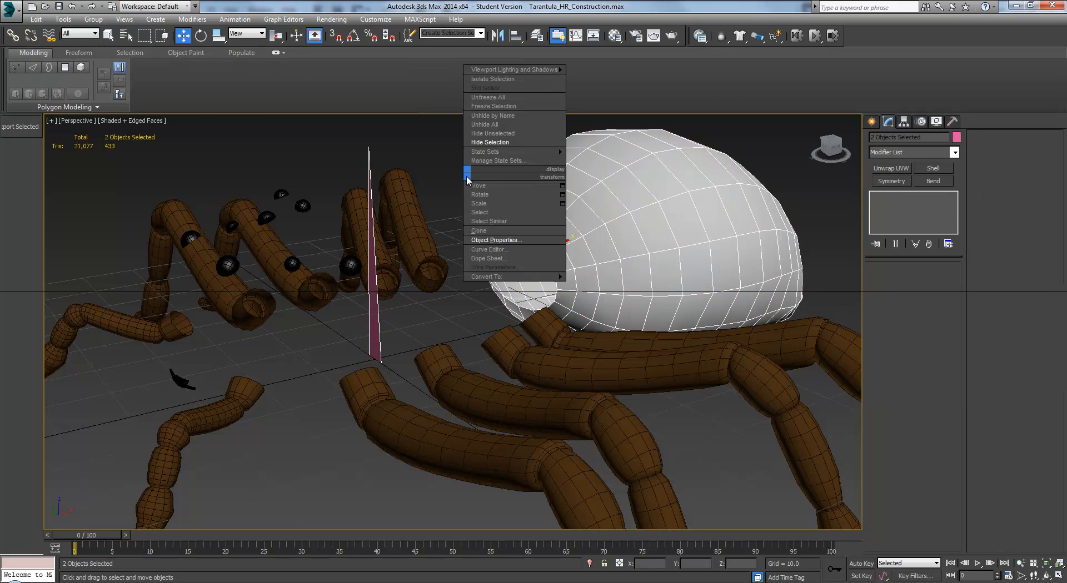
pyautogui.click(502, 134)
pyautogui.click(427, 358)
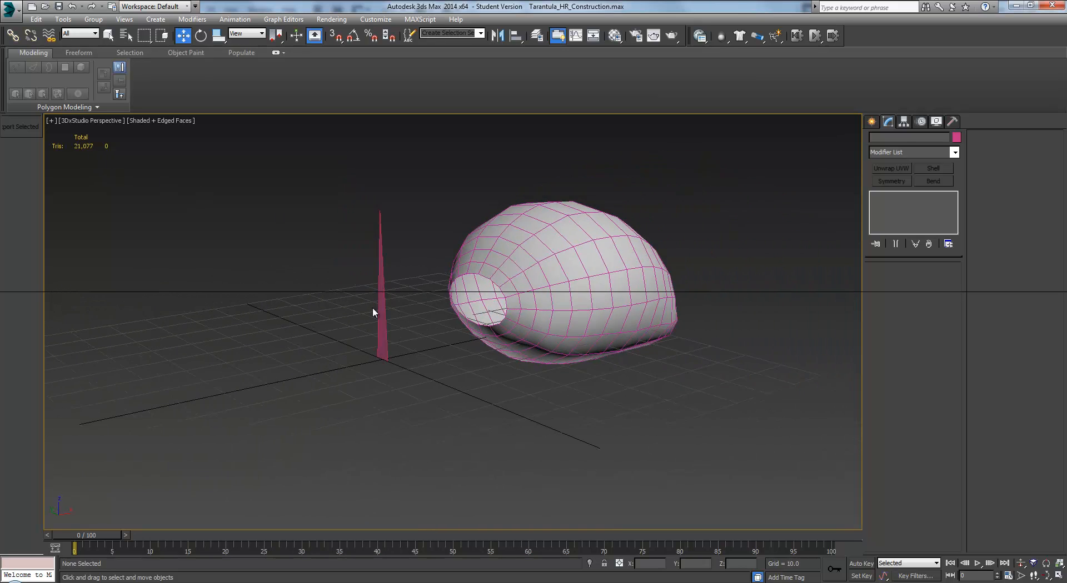
# - Unhide all objects and select the tarantula's eyes, body, legs and pedipalps to examine their triangle counts
pyautogui.rightClick(443, 341)
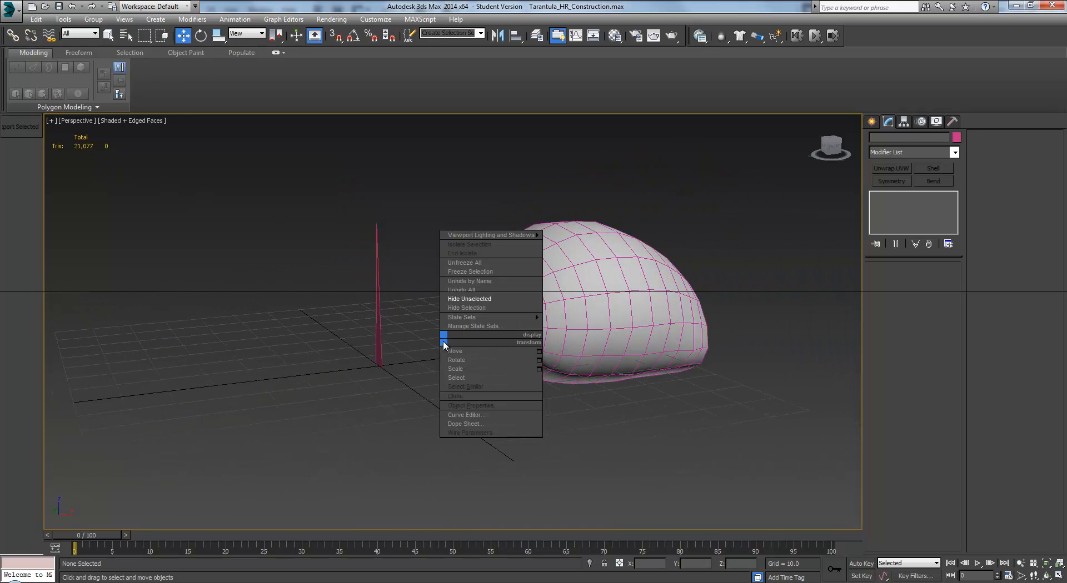
pyautogui.click(479, 293)
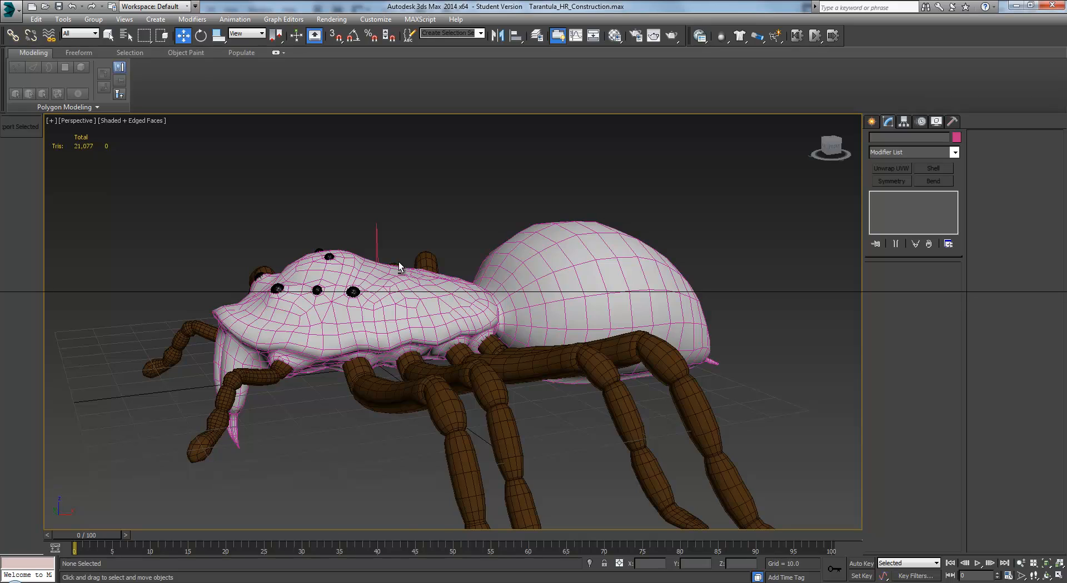
pyautogui.keyDown('alt'); pyautogui.moveTo(398, 261); pyautogui.dragTo(376, 281, button='middle'); pyautogui.keyUp('alt')
pyautogui.moveTo(684, 305); pyautogui.dragTo(769, 317, button='middle')
pyautogui.moveTo(245, 283); pyautogui.dragTo(432, 312, button='middle')
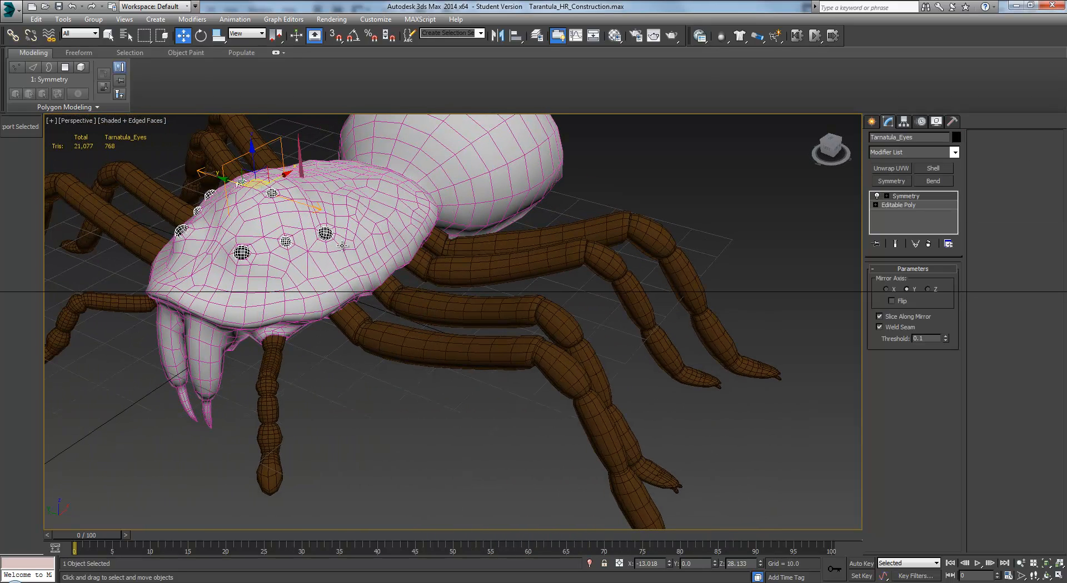
pyautogui.keyDown('ctrl'); pyautogui.click(379, 235); pyautogui.keyUp('ctrl')
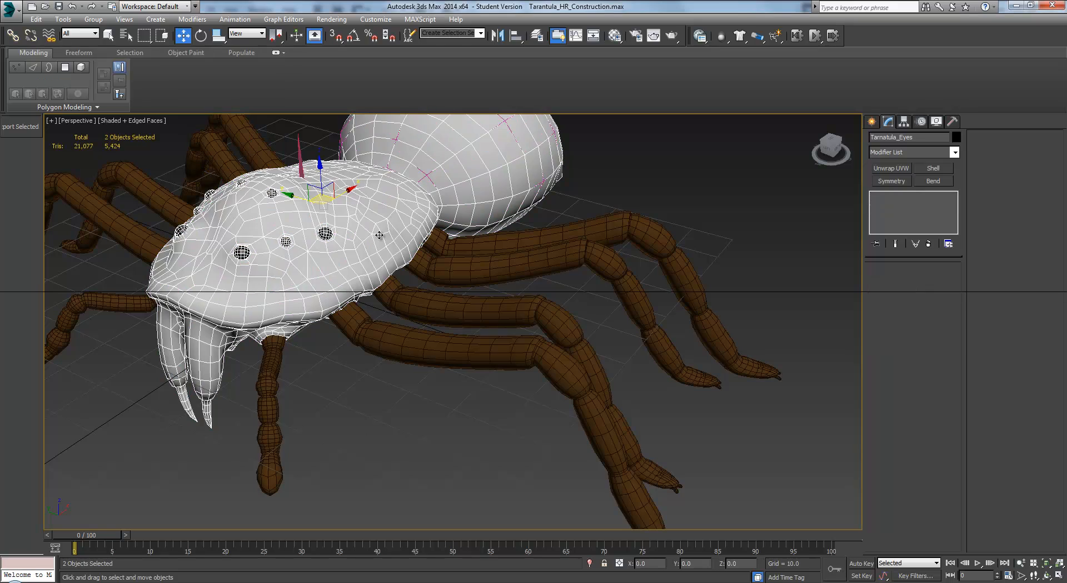
pyautogui.keyDown('ctrl'); pyautogui.click(396, 333); pyautogui.keyUp('ctrl')
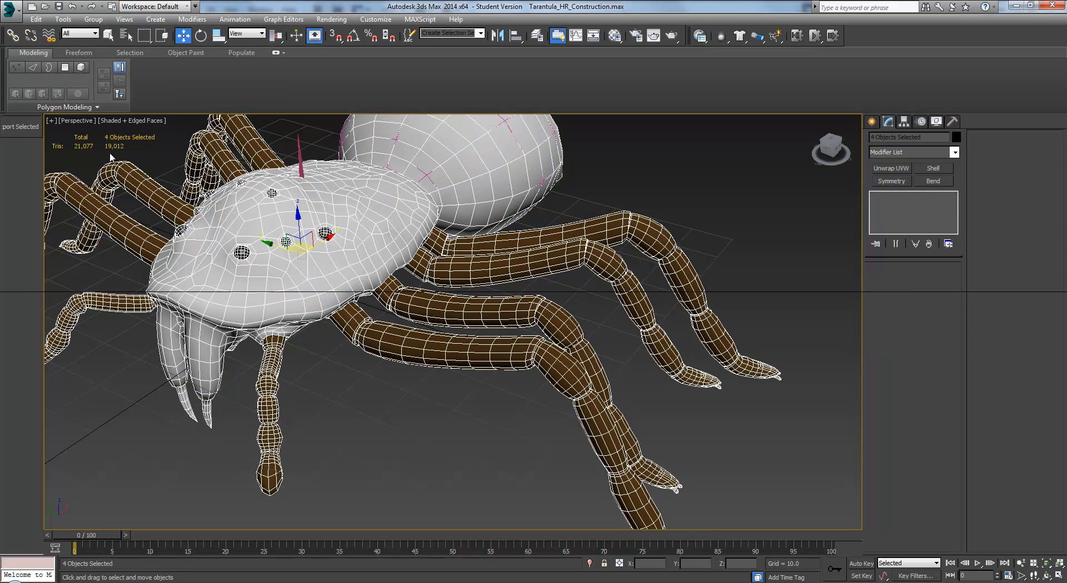
pyautogui.scroll(-3, 315, 226)
pyautogui.keyDown('alt'); pyautogui.moveTo(315, 226); pyautogui.dragTo(383, 272, button='middle'); pyautogui.keyUp('alt')
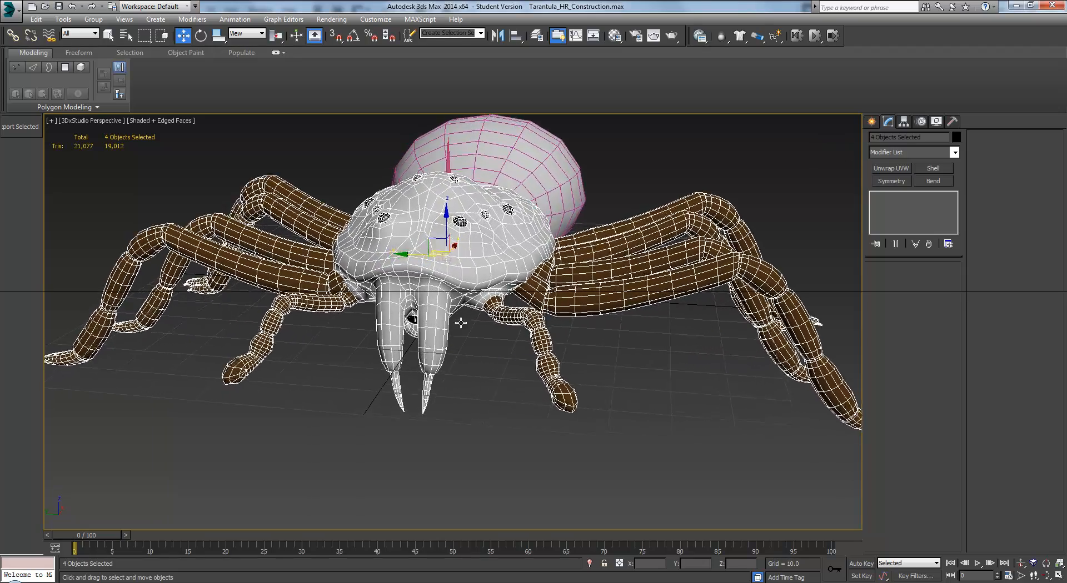
pyautogui.click(534, 288)
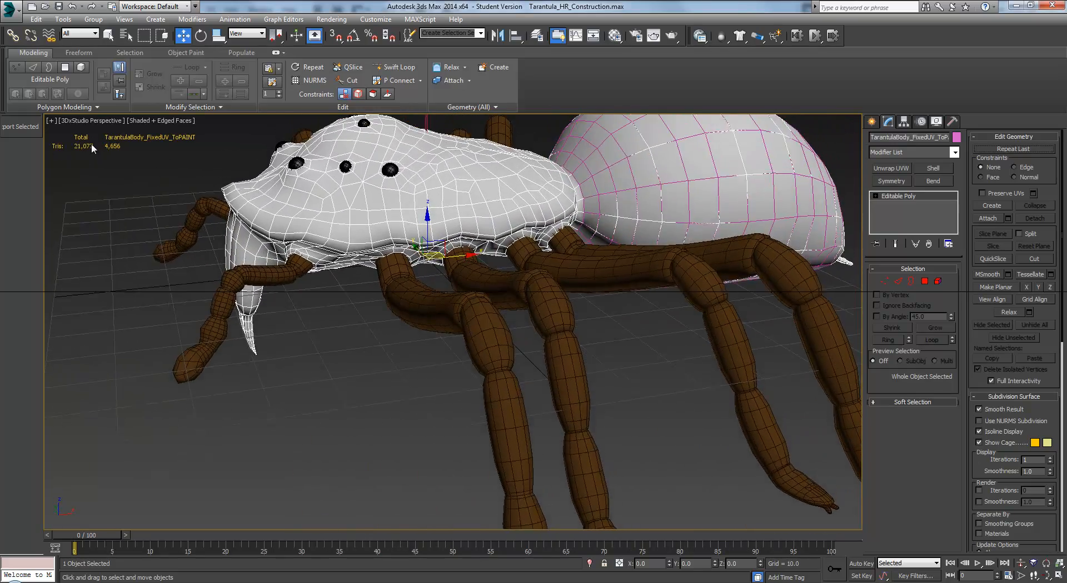
# - Select the HairyButt abdomen and hide all unselected objects
pyautogui.click(627, 192)
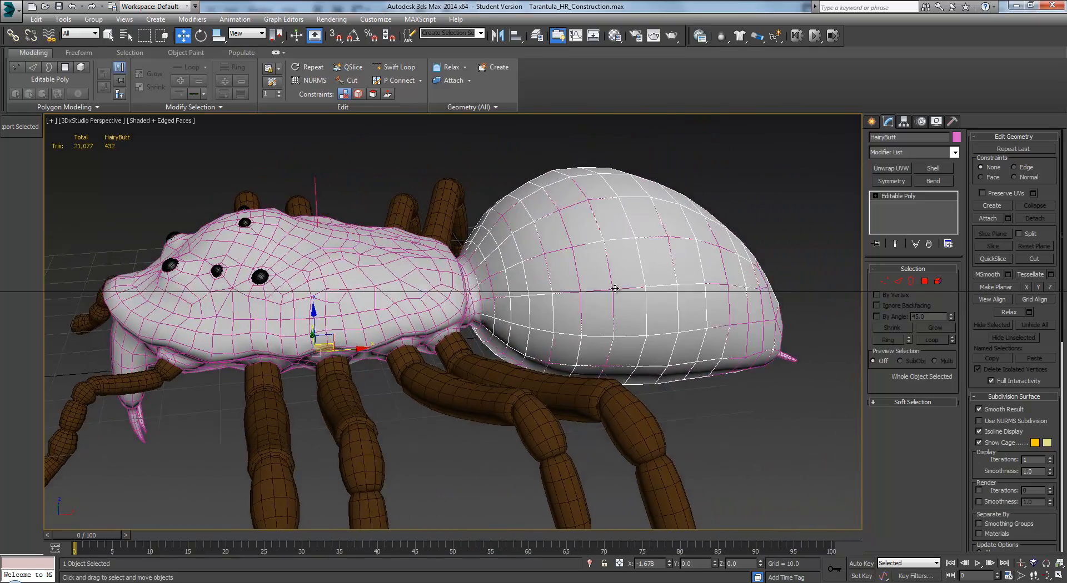
pyautogui.rightClick(460, 265)
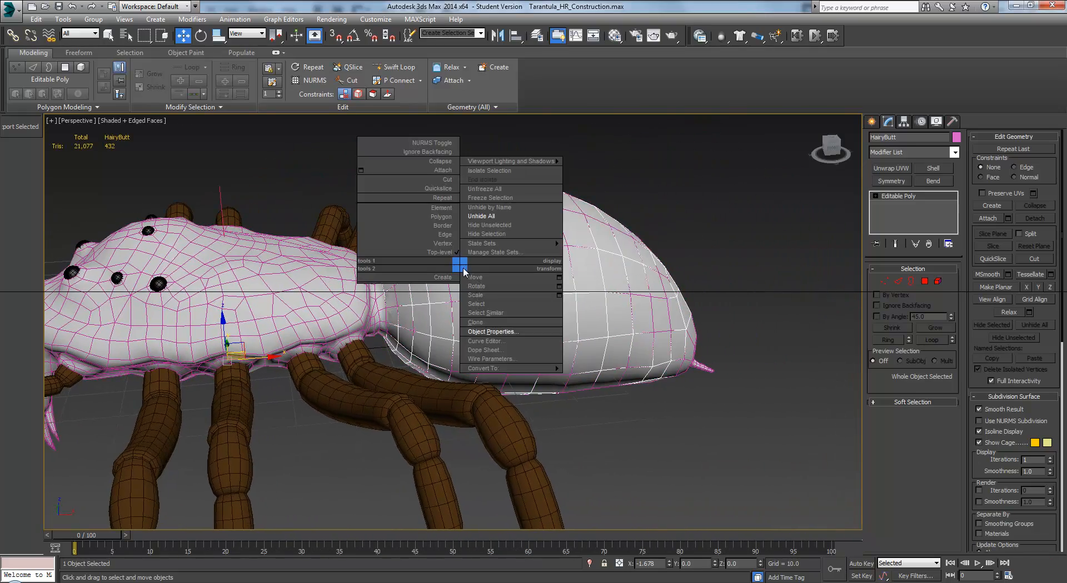
pyautogui.click(496, 225)
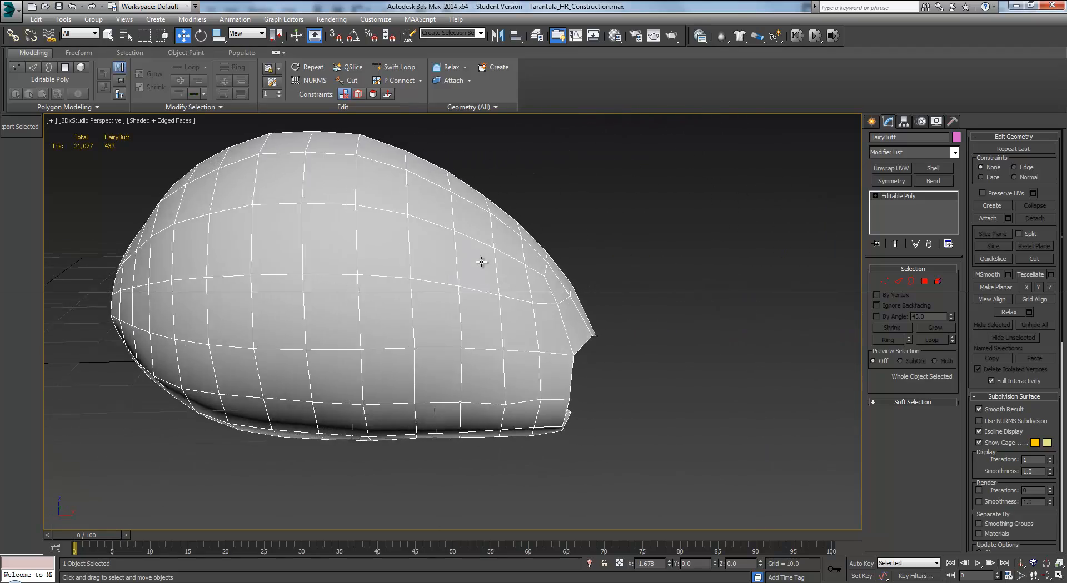
# - Unhide only the SingleHair object by name
pyautogui.keyDown('alt'); pyautogui.moveTo(523, 292); pyautogui.dragTo(339, 300, button='middle'); pyautogui.keyUp('alt')
pyautogui.rightClick(339, 296)
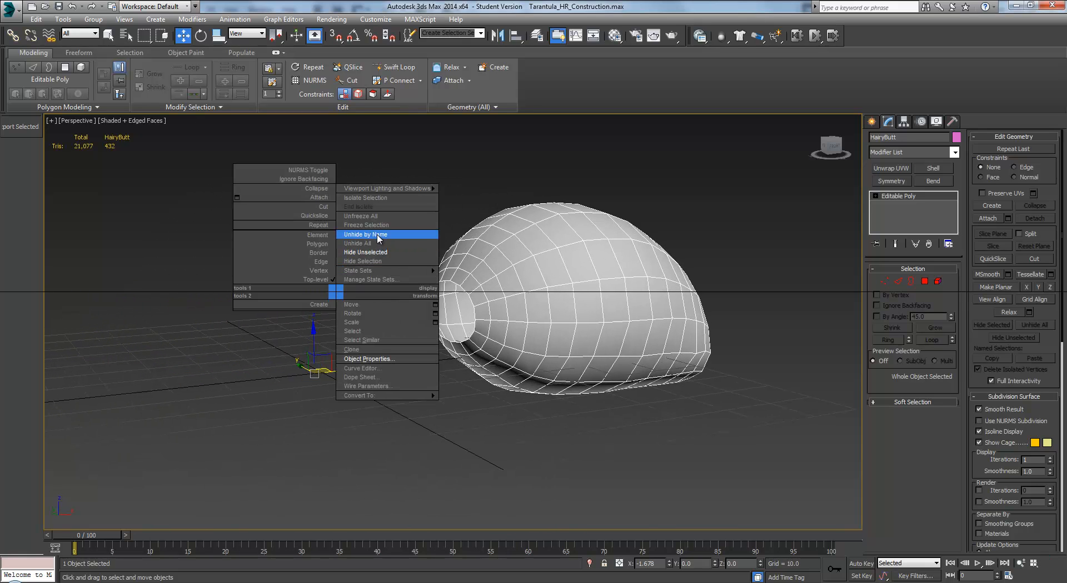
pyautogui.click(378, 236)
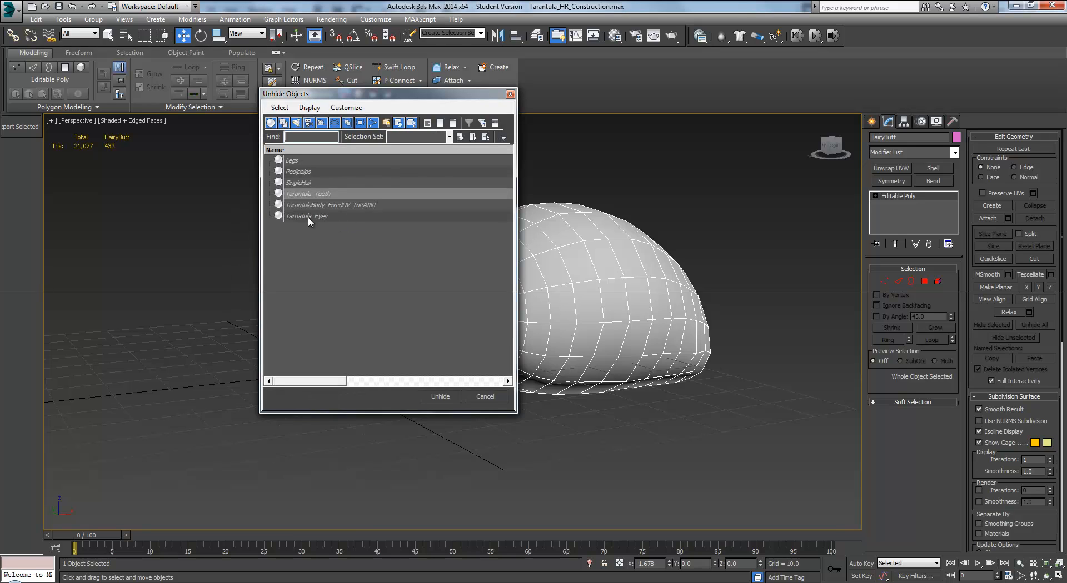
pyautogui.click(303, 188)
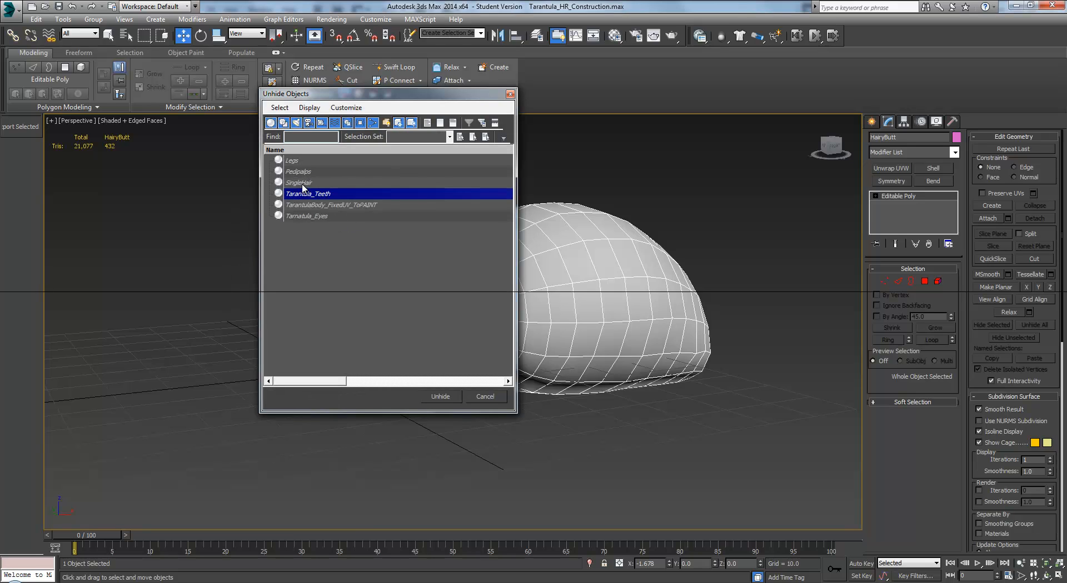
pyautogui.doubleClick(302, 190)
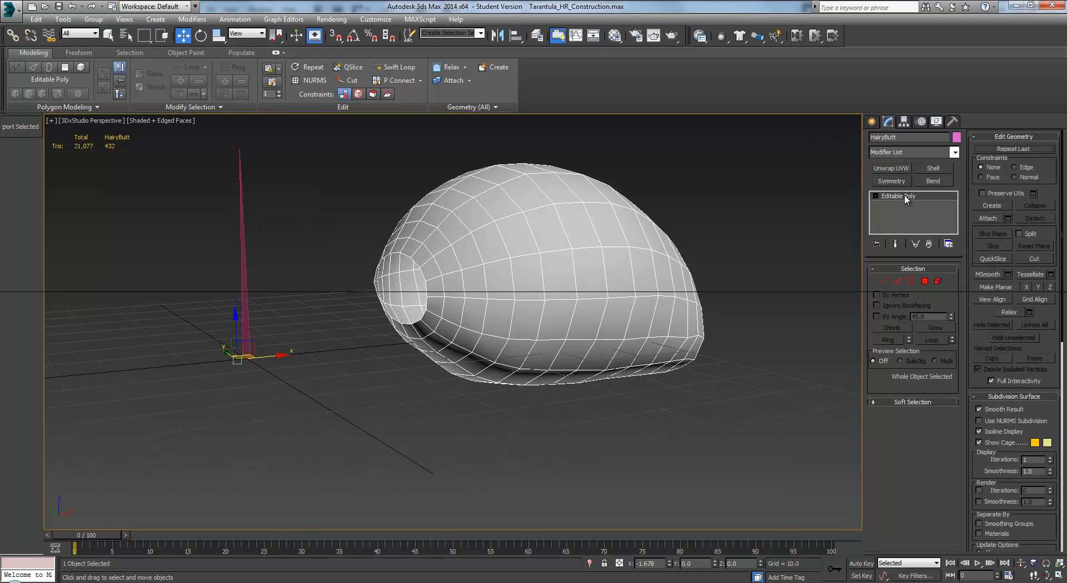
# - Add a Hair and Fur (WSM) modifier to HairyButt and set SingleHair as its instance node
pyautogui.click(953, 154)
pyautogui.scroll(-1, 952, 181)
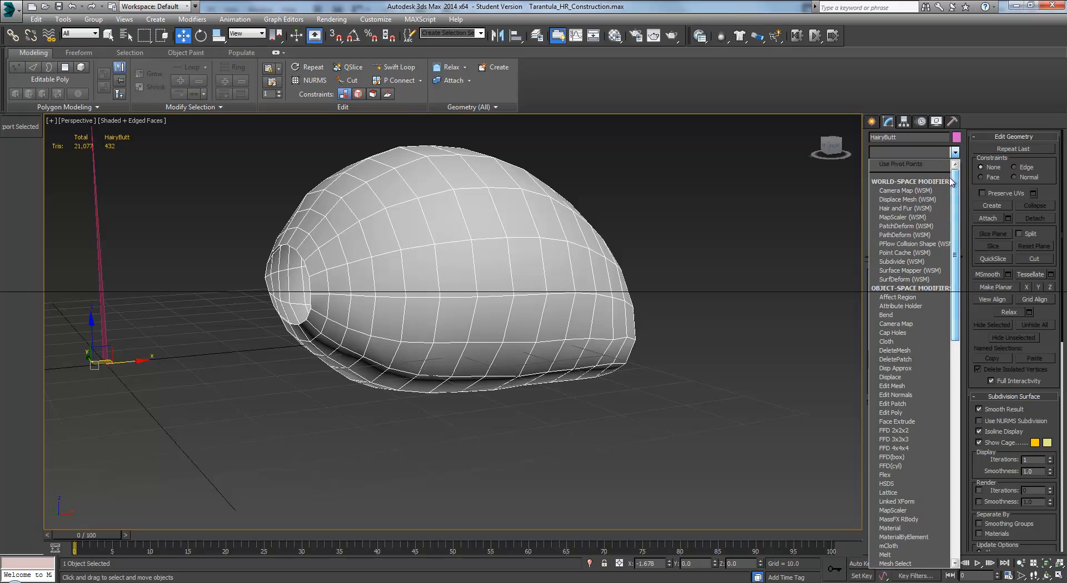
pyautogui.click(900, 209)
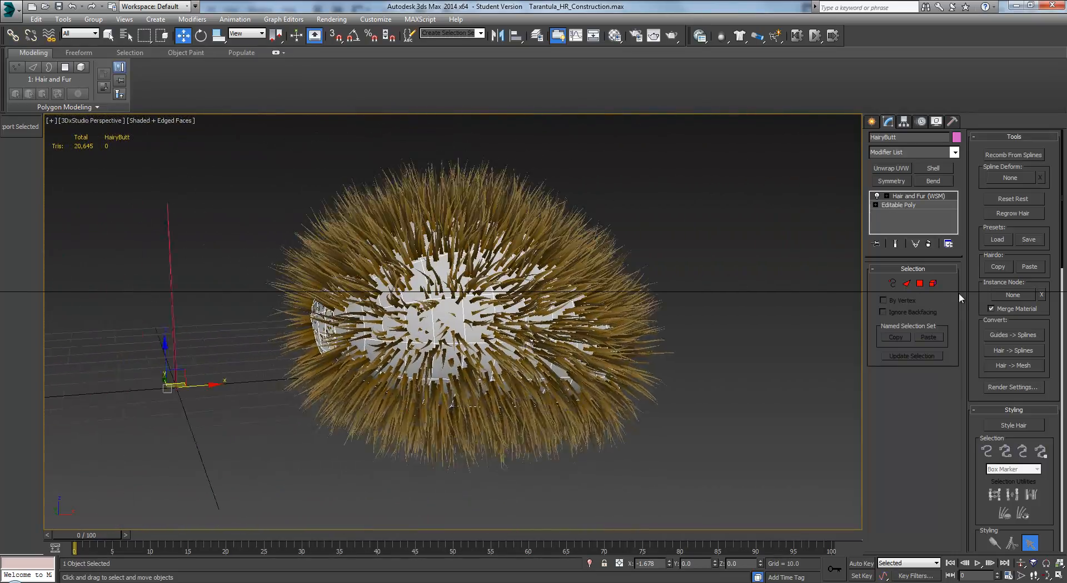
pyautogui.click(1015, 294)
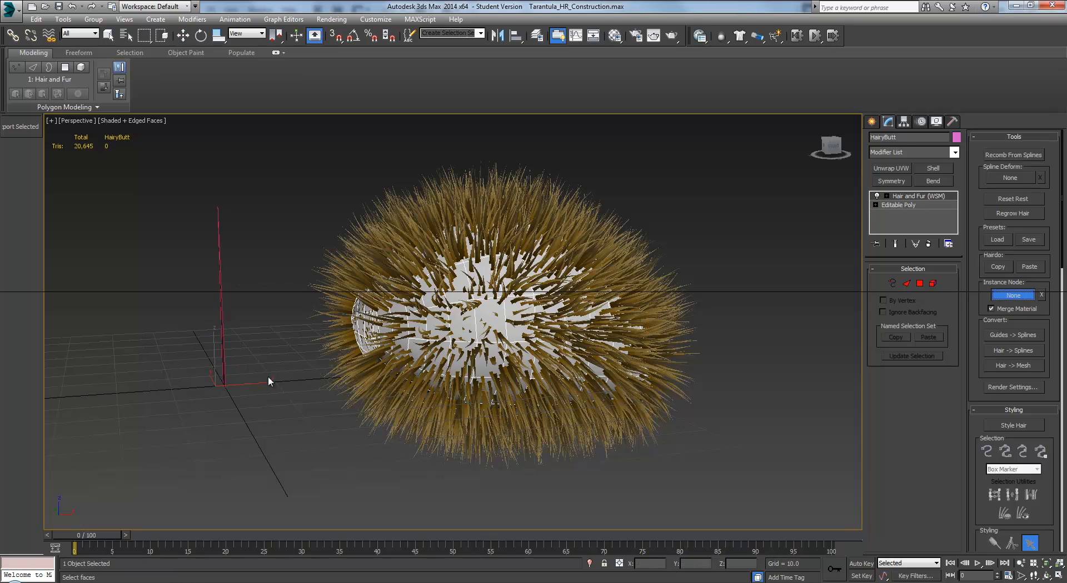
pyautogui.click(225, 350)
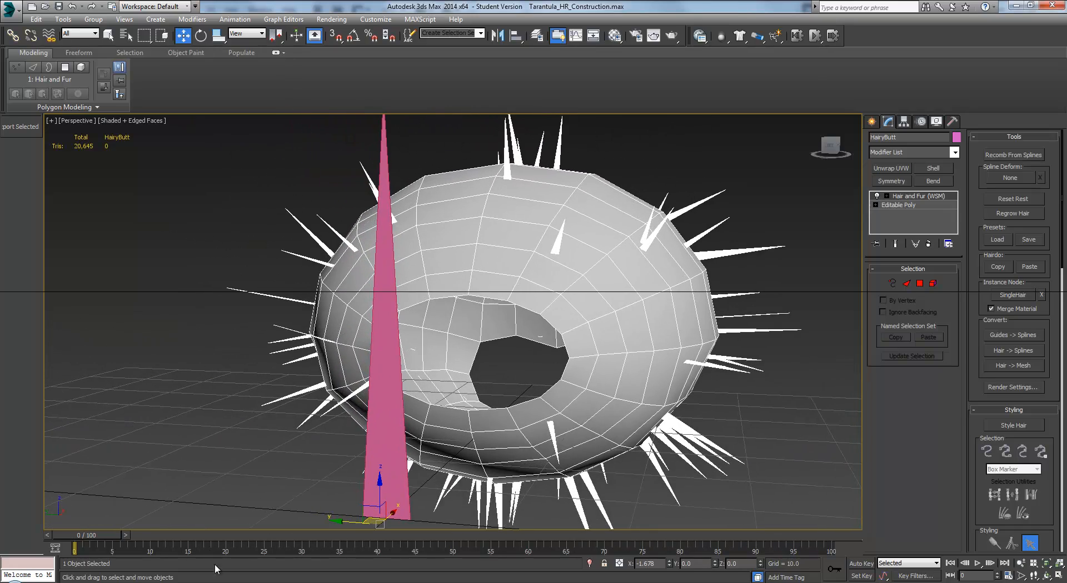
# - Switch to Photoshop and close the Untitled-1 document without saving it
pyautogui.hotkey('alt', 'Tab')
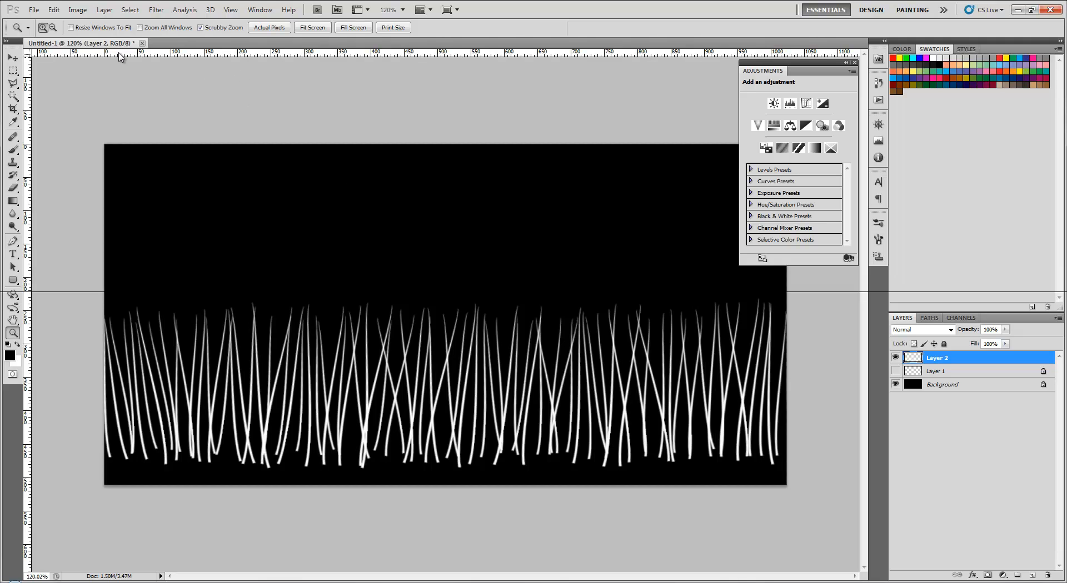
pyautogui.click(144, 44)
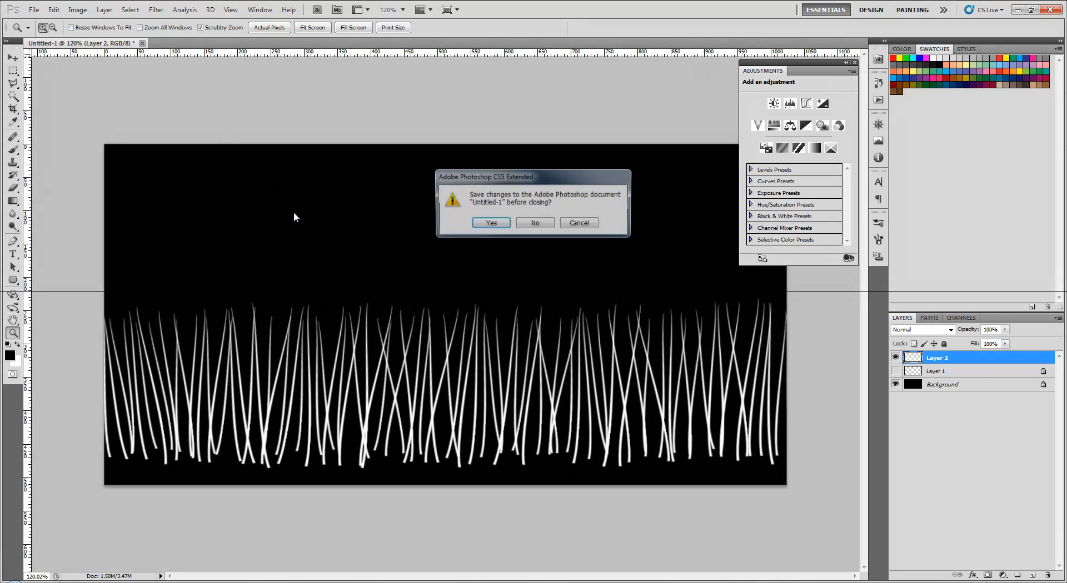
pyautogui.click(539, 222)
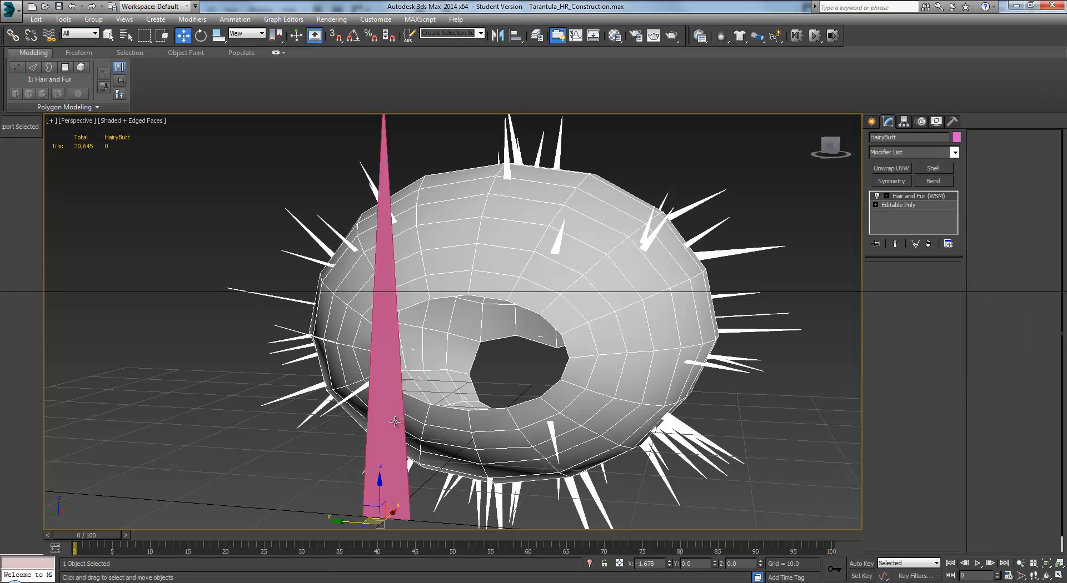
# - Apply a UVW Map modifier with Face mapping to SingleHair and collapse it into the Editable Poly
pyautogui.click(632, 396)
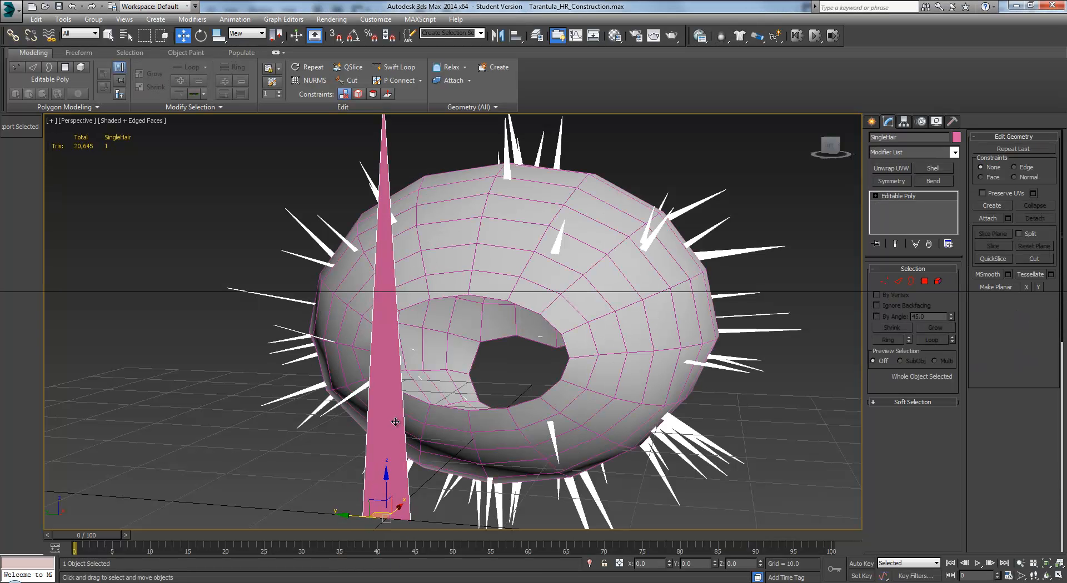
pyautogui.keyDown('alt'); pyautogui.moveTo(632, 396); pyautogui.dragTo(889, 214, button='middle'); pyautogui.keyUp('alt')
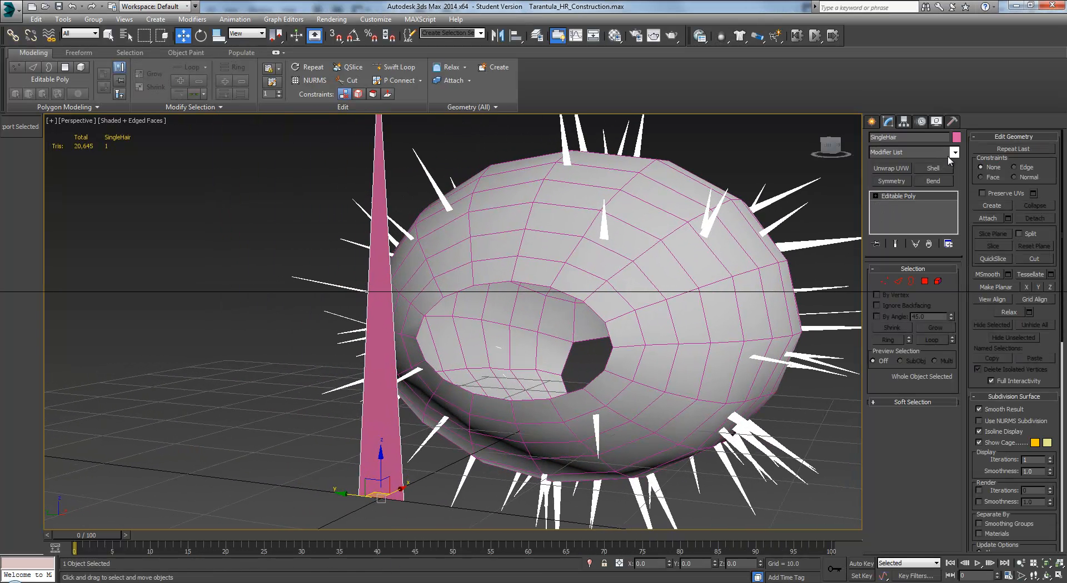
pyautogui.click(949, 155)
pyautogui.scroll(-18, 904, 444)
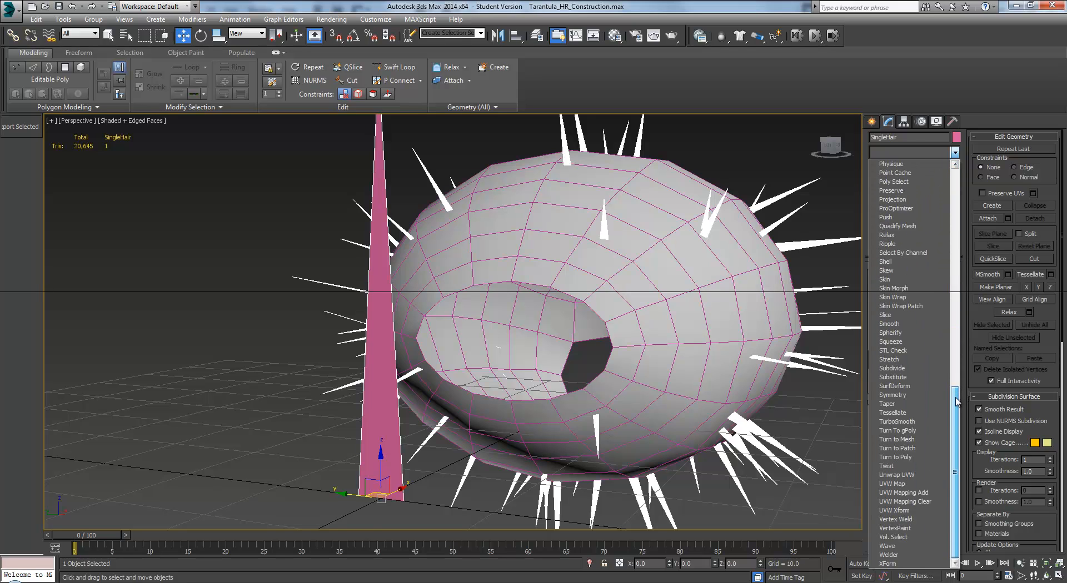
pyautogui.click(892, 485)
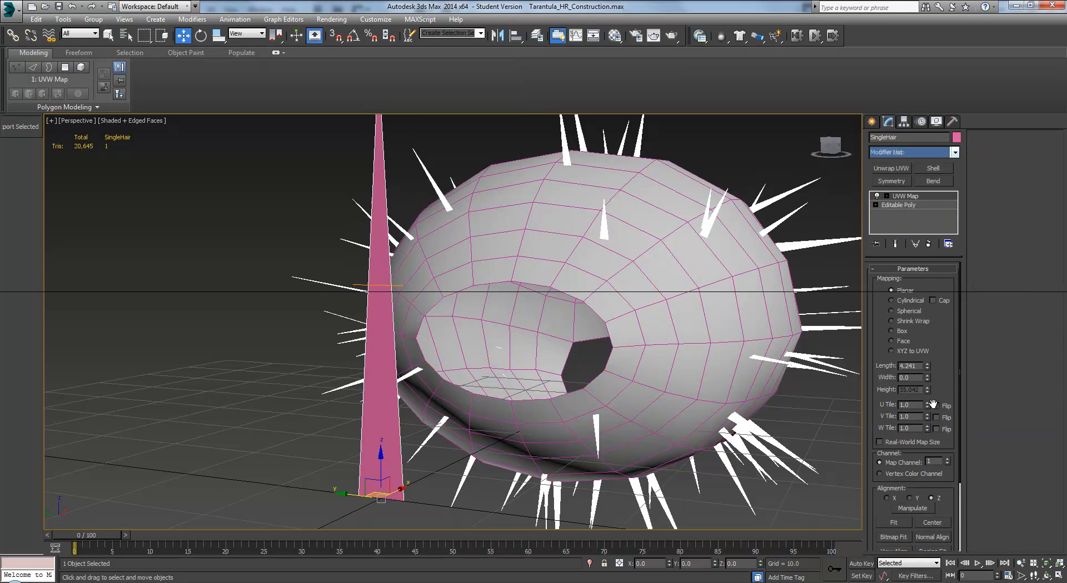
pyautogui.click(892, 341)
pyautogui.rightClick(905, 201)
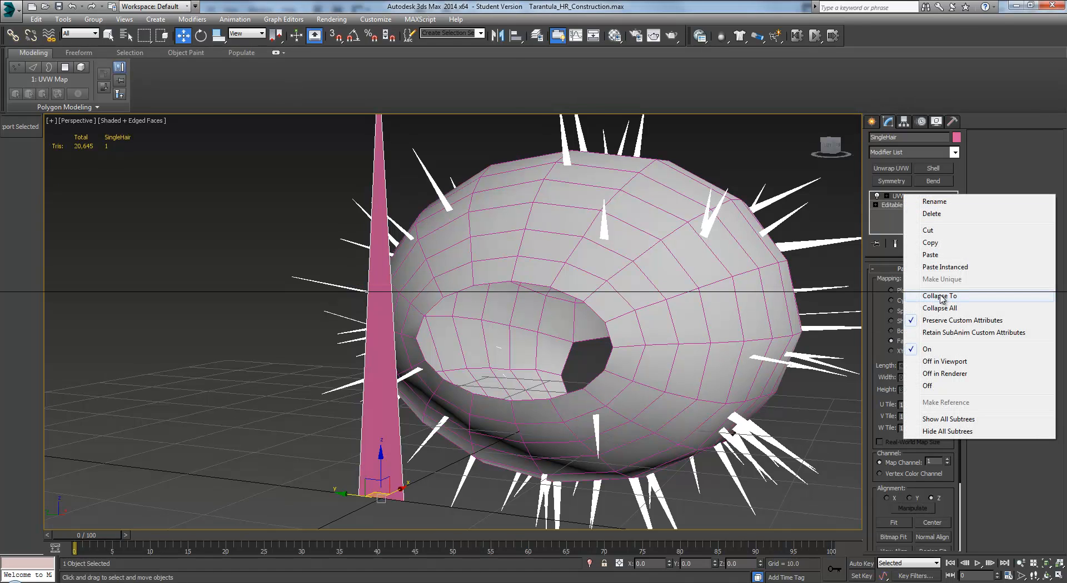
pyautogui.click(944, 300)
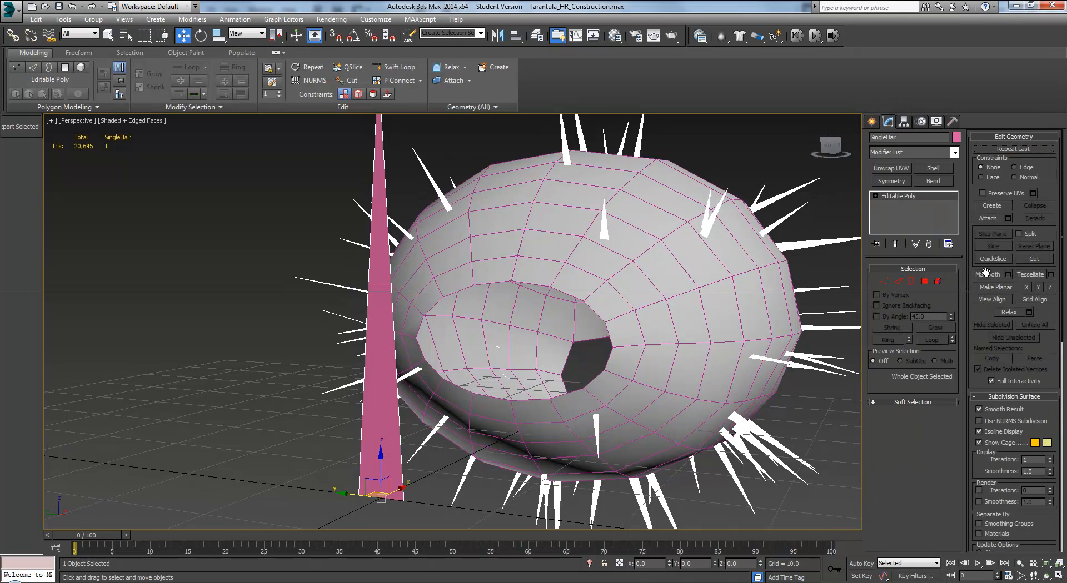
# - Add an Unwrap UVW modifier to SingleHair, quick-peel its triangle face in the UV editor, and activate Freeform mode
pyautogui.click(893, 169)
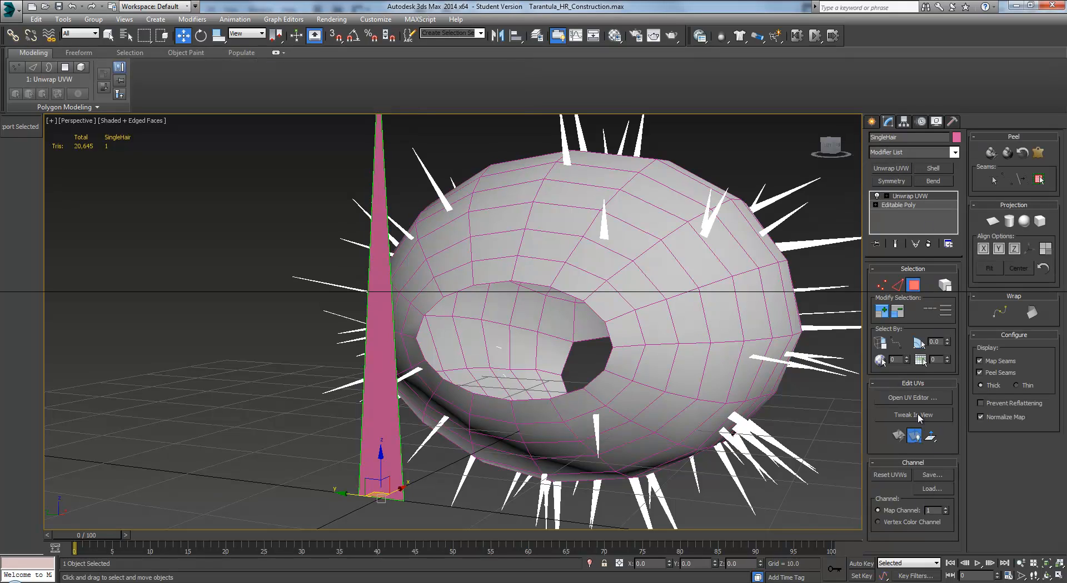
pyautogui.click(911, 397)
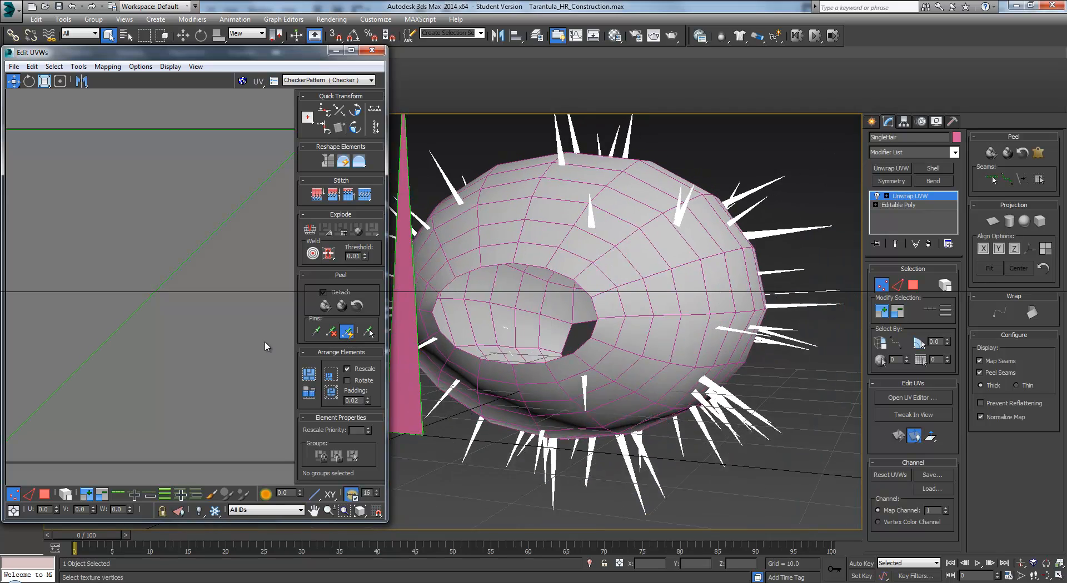
pyautogui.scroll(-4, 220, 346)
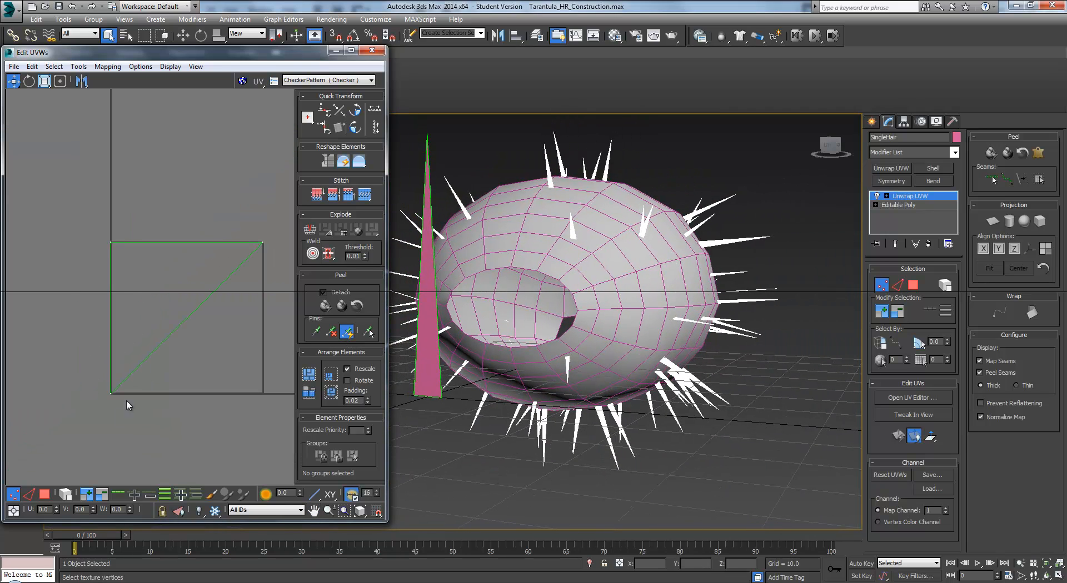
pyautogui.click(45, 493)
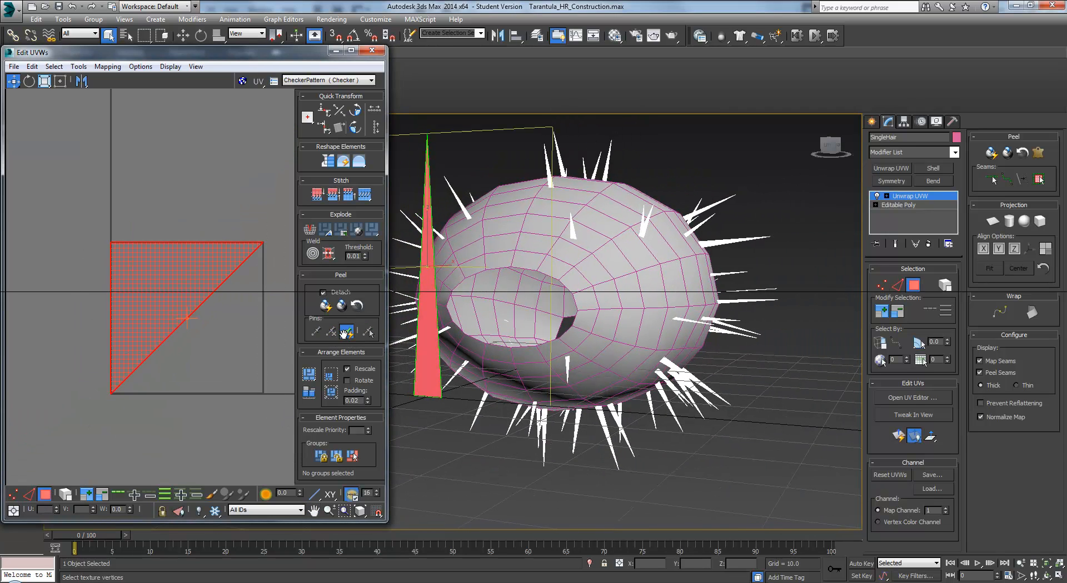
pyautogui.click(325, 305)
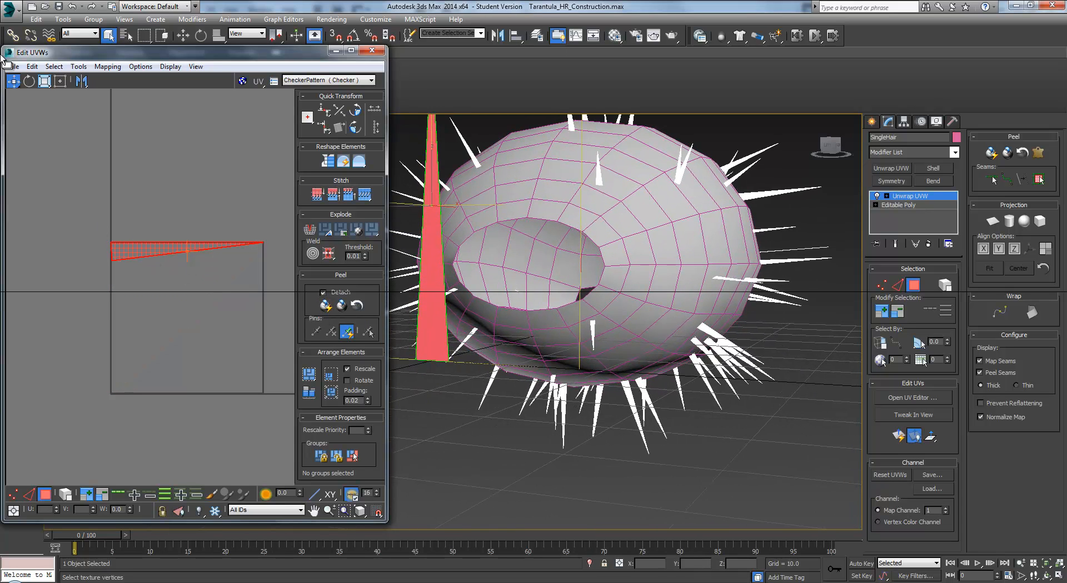
pyautogui.click(60, 81)
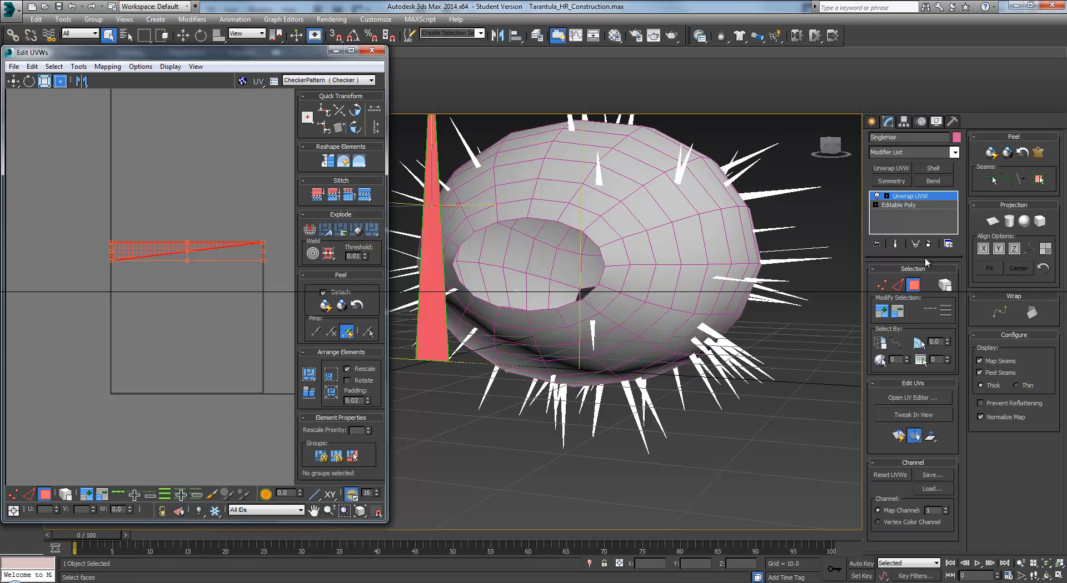
# - Apply a planar projection aligned to X to the hair's face, rescale its UVs to true proportions and pack them into the UV tile
pyautogui.click(993, 221)
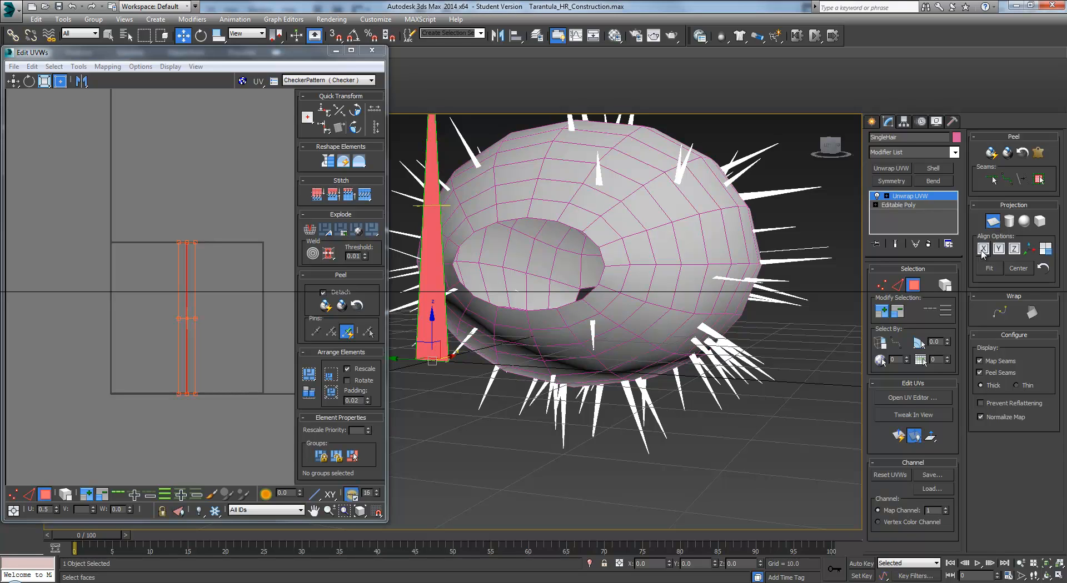
pyautogui.click(983, 249)
pyautogui.click(993, 222)
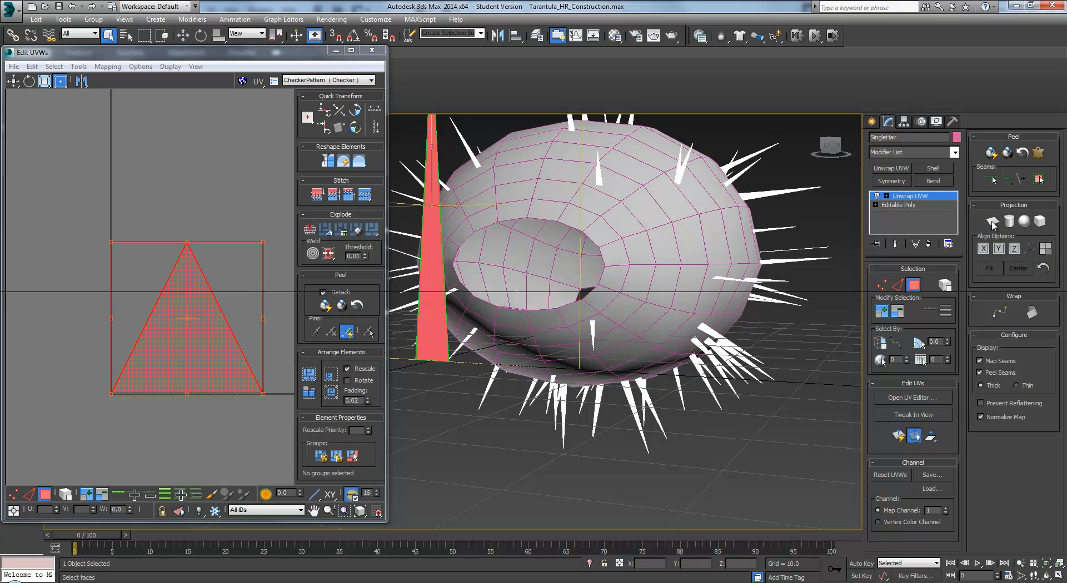
pyautogui.click(329, 309)
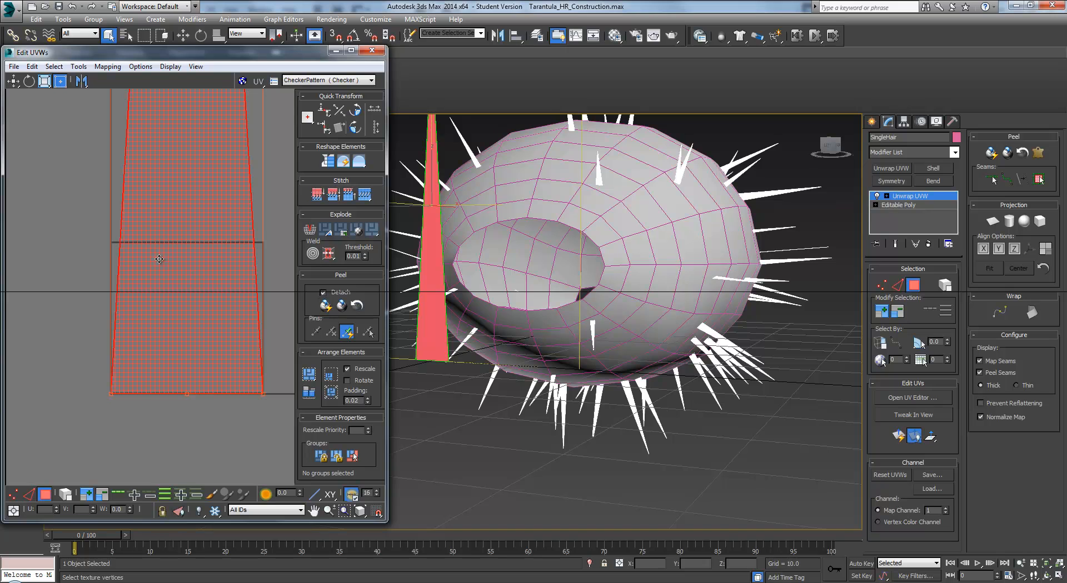
pyautogui.click(309, 374)
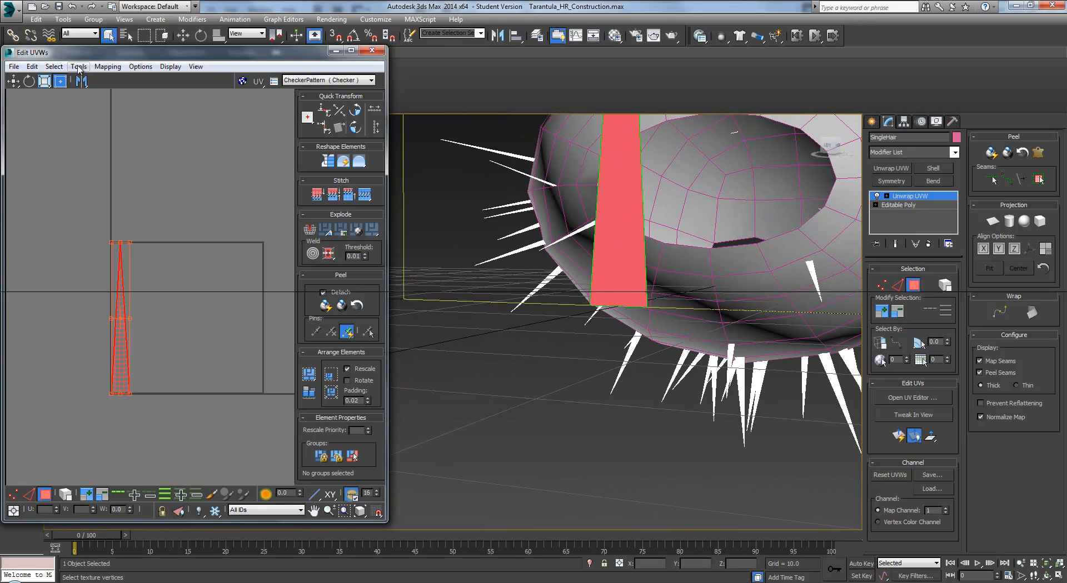
pyautogui.click(140, 67)
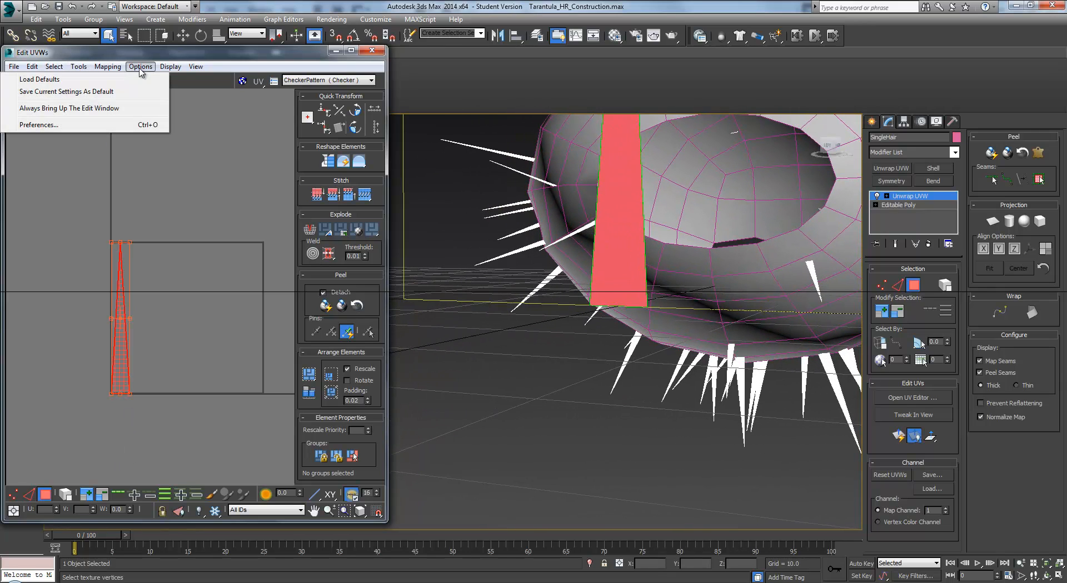
pyautogui.moveTo(33, 67)
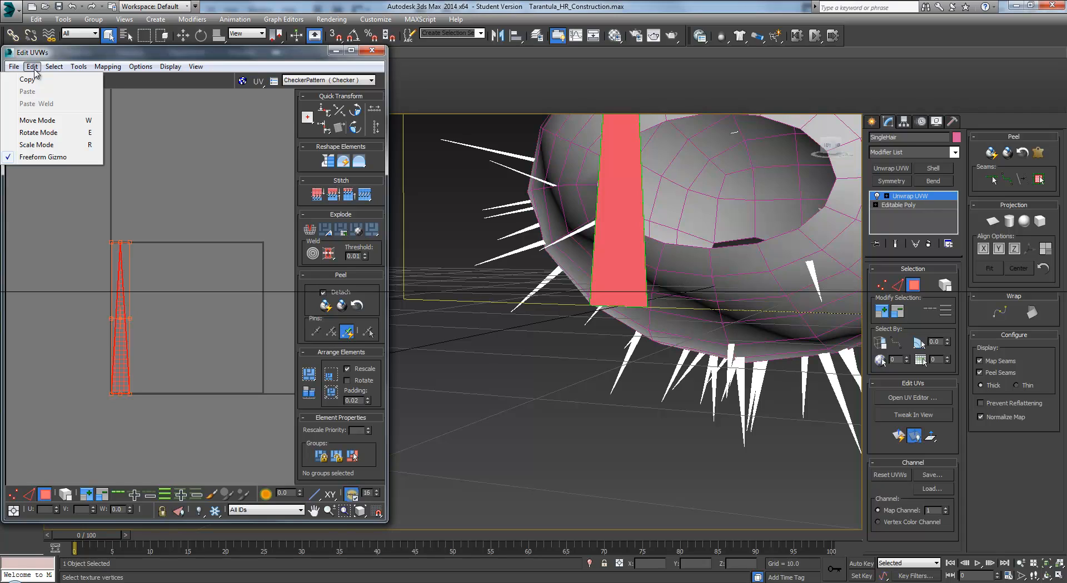
pyautogui.click(174, 68)
pyautogui.click(173, 67)
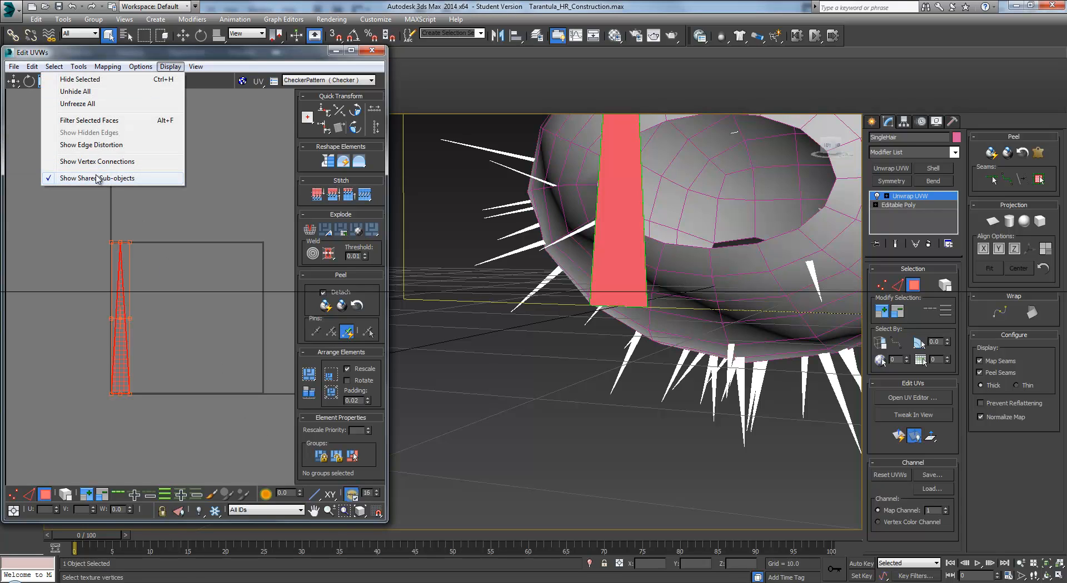
pyautogui.moveTo(203, 70)
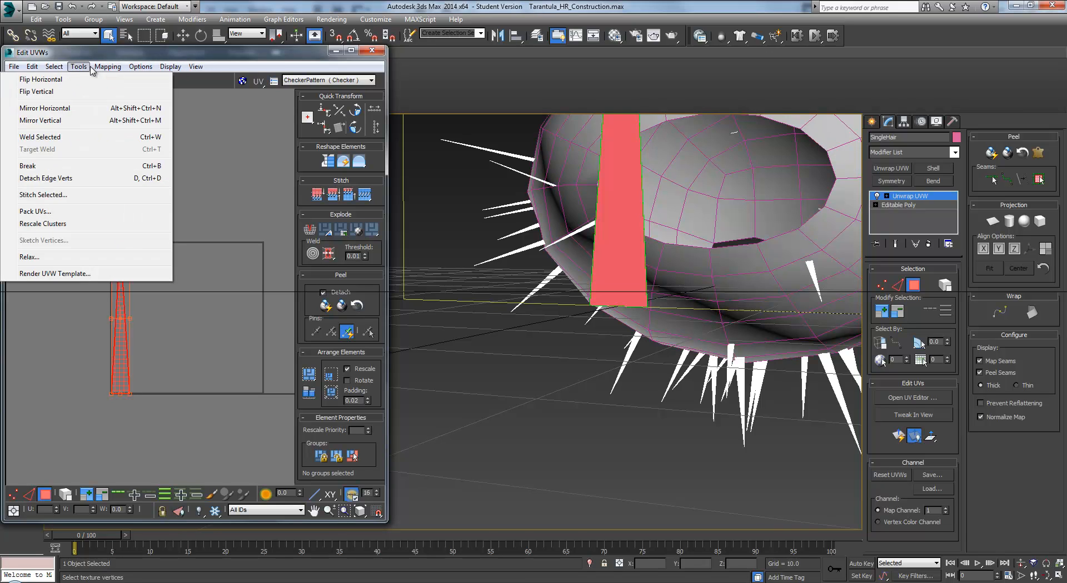
pyautogui.moveTo(92, 71)
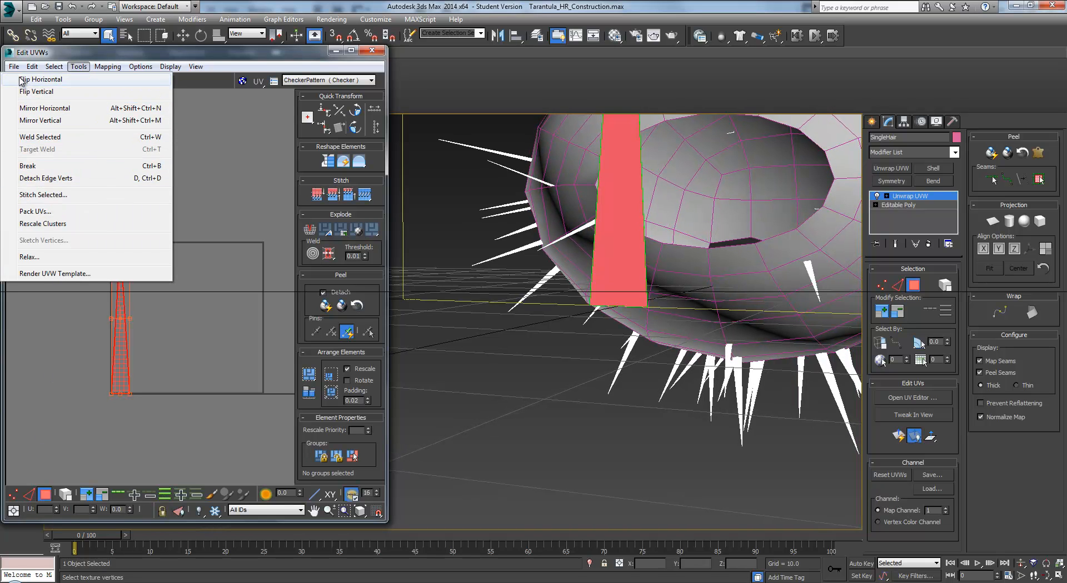
pyautogui.click(39, 80)
pyautogui.click(14, 68)
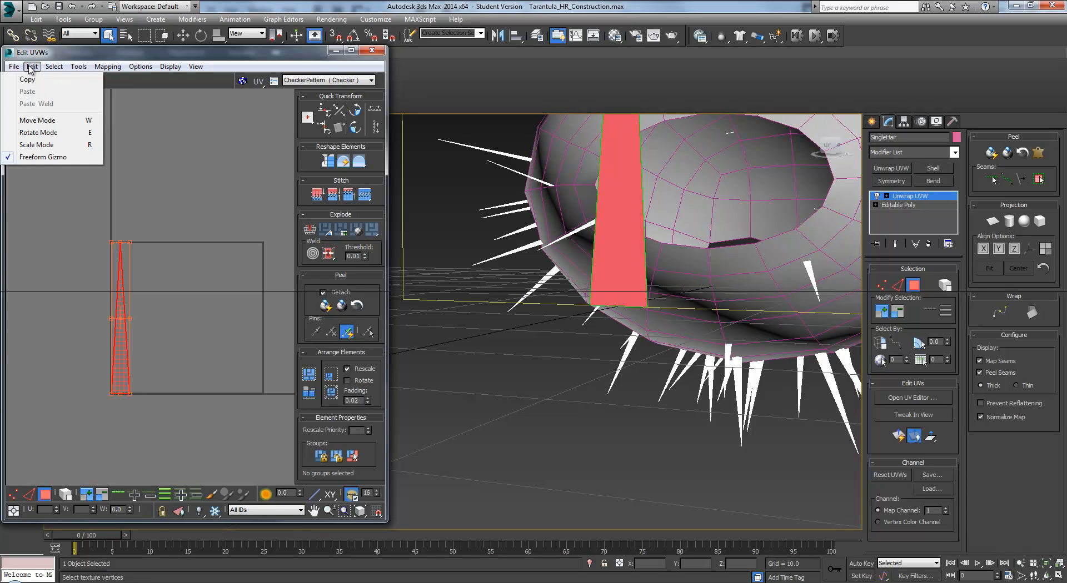
pyautogui.click(15, 67)
pyautogui.click(50, 67)
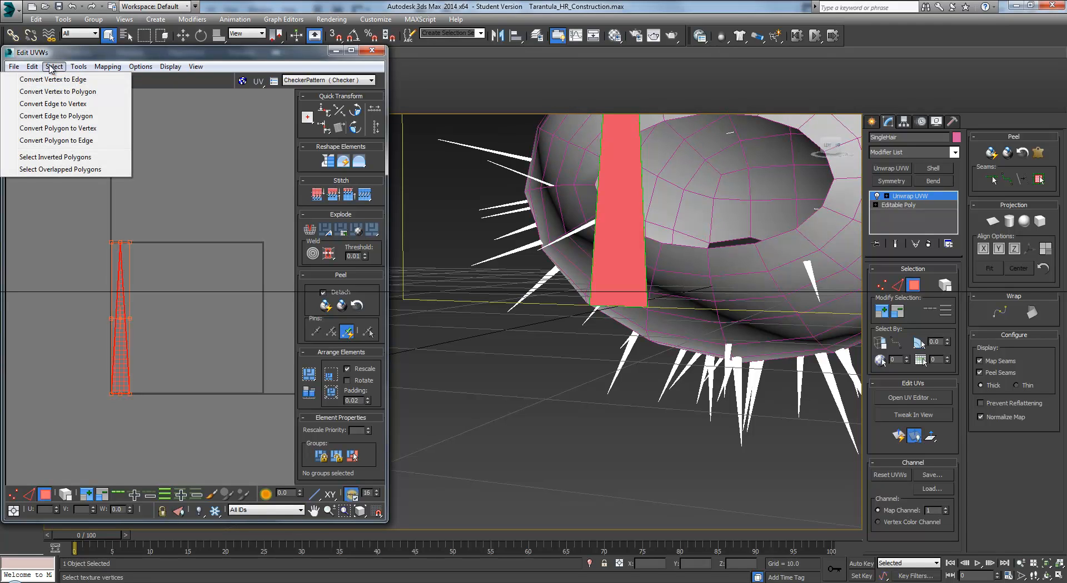
pyautogui.click(118, 53)
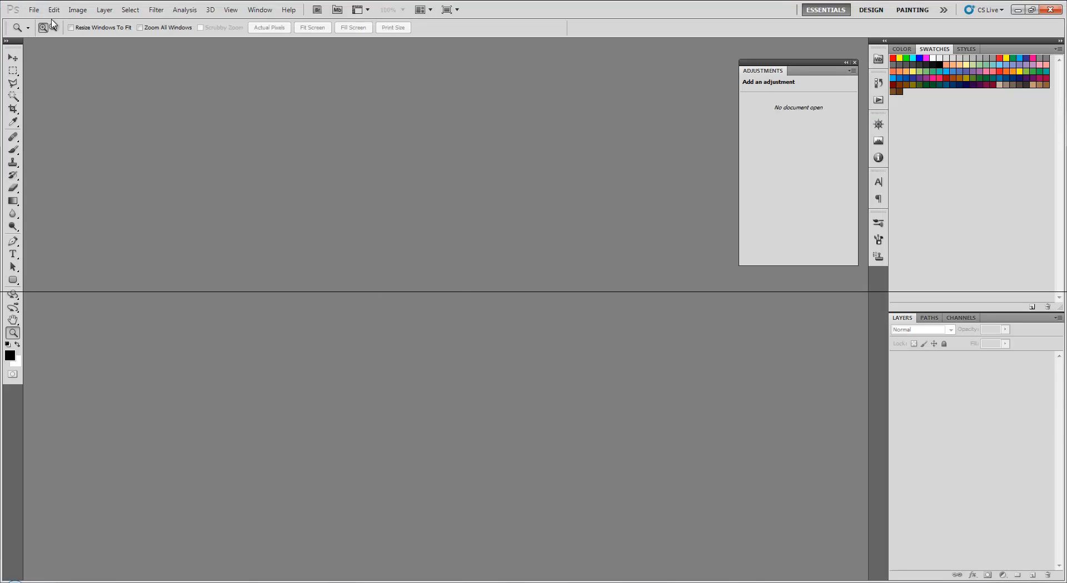
# - Switch to Photoshop, create a white document about 128 pixels wide and 1024 pixels high, and open the Brush tool's settings
pyautogui.hotkey('ctrl', 'n')
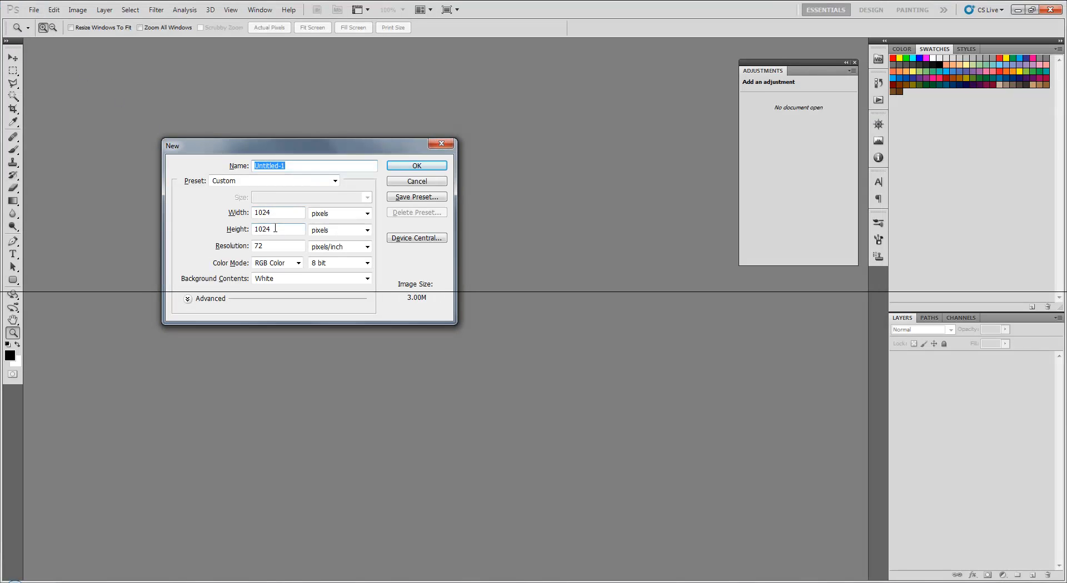
pyautogui.click(279, 214)
pyautogui.click(427, 166)
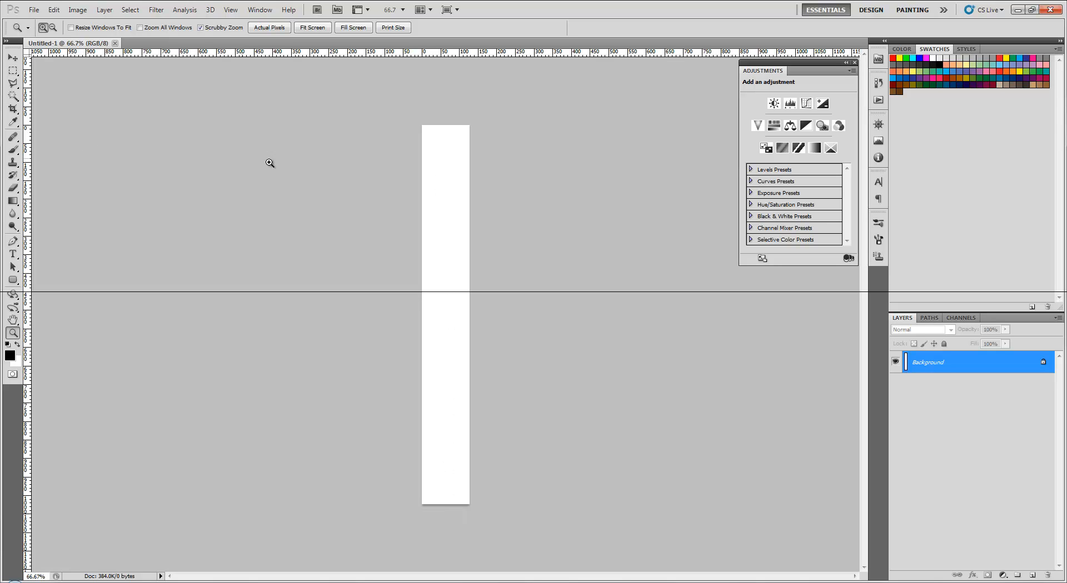
pyautogui.press('b')
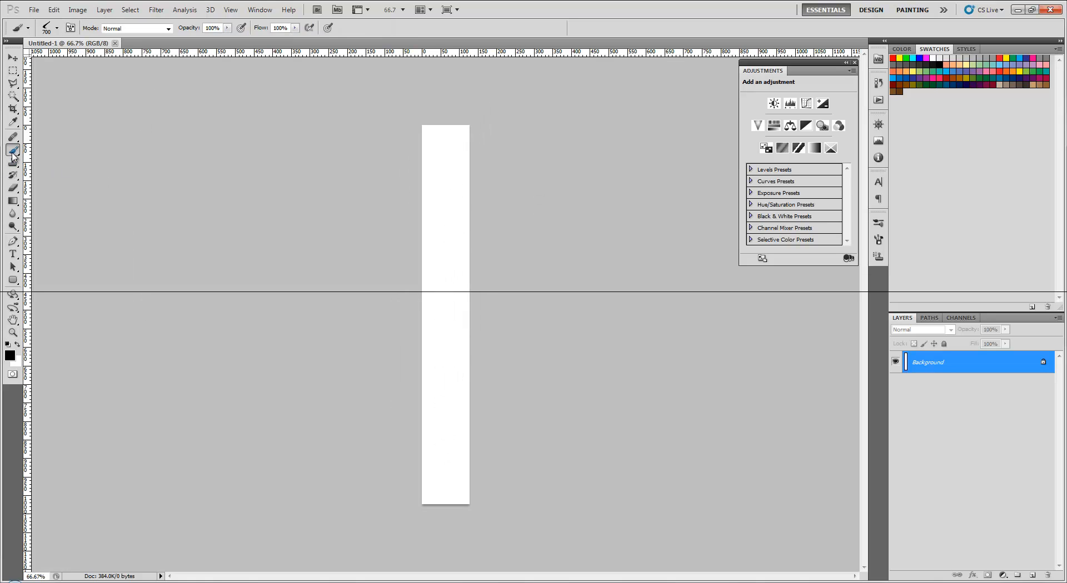
pyautogui.click(882, 242)
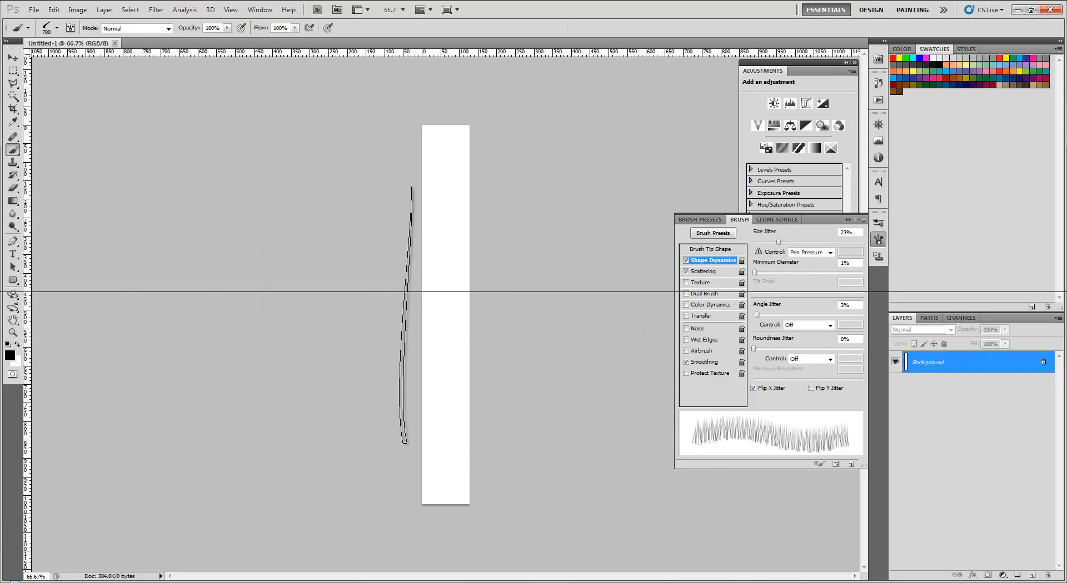
# - Draw a closed, tapered hair outline along most of the canvas height with the Pen tool
pyautogui.click(13, 241)
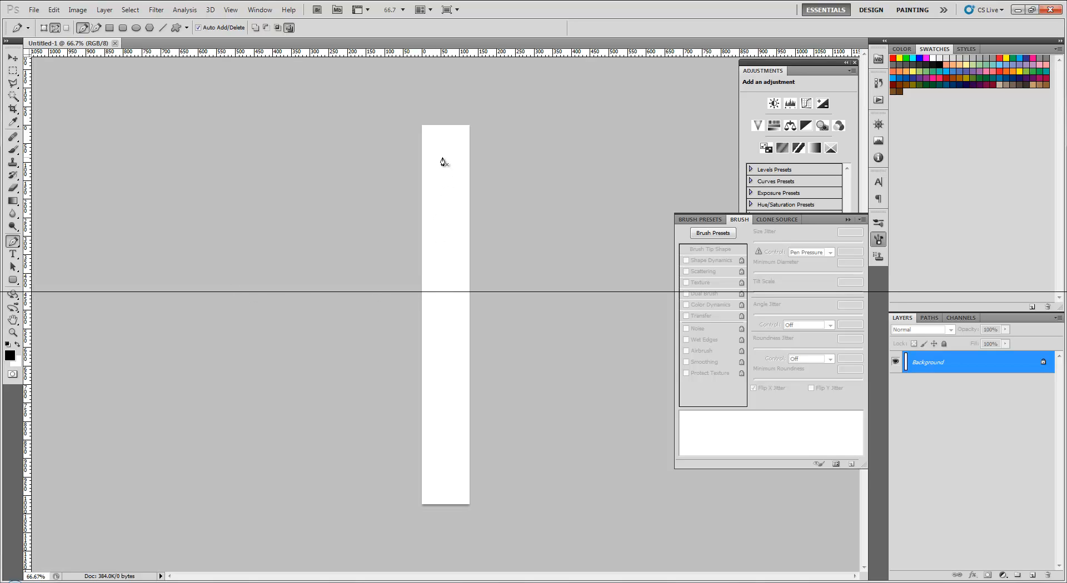
pyautogui.moveTo(451, 478); pyautogui.dragTo(445, 499)
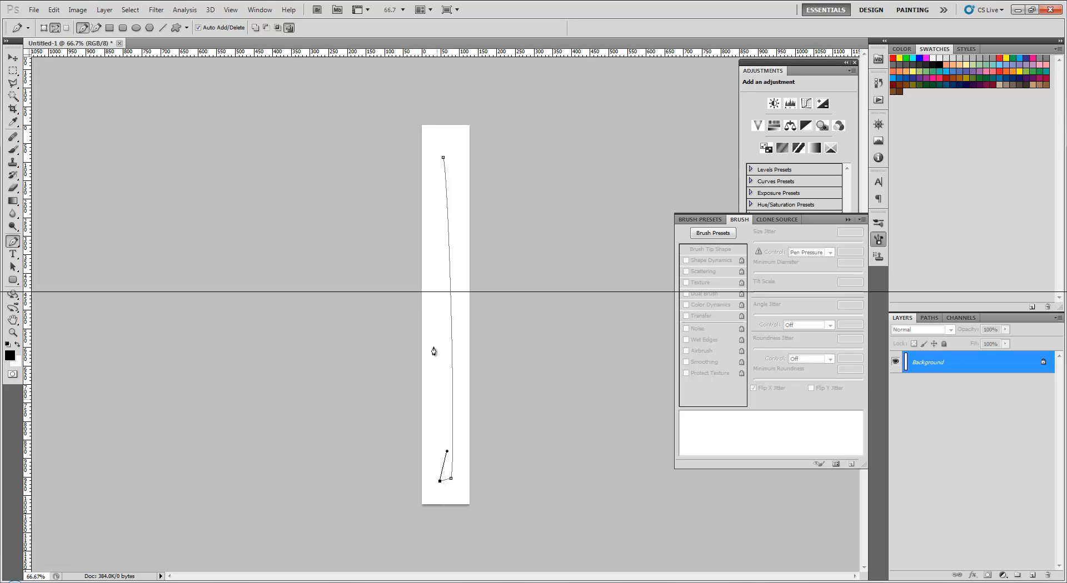
pyautogui.moveTo(443, 158); pyautogui.dragTo(447, 270)
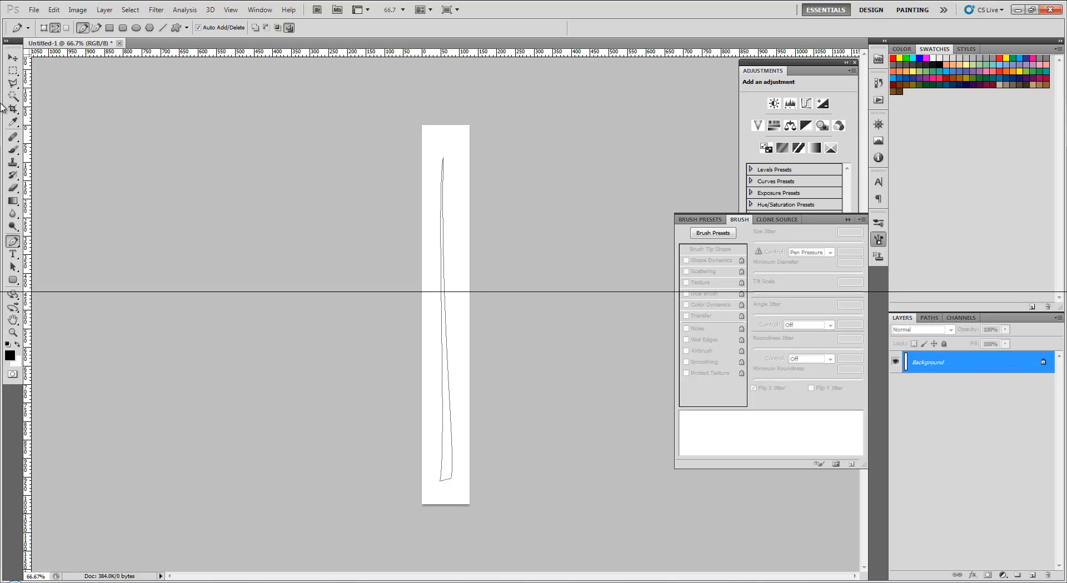
# - Marquee-select the area around the hair outline, drop the selection, and delete the drawn path
pyautogui.click(13, 70)
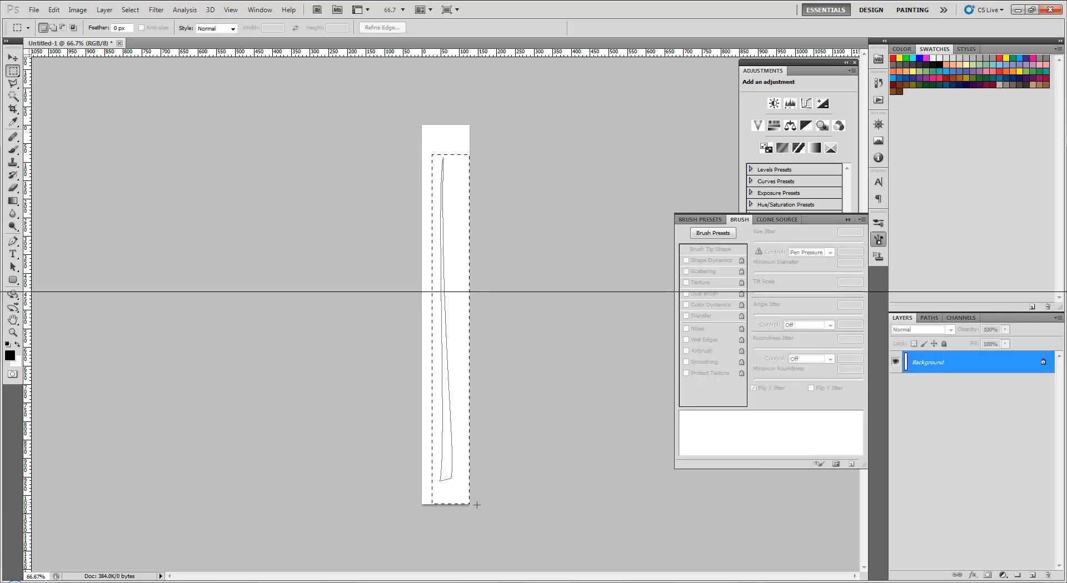
pyautogui.click(54, 10)
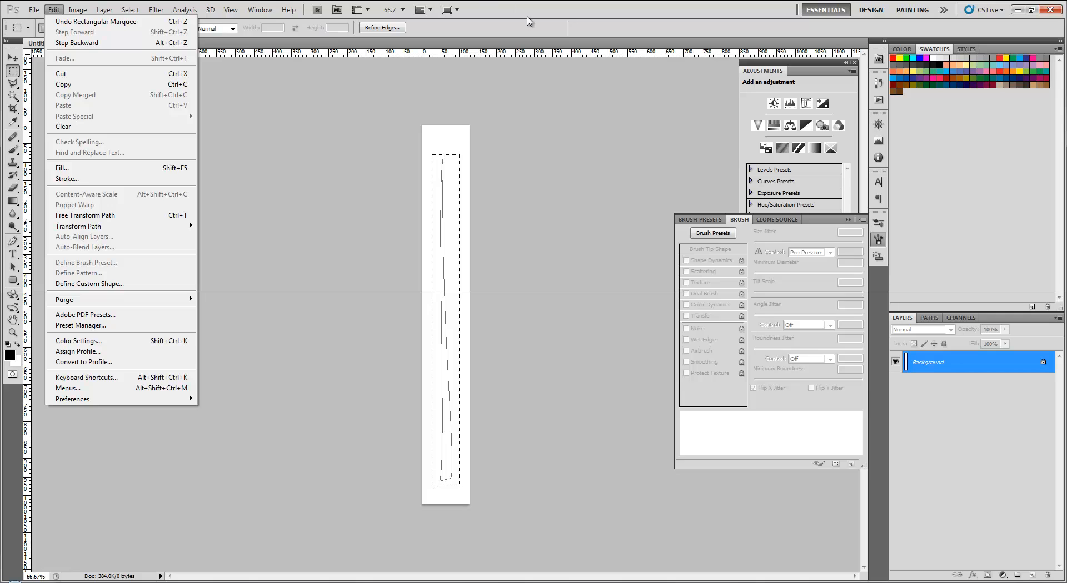
pyautogui.click(555, 30)
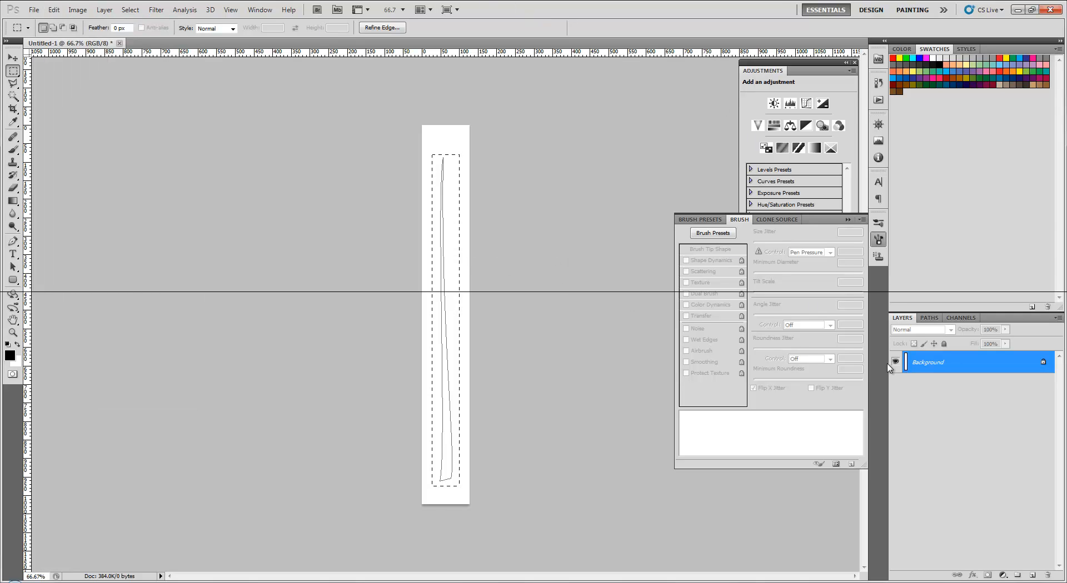
pyautogui.click(523, 279)
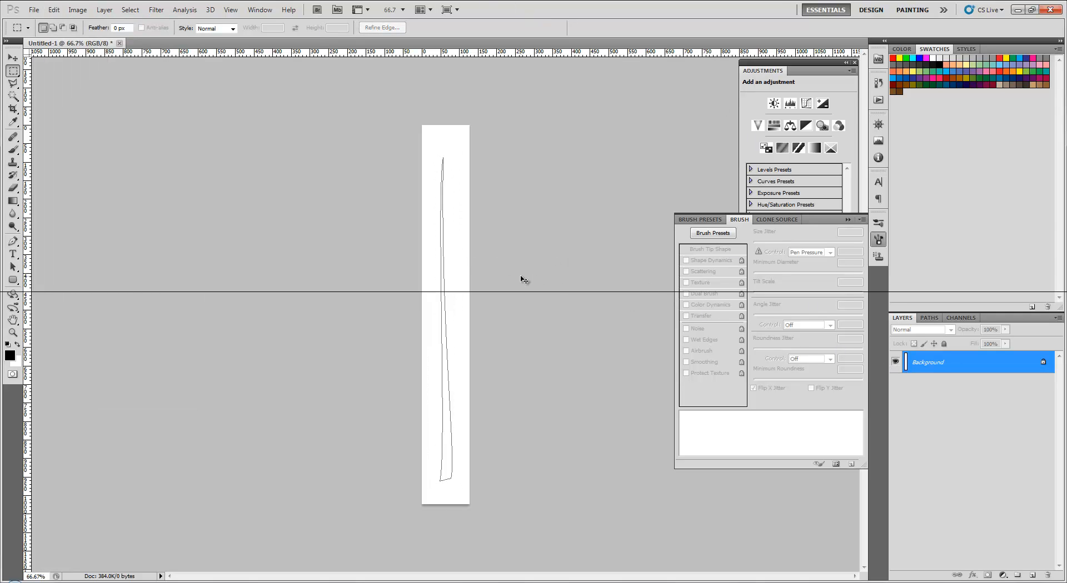
pyautogui.click(13, 241)
pyautogui.moveTo(427, 149)
pyautogui.keyDown('ctrl'); pyautogui.mouseDown()
pyautogui.moveTo(464, 269)
pyautogui.moveTo(498, 563)
pyautogui.mouseUp(); pyautogui.keyUp('ctrl')
pyautogui.press('Delete')
# - Turn off Shape Dynamics, Scattering and Smoothing for the hair brush and enlarge it to 900 pixels
pyautogui.press('b')
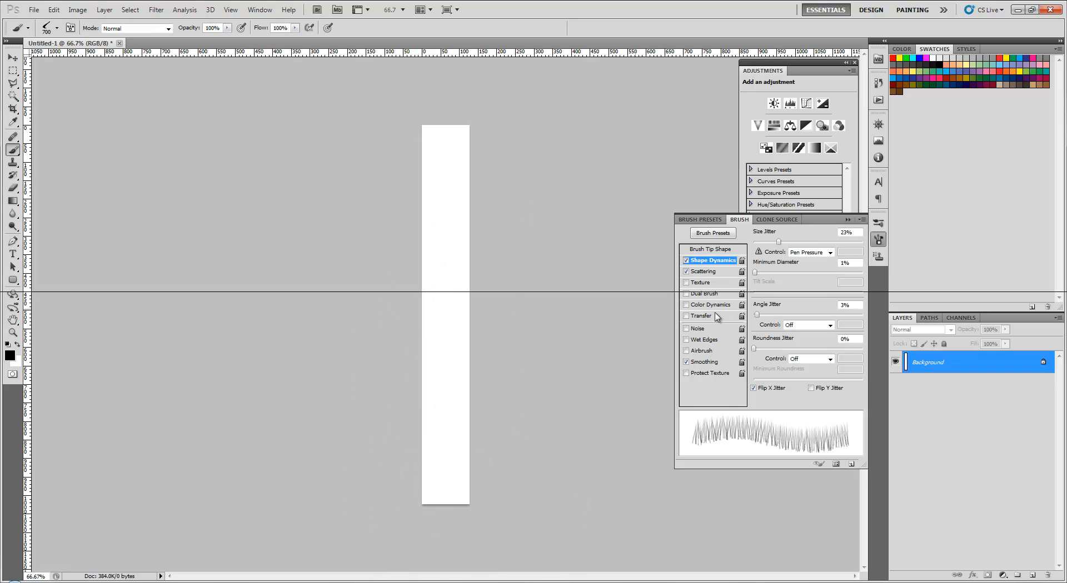
pyautogui.click(686, 261)
pyautogui.click(686, 272)
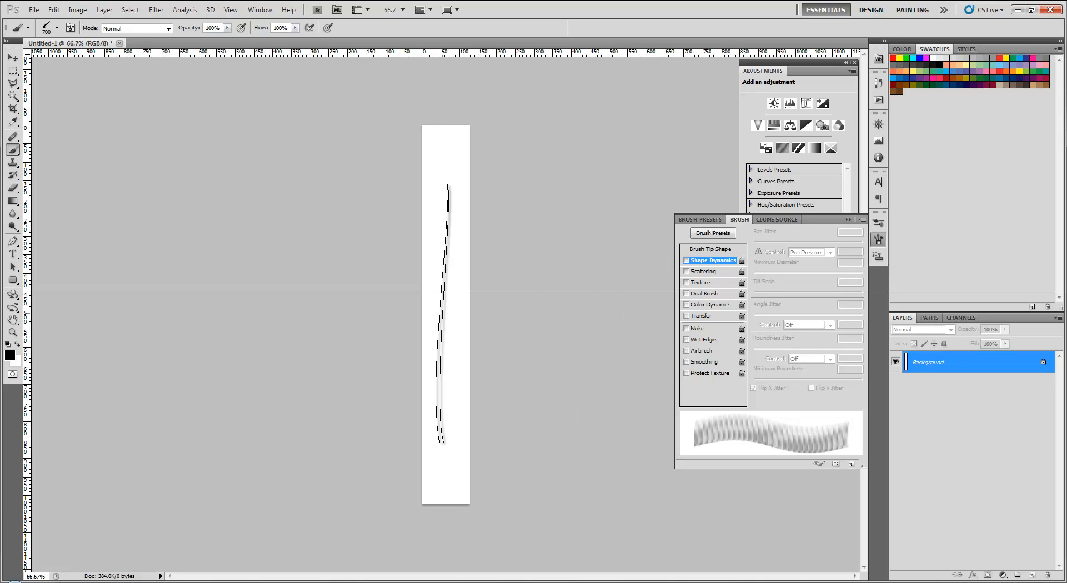
pyautogui.press(']')
pyautogui.press(']')
pyautogui.press(']')
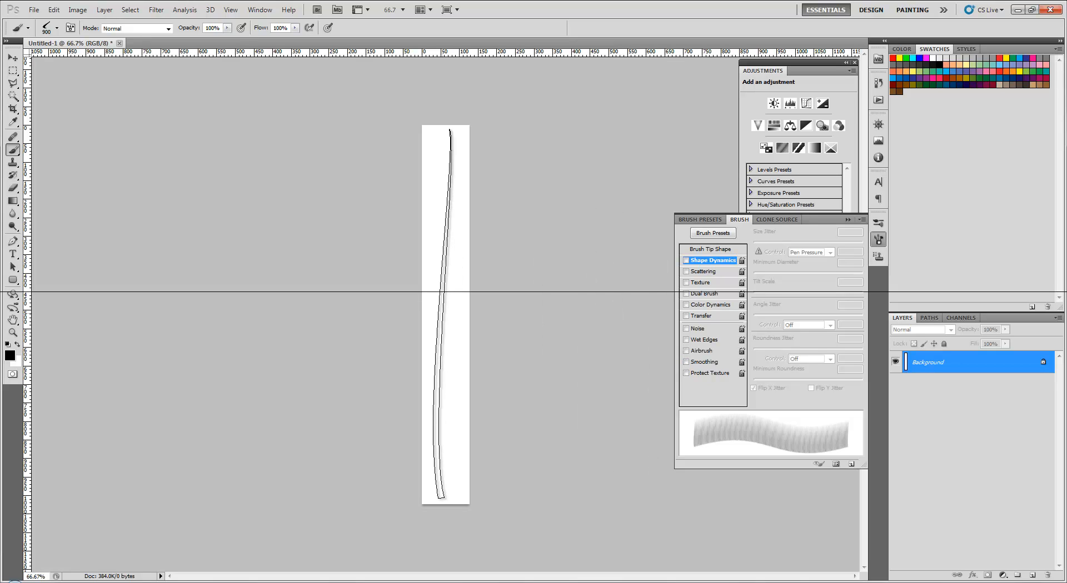
pyautogui.press('[')
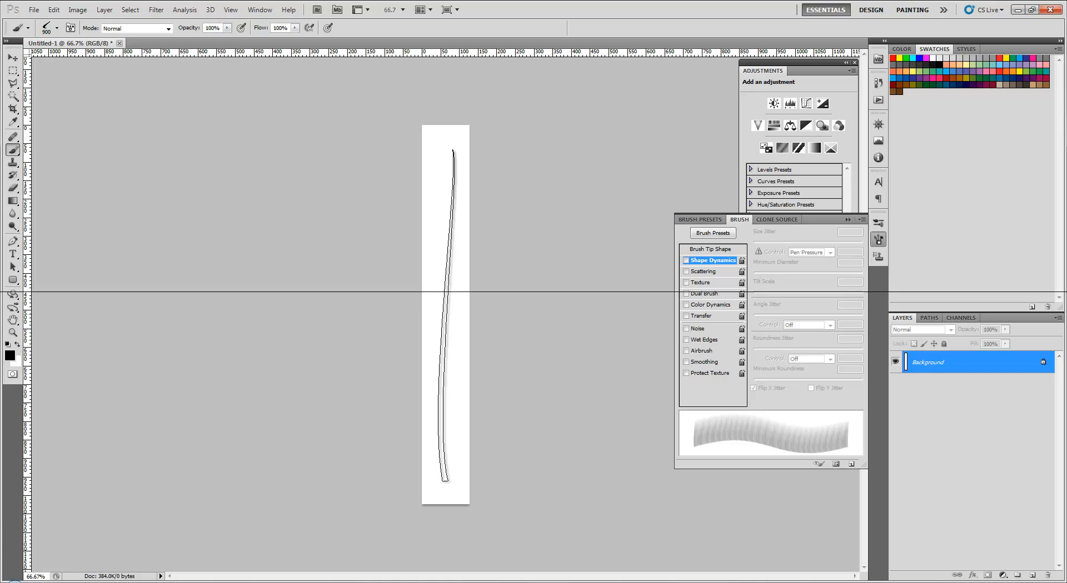
# - Stamp a single black hair on the Background layer and undo it
pyautogui.click(444, 318)
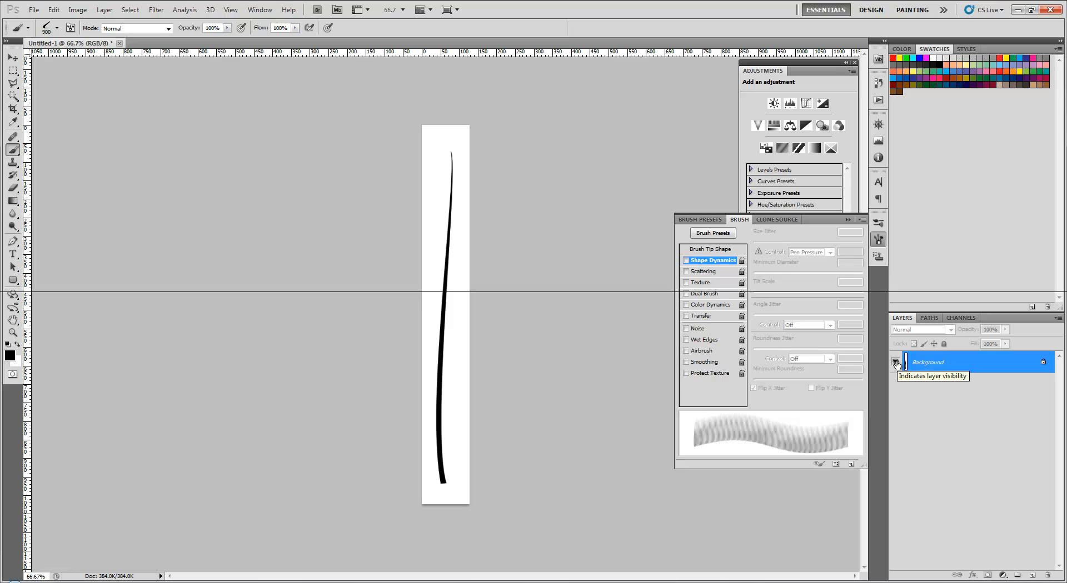
pyautogui.hotkey('ctrl', 'z')
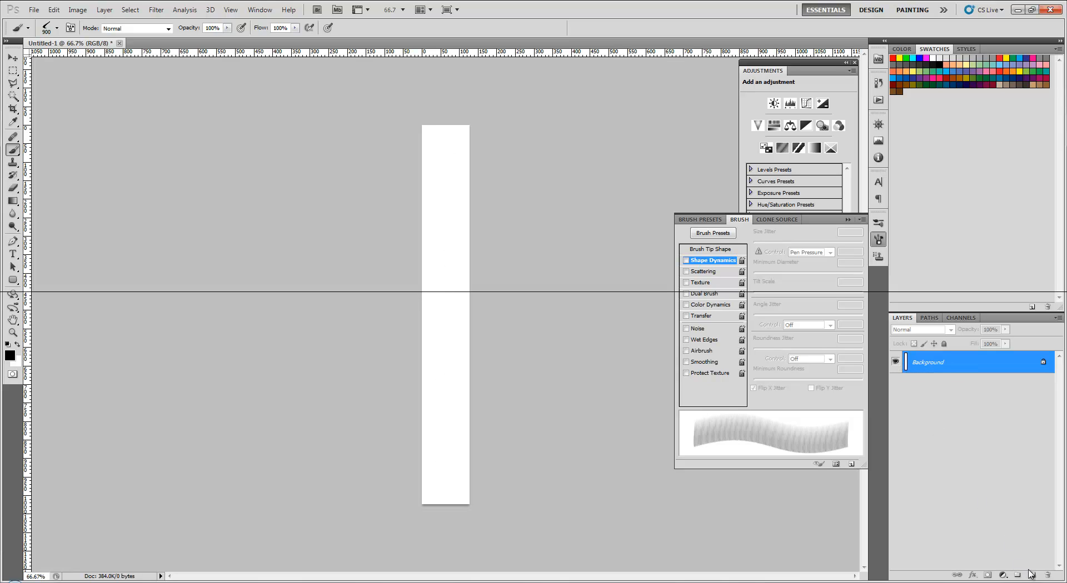
# - Add a new layer and stamp one black hair on it with the brush size set to 1100 pixels, running off the canvas bottom
pyautogui.click(1033, 575)
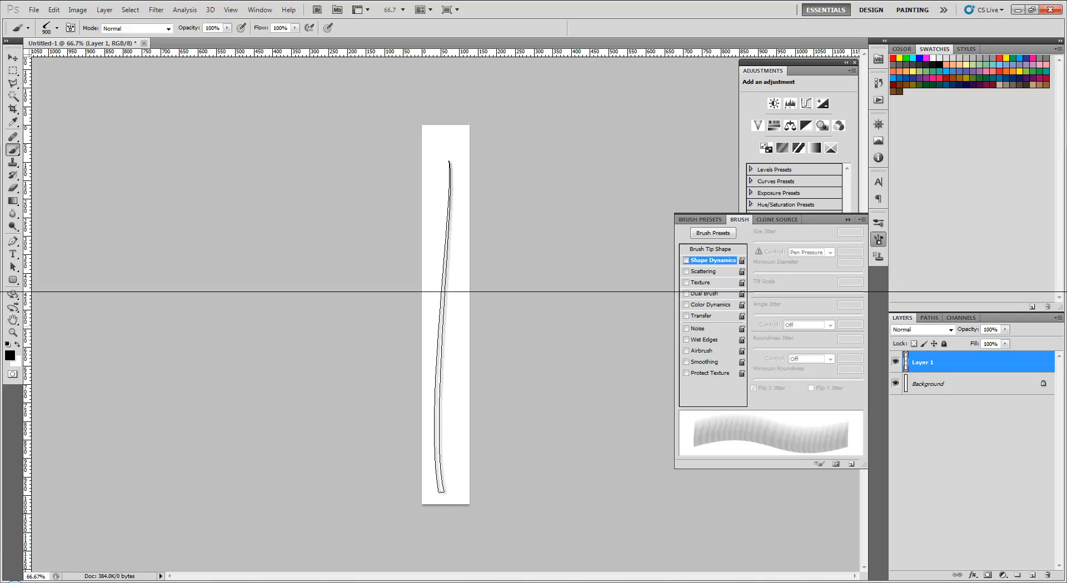
pyautogui.press(']')
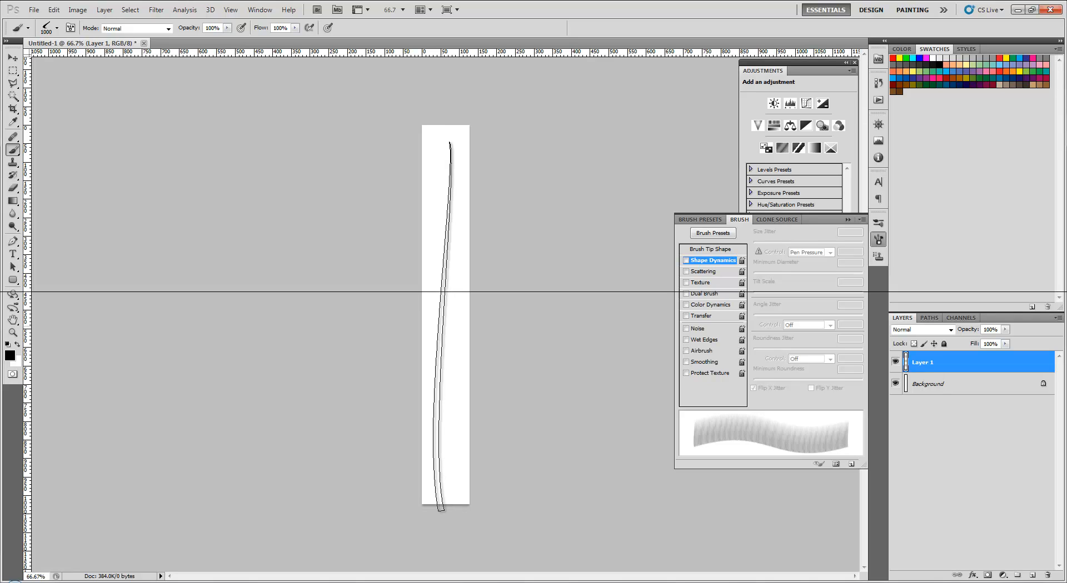
pyautogui.press(']')
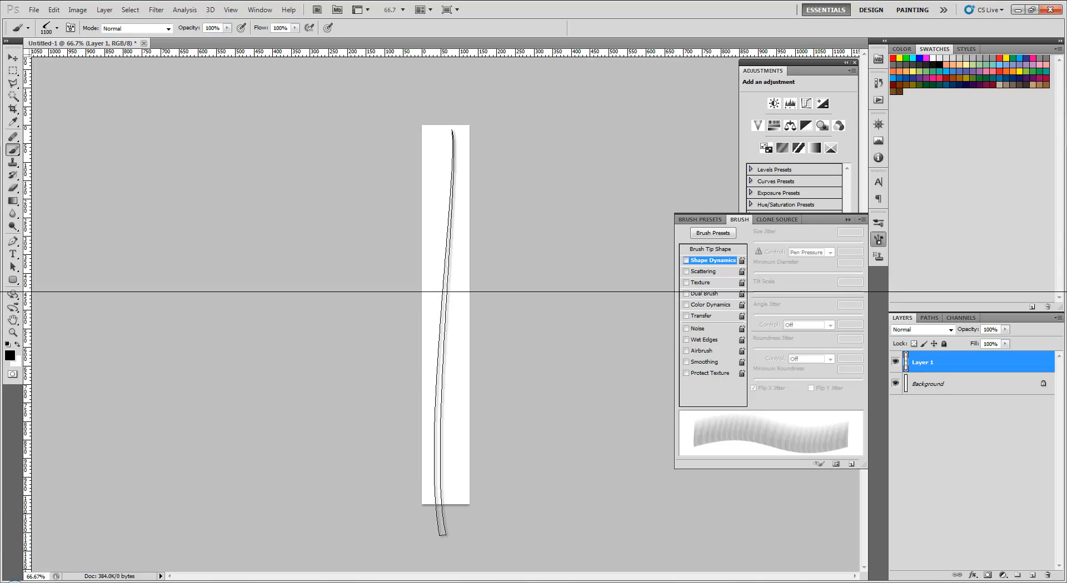
pyautogui.click(445, 333)
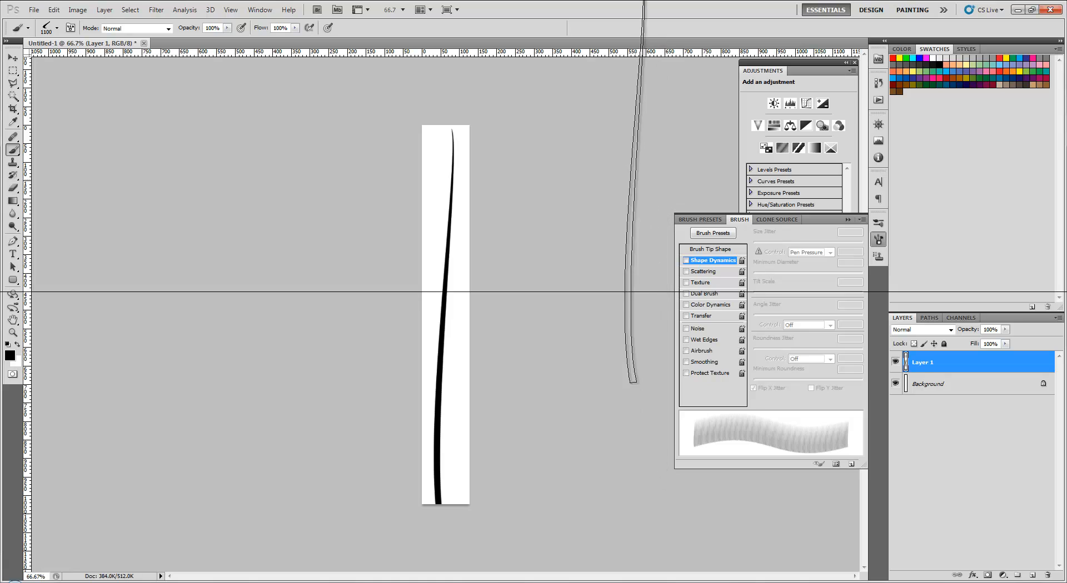
# - Load the hair layer's pixels as a selection and save the selection as an alpha channel
pyautogui.keyDown('ctrl'); pyautogui.click(908, 369); pyautogui.keyUp('ctrl')
pyautogui.click(961, 317)
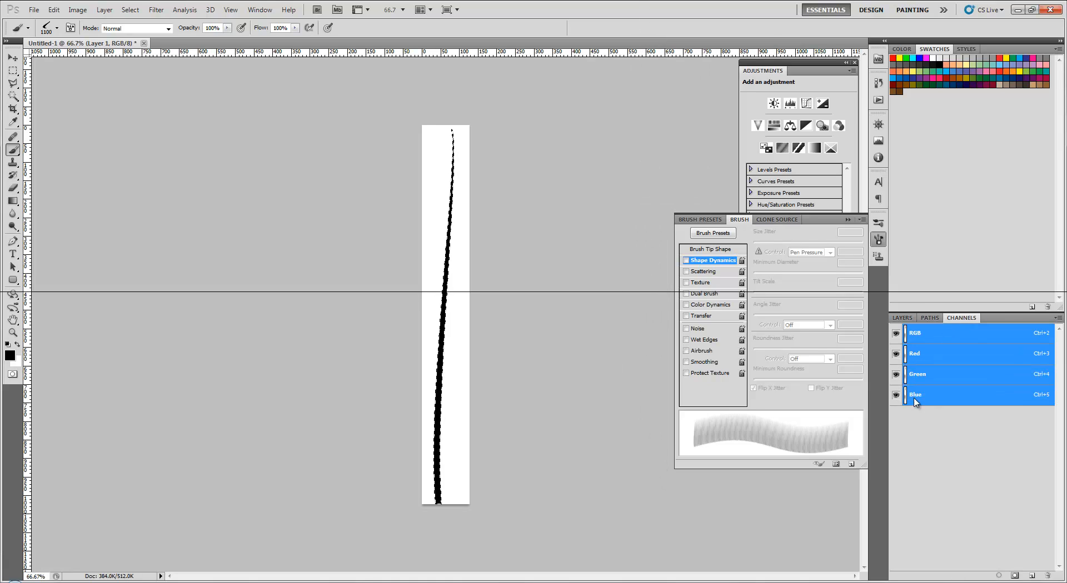
pyautogui.click(1014, 577)
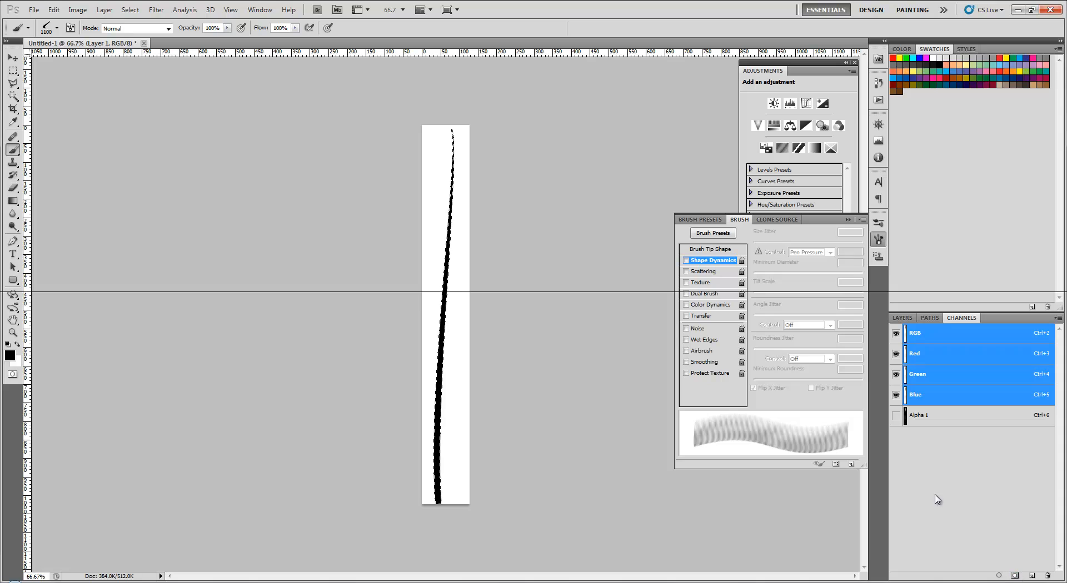
# - Clear the hair selection, fill the Background layer with black and turn the hair on Layer 1 white
pyautogui.click(903, 420)
pyautogui.hotkey('ctrl', 'd')
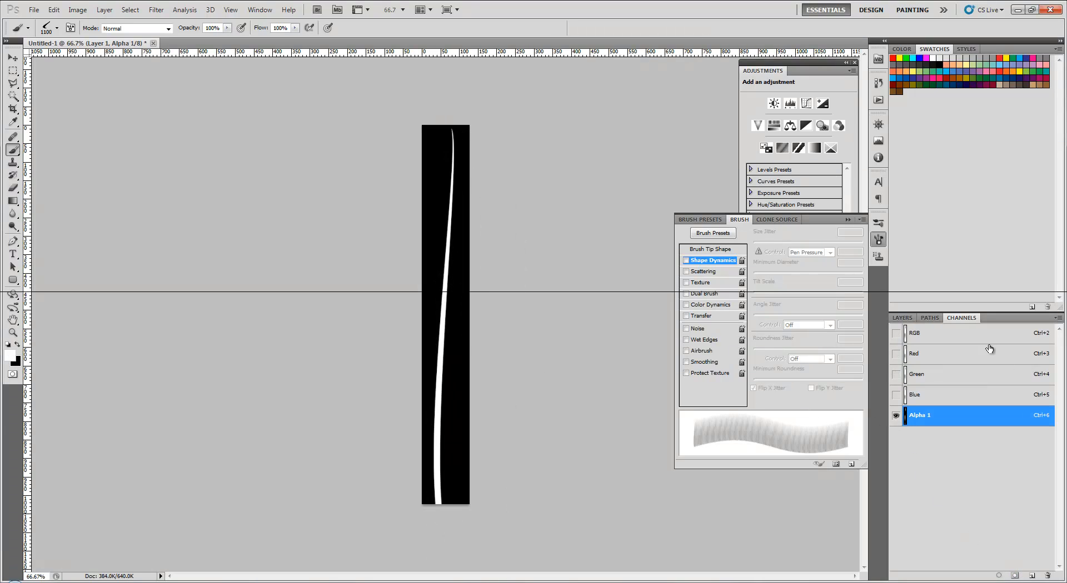
pyautogui.click(916, 335)
pyautogui.click(902, 318)
pyautogui.click(918, 385)
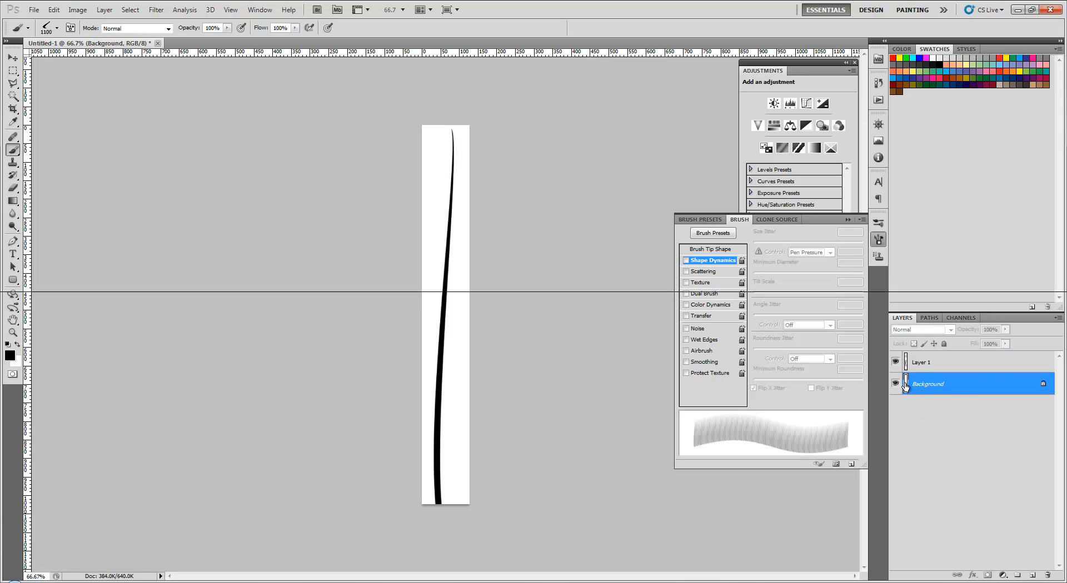
pyautogui.hotkey('alt', 'BackSpace')
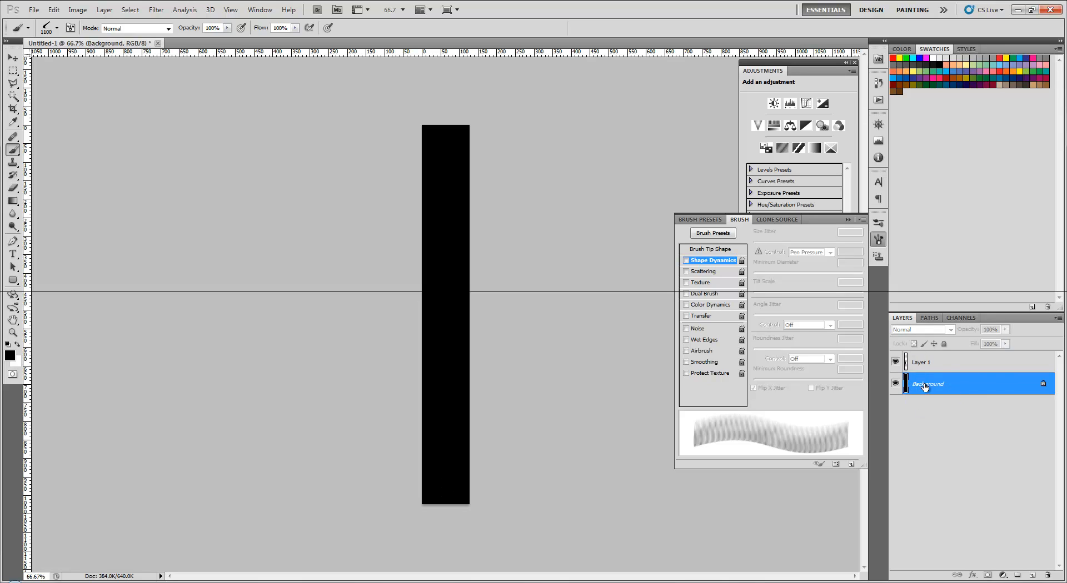
pyautogui.click(918, 366)
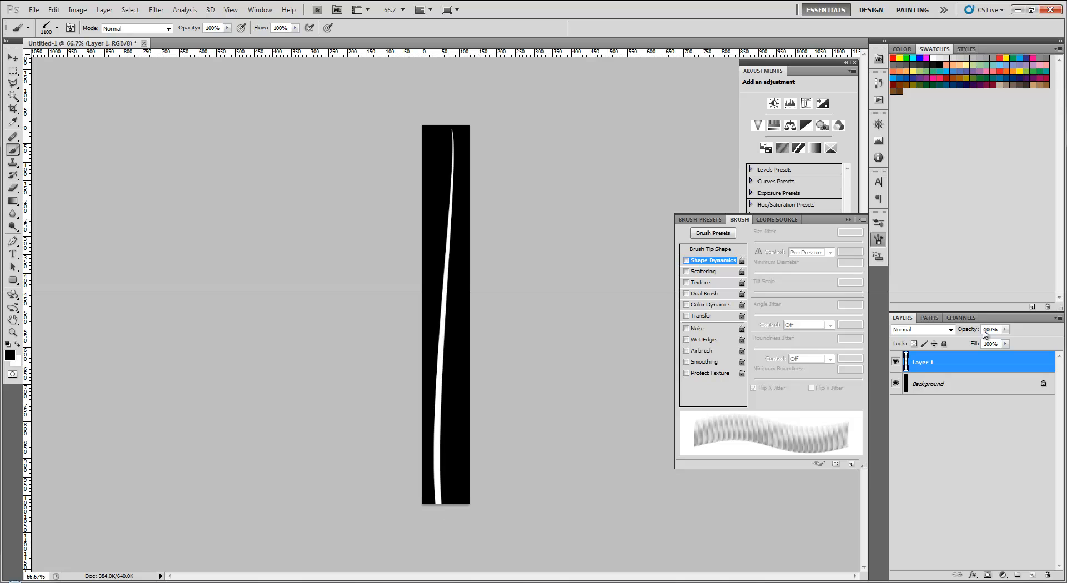
# - Inspect the Alpha 1, Blue, Green and Red channels individually, ending on the RGB composite with Layer 1 active
pyautogui.click(967, 319)
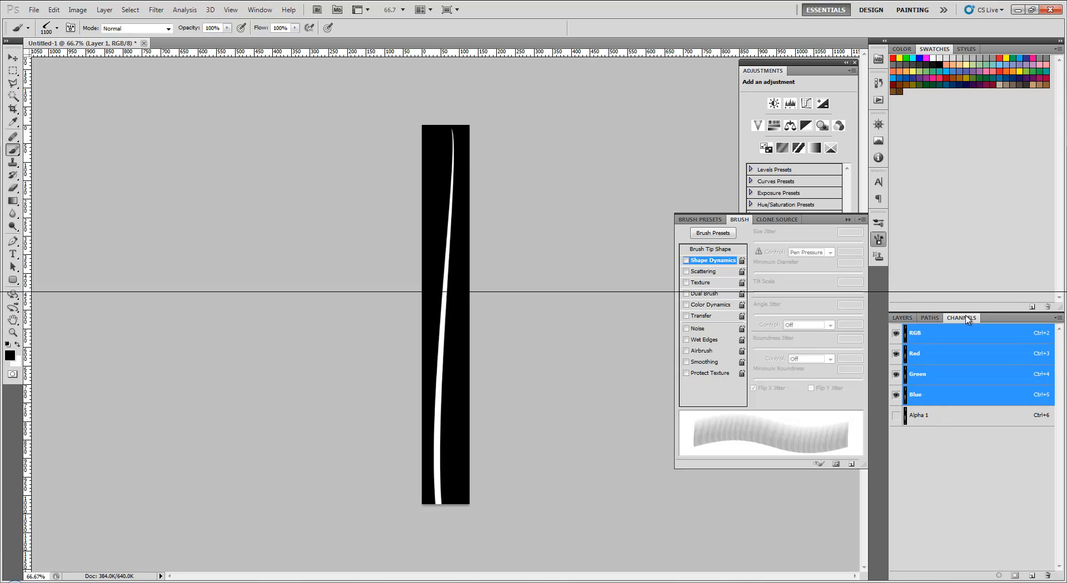
pyautogui.click(916, 418)
pyautogui.click(934, 396)
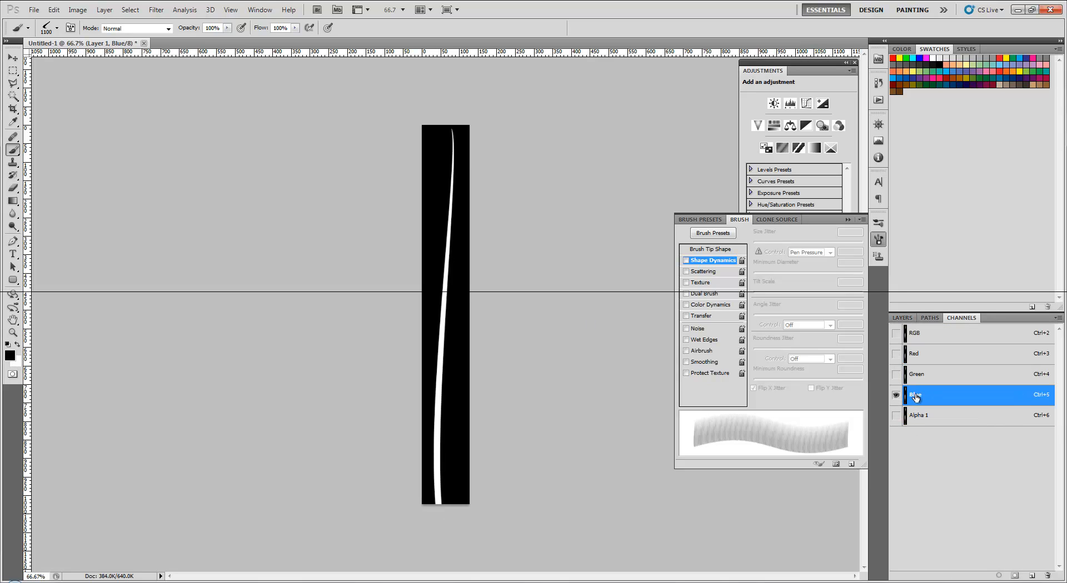
pyautogui.press('x')
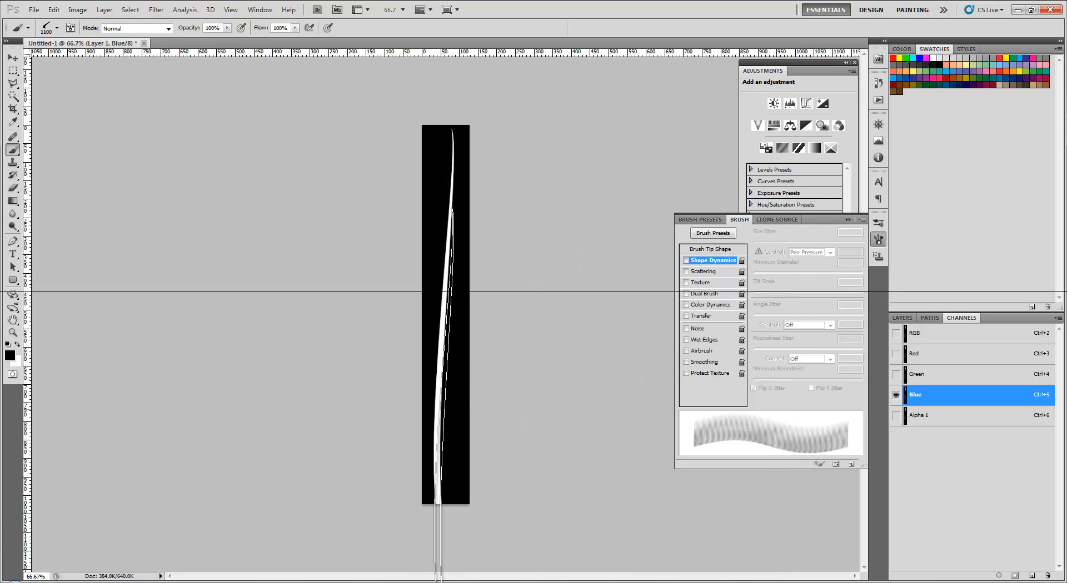
pyautogui.click(922, 381)
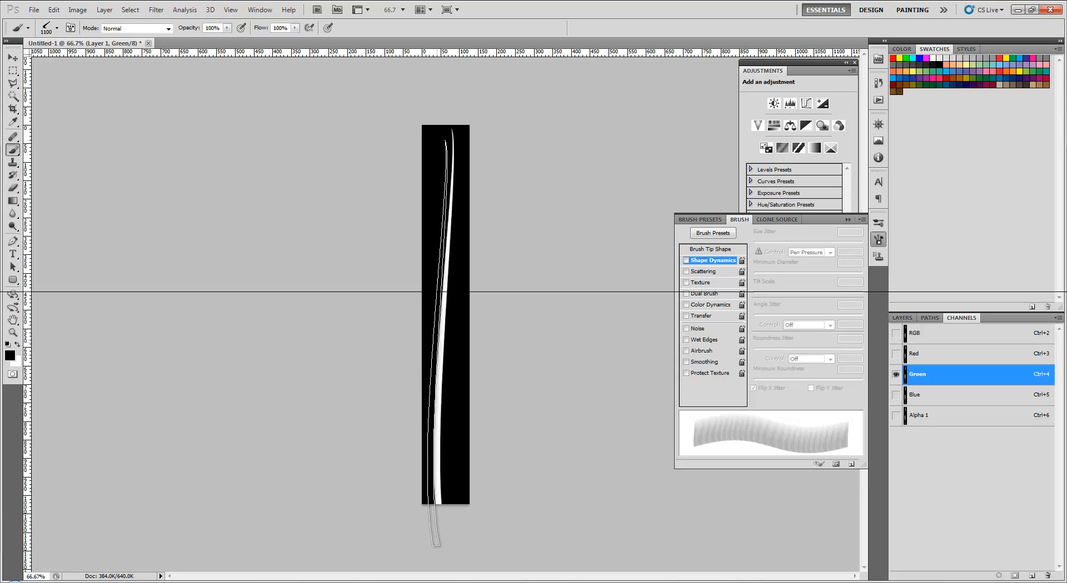
pyautogui.click(920, 354)
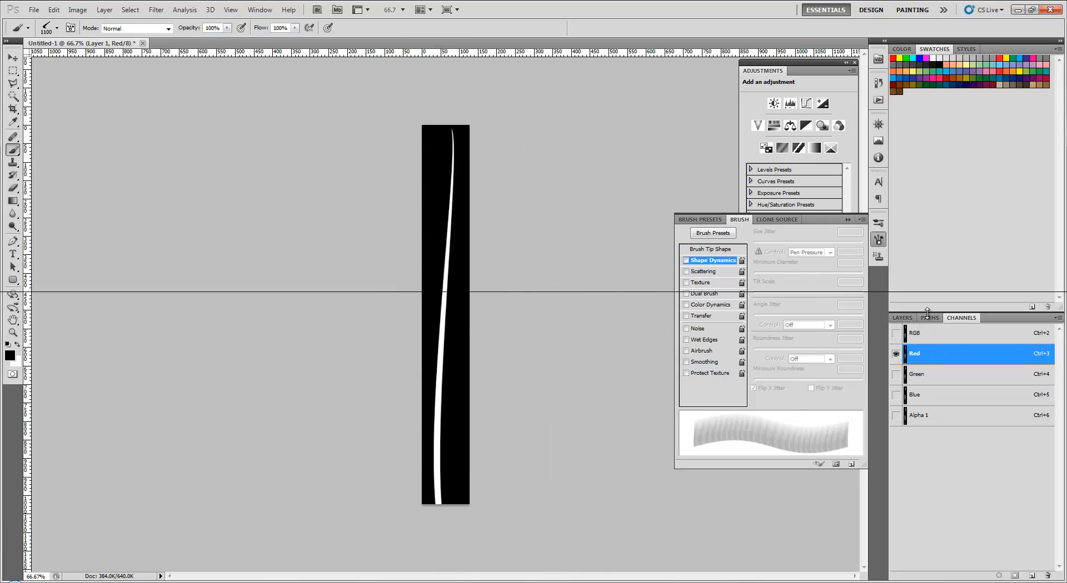
pyautogui.click(928, 334)
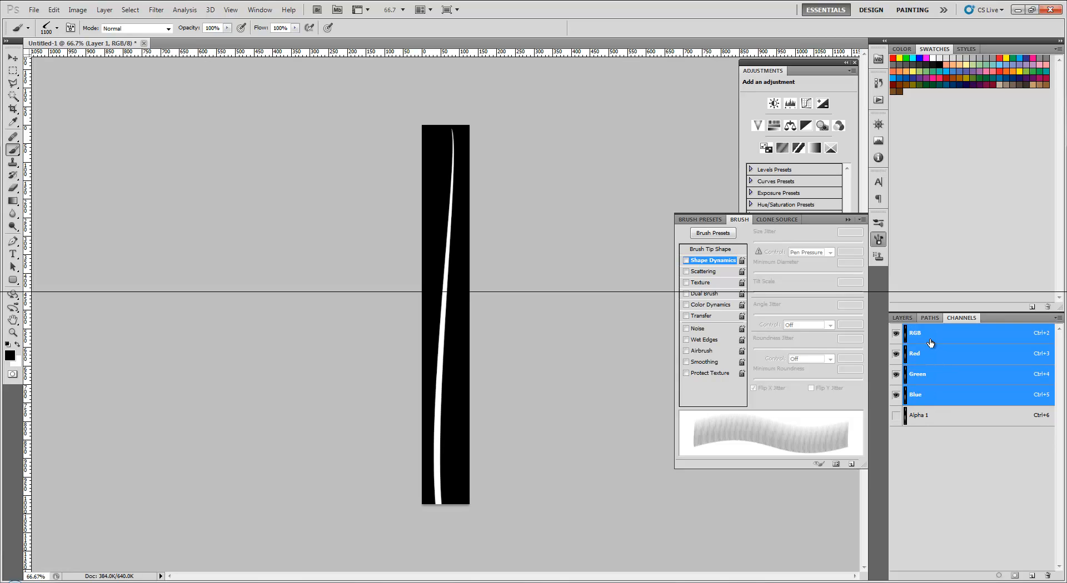
pyautogui.click(902, 319)
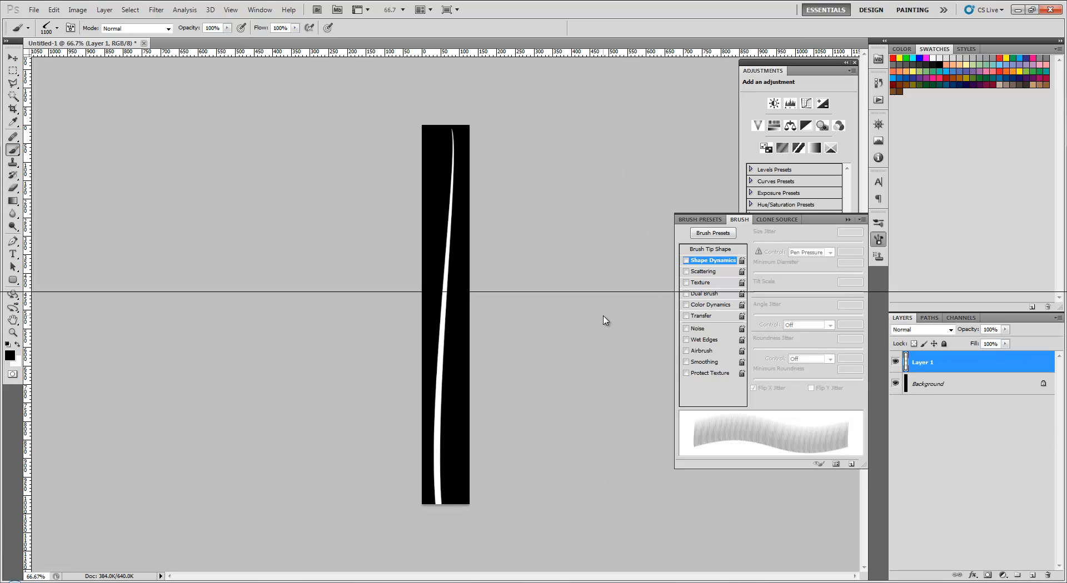
# - Save the image as a Targa with alpha channels, overwriting Tarantula_HairMask_TEST.tga in Tarantula_Textures
pyautogui.hotkey('ctrl', 'shift', 's')
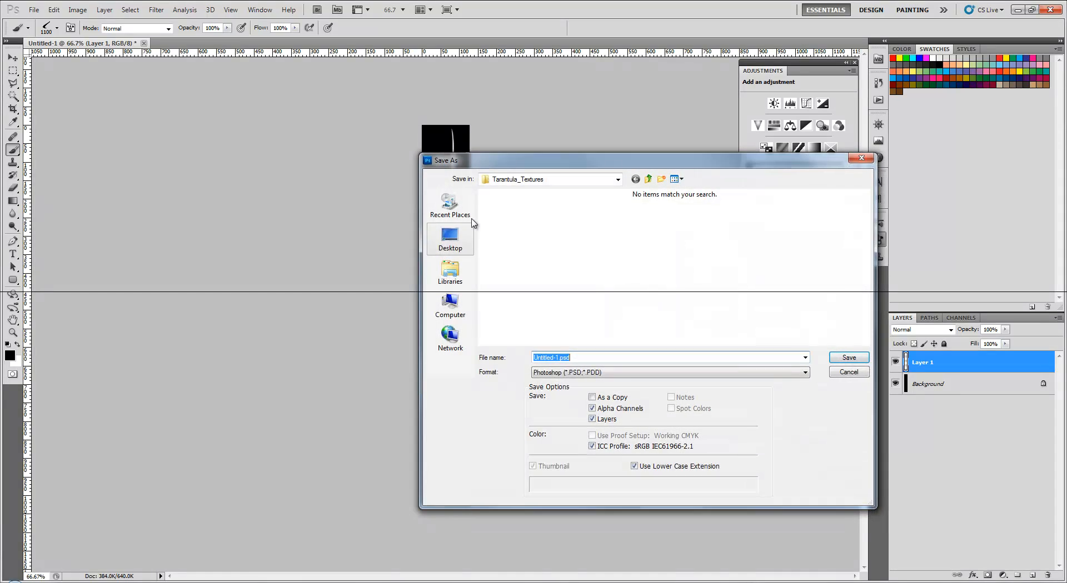
pyautogui.click(628, 373)
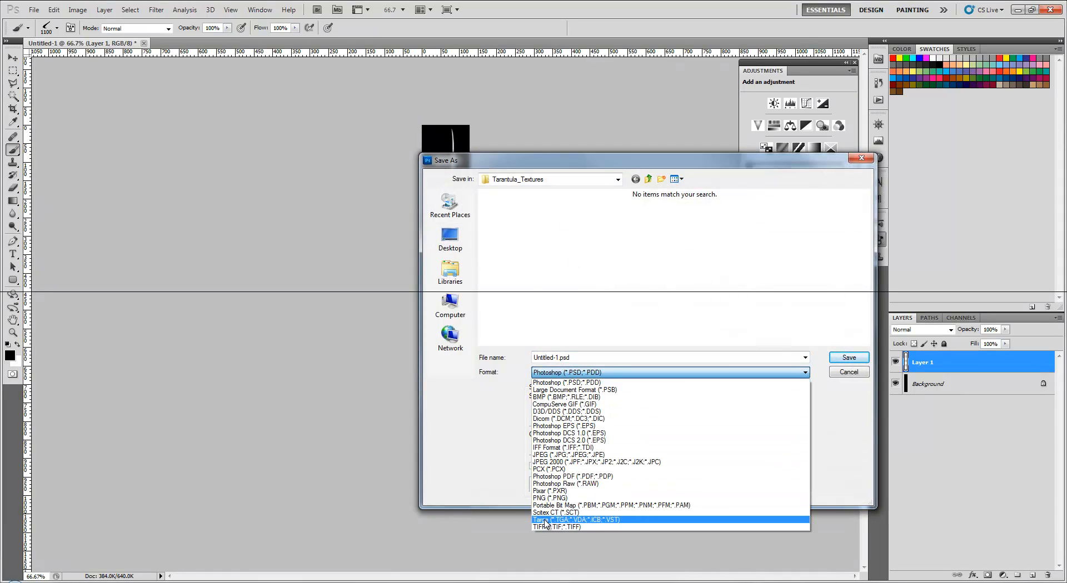
pyautogui.click(576, 520)
pyautogui.doubleClick(567, 225)
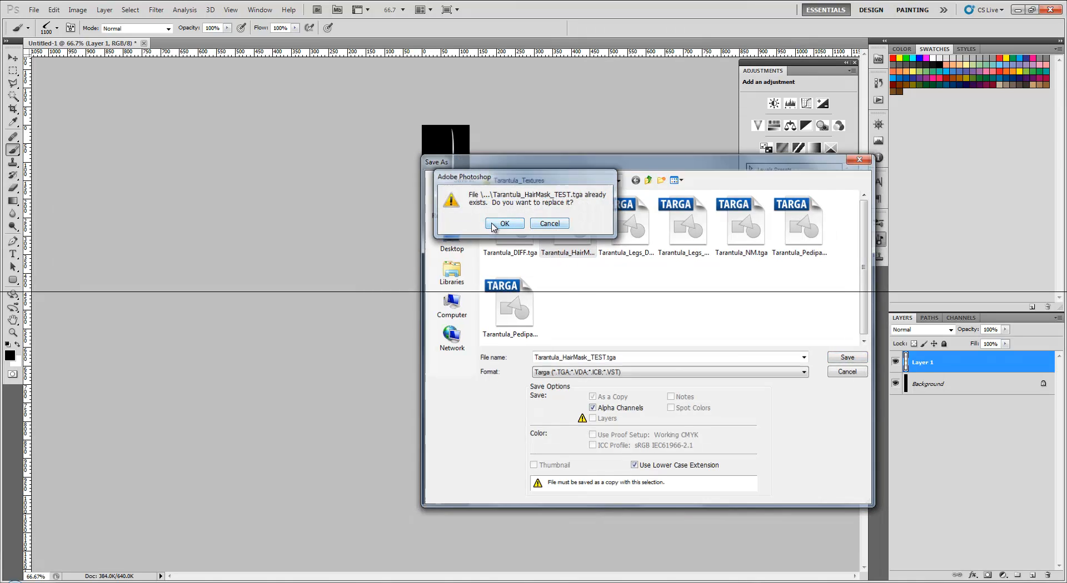
pyautogui.click(500, 224)
pyautogui.click(562, 195)
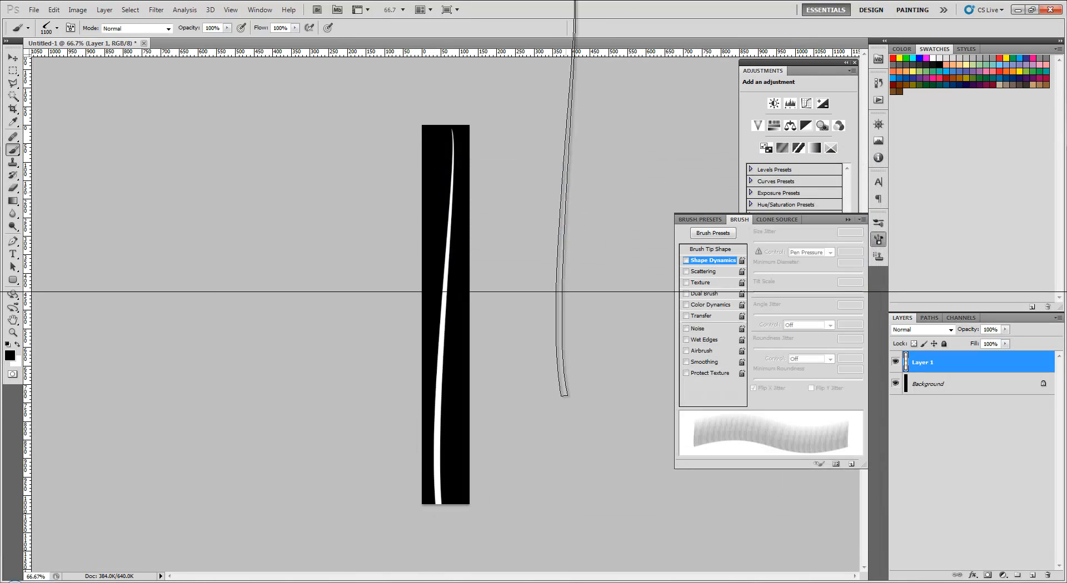
# - Switch to 3ds Max and show the checker pattern on the single hair from the UV editor
pyautogui.click(389, 582)
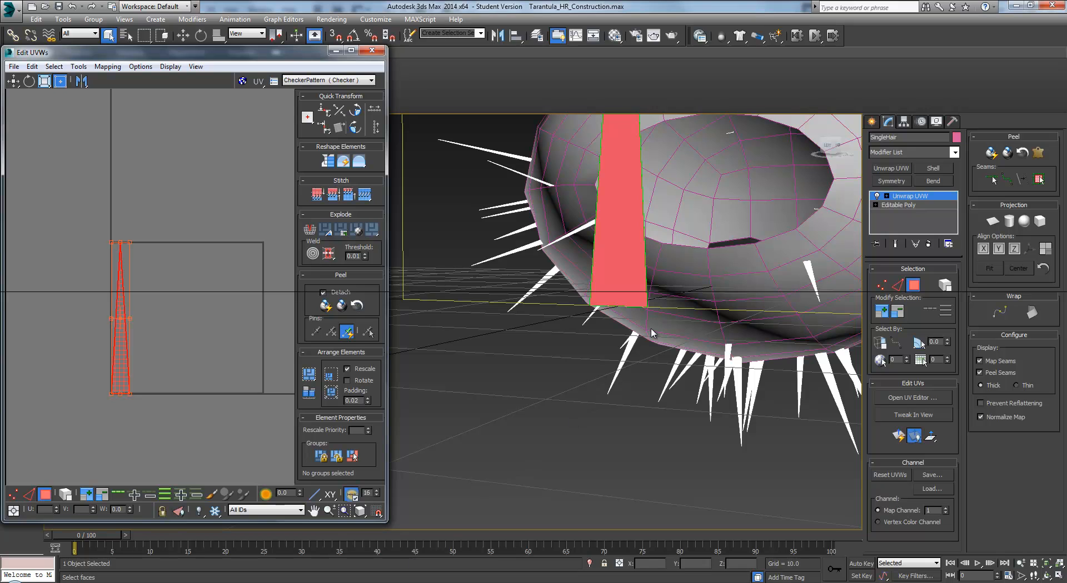
pyautogui.keyDown('alt'); pyautogui.moveTo(638, 340); pyautogui.dragTo(556, 334, button='middle'); pyautogui.keyUp('alt')
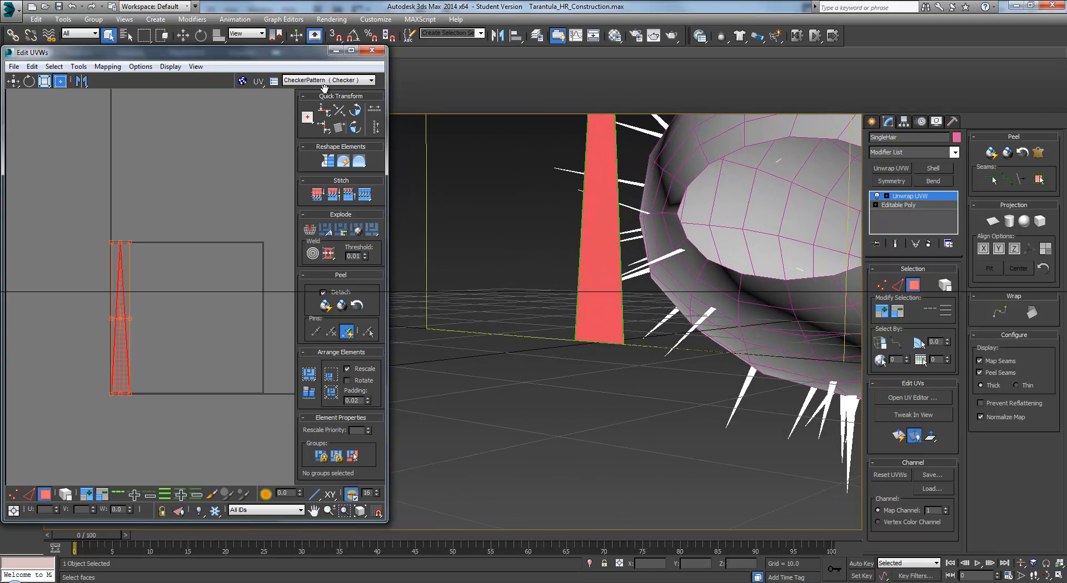
pyautogui.click(320, 80)
pyautogui.click(319, 92)
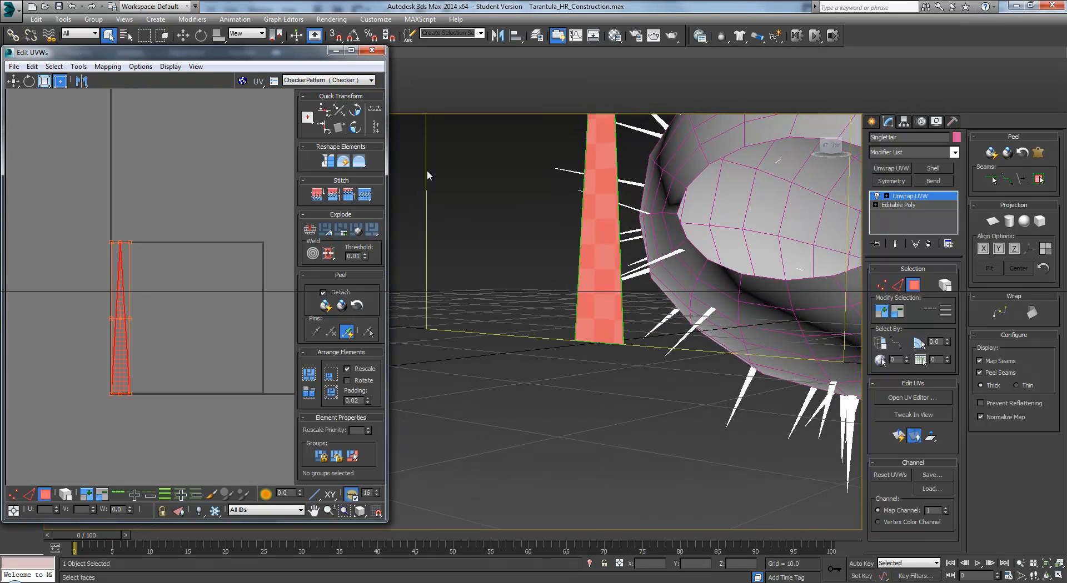
# - Load Tarantula_HairMask_TEST.tga from Tarantula_Textures as a bitmap texture for the UV editor
pyautogui.click(315, 81)
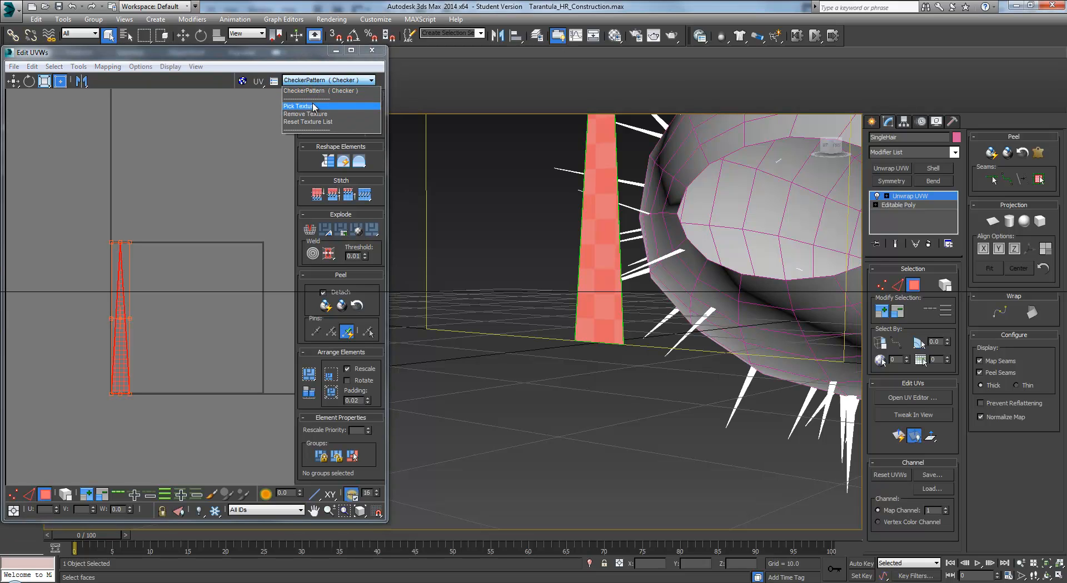
pyautogui.click(315, 106)
pyautogui.doubleClick(442, 129)
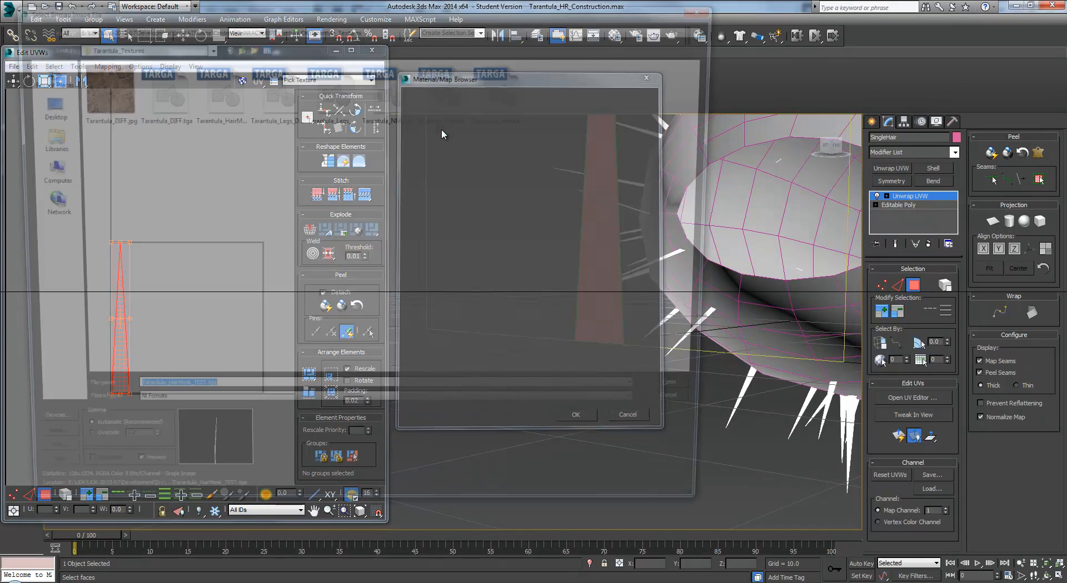
pyautogui.click(38, 72)
pyautogui.doubleClick(106, 73)
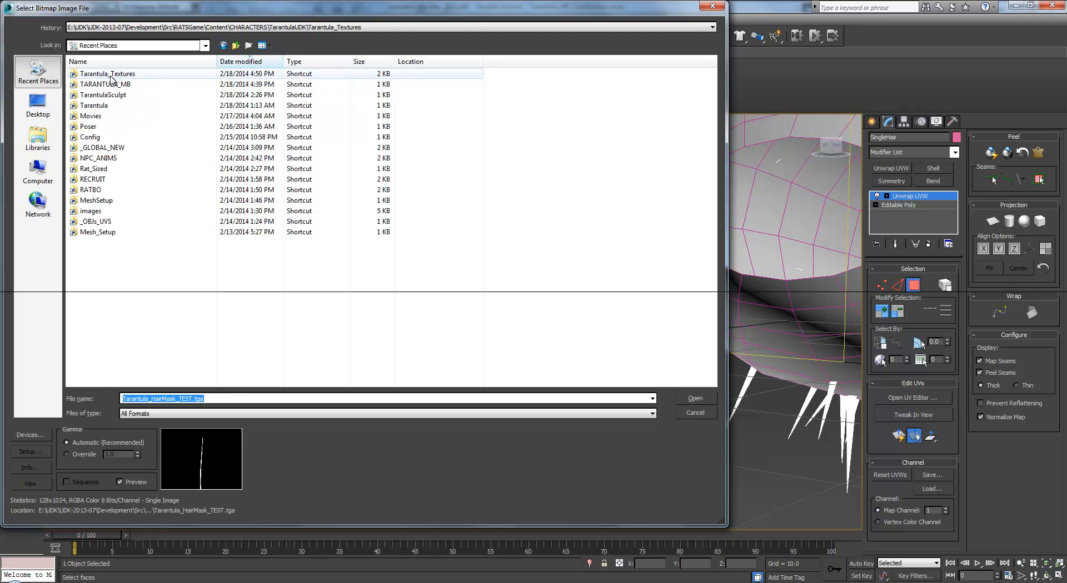
pyautogui.click(227, 102)
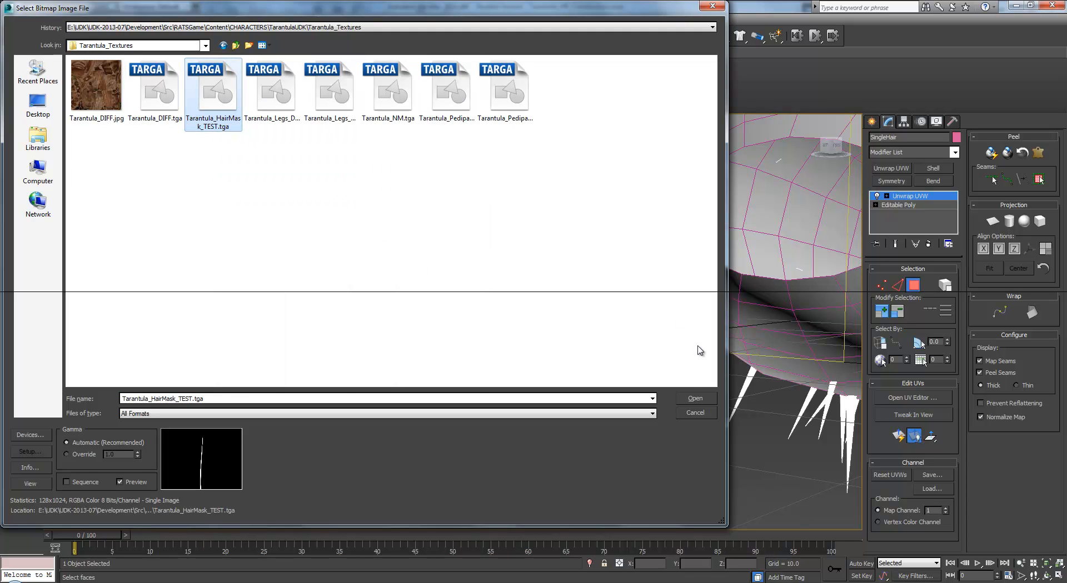
pyautogui.click(692, 402)
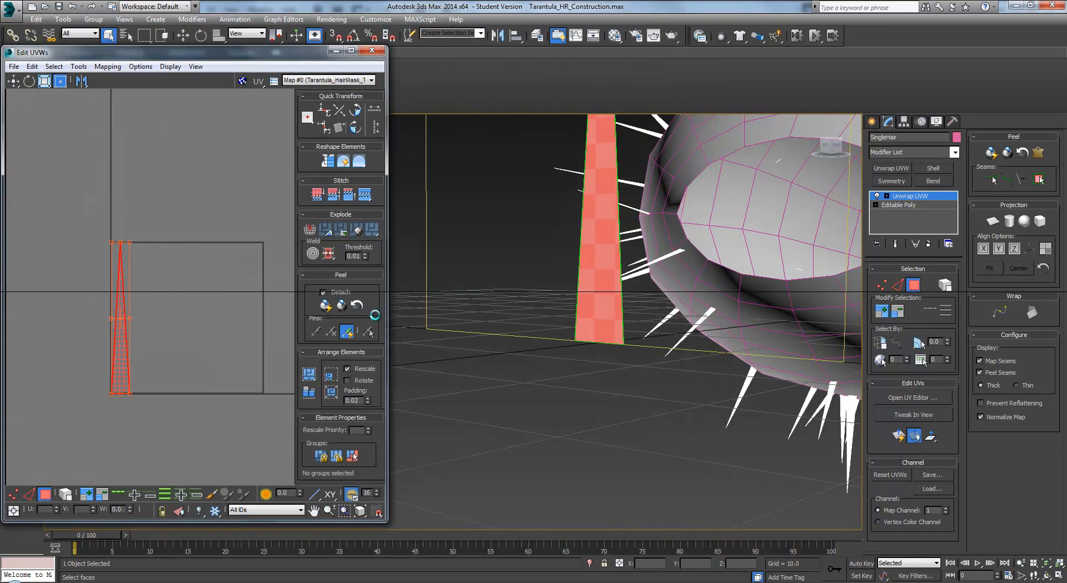
# - Frame the hair's UVs and set Tarantula_HairMask_TEST.tga as the displayed texture instead of the checker
pyautogui.middleClick(222, 324)
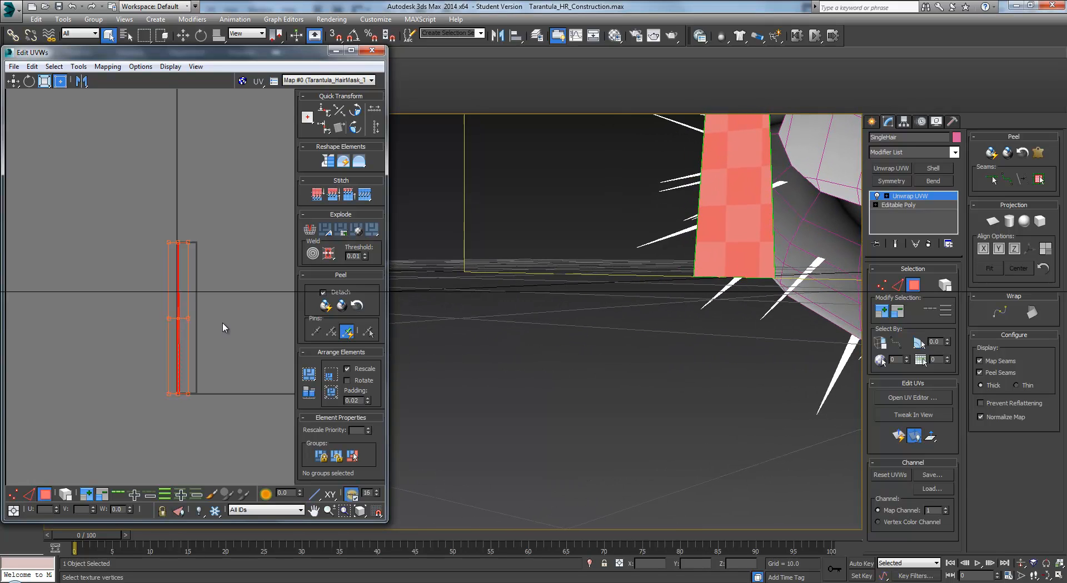
pyautogui.middleClick(223, 323)
pyautogui.press('z')
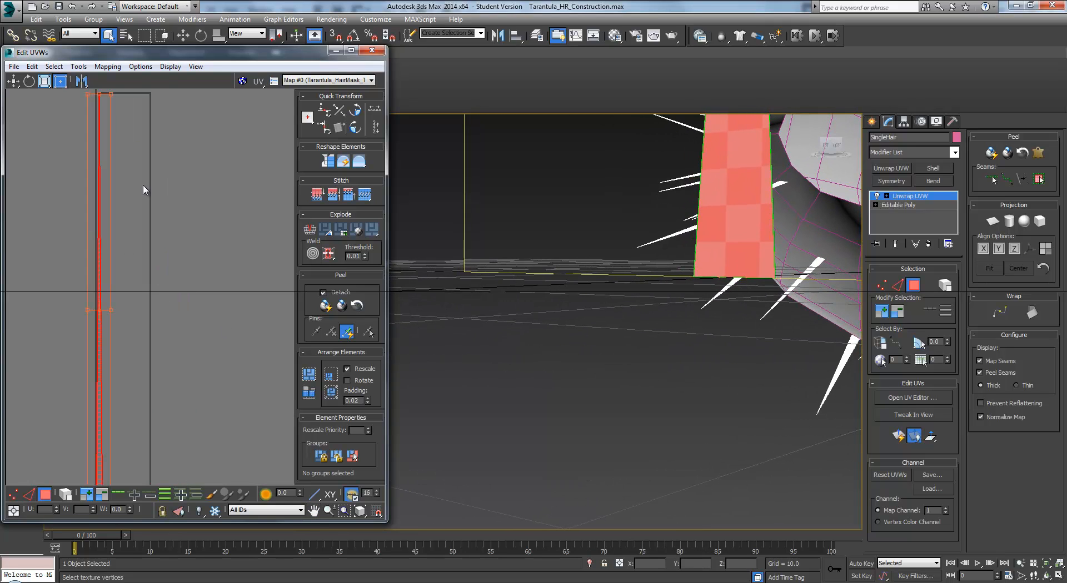
pyautogui.scroll(-2, 185, 424)
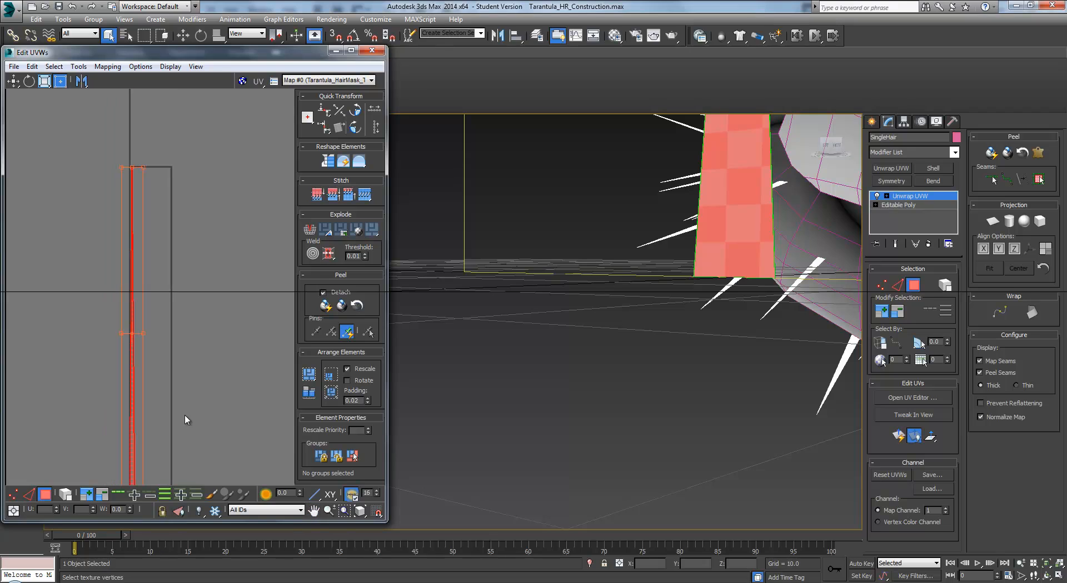
pyautogui.moveTo(203, 366); pyautogui.dragTo(214, 327, button='middle')
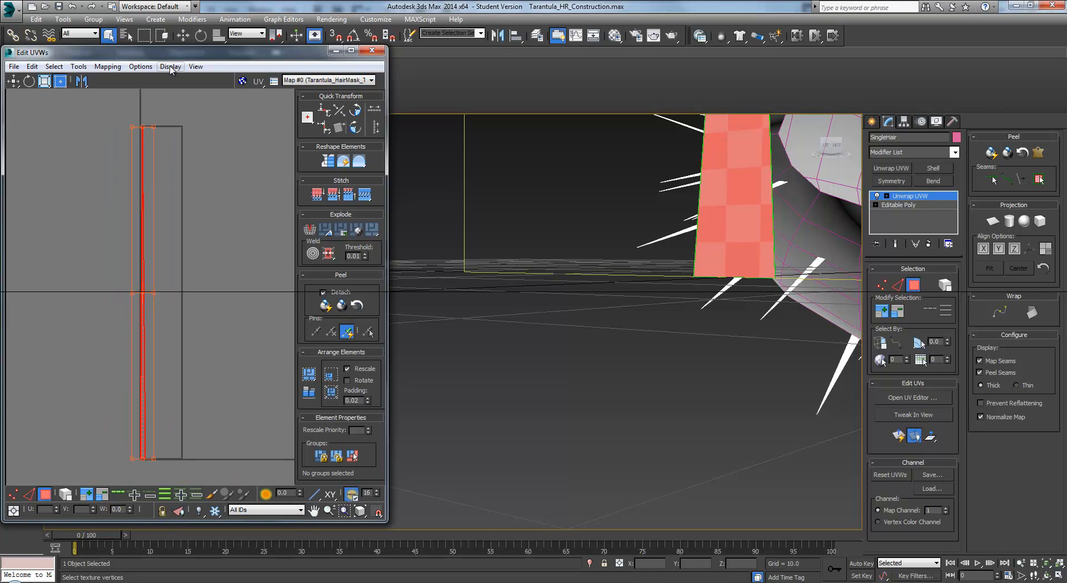
pyautogui.click(345, 80)
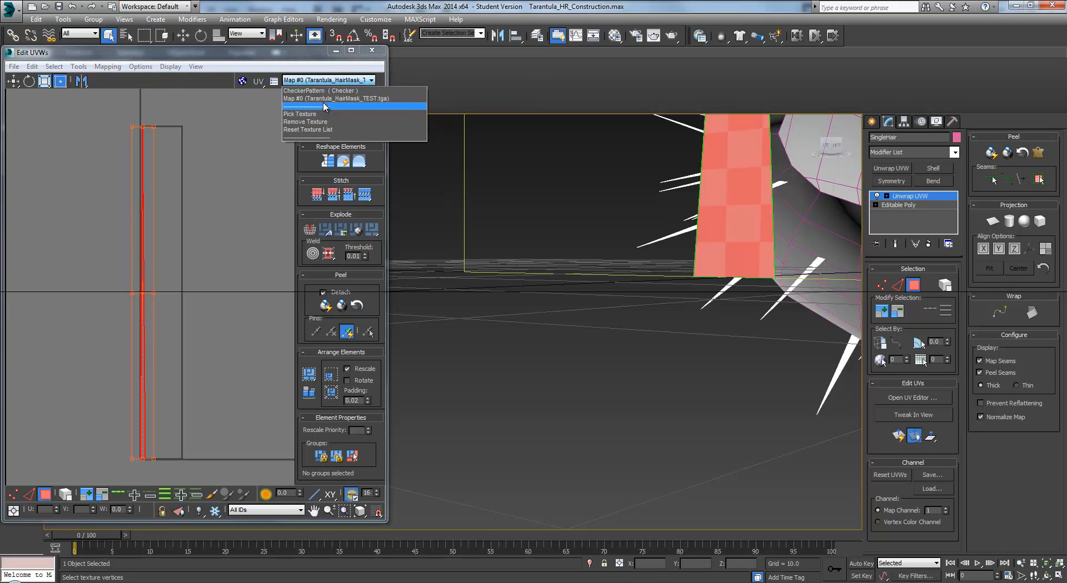
pyautogui.click(325, 100)
# - Center the triangular hair's UVs in the narrow texture frame and widen them to span its full width
pyautogui.keyDown('alt'); pyautogui.moveTo(551, 178); pyautogui.dragTo(617, 322, button='middle'); pyautogui.keyUp('alt')
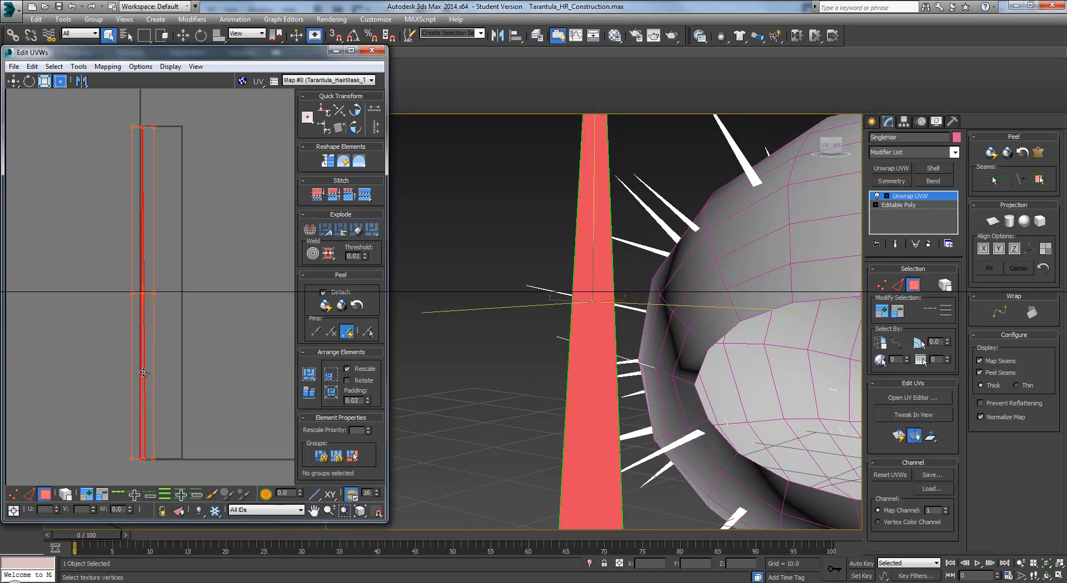
pyautogui.moveTo(143, 376); pyautogui.dragTo(161, 386)
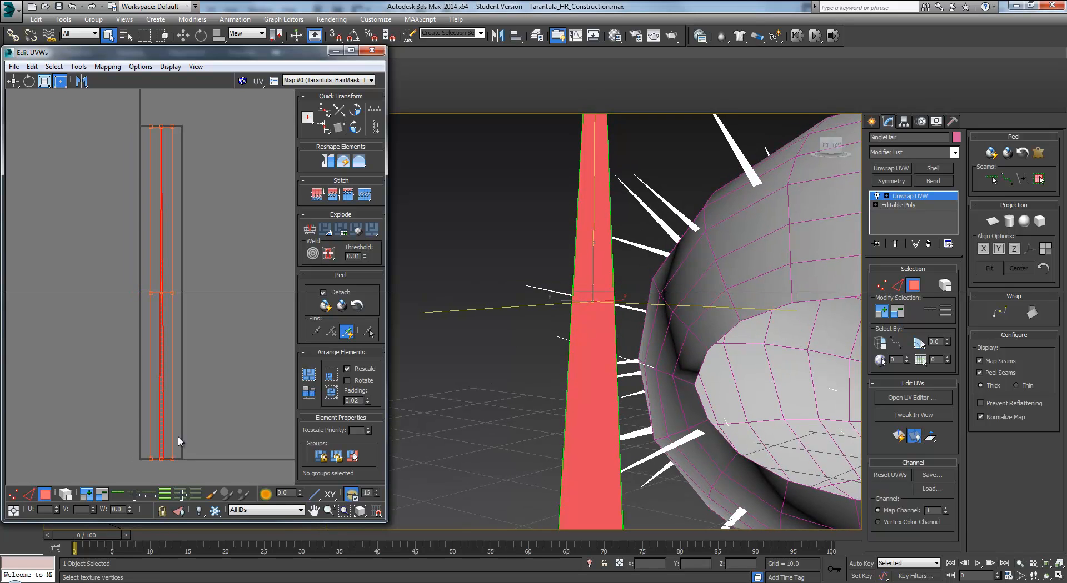
pyautogui.moveTo(174, 460); pyautogui.dragTo(207, 461)
# - Load Tarantula_HairMask_TEST.tga as the default material's diffuse bitmap, apply the material to the single hair and show the map in the viewport
pyautogui.scroll(10, 624, 391)
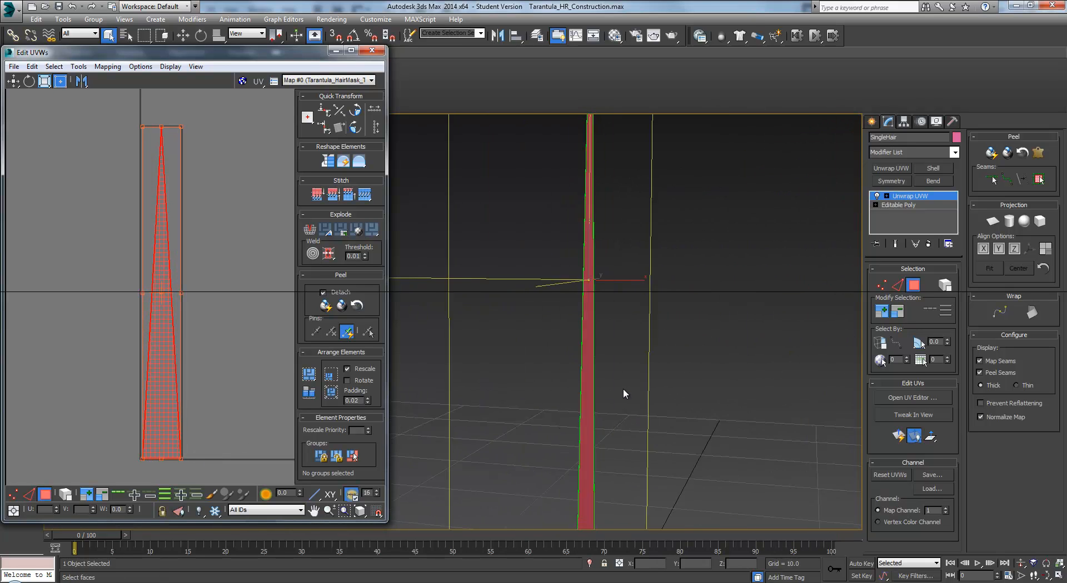
pyautogui.scroll(-8, 619, 389)
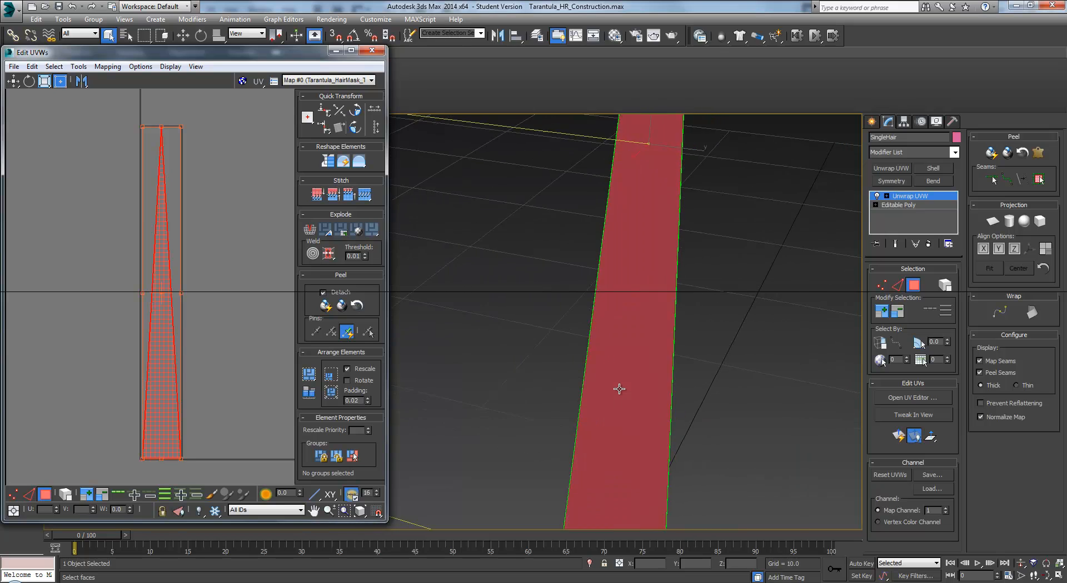
pyautogui.moveTo(605, 382); pyautogui.dragTo(569, 342, button='middle')
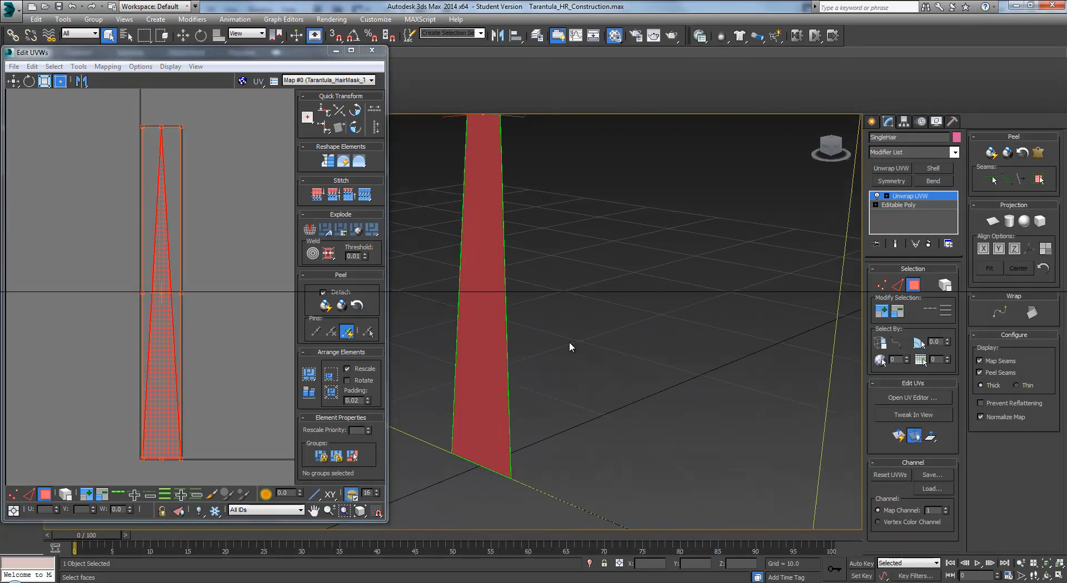
pyautogui.press('m')
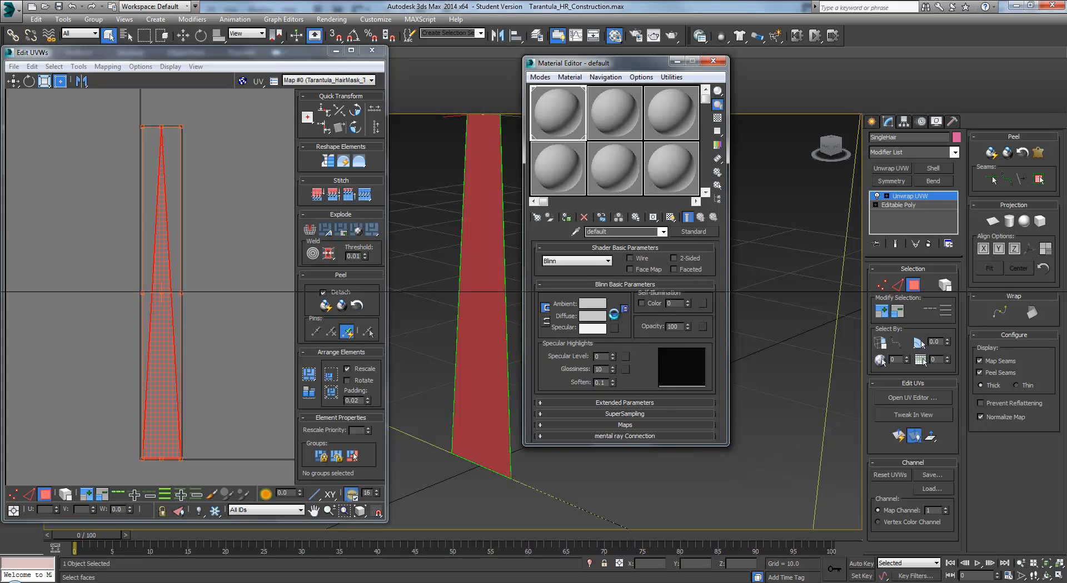
pyautogui.click(614, 321)
pyautogui.doubleClick(436, 128)
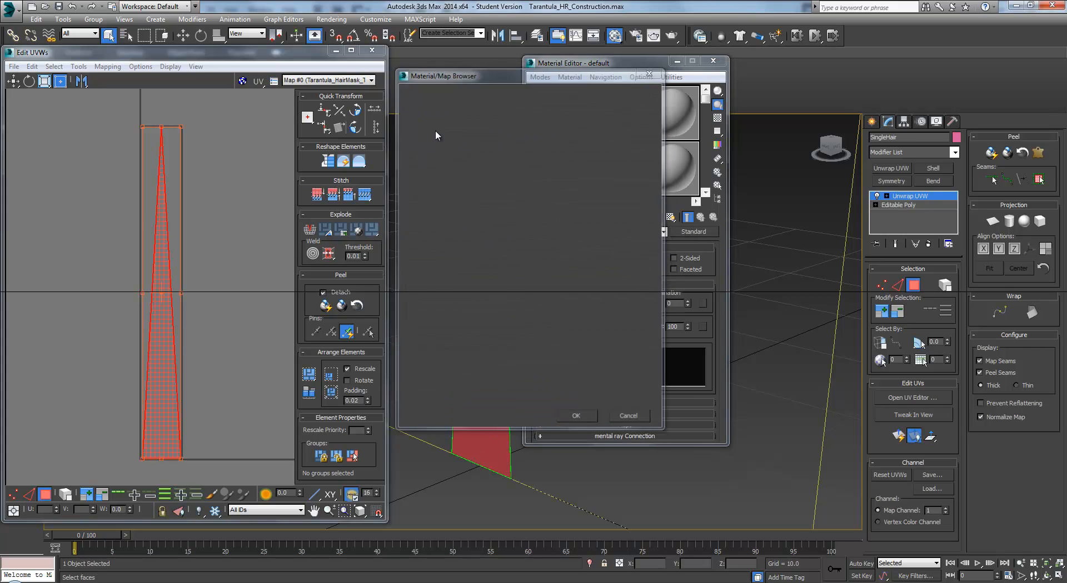
pyautogui.doubleClick(213, 89)
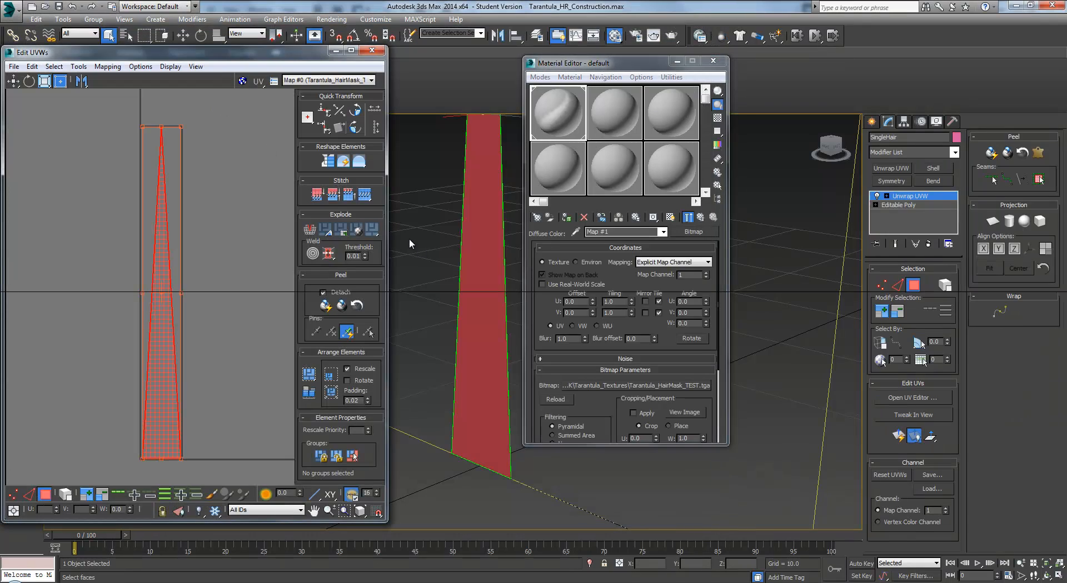
pyautogui.click(700, 218)
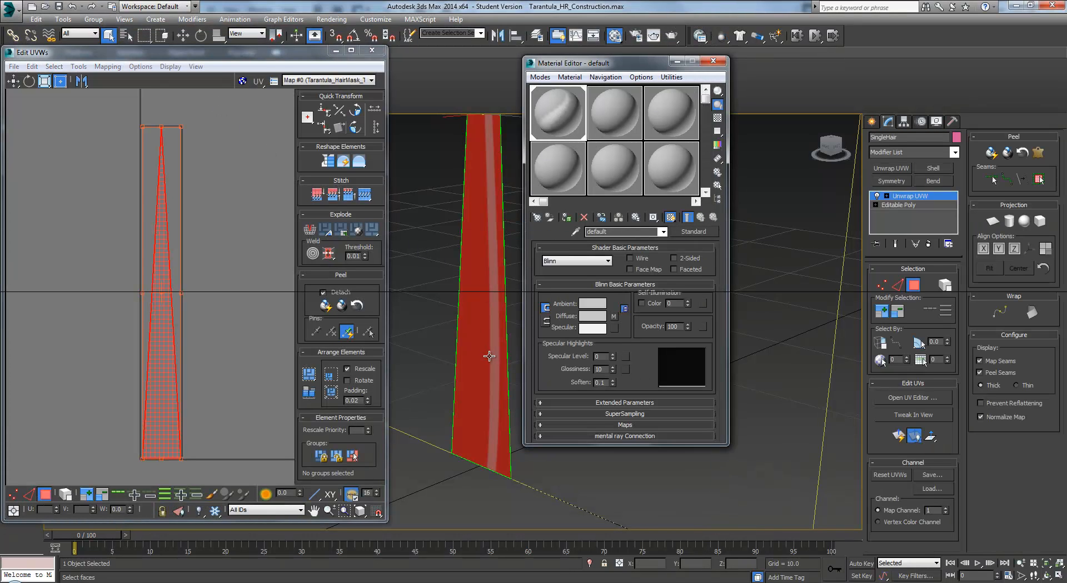
# - Select the tip vertex of the hair's UV triangle and display the hair mask texture behind the UVs
pyautogui.scroll(-6, 489, 356)
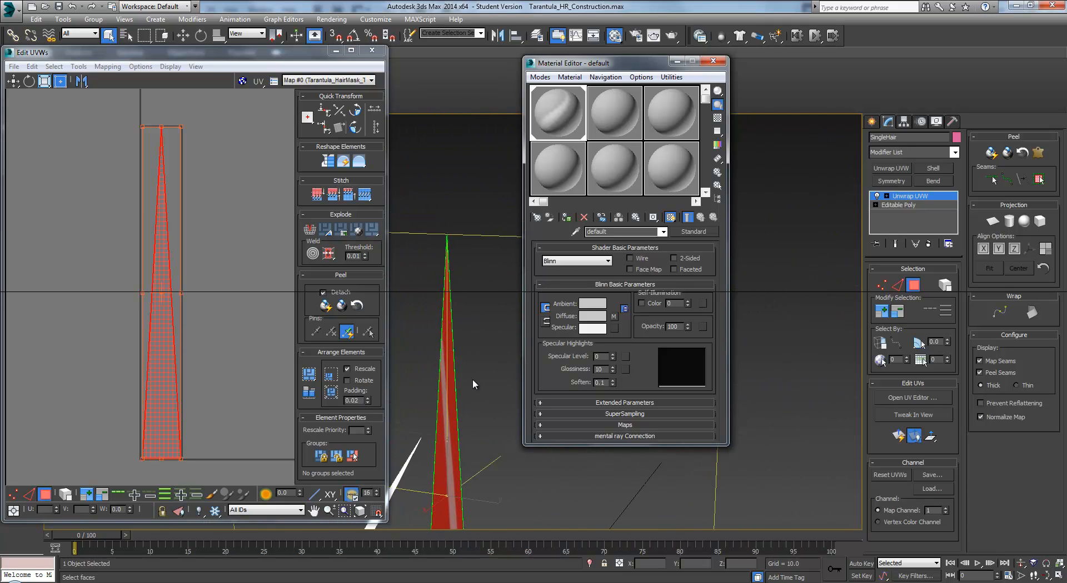
pyautogui.scroll(4, 491, 370)
pyautogui.moveTo(493, 371); pyautogui.dragTo(462, 291, button='middle')
pyautogui.click(263, 214)
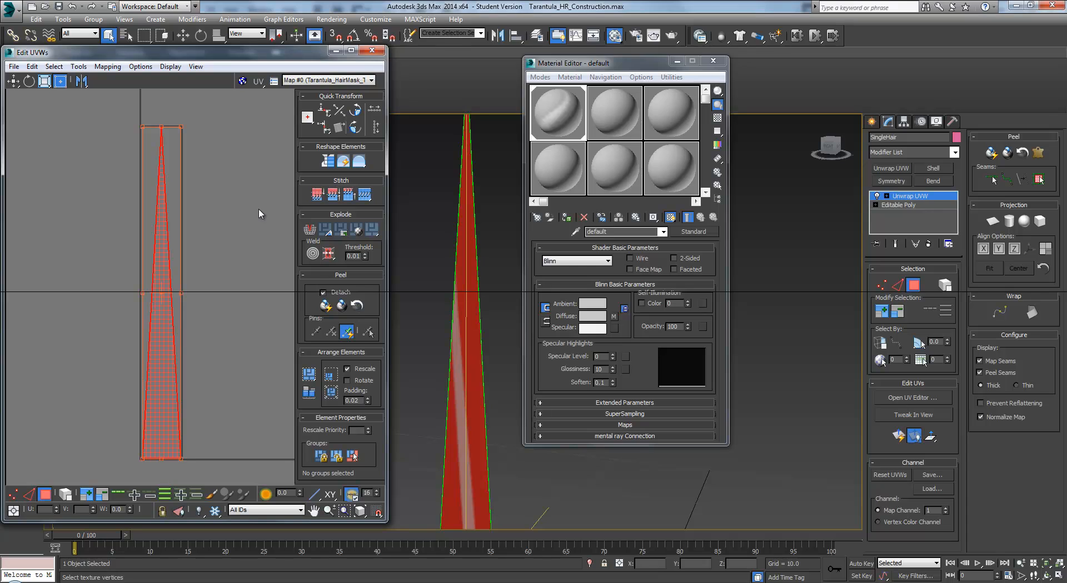
pyautogui.click(18, 82)
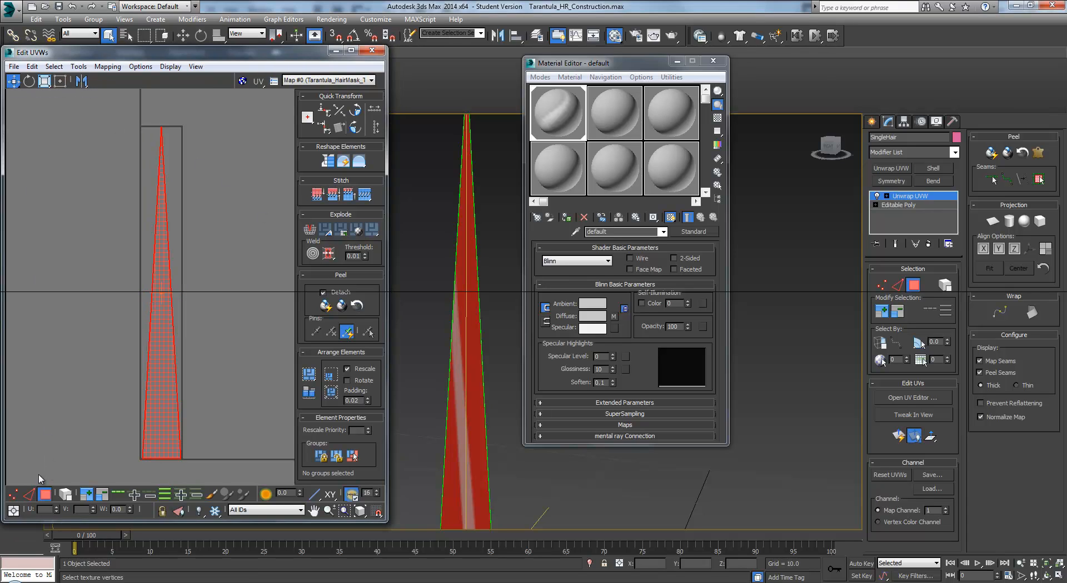
pyautogui.click(12, 494)
pyautogui.moveTo(233, 151); pyautogui.dragTo(226, 151)
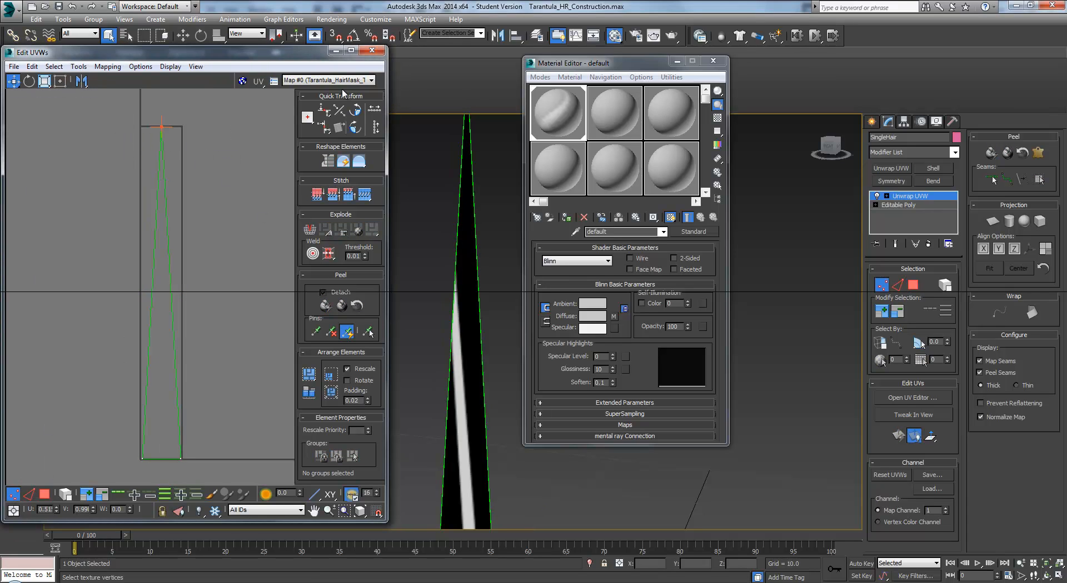
pyautogui.click(196, 66)
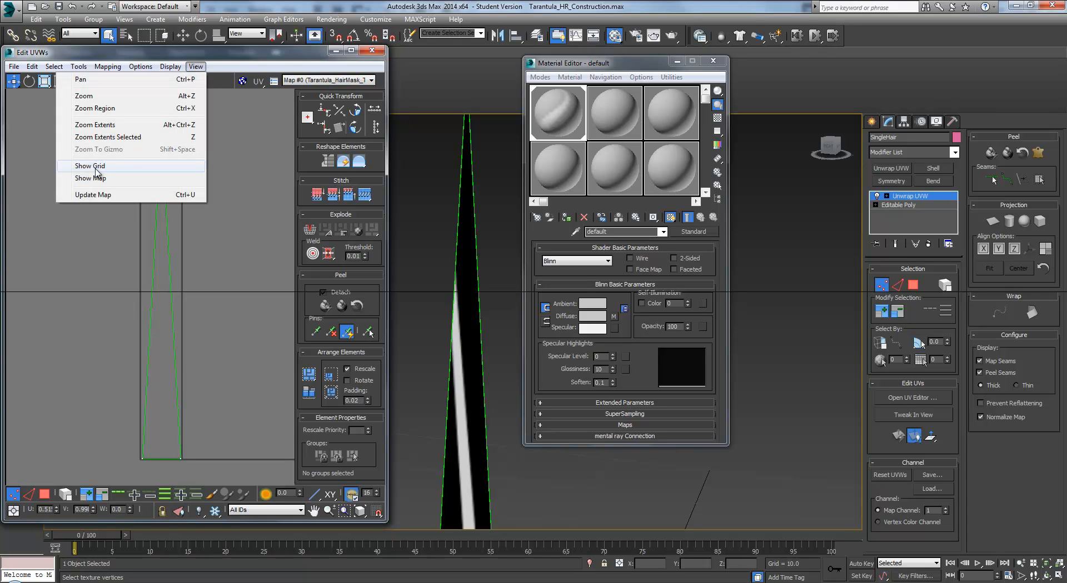
pyautogui.click(87, 179)
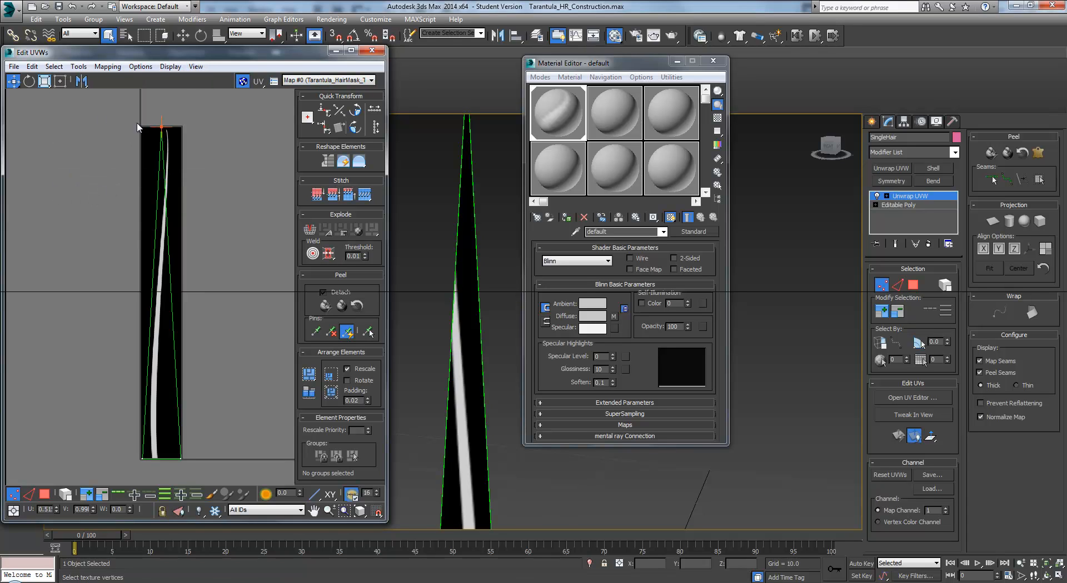
# - Move the tip UV vertex over the end of the painted strand and slightly above the texture's upper edge, about V 1.01
pyautogui.click(60, 81)
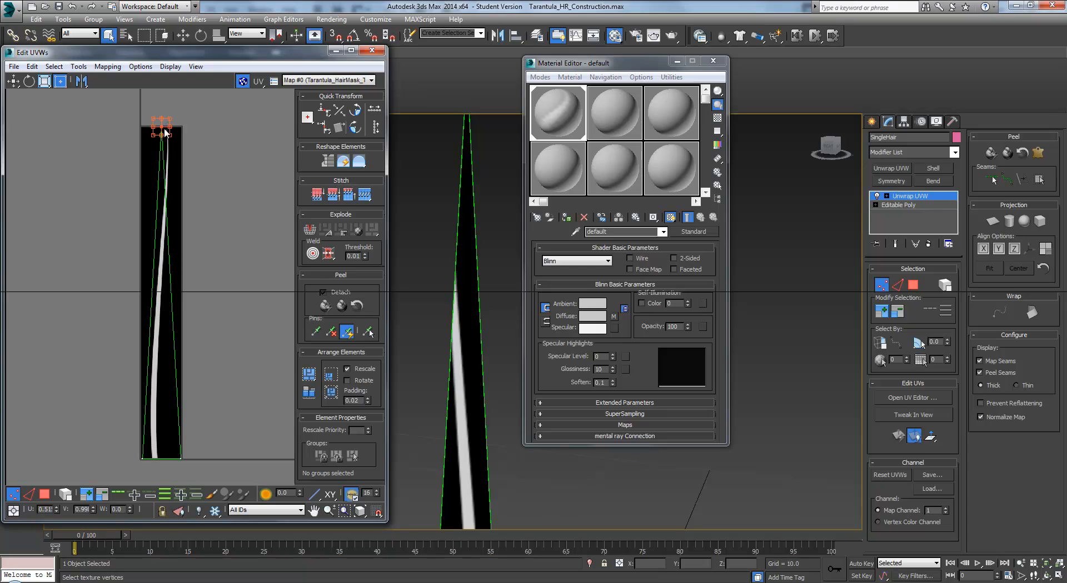
pyautogui.moveTo(165, 132); pyautogui.dragTo(168, 130)
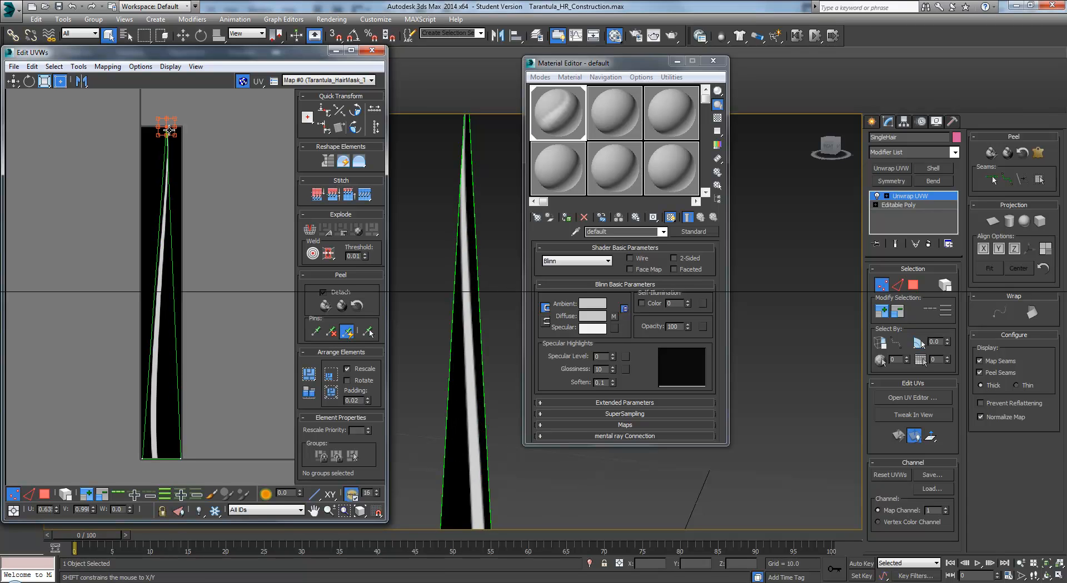
pyautogui.scroll(6, 168, 130)
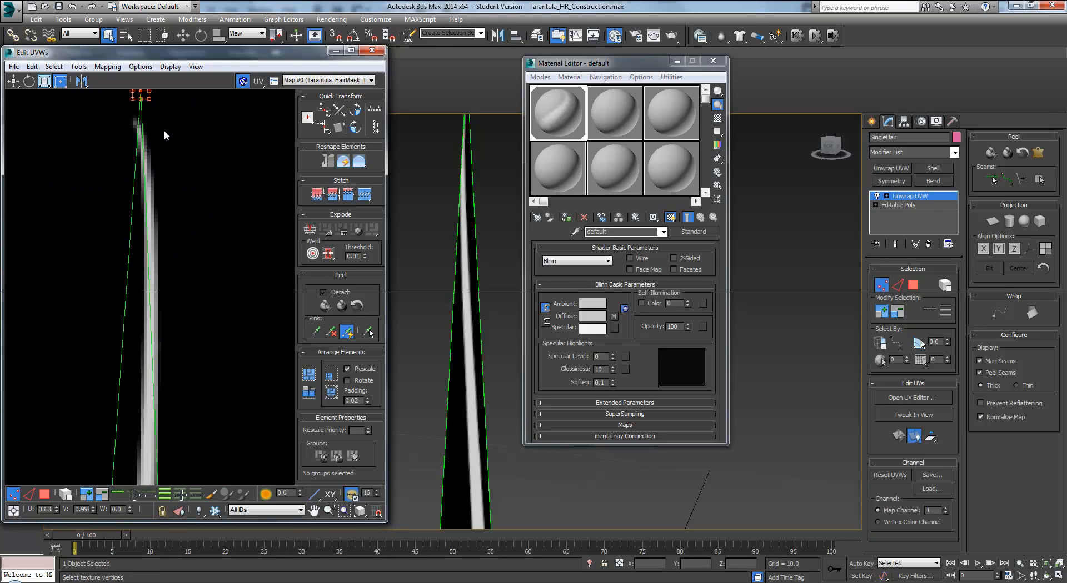
pyautogui.moveTo(146, 99); pyautogui.dragTo(141, 94)
pyautogui.click(140, 94)
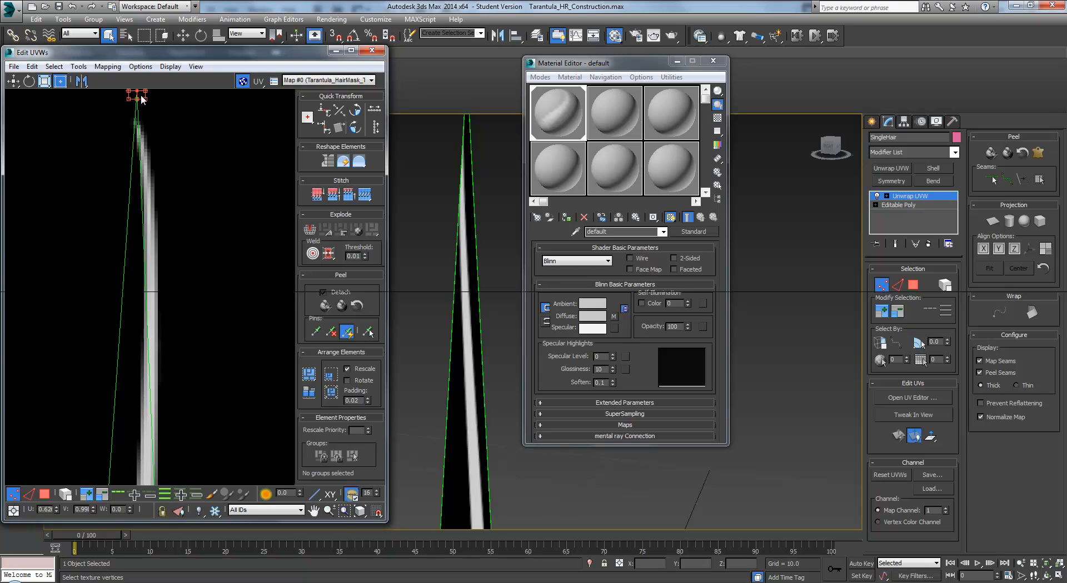
pyautogui.scroll(-2, 143, 113)
pyautogui.moveTo(144, 107); pyautogui.dragTo(151, 76)
pyautogui.scroll(-3, 160, 228)
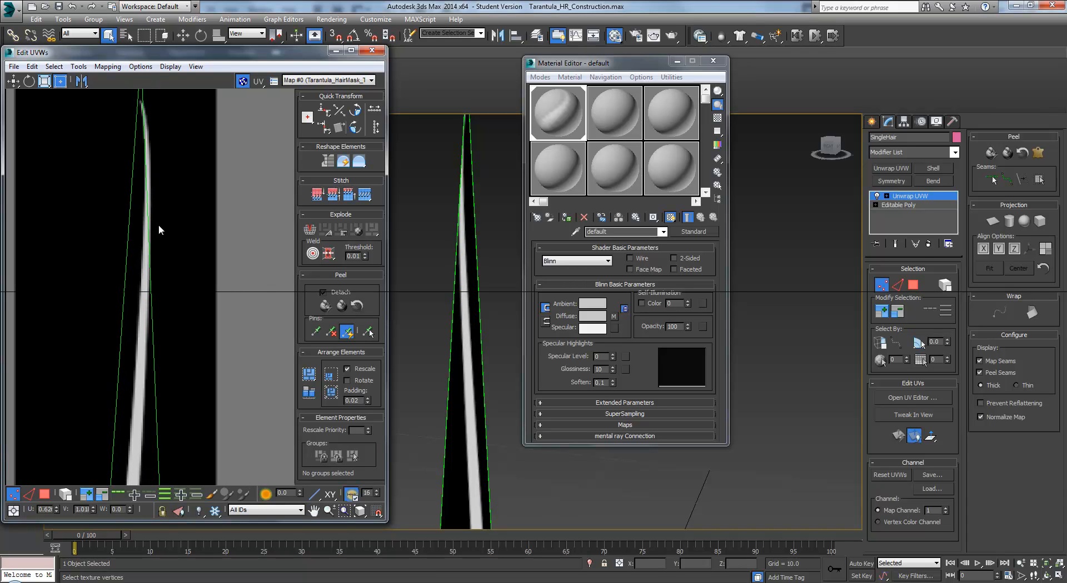
pyautogui.moveTo(203, 295); pyautogui.dragTo(198, 318, button='middle')
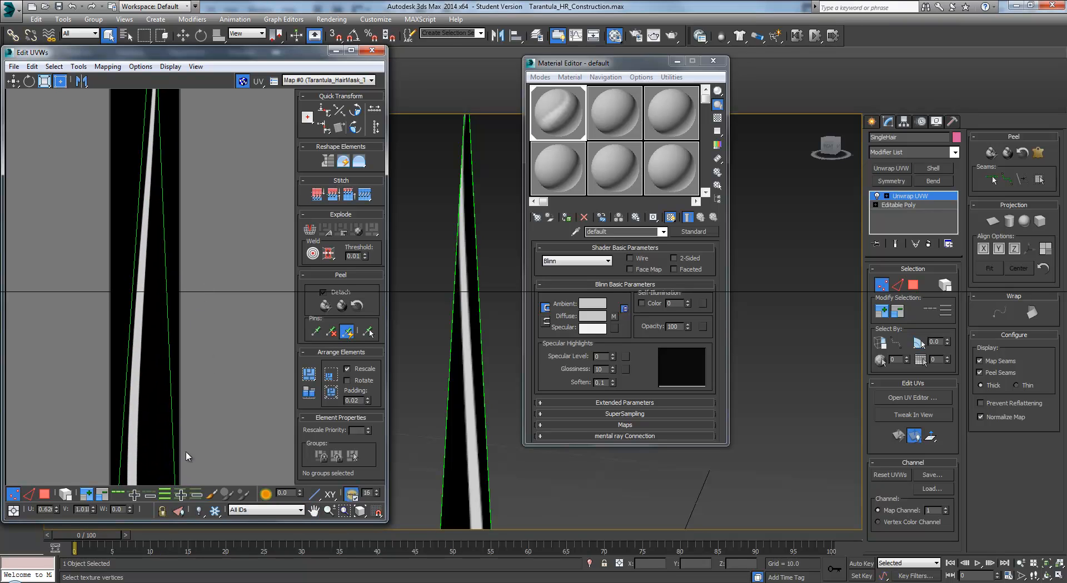
# - Move the two base UV vertices outward past the texture's sides and realign the tip vertex so the triangle encloses the painted strand
pyautogui.scroll(-3, 200, 377)
pyautogui.moveTo(176, 443); pyautogui.dragTo(208, 459)
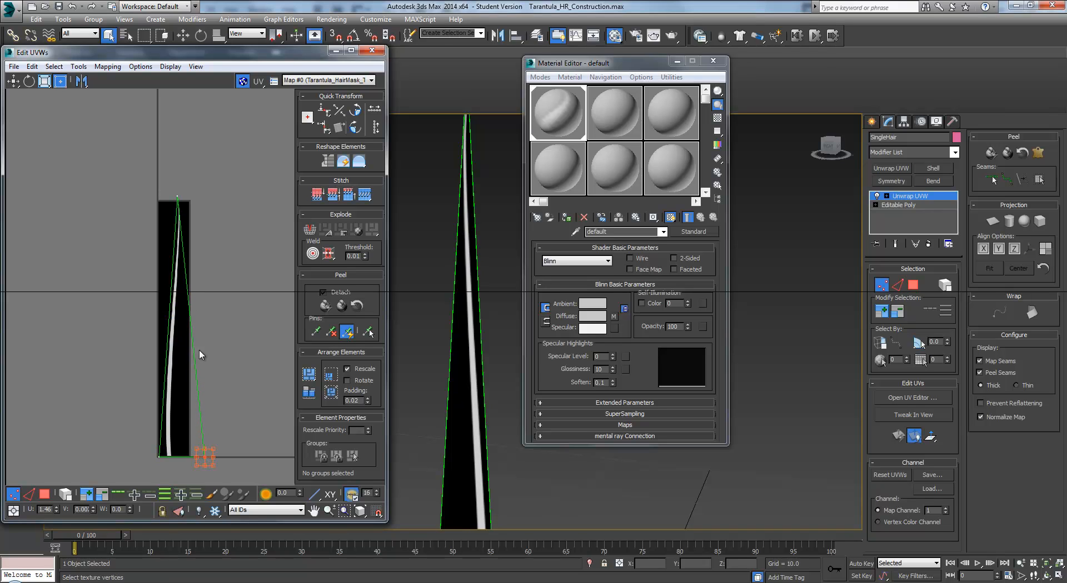
pyautogui.scroll(3, 210, 317)
pyautogui.moveTo(177, 399); pyautogui.dragTo(150, 413)
pyautogui.scroll(5, 170, 313)
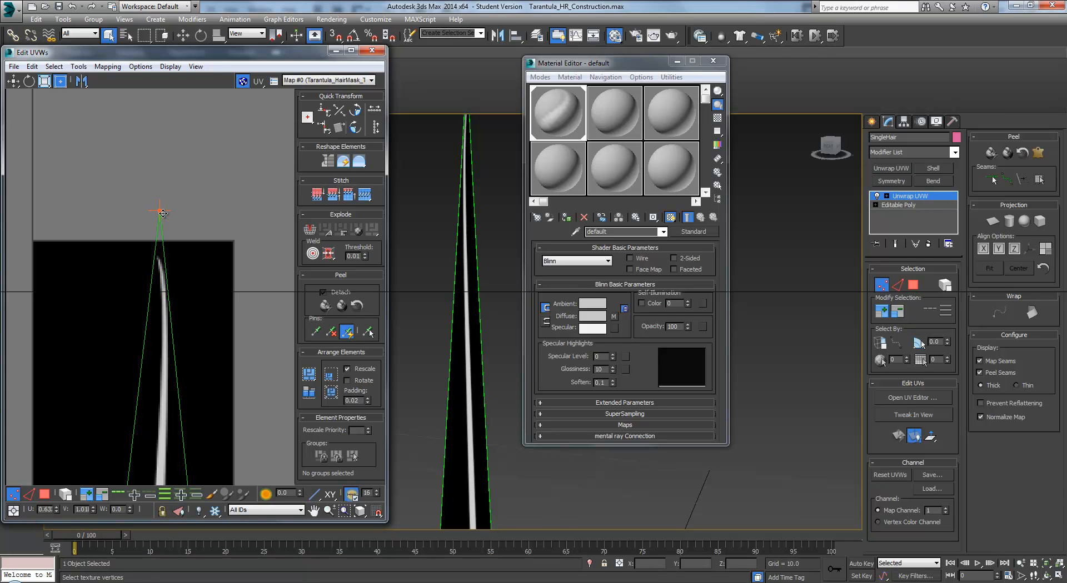
pyautogui.moveTo(187, 365); pyautogui.dragTo(486, 357, button='middle')
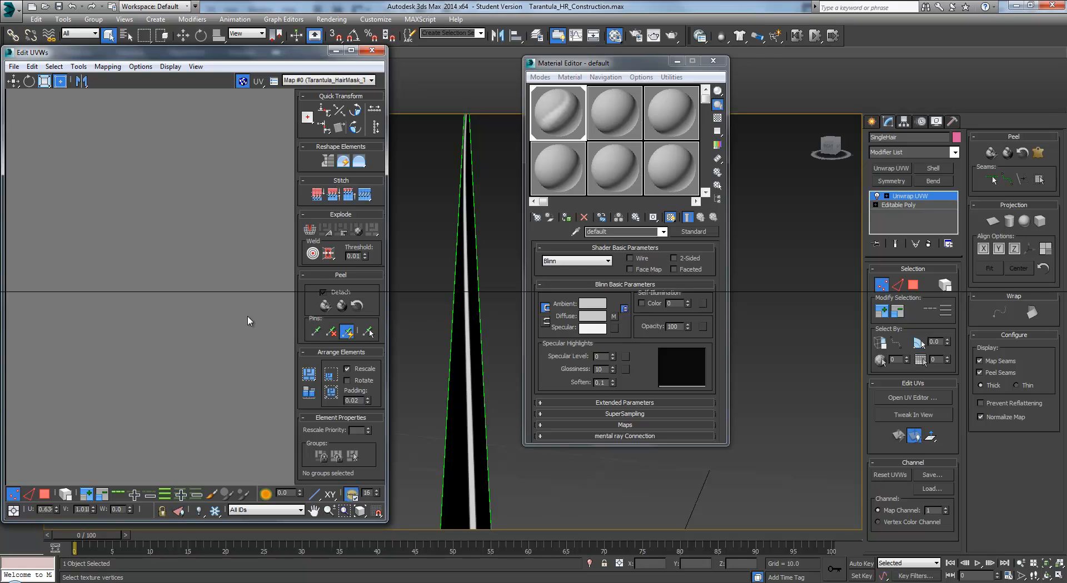
pyautogui.moveTo(86, 317); pyautogui.dragTo(260, 351, button='middle')
pyautogui.scroll(4, 192, 333)
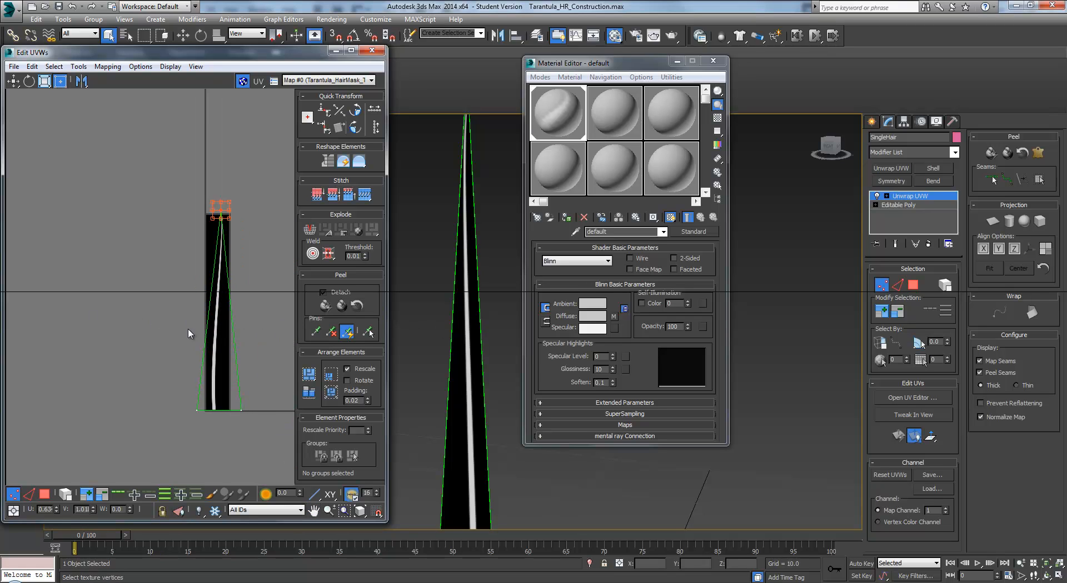
# - Pull the right base UV vertex inward to about U 1.26 to remove the repeated strand along the hair's edge
pyautogui.moveTo(464, 297)
pyautogui.keyDown('alt'); pyautogui.mouseDown(button='middle')
pyautogui.moveTo(464, 383)
pyautogui.moveTo(469, 240)
pyautogui.moveTo(462, 295)
pyautogui.mouseUp(button='middle'); pyautogui.keyUp('alt')
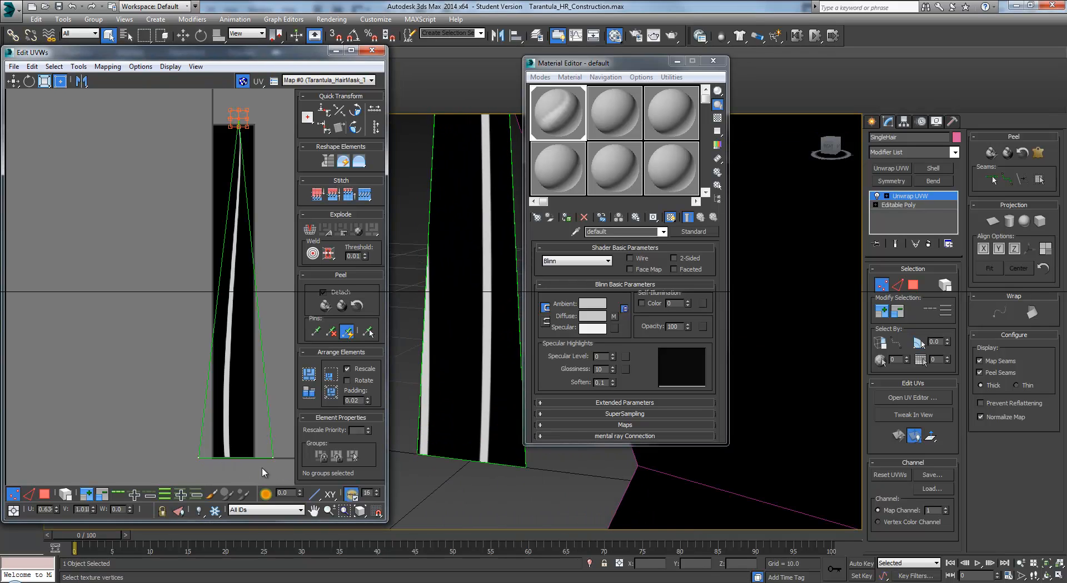
pyautogui.moveTo(263, 472)
pyautogui.mouseDown()
pyautogui.moveTo(285, 443)
pyautogui.moveTo(265, 464)
pyautogui.mouseUp()
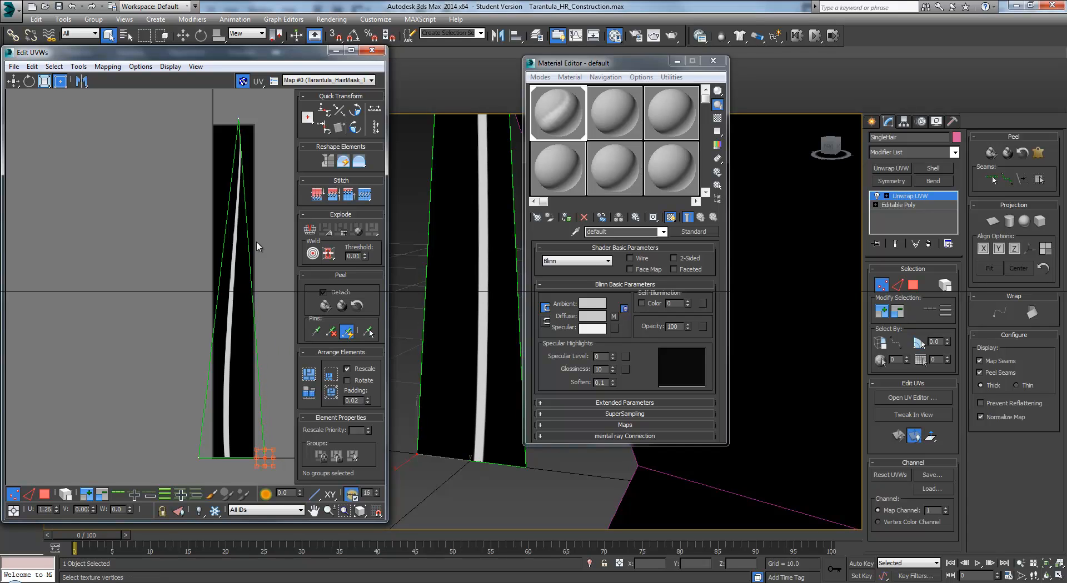
pyautogui.scroll(-2, 447, 225)
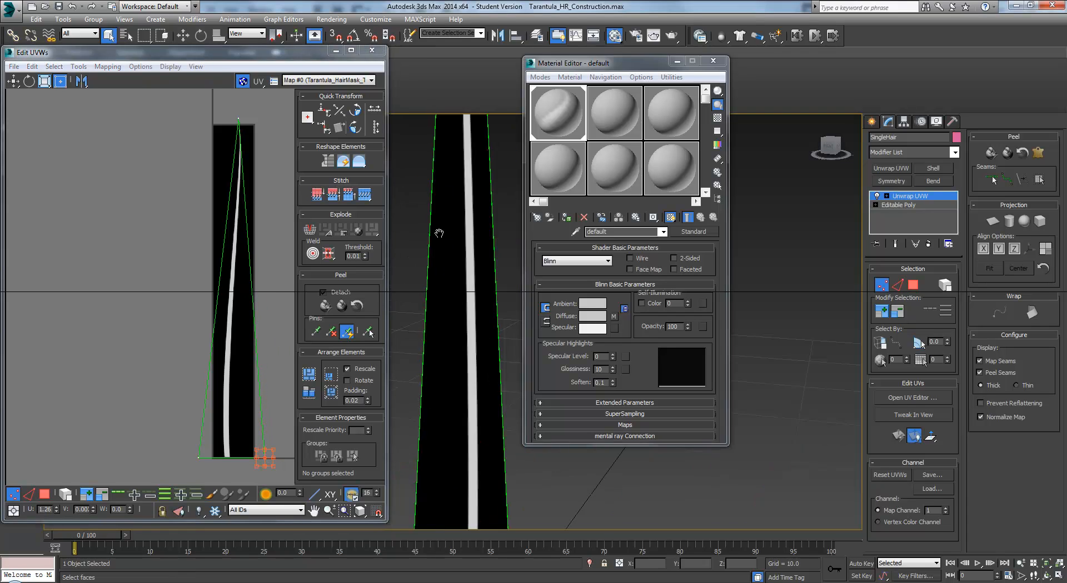
pyautogui.moveTo(439, 233); pyautogui.dragTo(455, 336, button='middle')
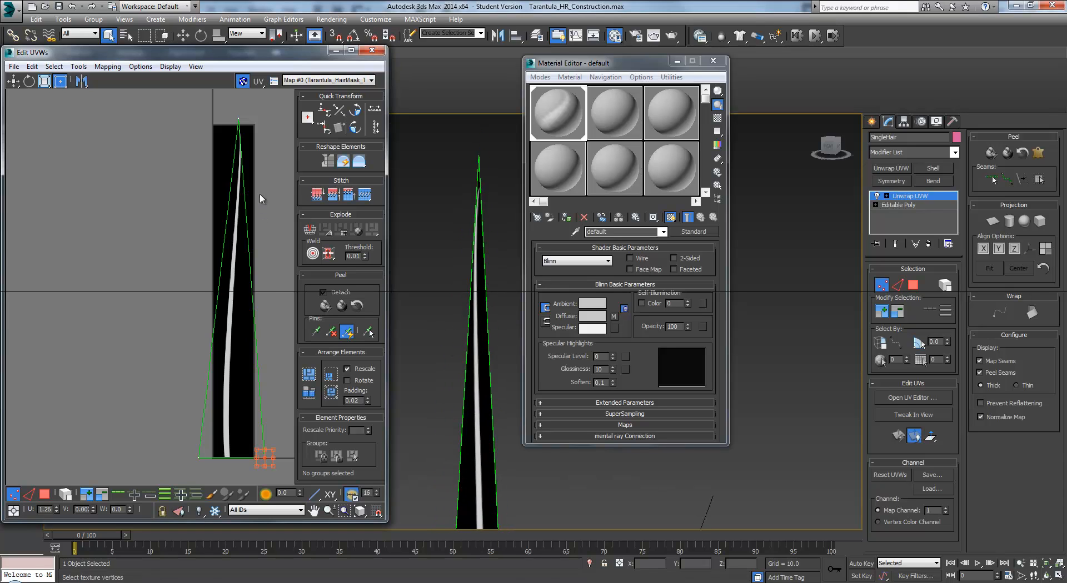
# - Shift the tip UV vertex slightly up and to the right, to about U 0.64, V 1.02, above the painted strand's end
pyautogui.scroll(6, 226, 289)
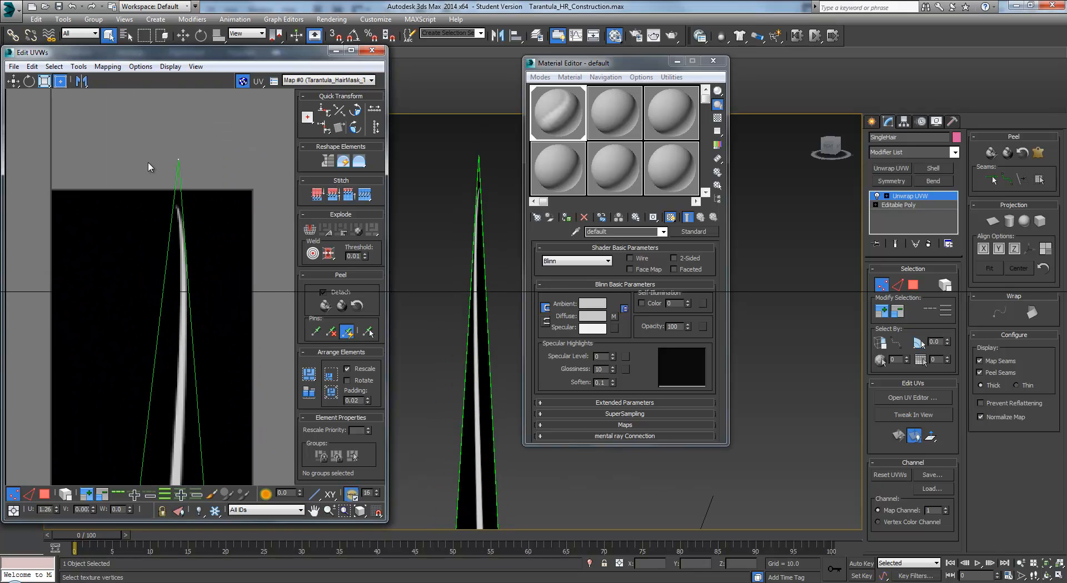
pyautogui.moveTo(198, 187); pyautogui.dragTo(184, 159)
pyautogui.click(60, 84)
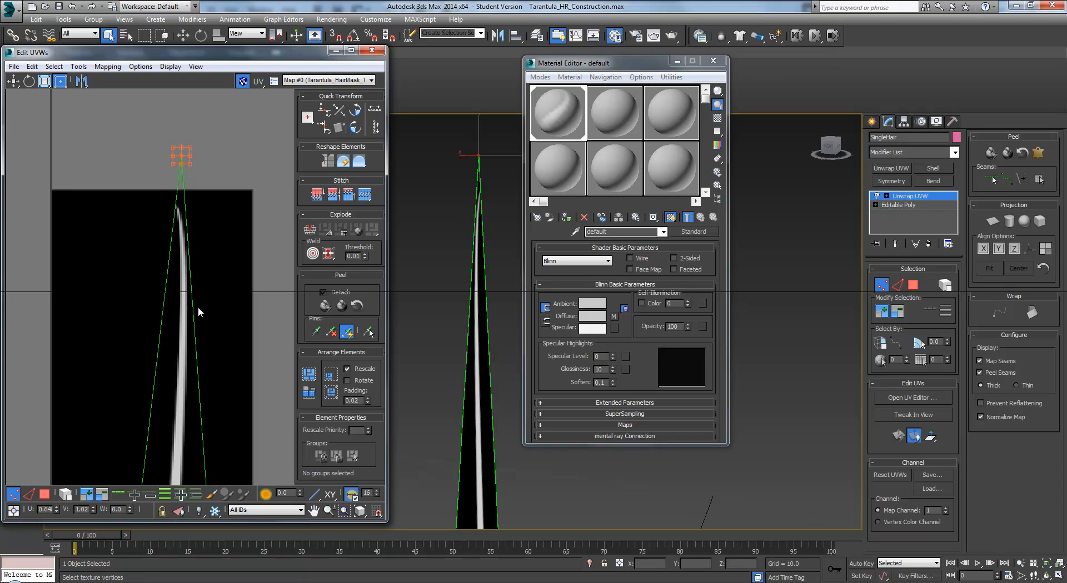
pyautogui.scroll(6, 455, 298)
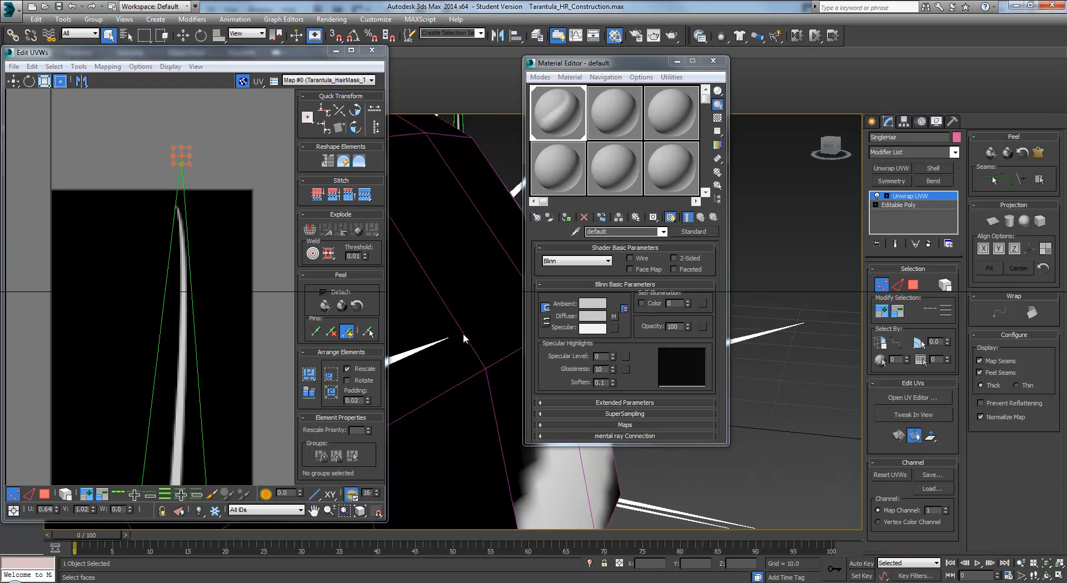
pyautogui.scroll(-10, 463, 338)
pyautogui.scroll(5, 450, 350)
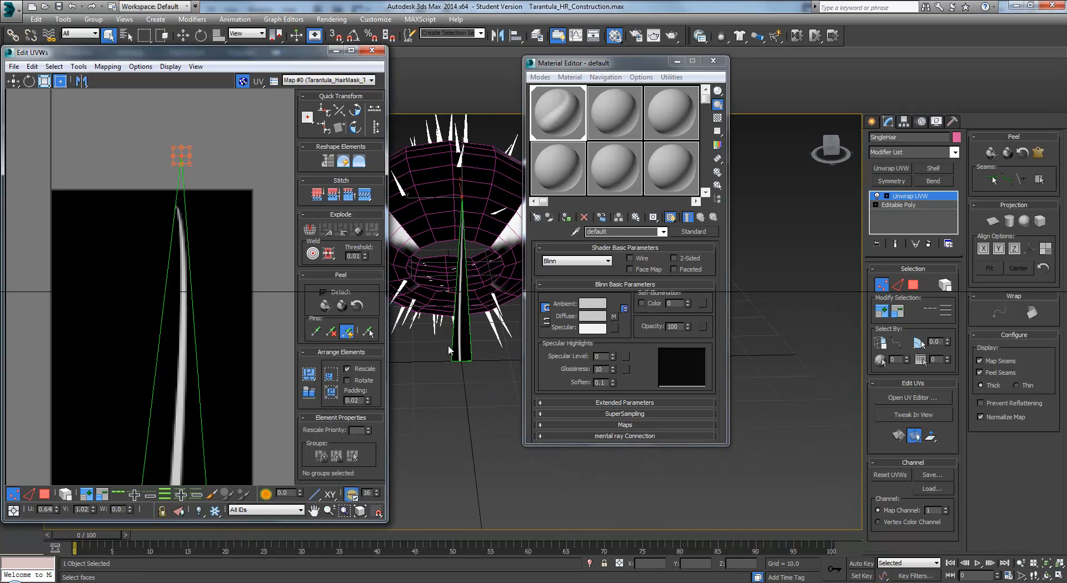
# - Finish editing the UVs of the single hair and collapse its Unwrap UVW modifier into the Editable Poly
pyautogui.moveTo(450, 350); pyautogui.dragTo(519, 451, button='middle')
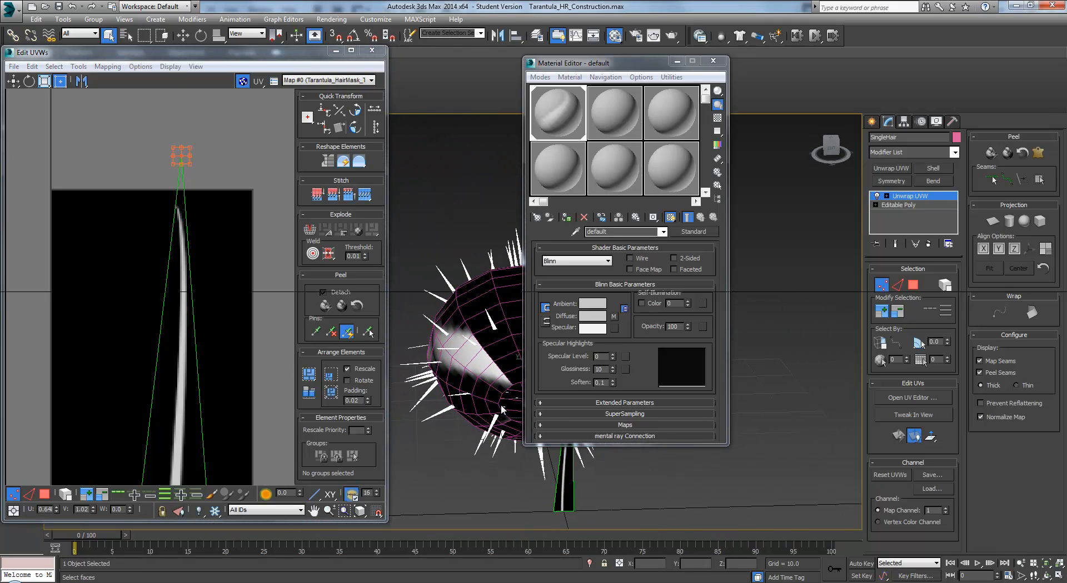
pyautogui.keyDown('alt'); pyautogui.moveTo(503, 410); pyautogui.dragTo(423, 336, button='middle'); pyautogui.keyUp('alt')
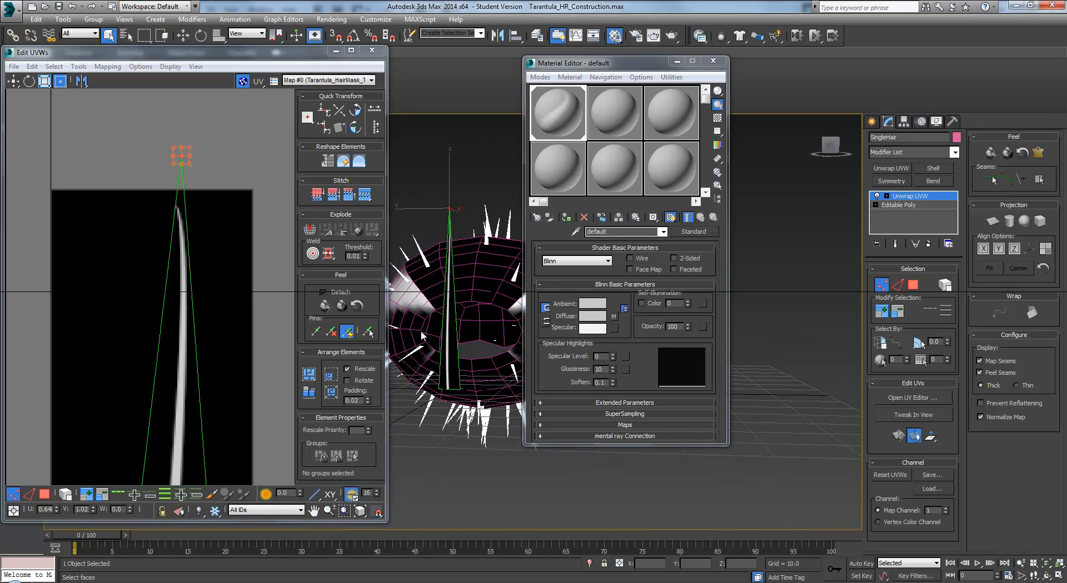
pyautogui.scroll(2, 432, 355)
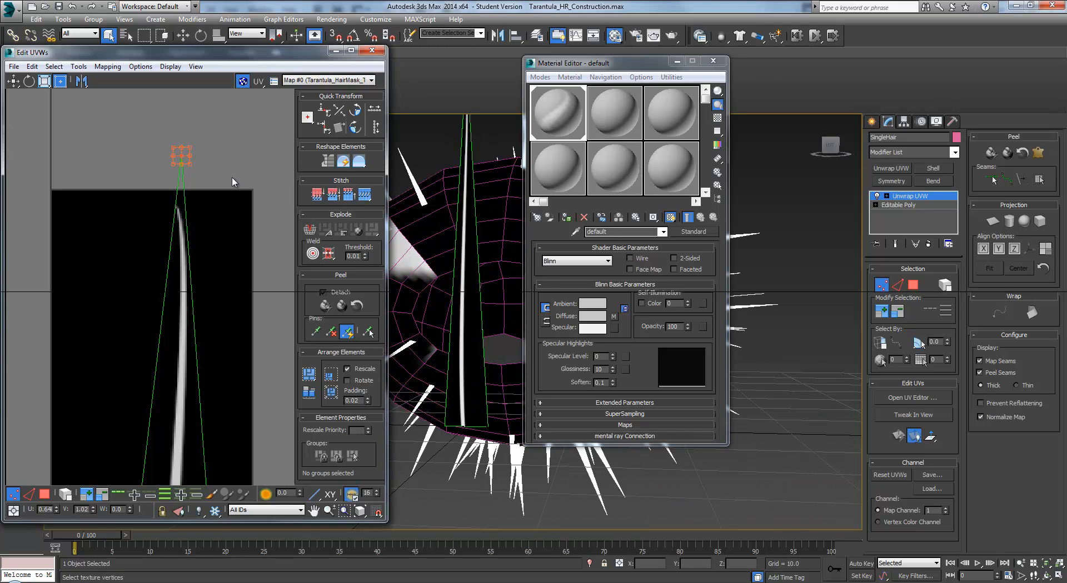
pyautogui.click(371, 50)
pyautogui.rightClick(917, 201)
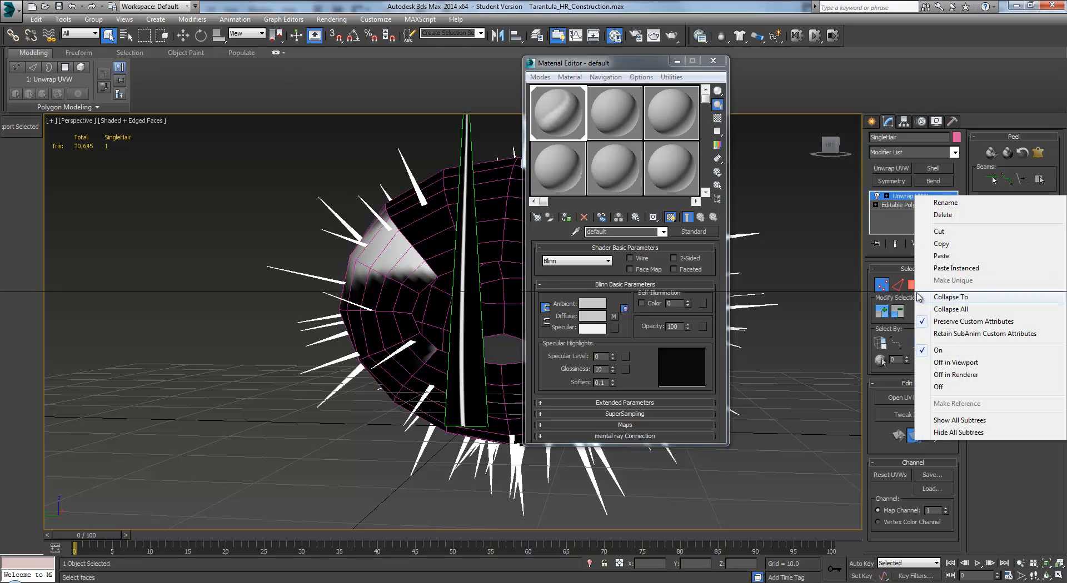
pyautogui.click(950, 305)
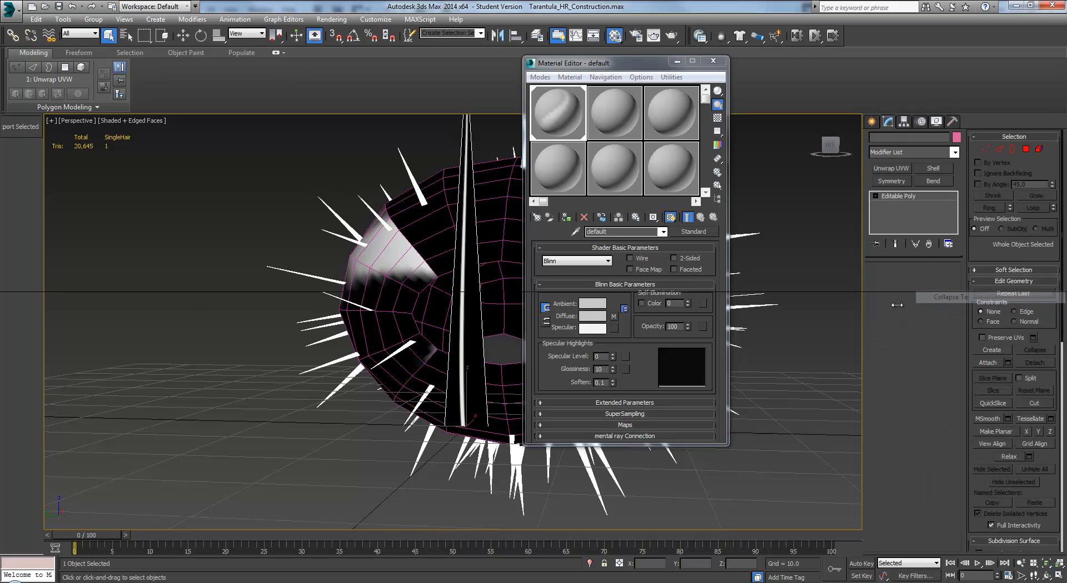
pyautogui.click(714, 61)
# - Select the HairyButt abdomen and reassign the textured SingleHair triangle as its Hair and Fur instance node
pyautogui.keyDown('alt'); pyautogui.moveTo(489, 234); pyautogui.dragTo(538, 276, button='middle'); pyautogui.keyUp('alt')
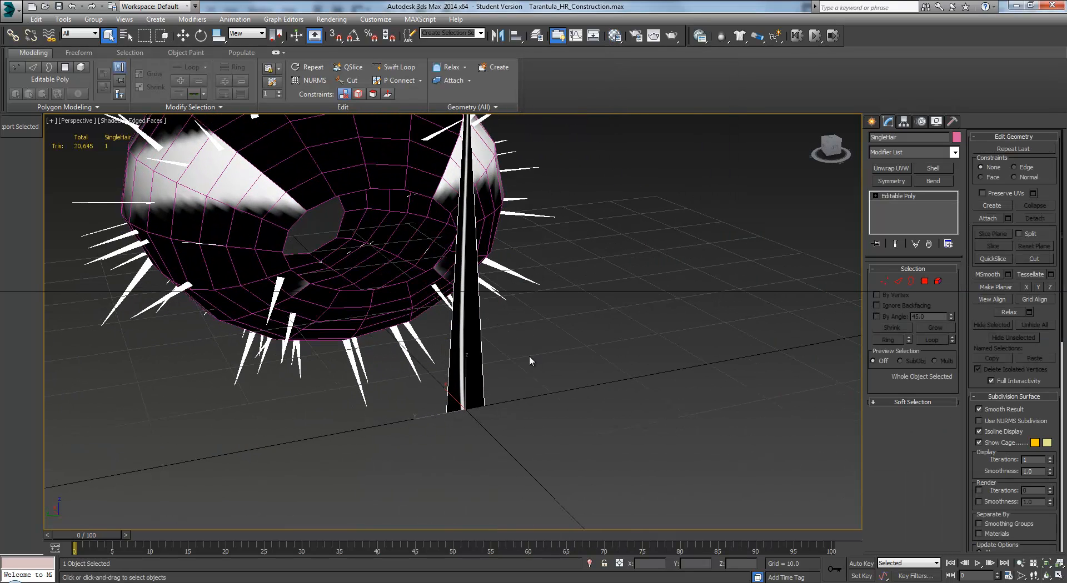
pyautogui.moveTo(375, 242); pyautogui.dragTo(545, 401, button='middle')
pyautogui.click(640, 384)
pyautogui.moveTo(711, 448); pyautogui.dragTo(569, 351, button='middle')
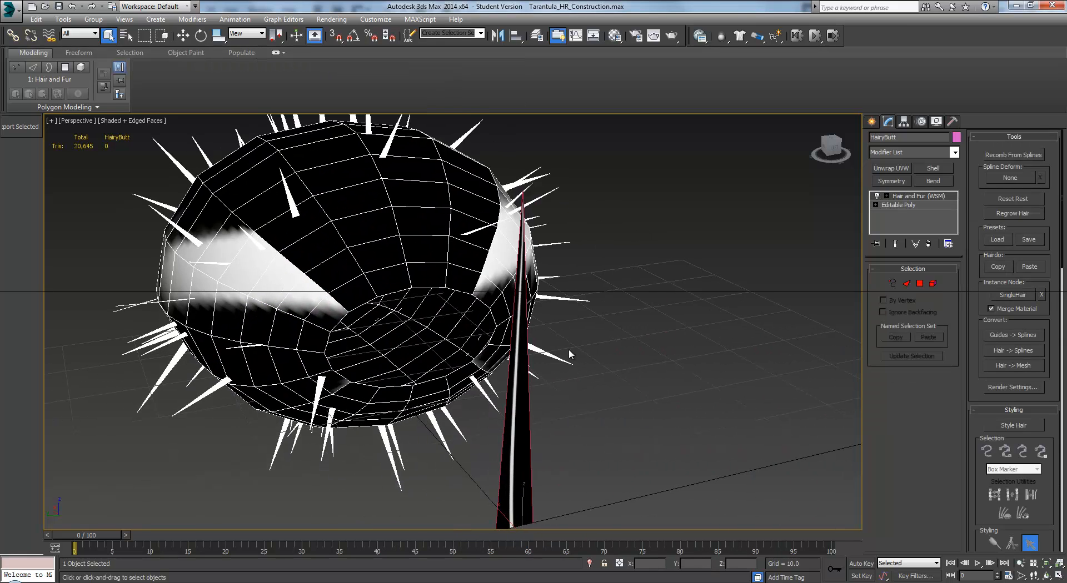
pyautogui.click(1018, 296)
pyautogui.click(524, 461)
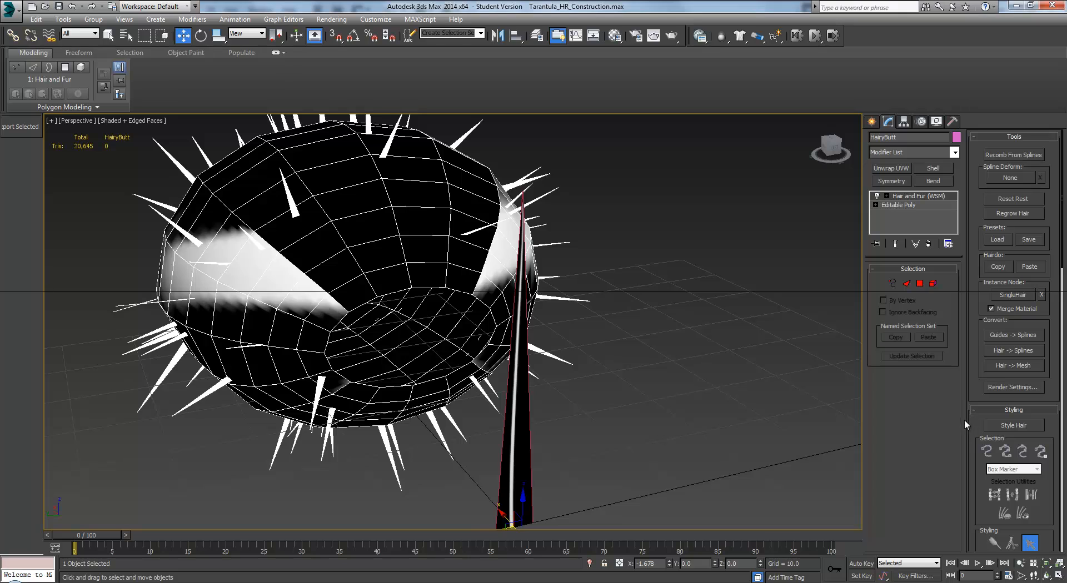
# - Examine the abdomen's Hair and Fur general, styling and material parameters, and compare its hairs with the single textured hair
pyautogui.scroll(-6, 977, 424)
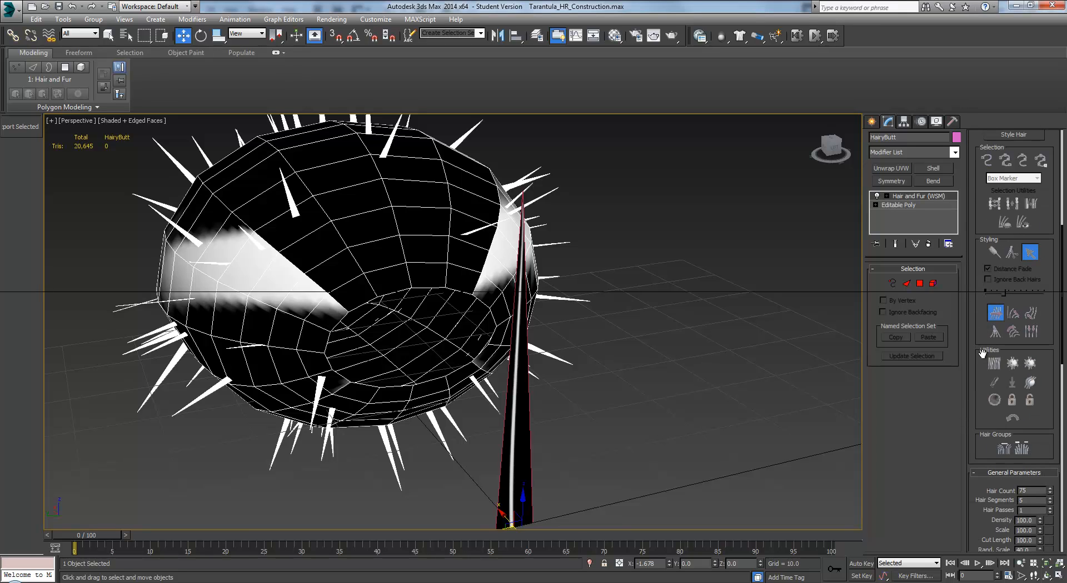
pyautogui.scroll(-1, 995, 431)
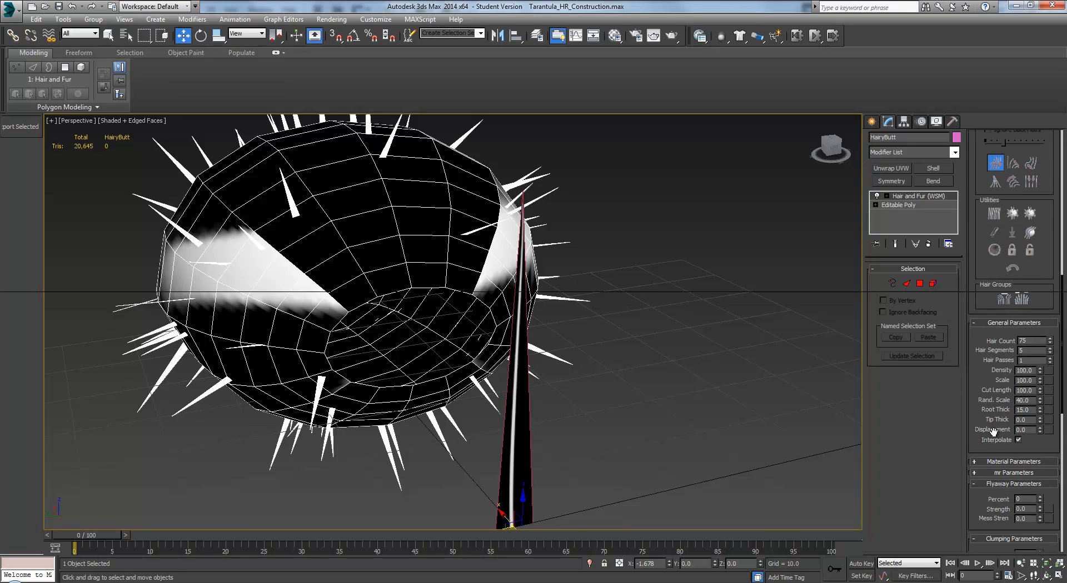
pyautogui.click(977, 462)
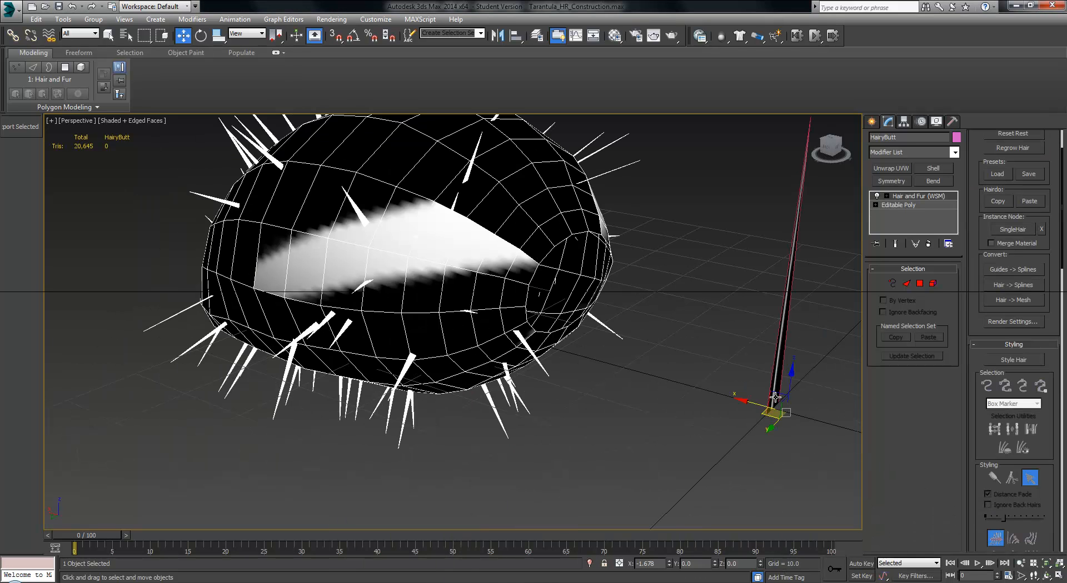
pyautogui.keyDown('alt'); pyautogui.moveTo(805, 398); pyautogui.dragTo(978, 432, button='middle'); pyautogui.keyUp('alt')
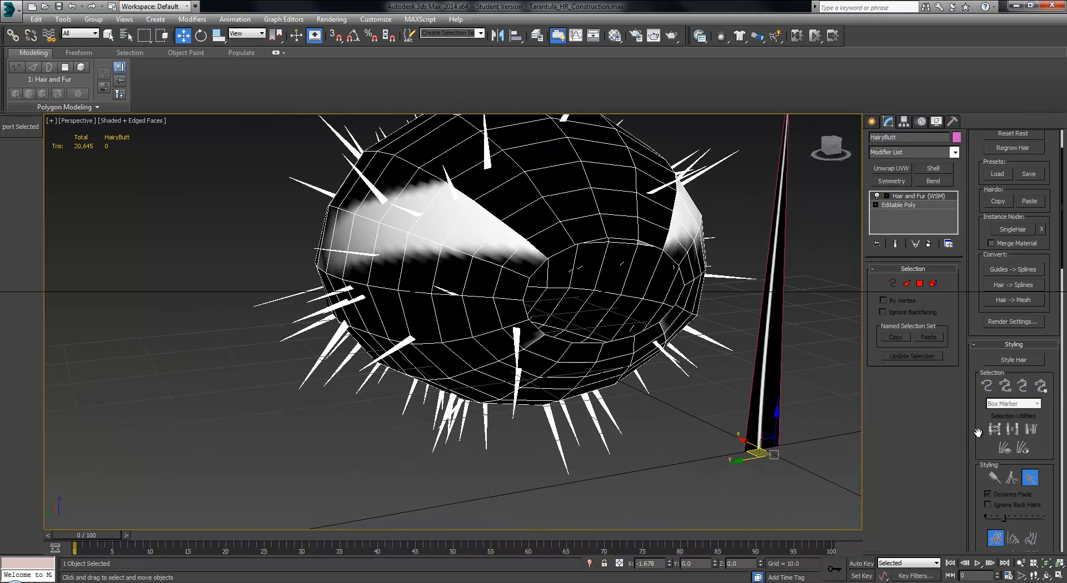
pyautogui.moveTo(978, 433); pyautogui.dragTo(979, 240)
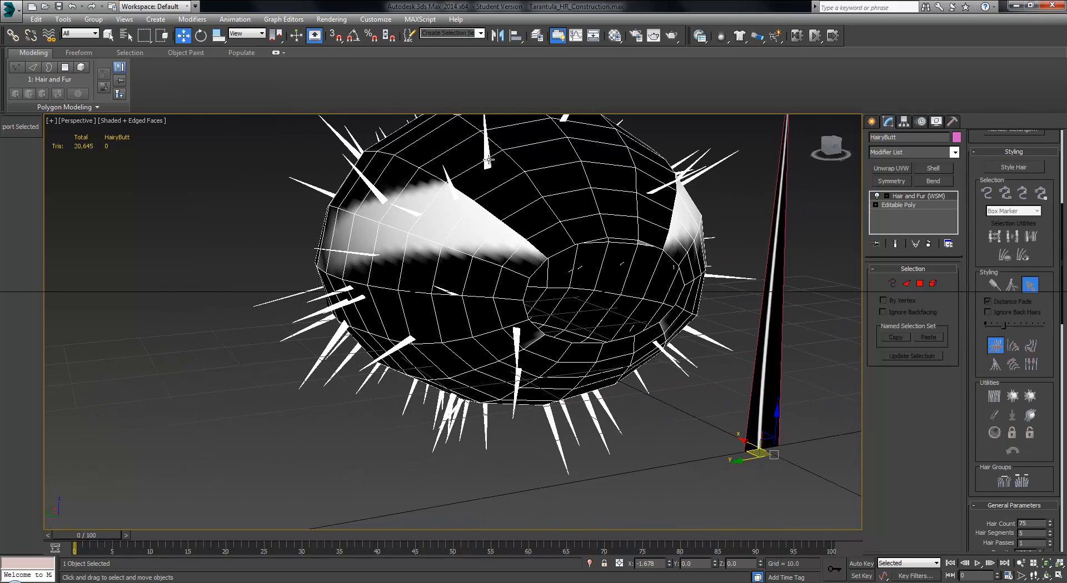
pyautogui.moveTo(844, 404); pyautogui.dragTo(831, 397, button='middle')
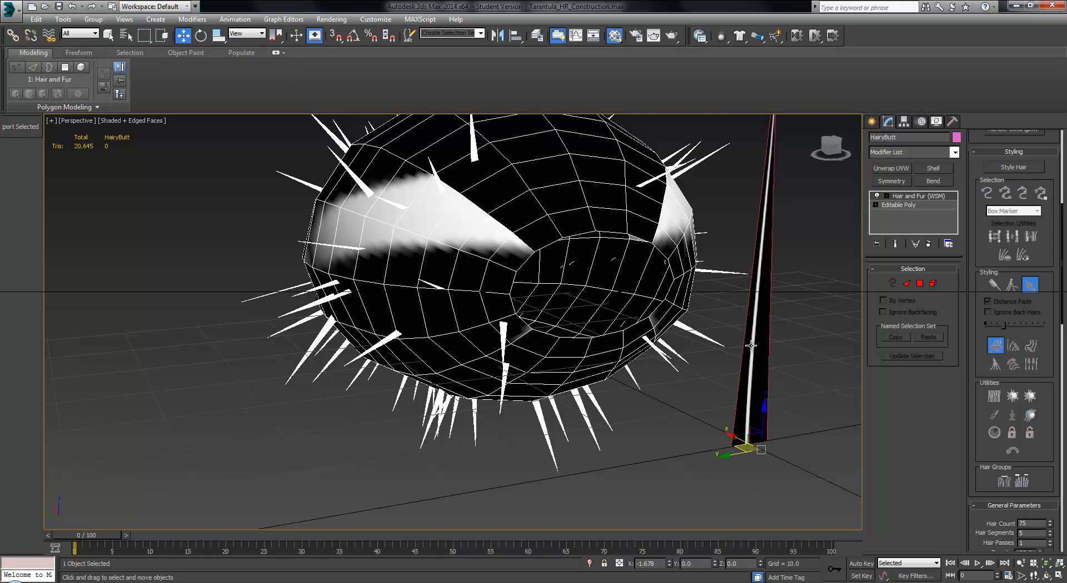
# - Open the diffuse bitmap settings of the default material and copy the bitmap's file reference
pyautogui.click(614, 36)
pyautogui.moveTo(603, 71); pyautogui.dragTo(472, 85)
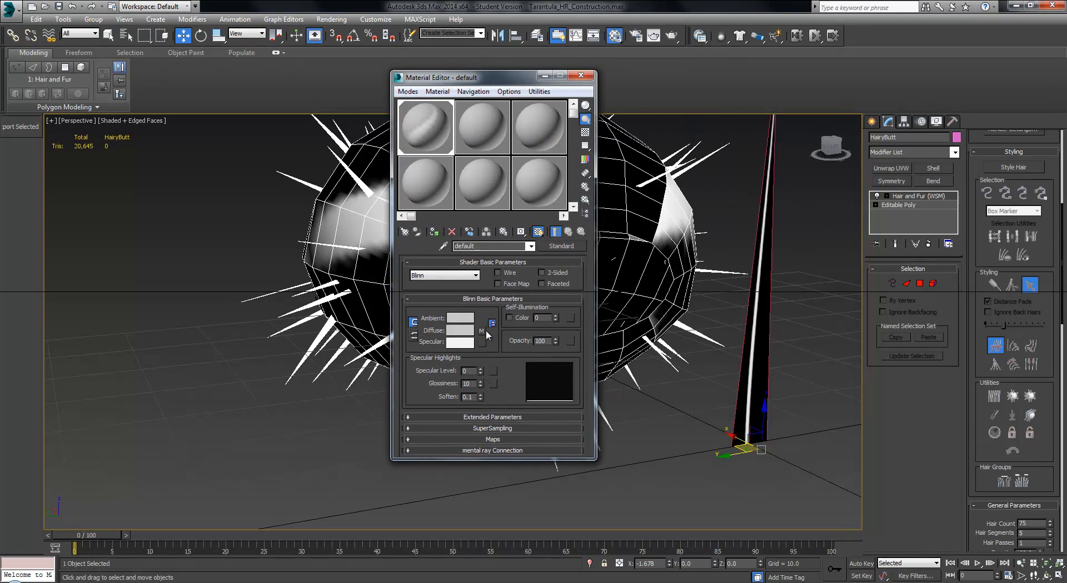
pyautogui.click(447, 439)
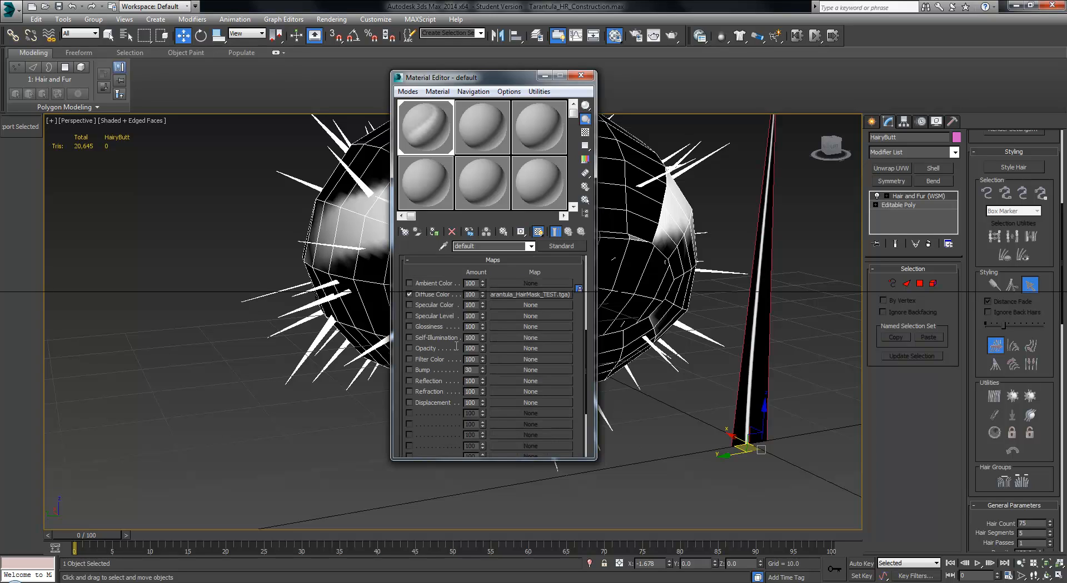
pyautogui.click(548, 294)
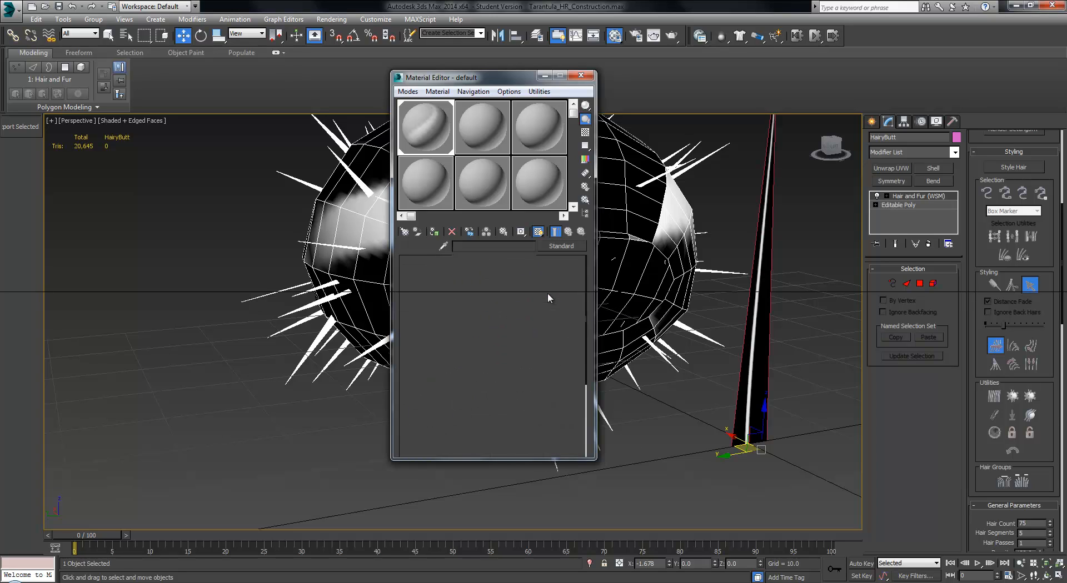
pyautogui.rightClick(512, 411)
pyautogui.rightClick(494, 400)
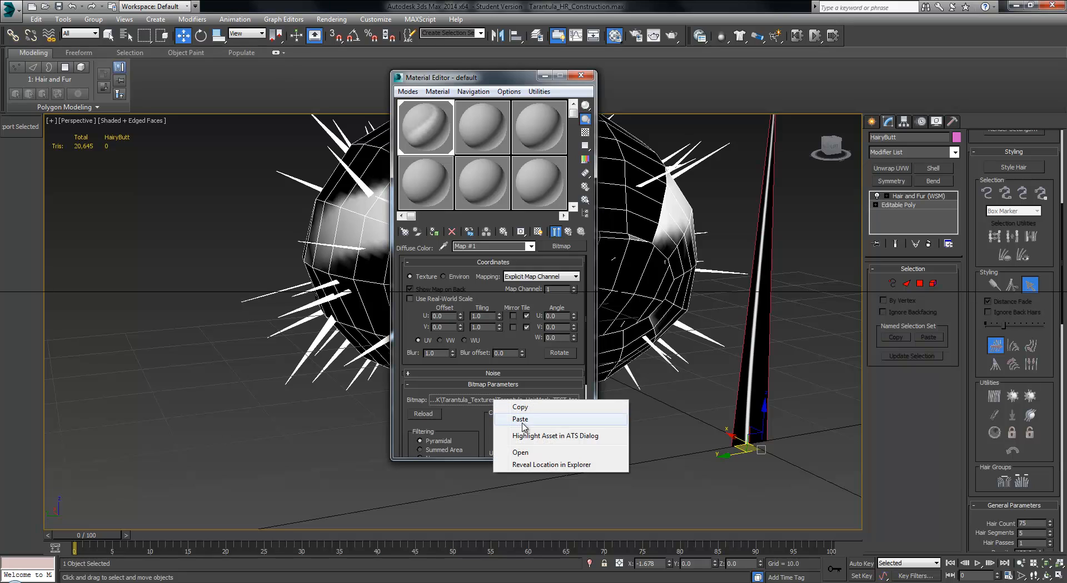
pyautogui.click(527, 410)
# - Assign Tarantula_HairMask_TEST.tga as a bitmap in the default material's Opacity map
pyautogui.click(571, 233)
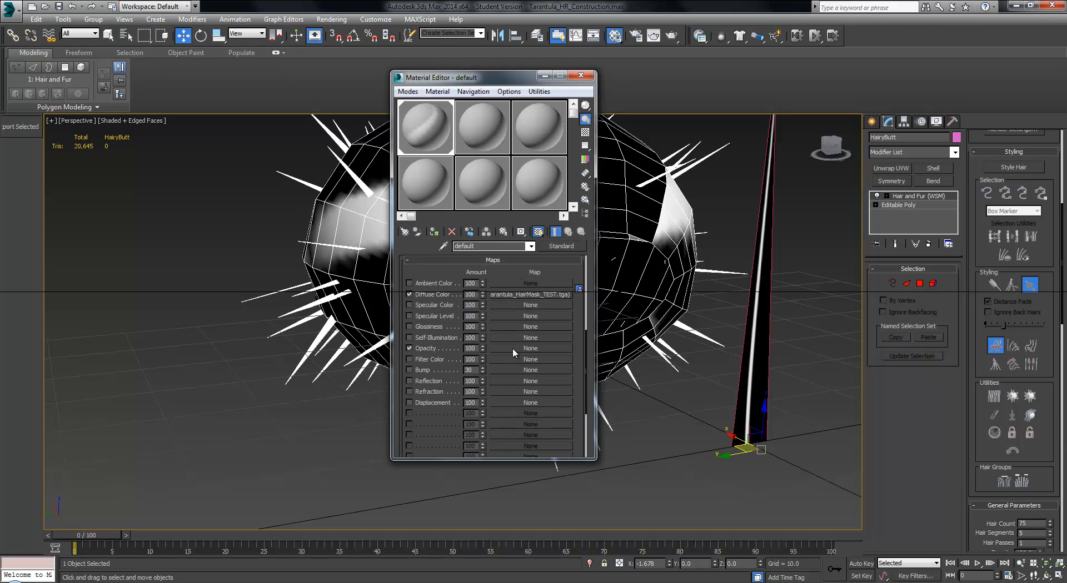
pyautogui.rightClick(513, 348)
pyautogui.click(501, 348)
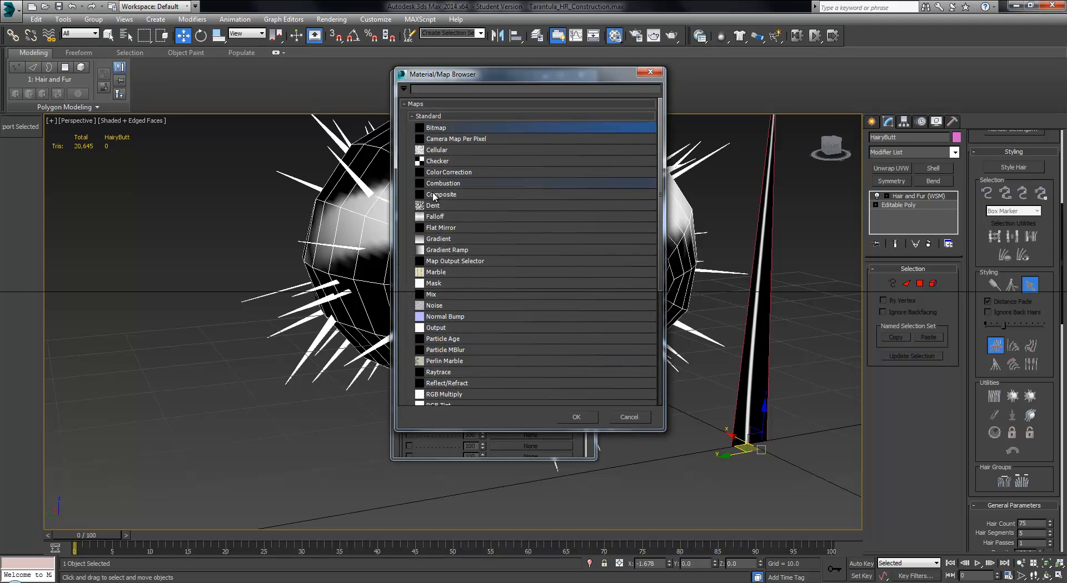
pyautogui.doubleClick(438, 130)
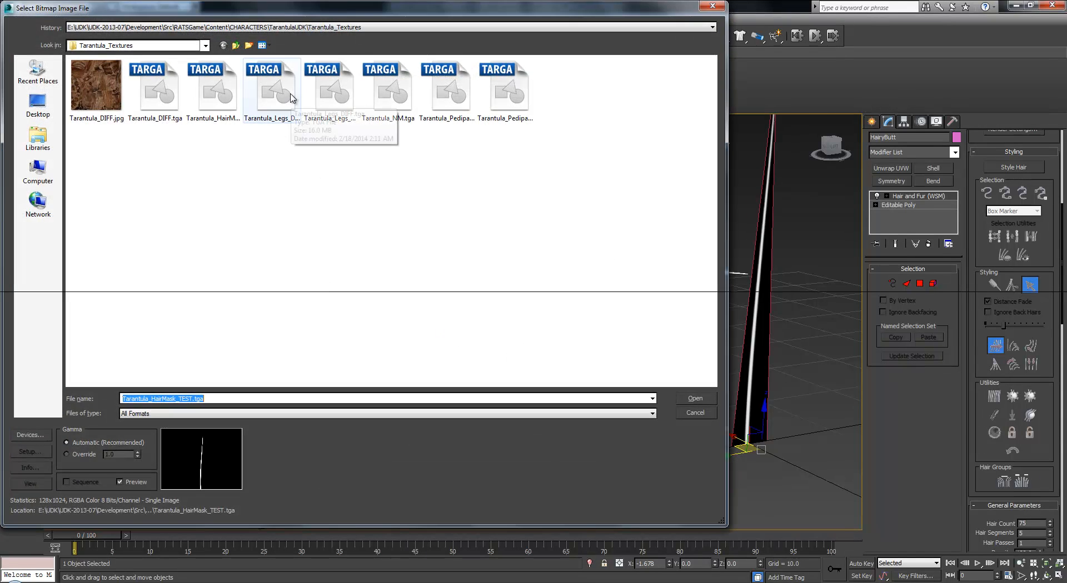
pyautogui.doubleClick(212, 87)
pyautogui.click(526, 327)
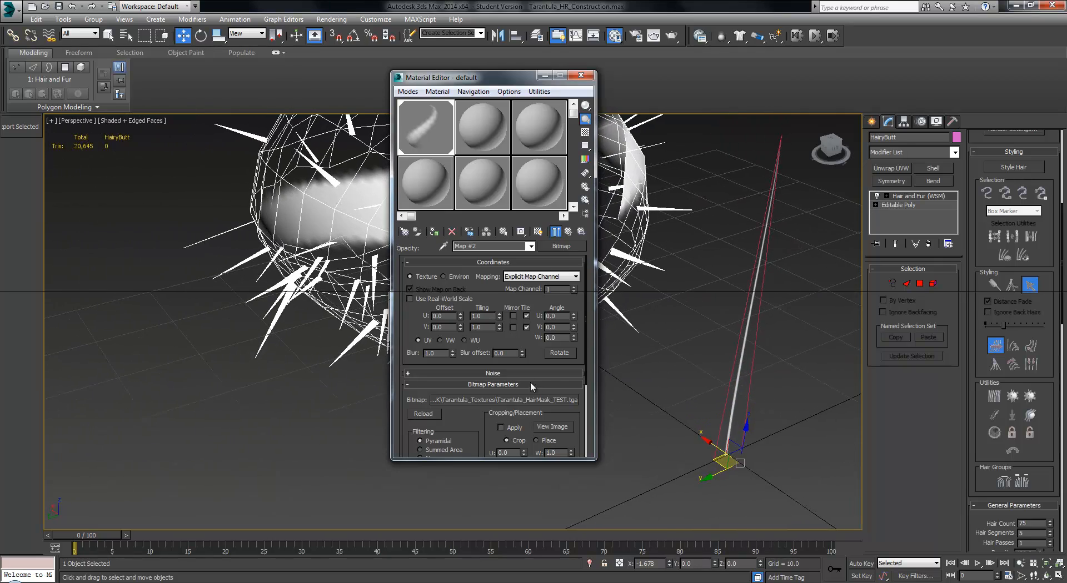
# - Set the opacity bitmap's RGB channel output to Alpha as Gray and its mono channel output to Alpha
pyautogui.moveTo(539, 362); pyautogui.dragTo(539, 233)
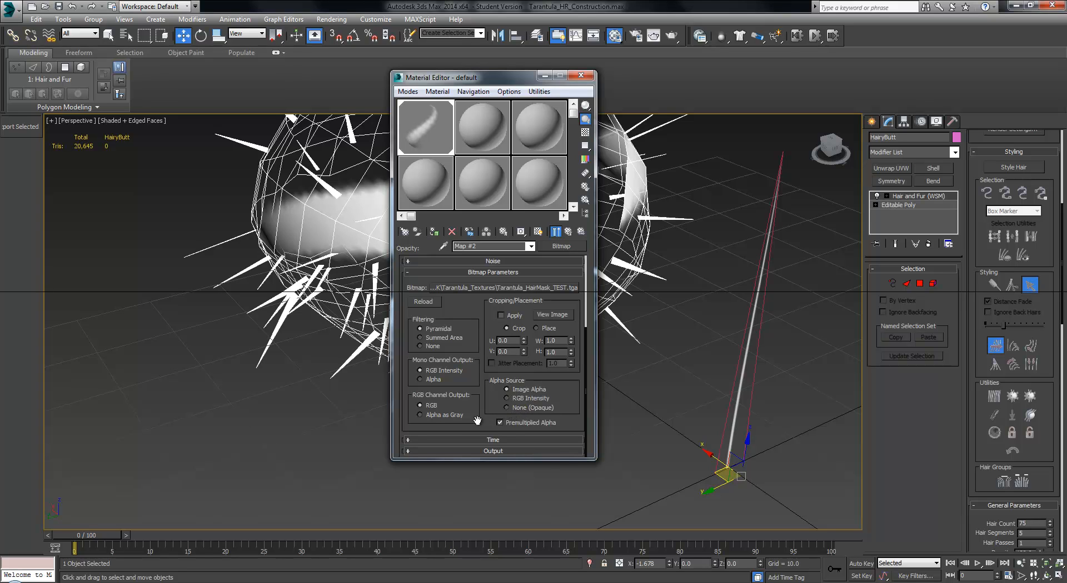
pyautogui.click(430, 415)
pyautogui.click(426, 380)
pyautogui.click(581, 75)
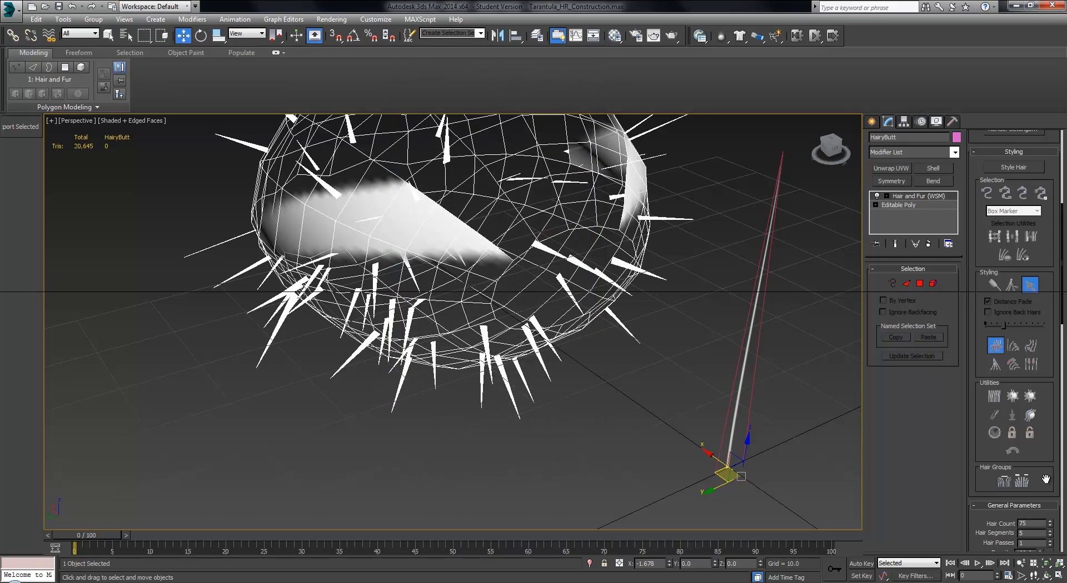
# - Examine the abdomen's hair material parameters and the Hair and Fur render effect settings
pyautogui.scroll(-10, 1045, 479)
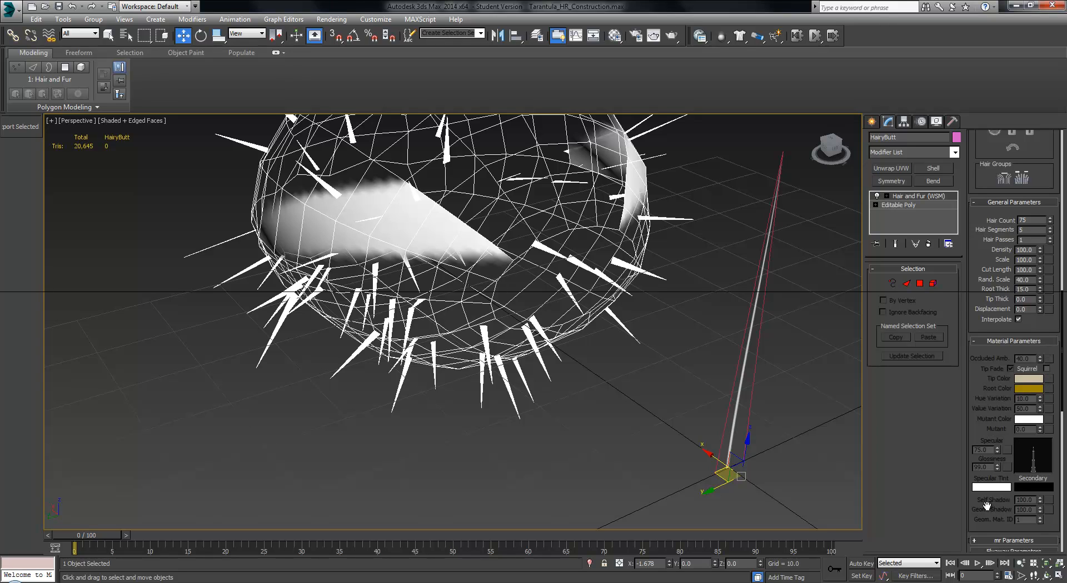
pyautogui.scroll(10, 995, 300)
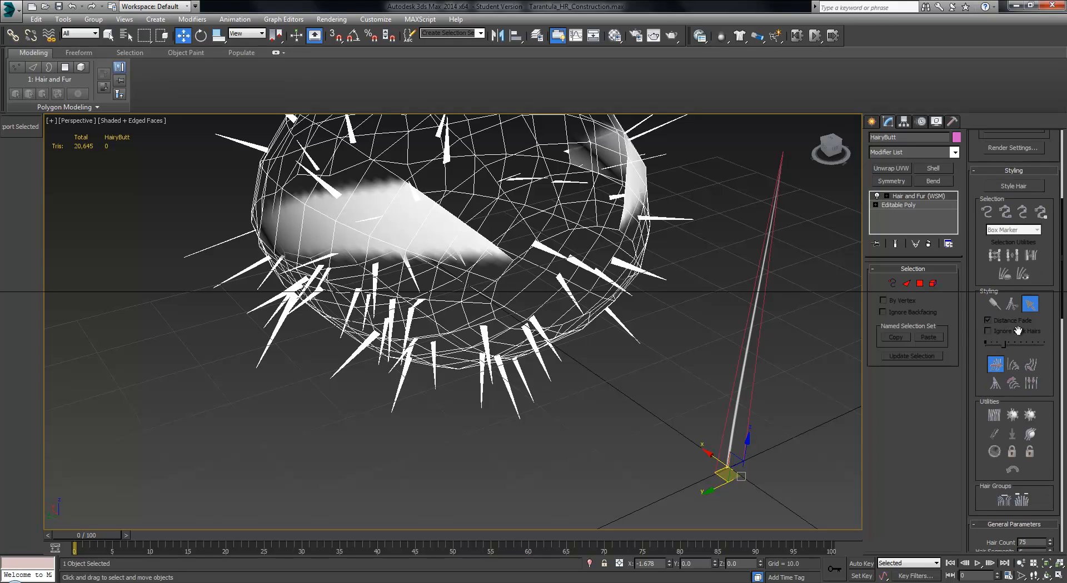
pyautogui.scroll(2, 1018, 331)
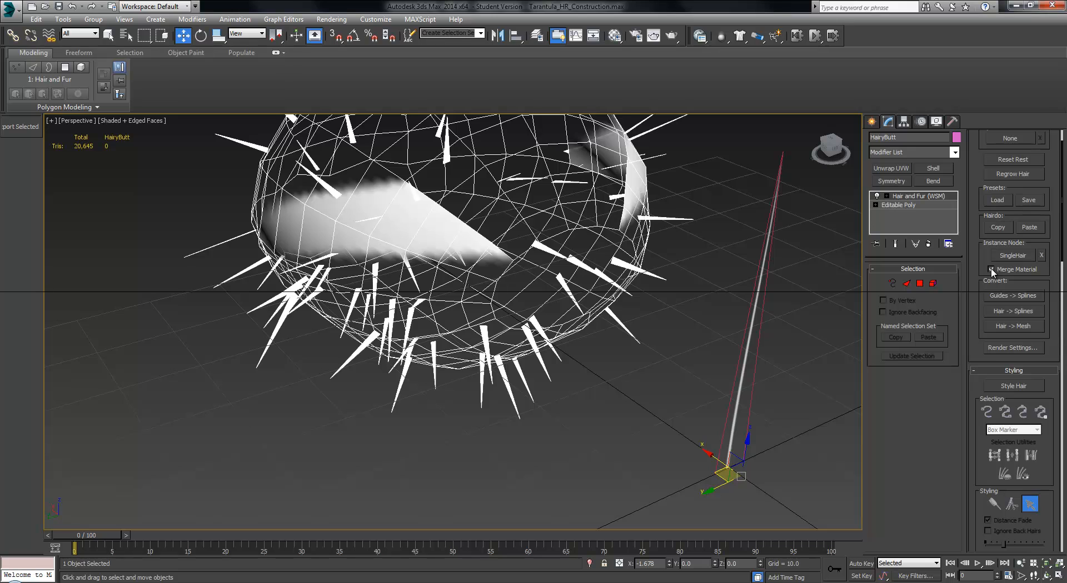
pyautogui.click(996, 349)
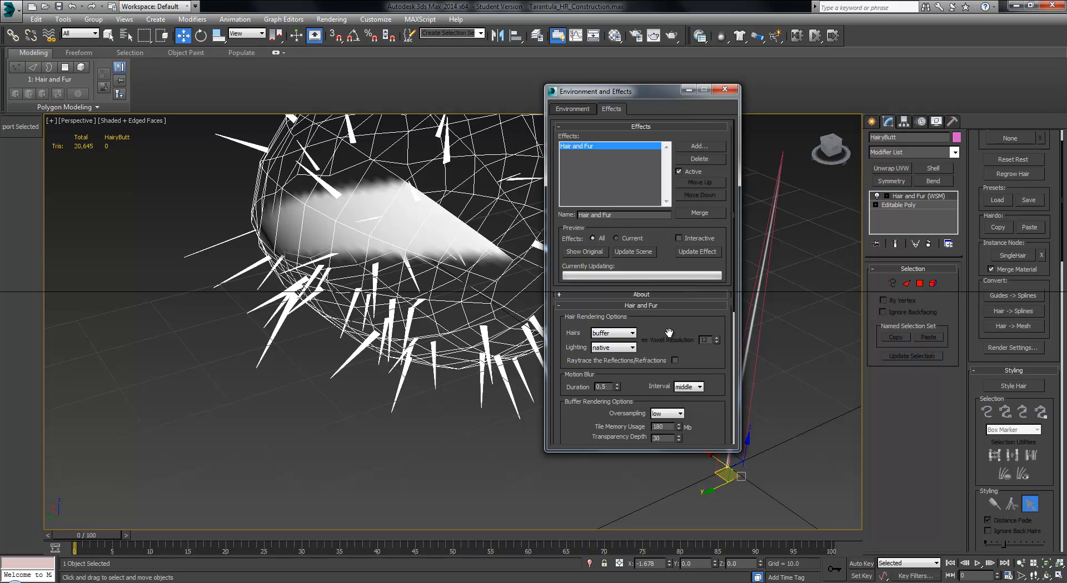
pyautogui.moveTo(669, 332); pyautogui.dragTo(651, 200)
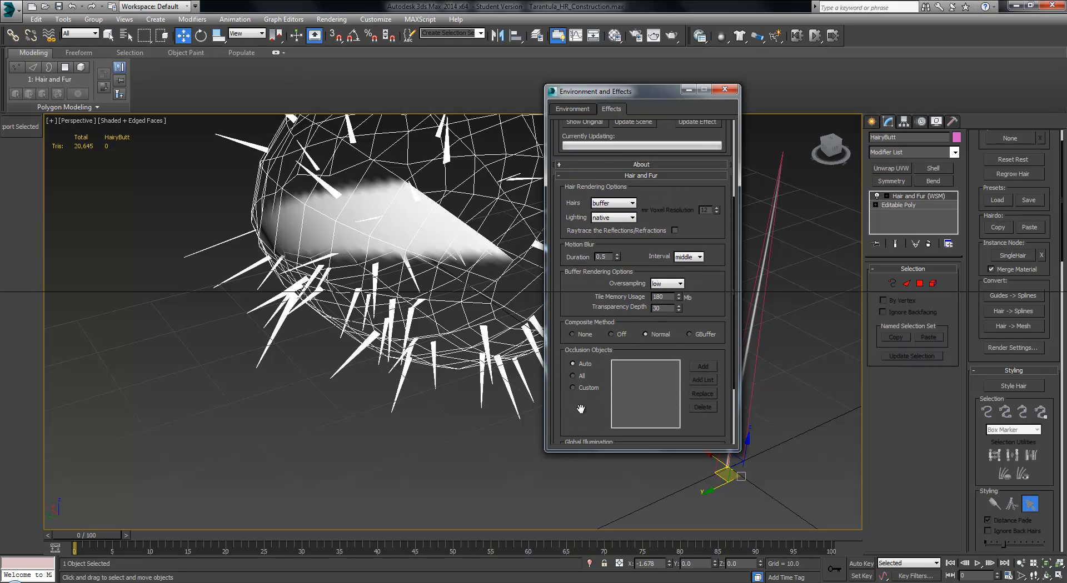
pyautogui.moveTo(581, 409); pyautogui.dragTo(590, 437)
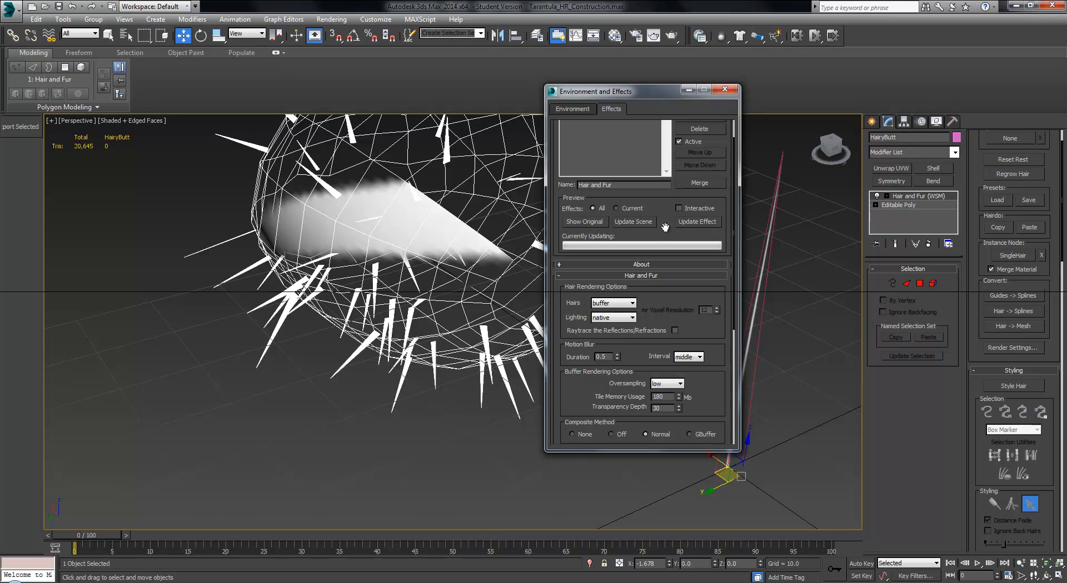
pyautogui.moveTo(663, 213); pyautogui.dragTo(675, 391)
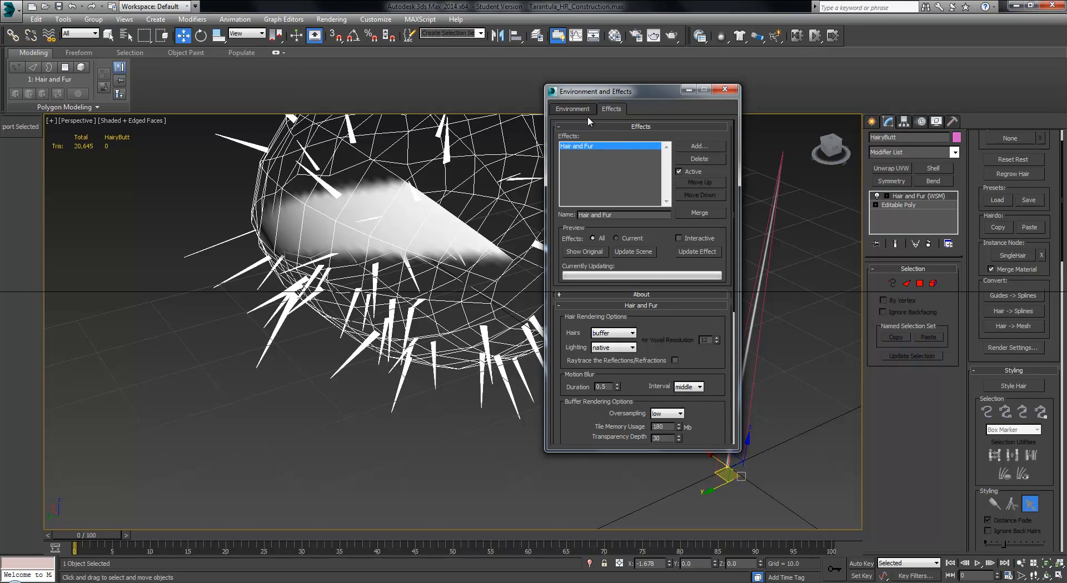
pyautogui.click(725, 89)
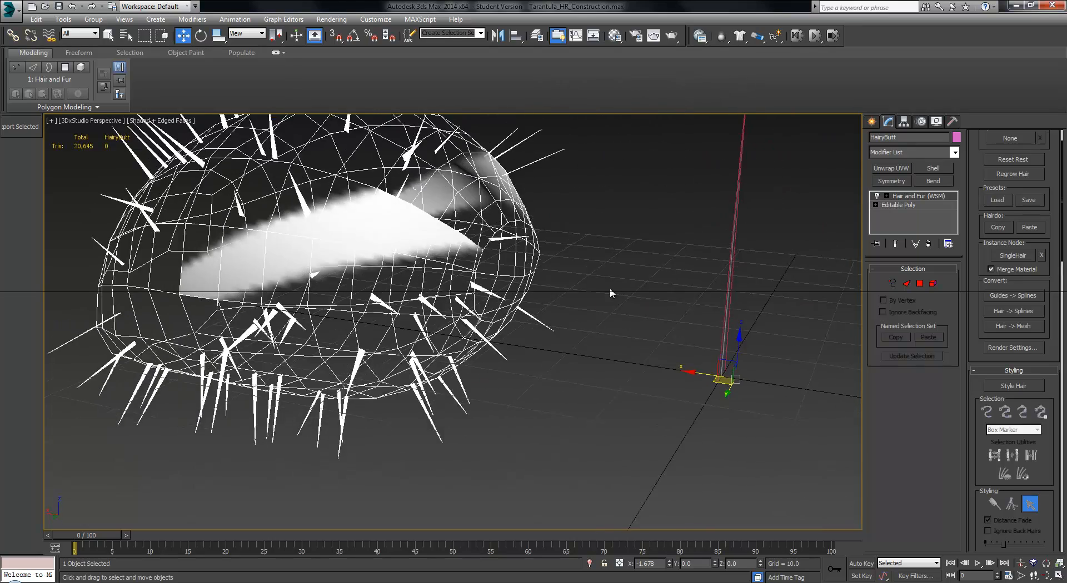
# - Return to the default material's maps and disable the Opacity map
pyautogui.press('m')
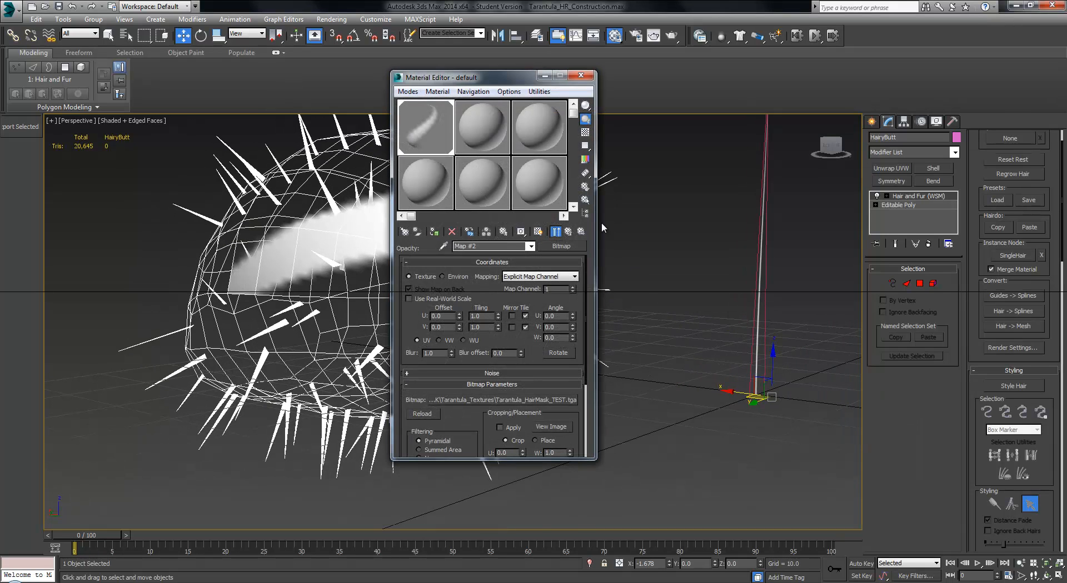
pyautogui.moveTo(525, 82); pyautogui.dragTo(717, 76)
pyautogui.click(759, 227)
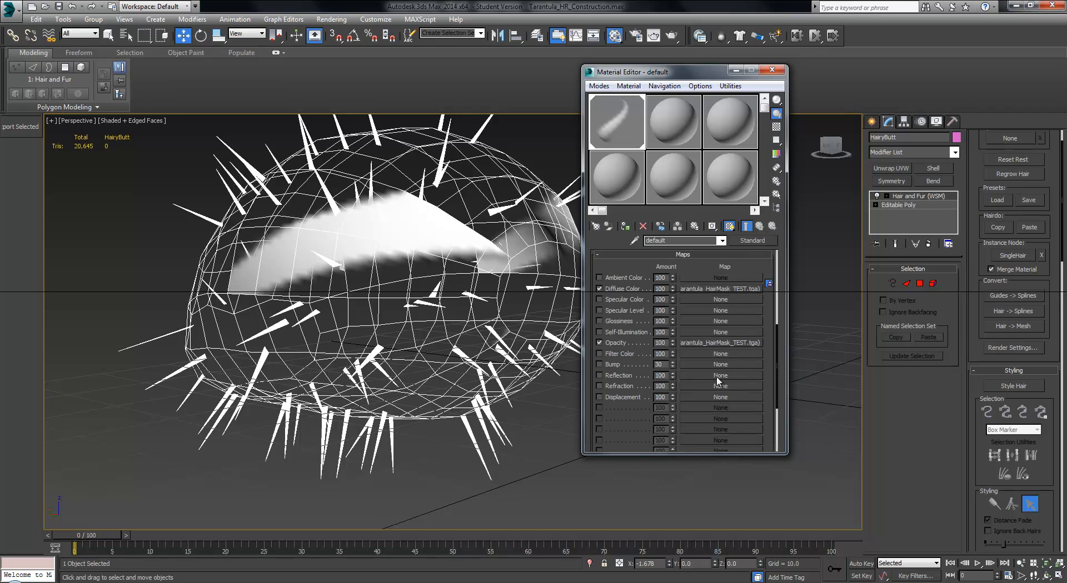
pyautogui.click(599, 343)
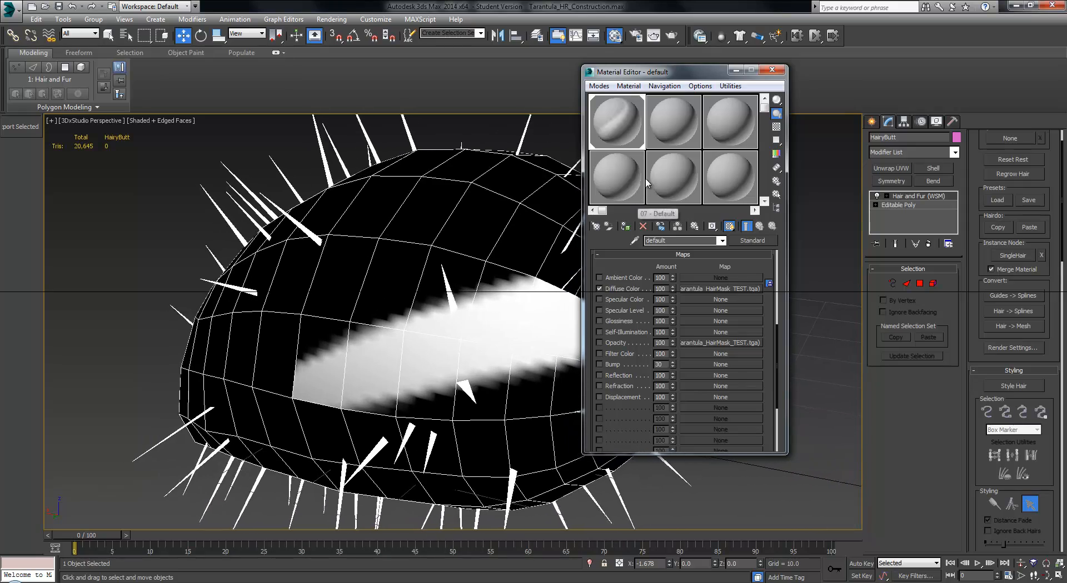
# - Close the material editor and set the abdomen's hair count to 3000 in the Hair and Fur general parameters
pyautogui.click(771, 70)
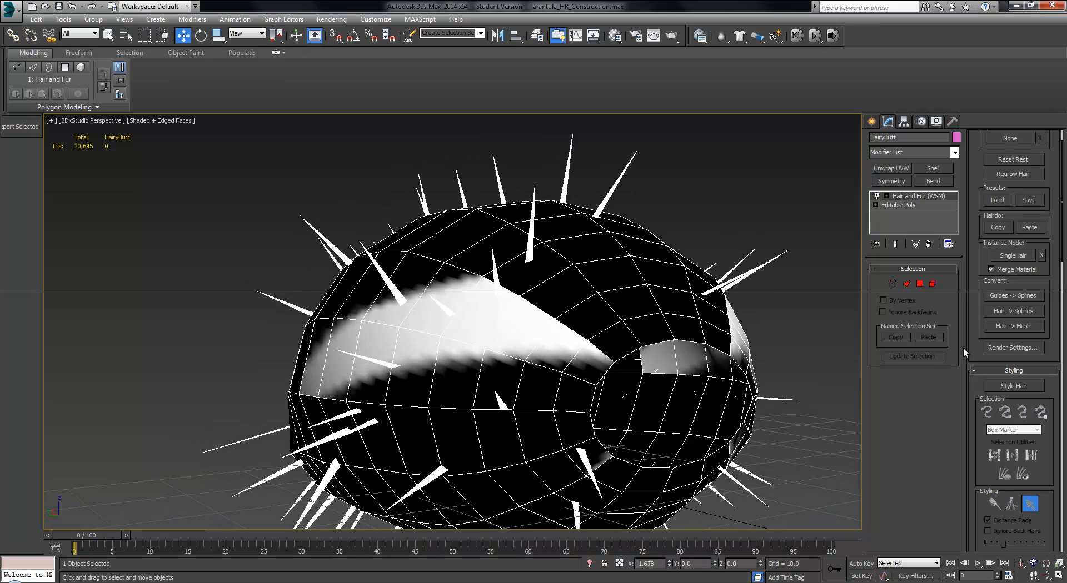
pyautogui.moveTo(1041, 470); pyautogui.dragTo(1036, 167)
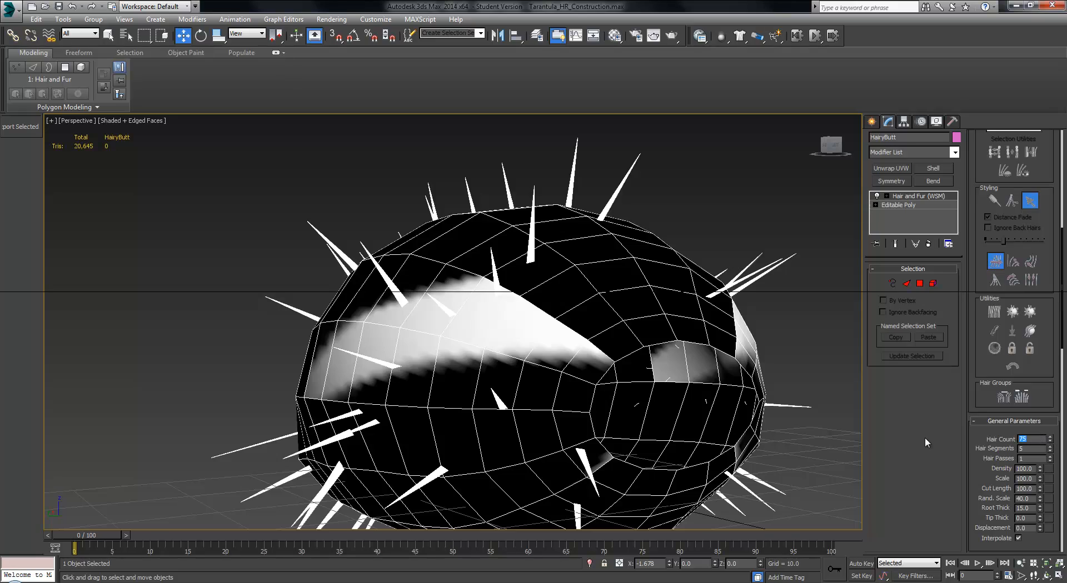
pyautogui.write('3000')
pyautogui.press('Return')
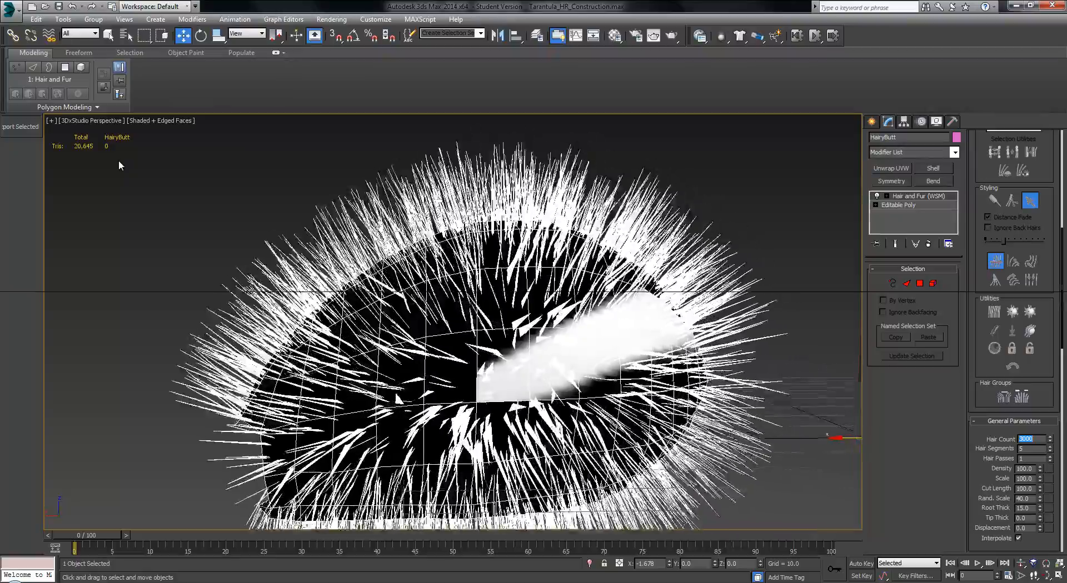
# - Try the lowest and highest random scale on the abdomen's hair, then settle on a random scale of 0
pyautogui.keyDown('alt'); pyautogui.moveTo(119, 160); pyautogui.dragTo(423, 311, button='middle'); pyautogui.keyUp('alt')
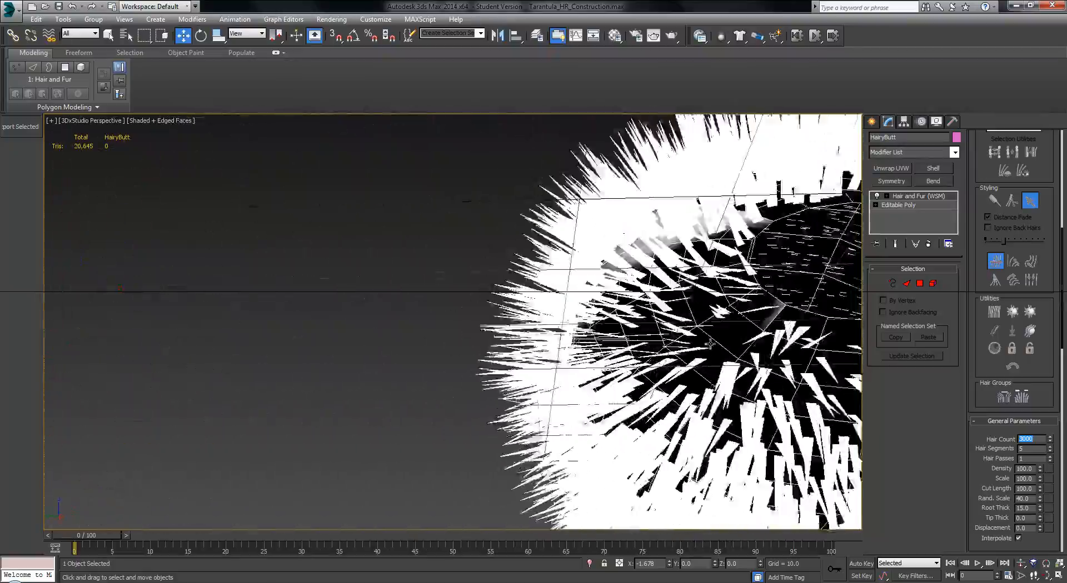
pyautogui.scroll(-8, 710, 344)
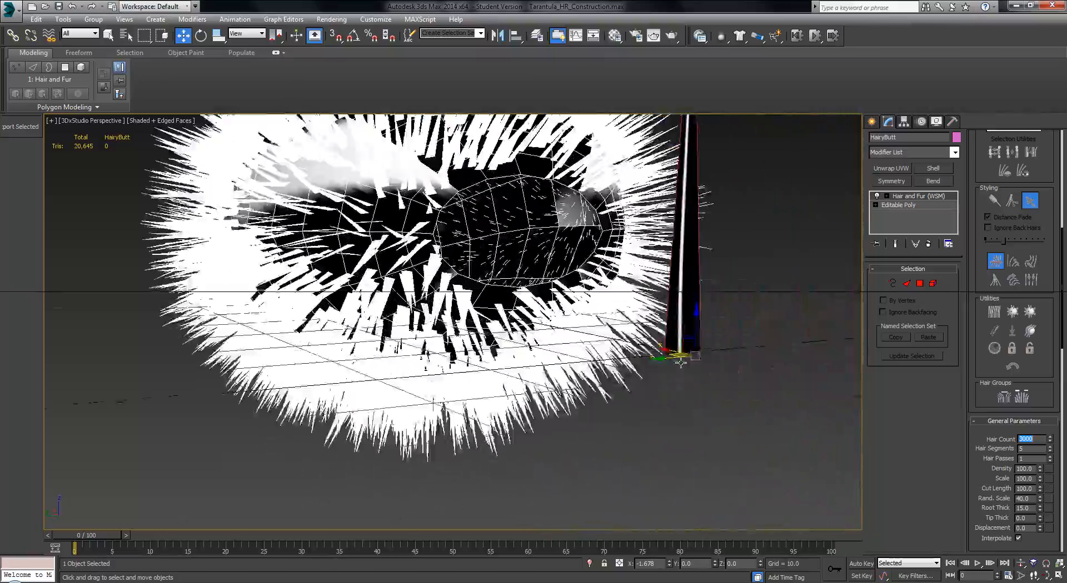
pyautogui.keyDown('alt'); pyautogui.moveTo(680, 362); pyautogui.dragTo(478, 339, button='middle'); pyautogui.keyUp('alt')
pyautogui.scroll(6, 461, 335)
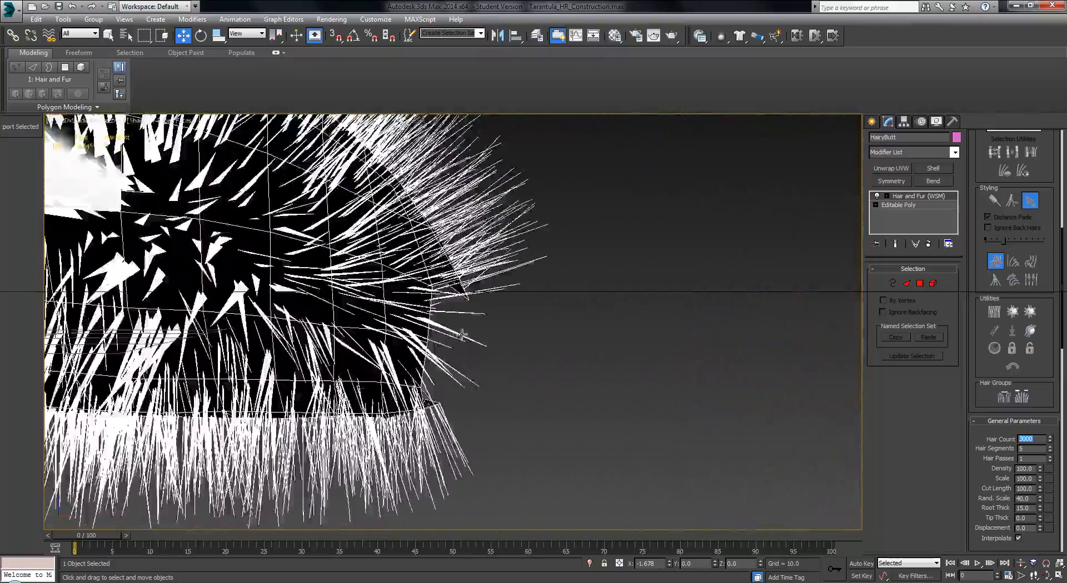
pyautogui.scroll(-6, 461, 336)
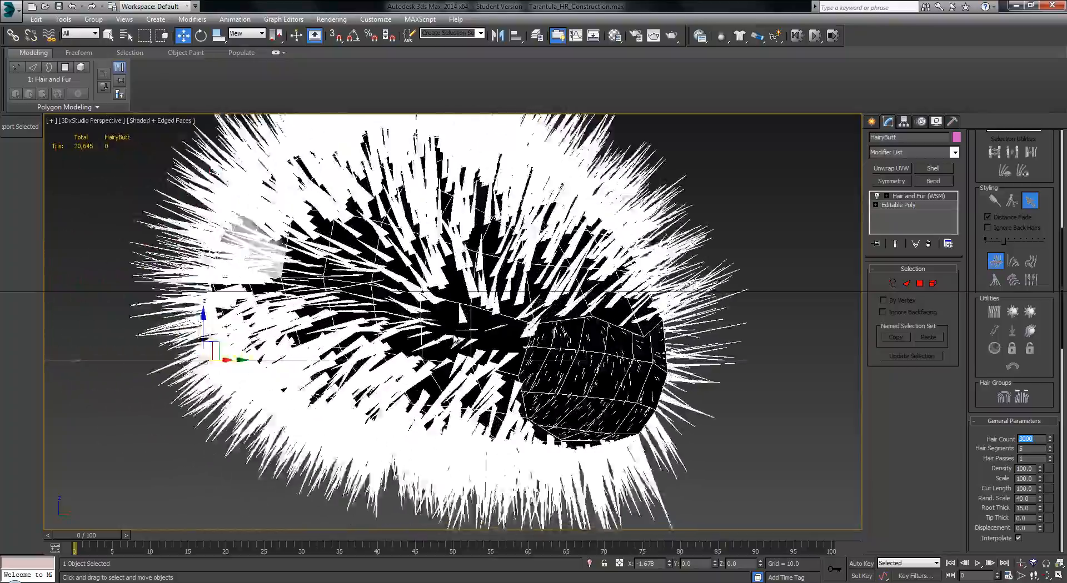
pyautogui.keyDown('alt'); pyautogui.moveTo(456, 339); pyautogui.dragTo(694, 213, button='middle'); pyautogui.keyUp('alt')
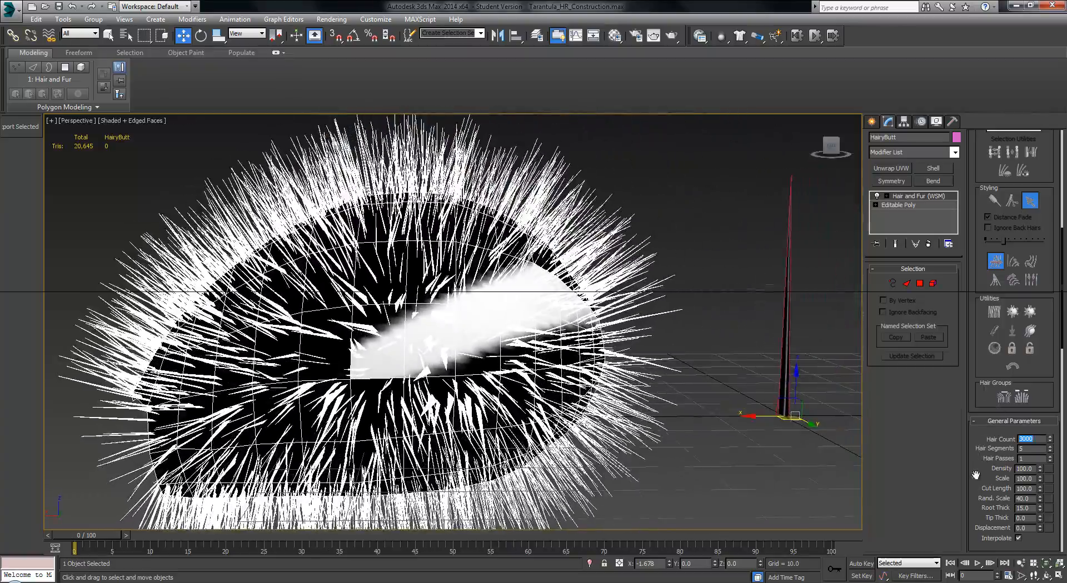
pyautogui.moveTo(976, 475); pyautogui.dragTo(971, 335)
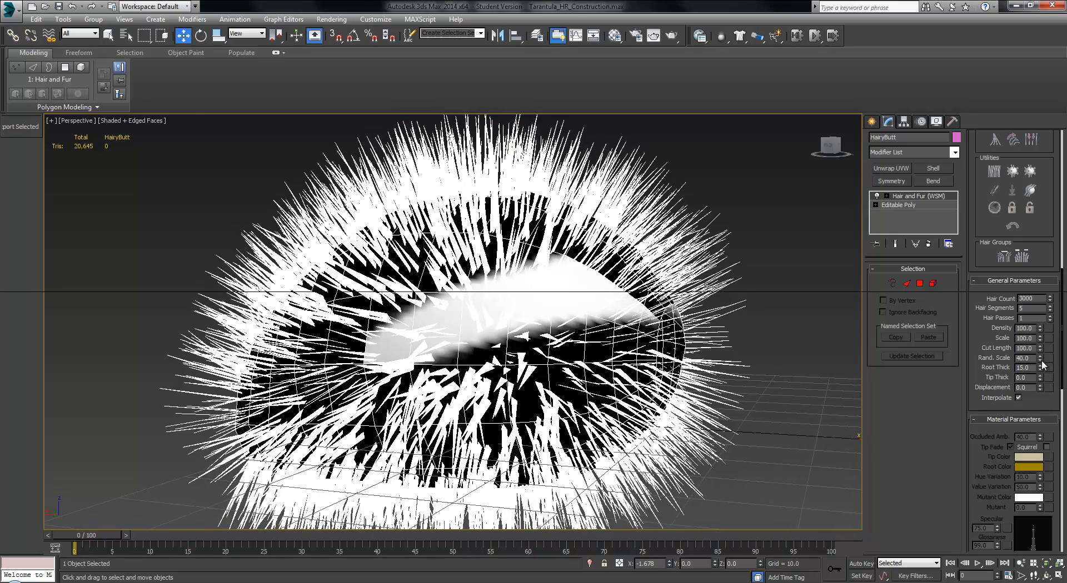
pyautogui.moveTo(1036, 409); pyautogui.dragTo(1037, 437)
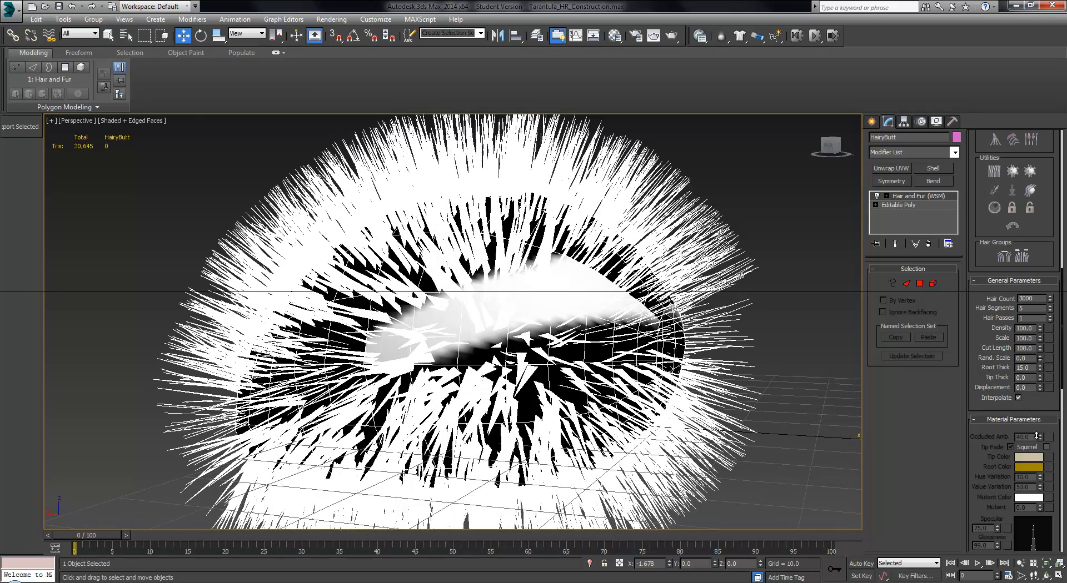
pyautogui.moveTo(1054, 349); pyautogui.dragTo(1059, 268)
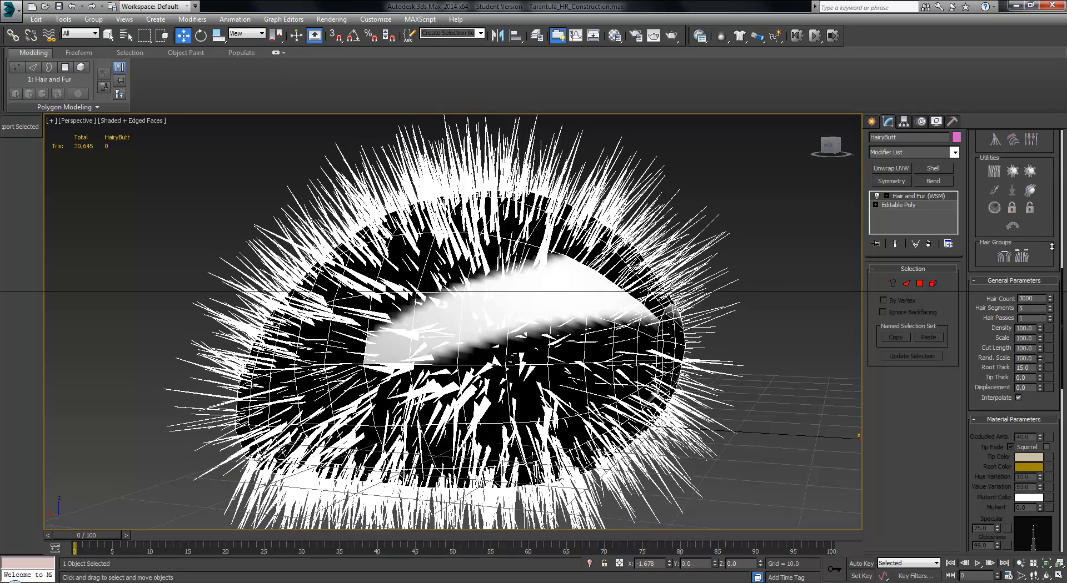
pyautogui.moveTo(1064, 403); pyautogui.dragTo(1064, 439)
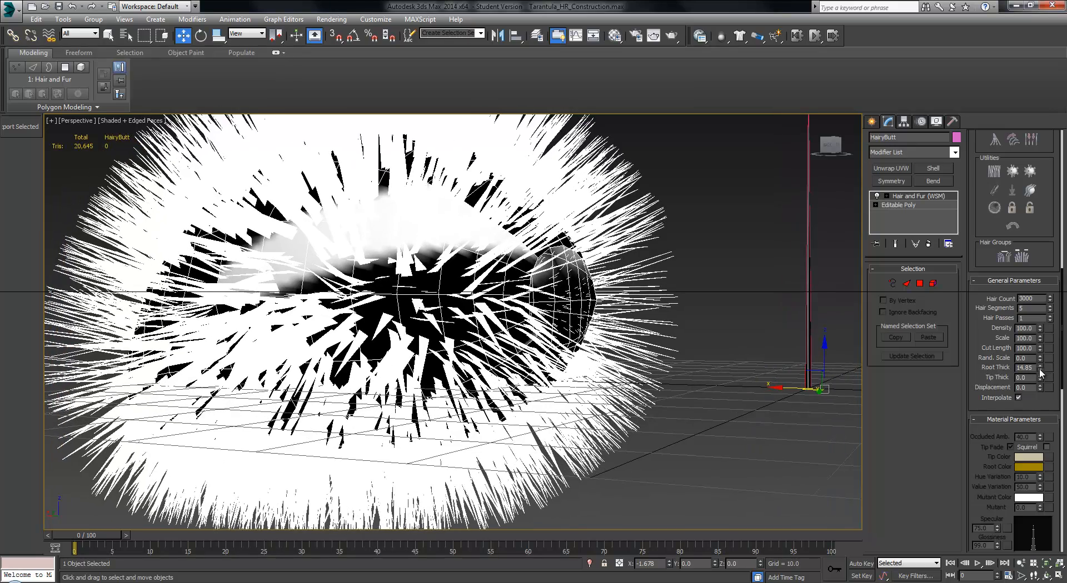
# - Thin the hair roots by setting the root thickness to 3.5
pyautogui.moveTo(1038, 390)
pyautogui.mouseDown()
pyautogui.moveTo(1033, 423)
pyautogui.moveTo(1029, 400)
pyautogui.mouseUp()
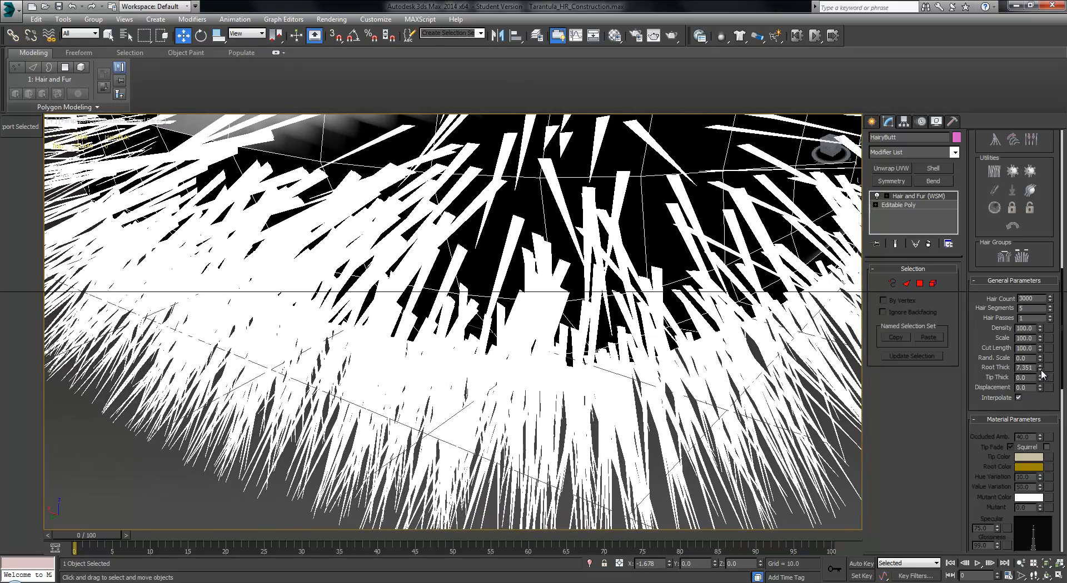
pyautogui.moveTo(1042, 369); pyautogui.dragTo(1042, 385)
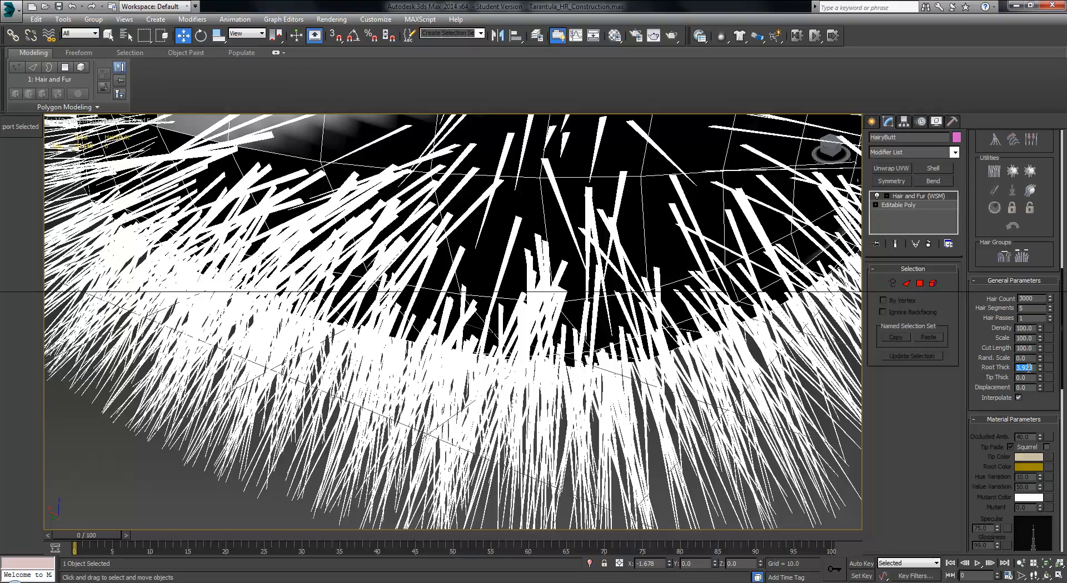
pyautogui.press('Return')
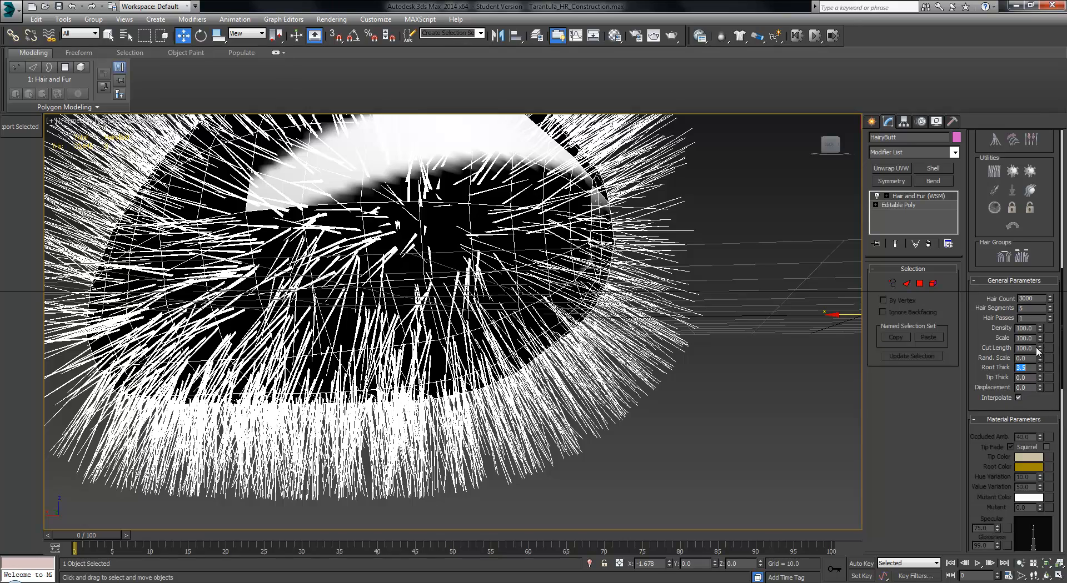
# - Try shorter and full-length hair, then set the cut length to 85 and the hair segments to 1
pyautogui.moveTo(1043, 353); pyautogui.dragTo(1046, 407)
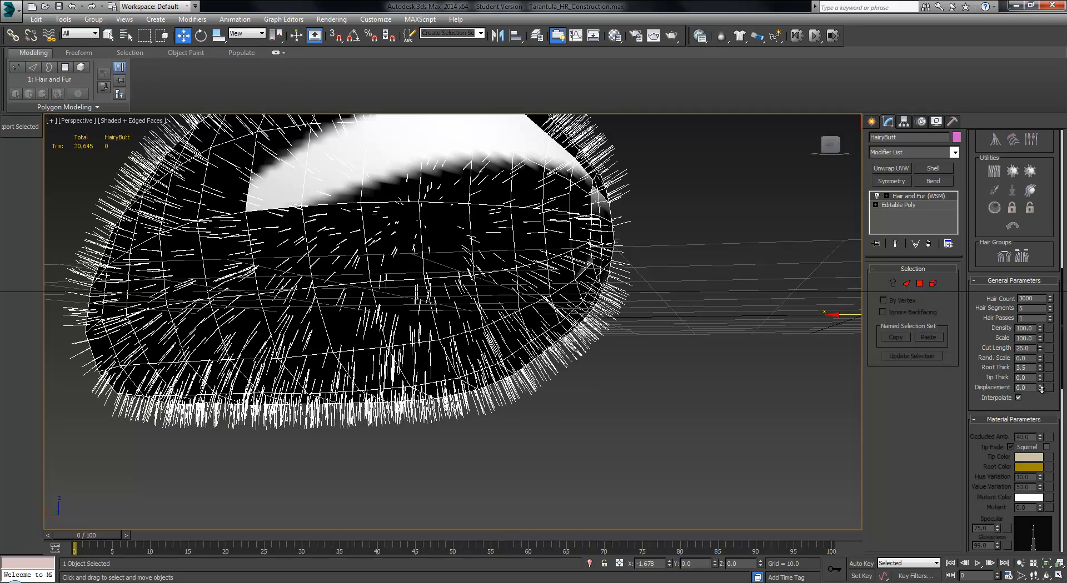
pyautogui.moveTo(1041, 362); pyautogui.dragTo(1035, 339)
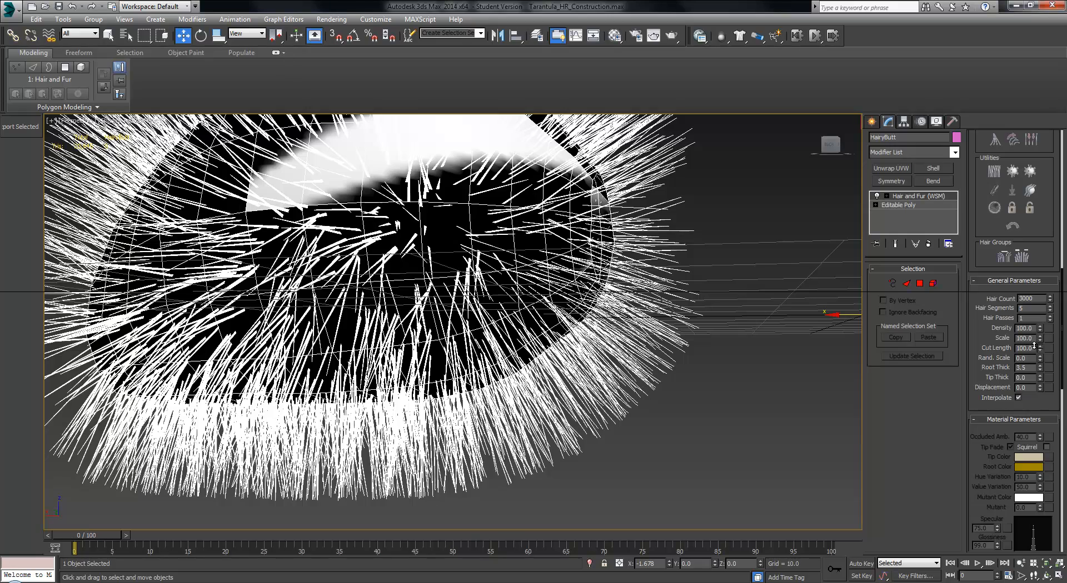
pyautogui.moveTo(1035, 349); pyautogui.dragTo(1035, 357)
pyautogui.scroll(-3, 781, 324)
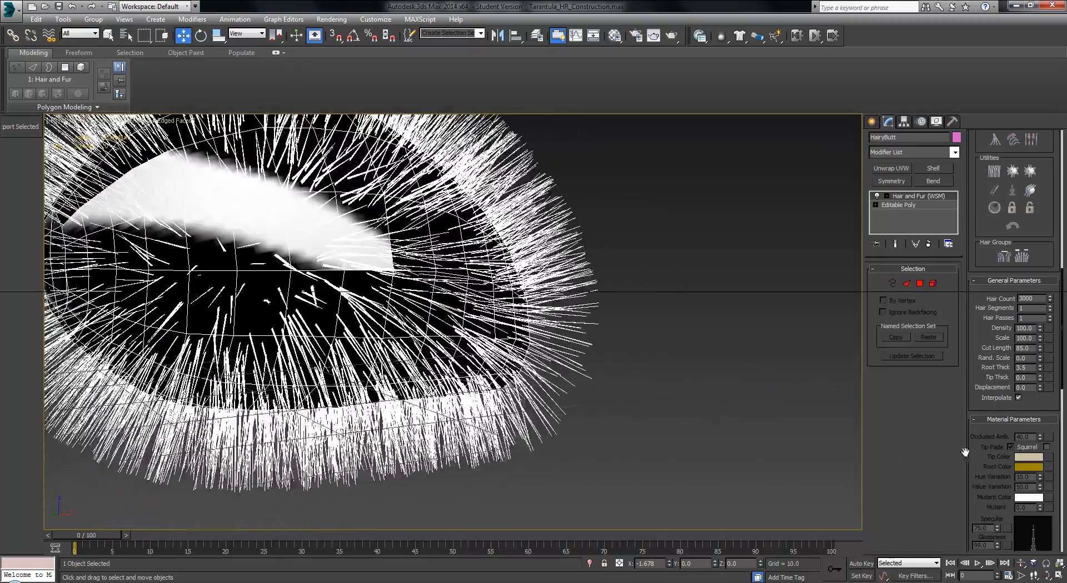
# - Review the hair's material, mr, flyaway and clumping parameters, collapsing the mr and flyaway groups
pyautogui.moveTo(981, 449); pyautogui.dragTo(979, 221)
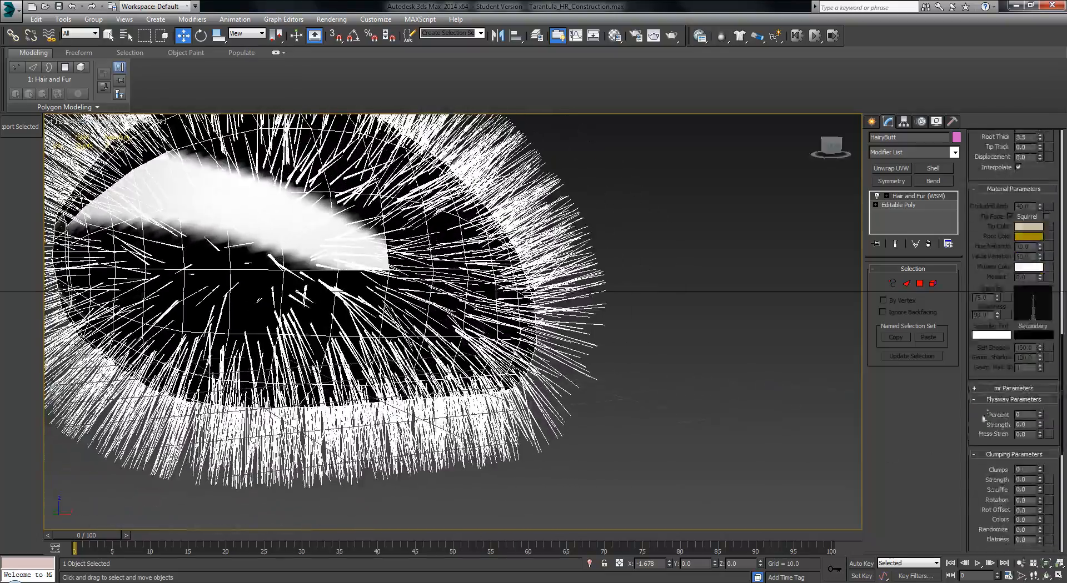
pyautogui.moveTo(981, 425); pyautogui.dragTo(975, 371)
pyautogui.click(975, 334)
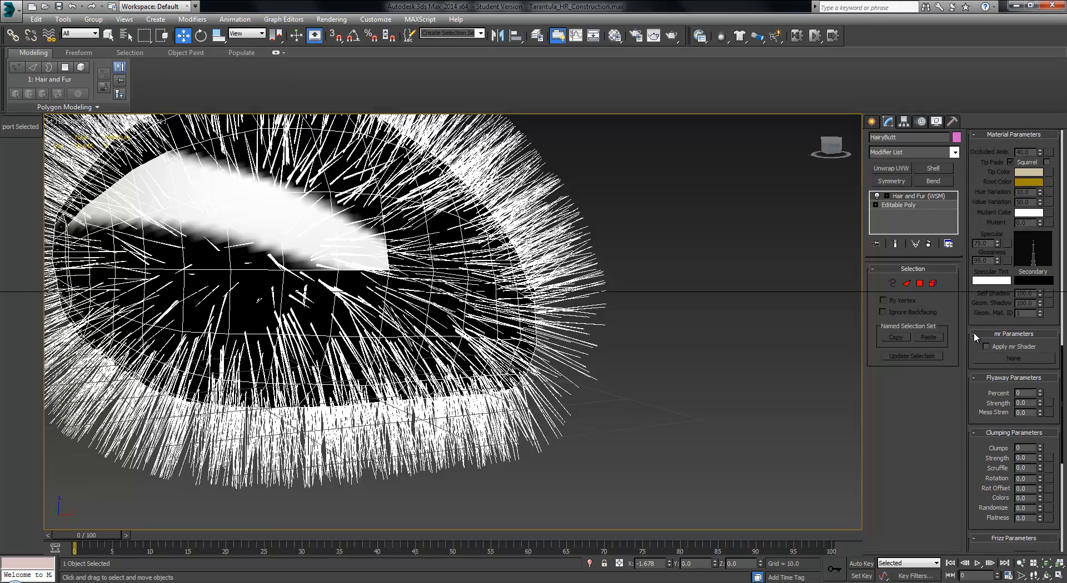
pyautogui.click(978, 334)
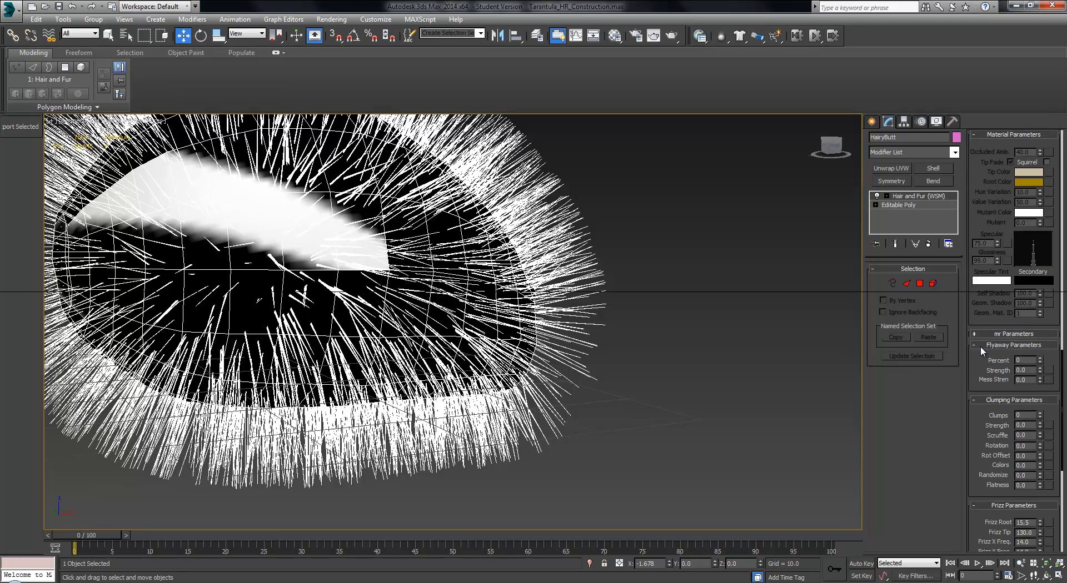
pyautogui.click(981, 346)
pyautogui.click(1040, 370)
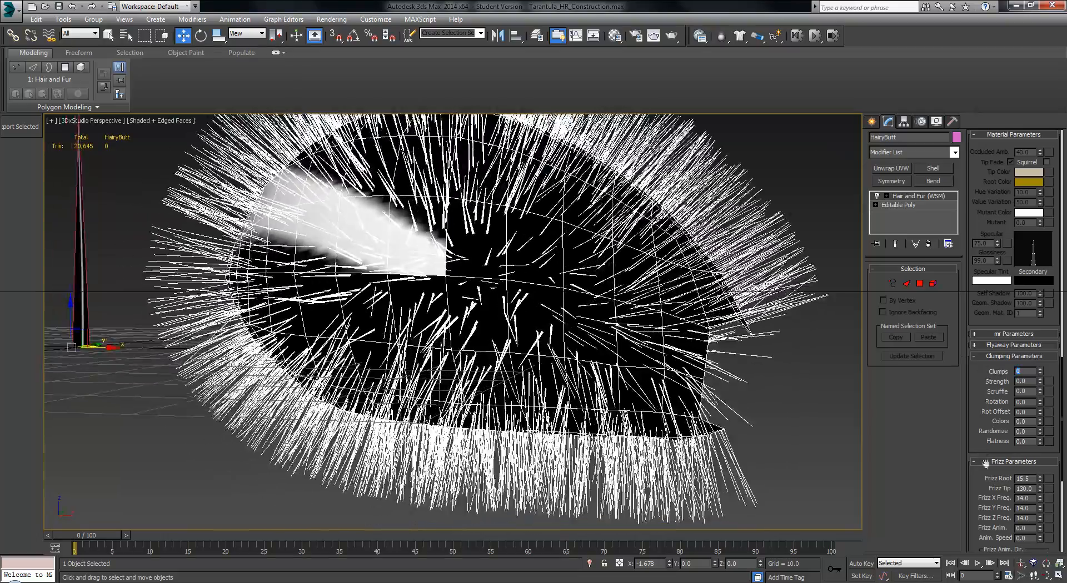
# - Straighten the hair by setting frizz root to 0, trying a frizz tip of 360, and settling on frizz tip 0
pyautogui.moveTo(986, 462); pyautogui.dragTo(979, 400)
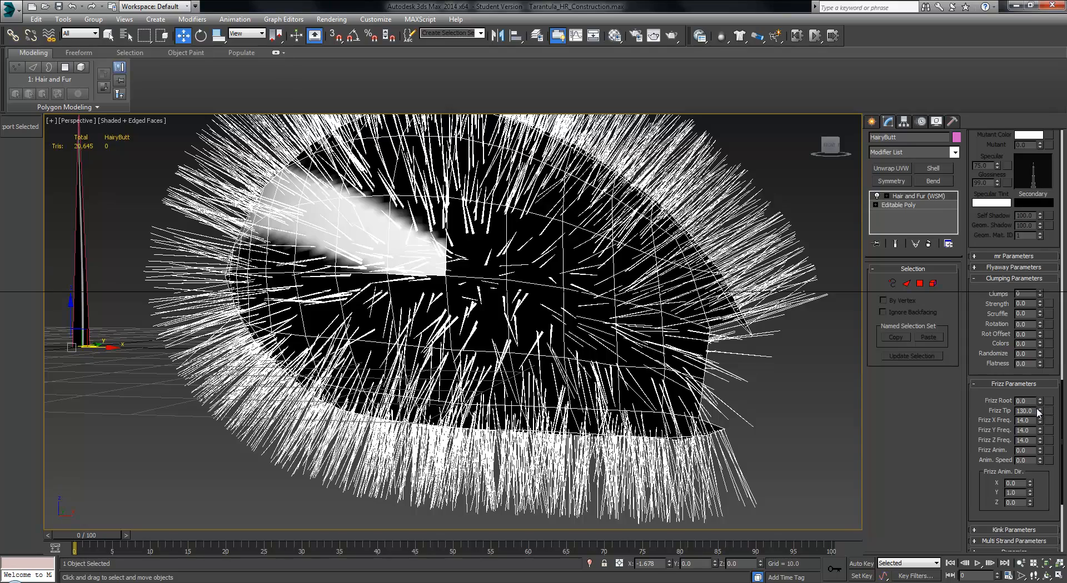
pyautogui.moveTo(1040, 413); pyautogui.dragTo(1047, 201)
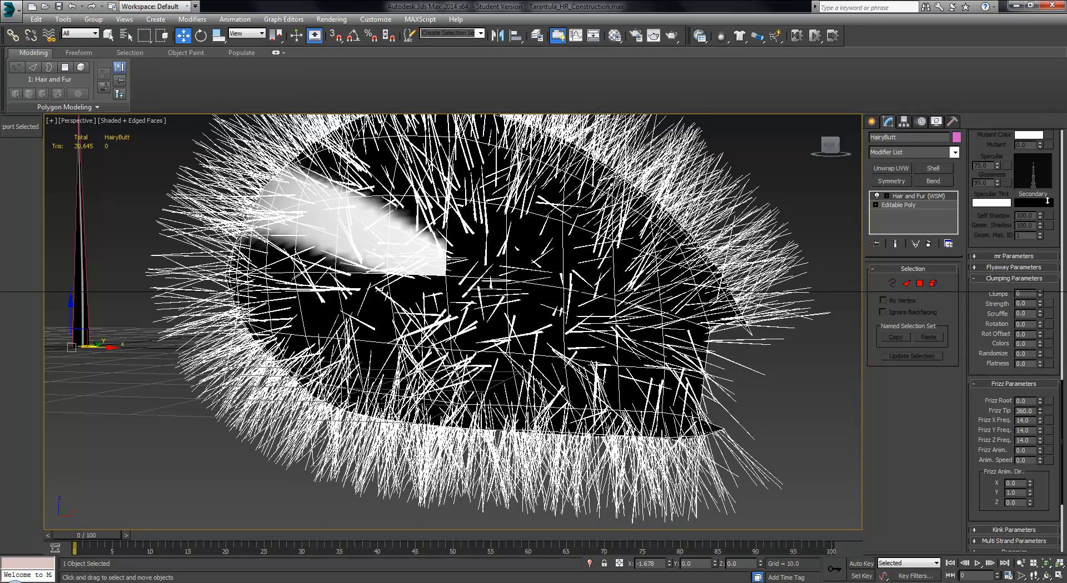
pyautogui.moveTo(1019, 276); pyautogui.dragTo(1012, 204)
pyautogui.moveTo(1017, 300); pyautogui.dragTo(1036, 514)
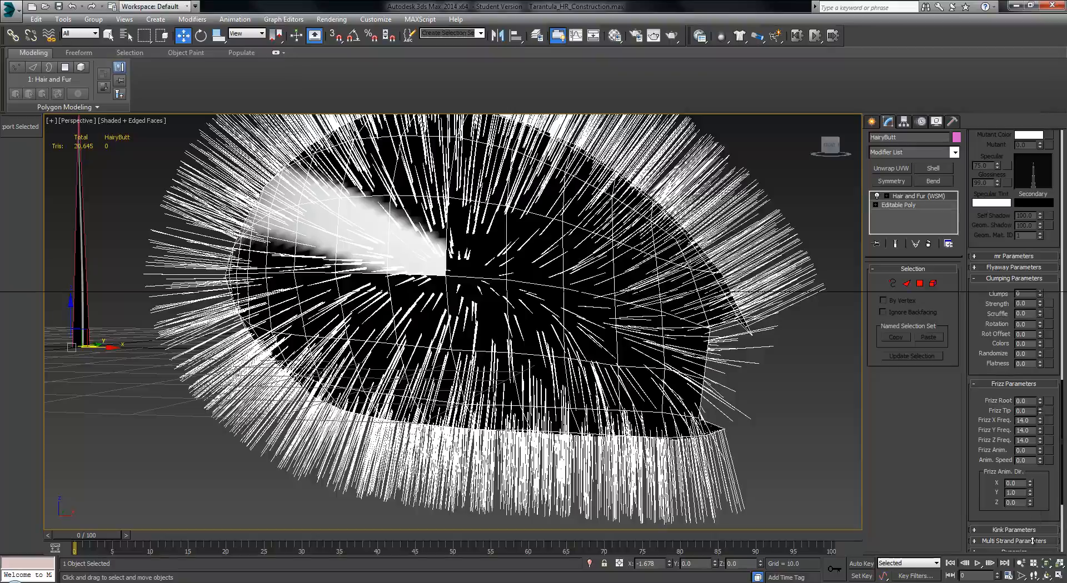
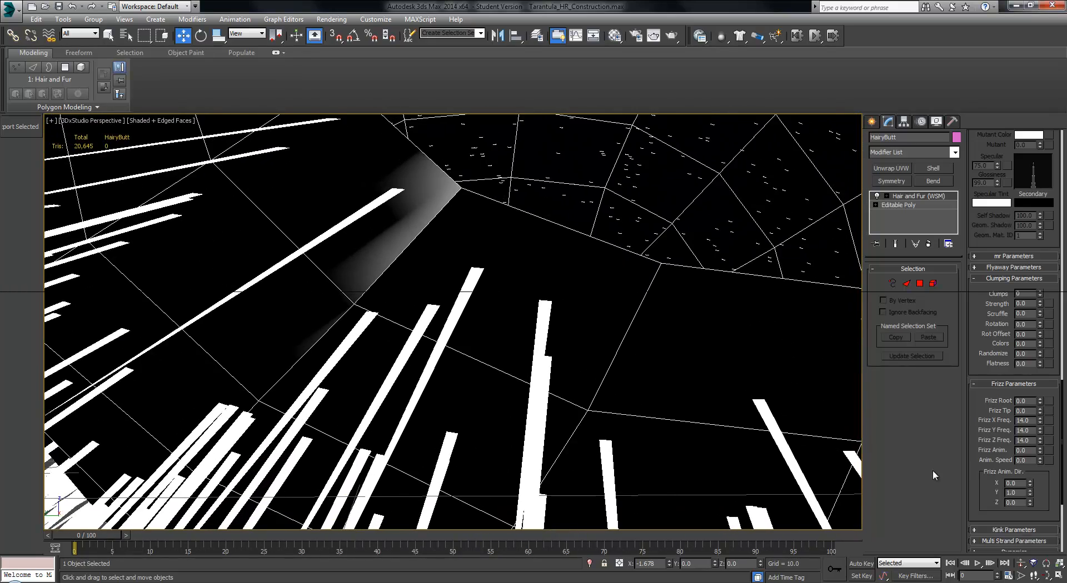
# - Turn off the As Geometry display of the HairyButt hairs in the Hair and Fur display settings
pyautogui.moveTo(969, 495); pyautogui.dragTo(968, 316)
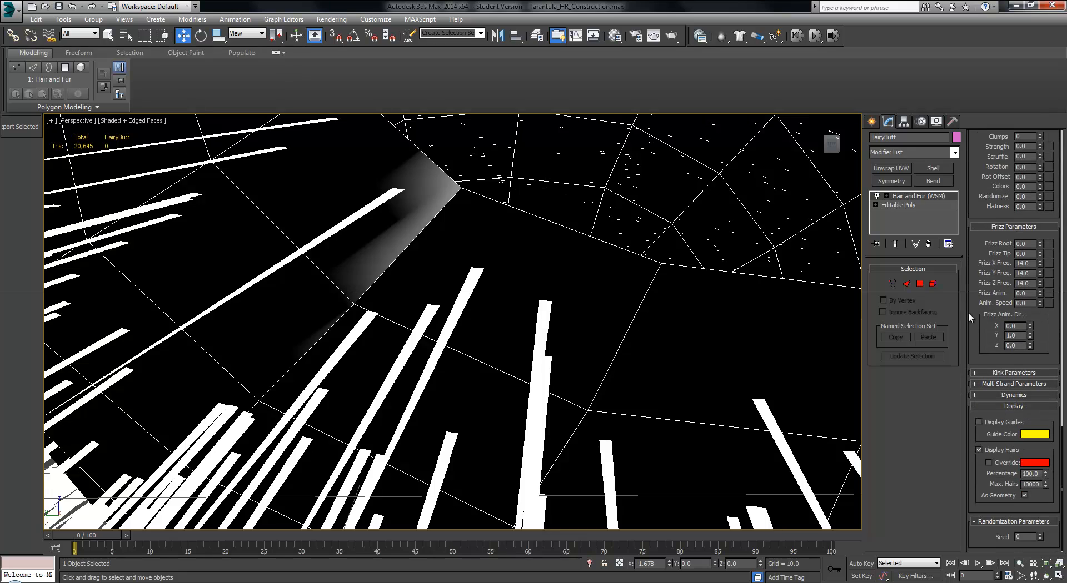
pyautogui.click(987, 407)
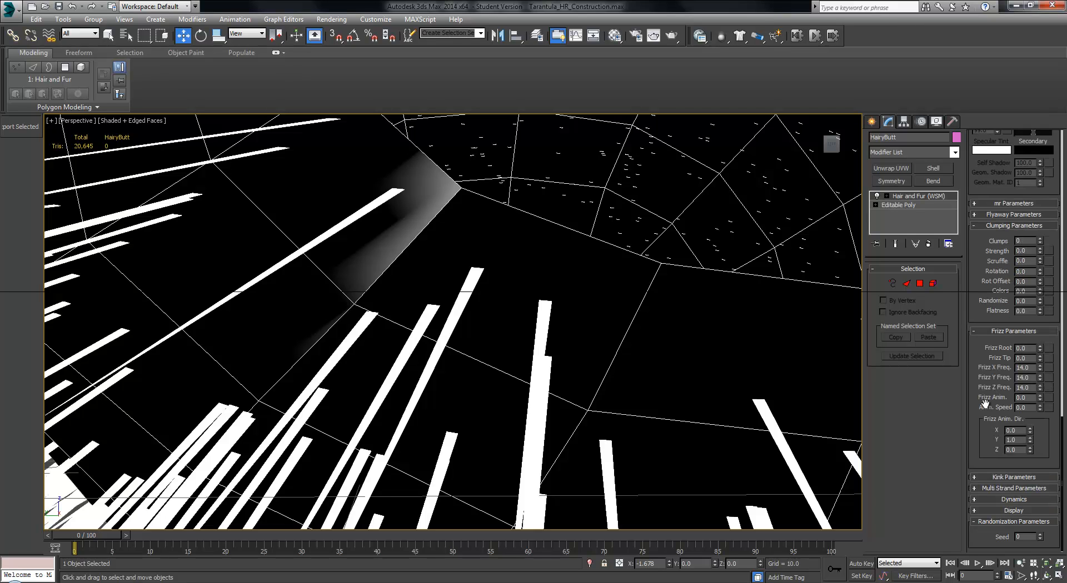
pyautogui.click(996, 511)
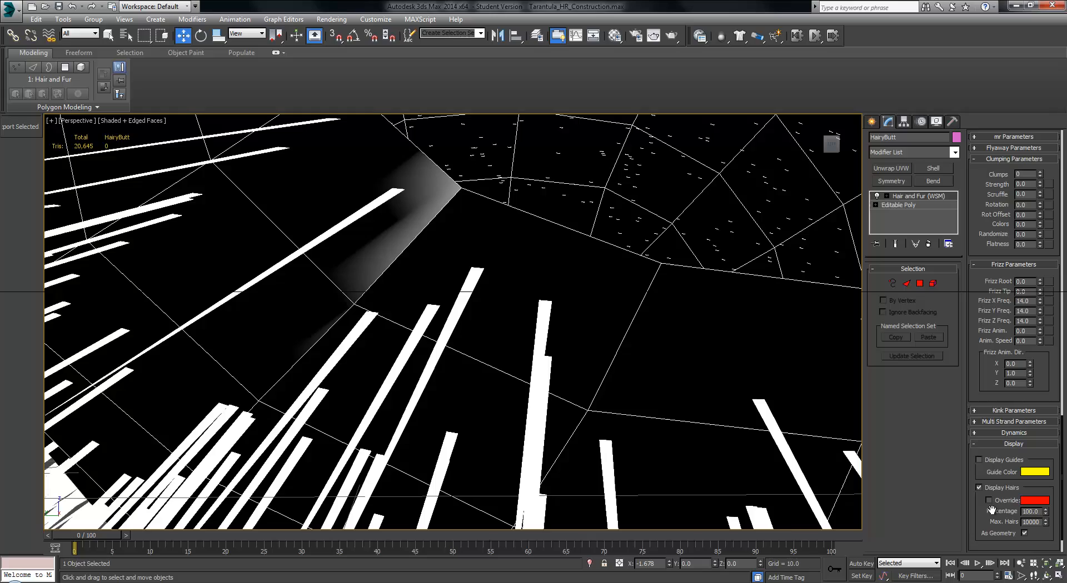
pyautogui.click(1024, 532)
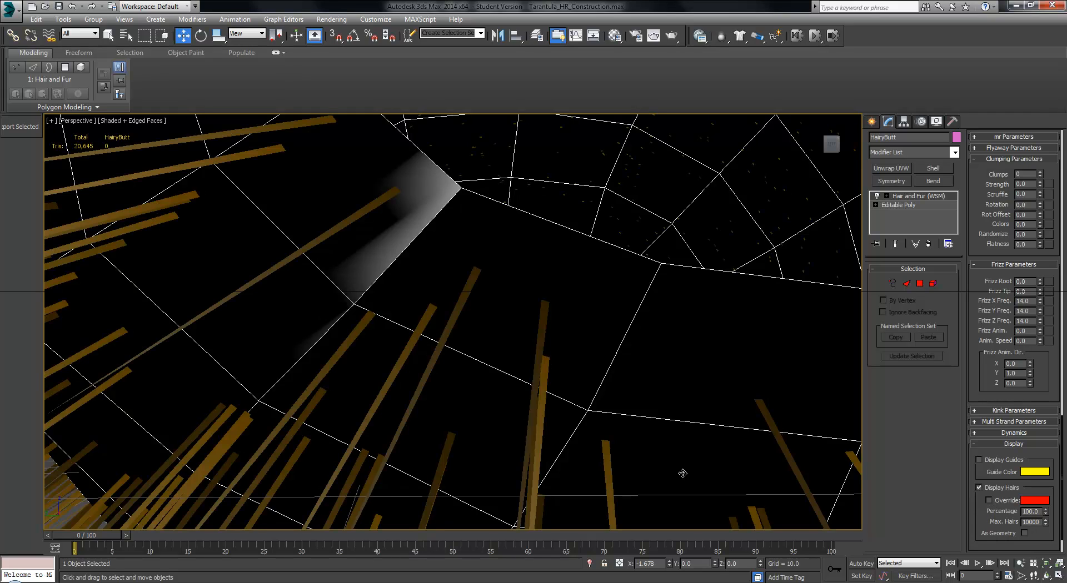
pyautogui.scroll(-10, 295, 291)
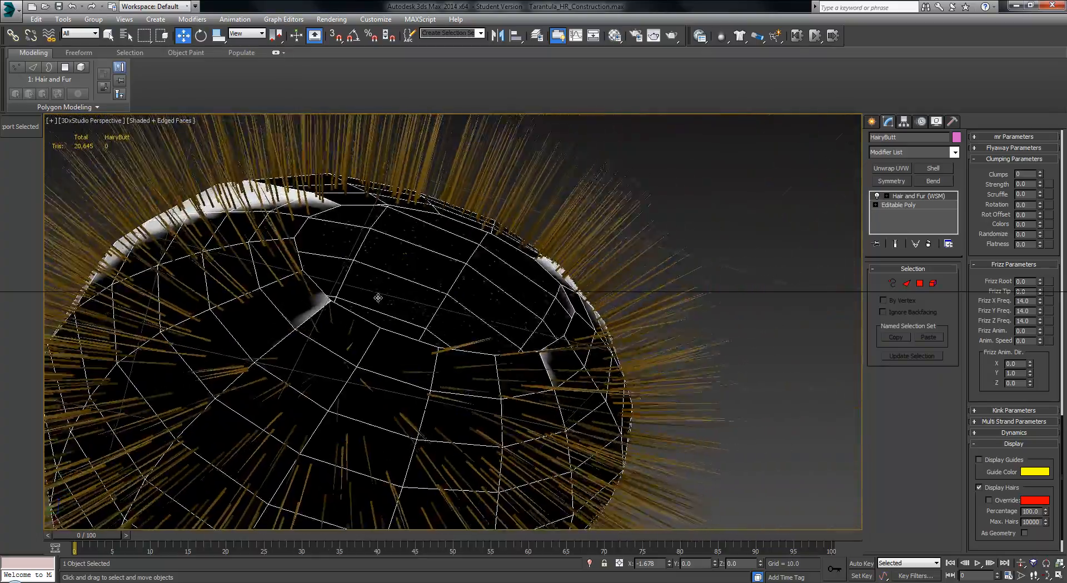
pyautogui.keyDown('alt'); pyautogui.moveTo(378, 298); pyautogui.dragTo(694, 378, button='middle'); pyautogui.keyUp('alt')
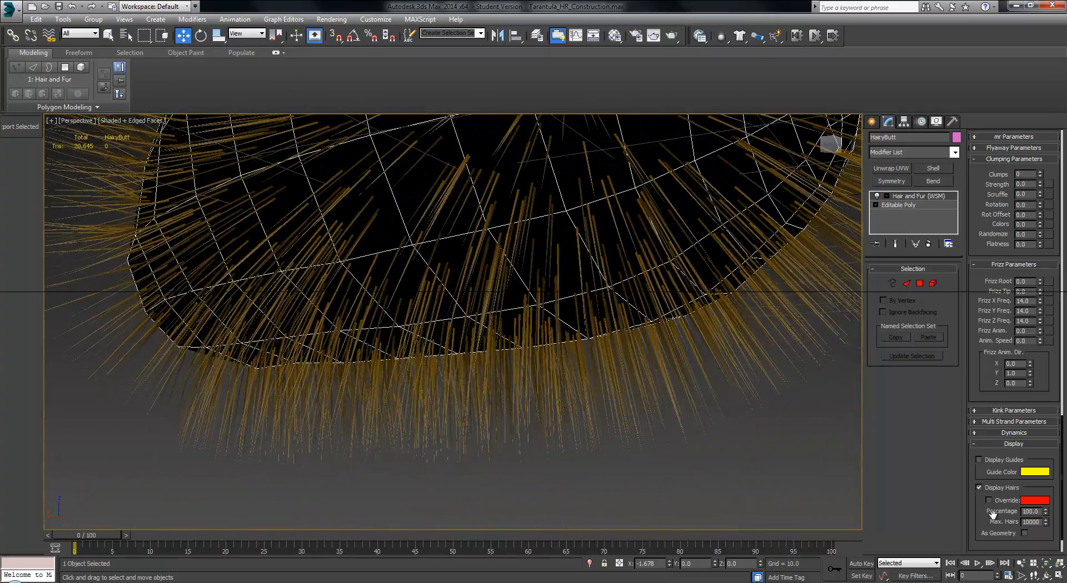
pyautogui.click(1026, 533)
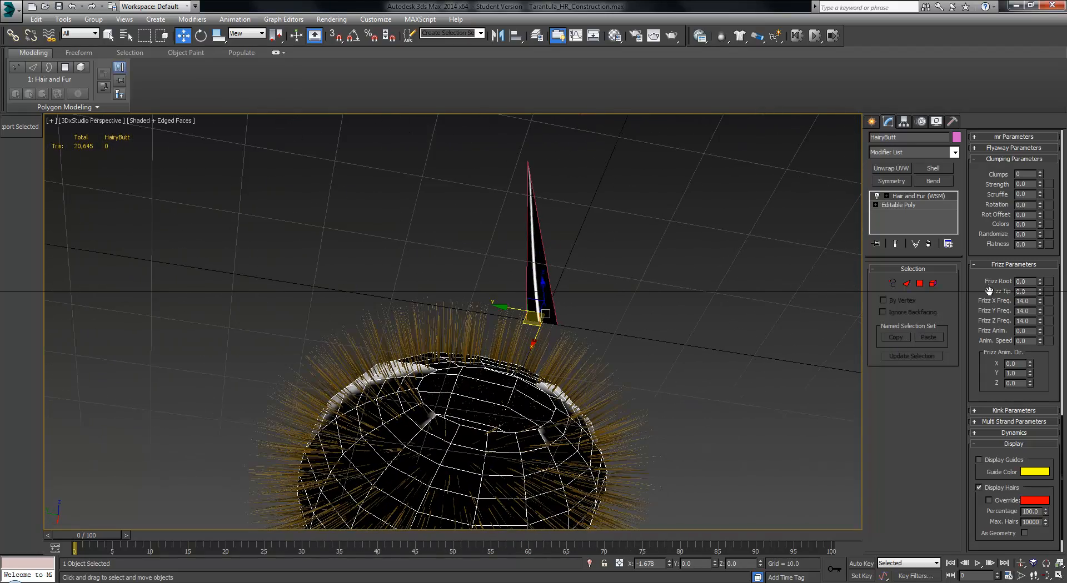
# - Collapse the Clumping, Frizz, Display, Randomization and Material parameter sections of the Hair and Fur modifier
pyautogui.scroll(3, 1009, 269)
pyautogui.click(1007, 256)
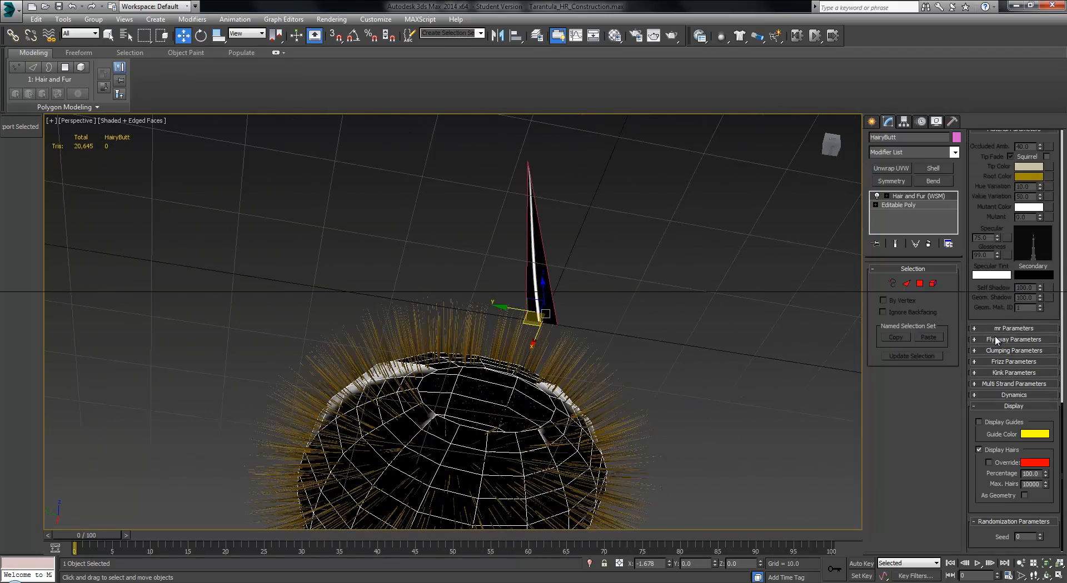
pyautogui.click(990, 406)
pyautogui.click(998, 523)
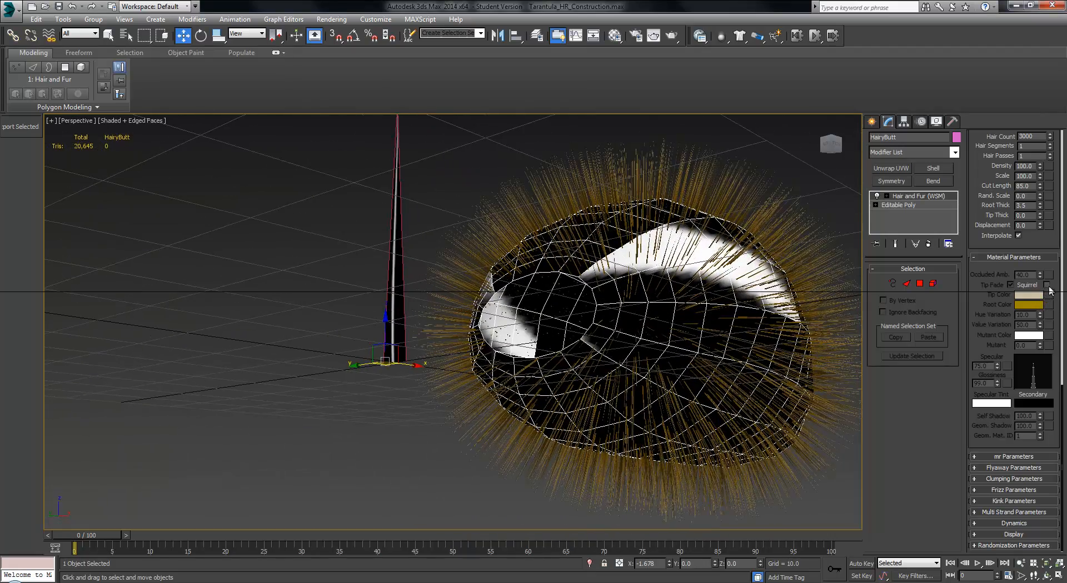
pyautogui.click(996, 258)
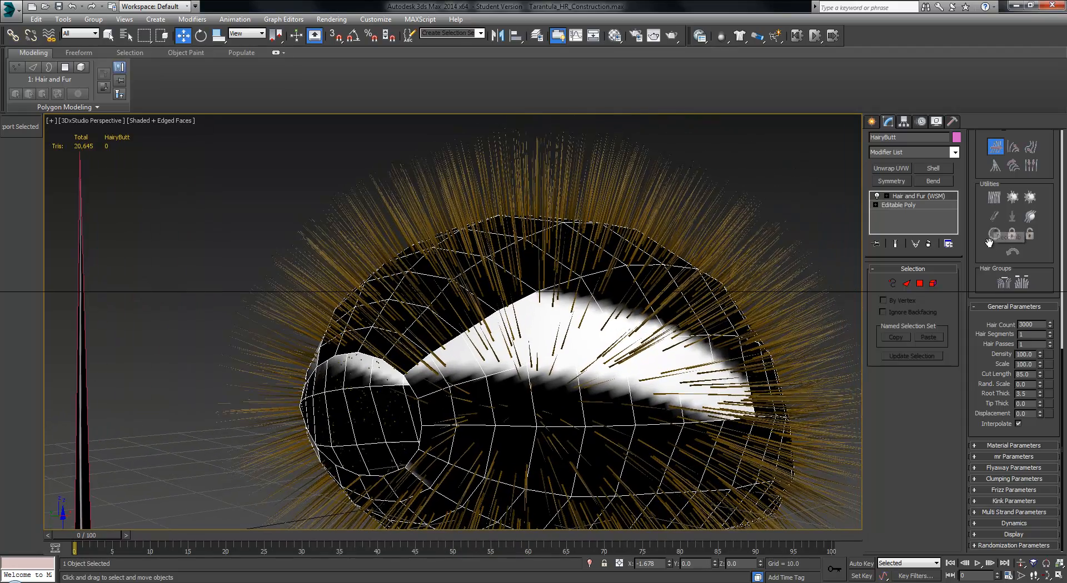
# - Start styling the hair and shorten the hairs along the abdomen's underside with the Hair Cut tool
pyautogui.moveTo(989, 235); pyautogui.dragTo(988, 357)
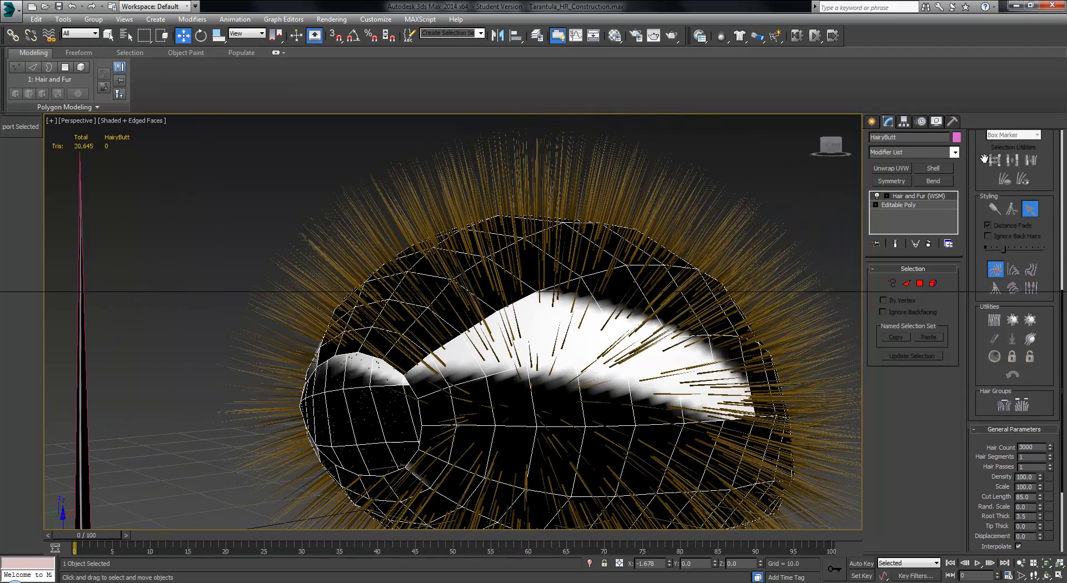
pyautogui.moveTo(979, 157); pyautogui.dragTo(981, 309)
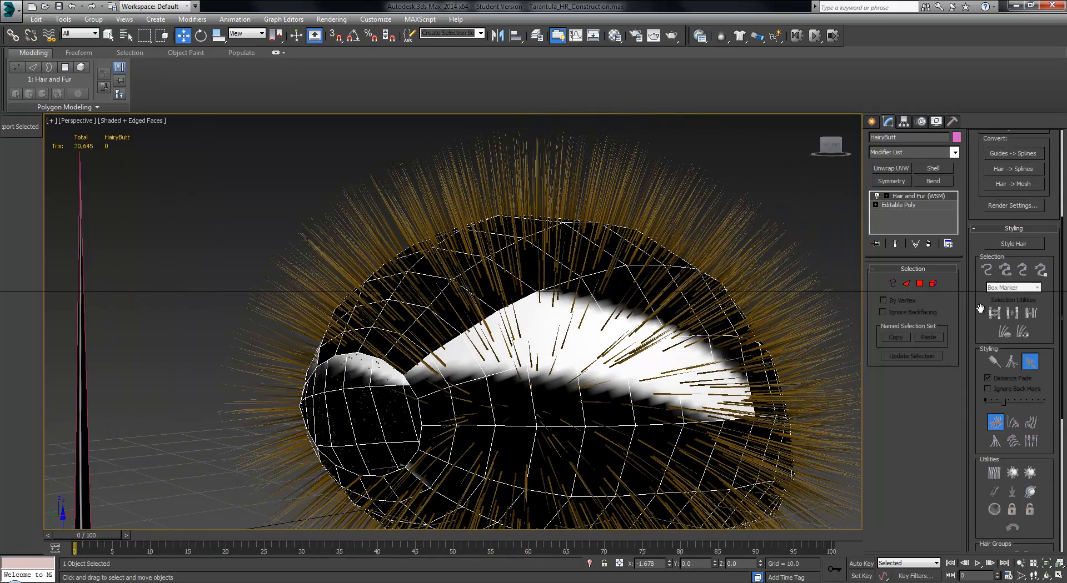
pyautogui.click(1015, 244)
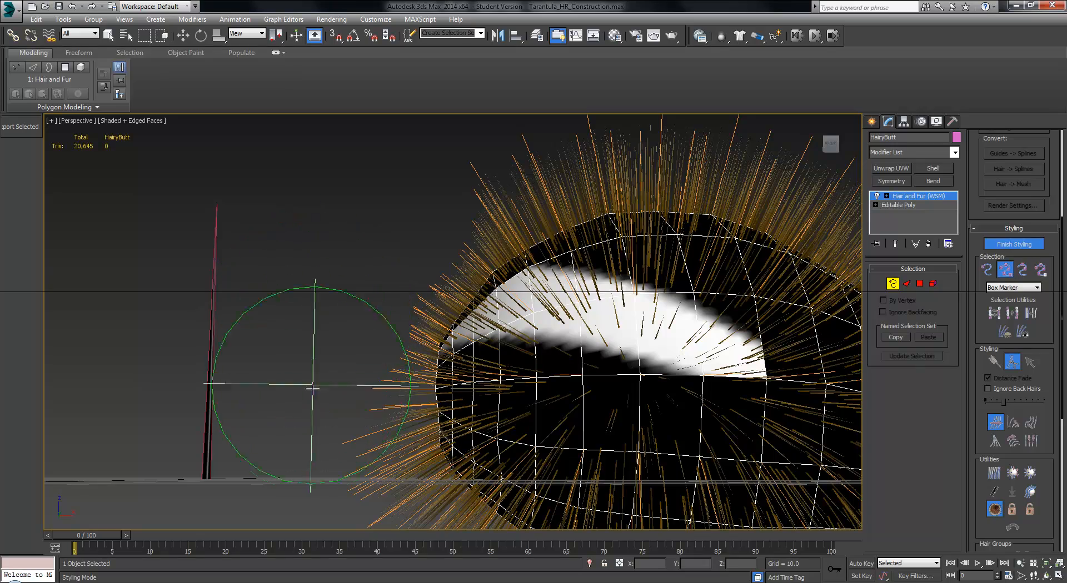
pyautogui.moveTo(313, 389)
pyautogui.keyDown('alt'); pyautogui.mouseDown(button='middle')
pyautogui.moveTo(281, 429)
pyautogui.moveTo(317, 441)
pyautogui.moveTo(310, 452)
pyautogui.moveTo(359, 460)
pyautogui.moveTo(389, 422)
pyautogui.moveTo(388, 386)
pyautogui.mouseUp(button='middle'); pyautogui.keyUp('alt')
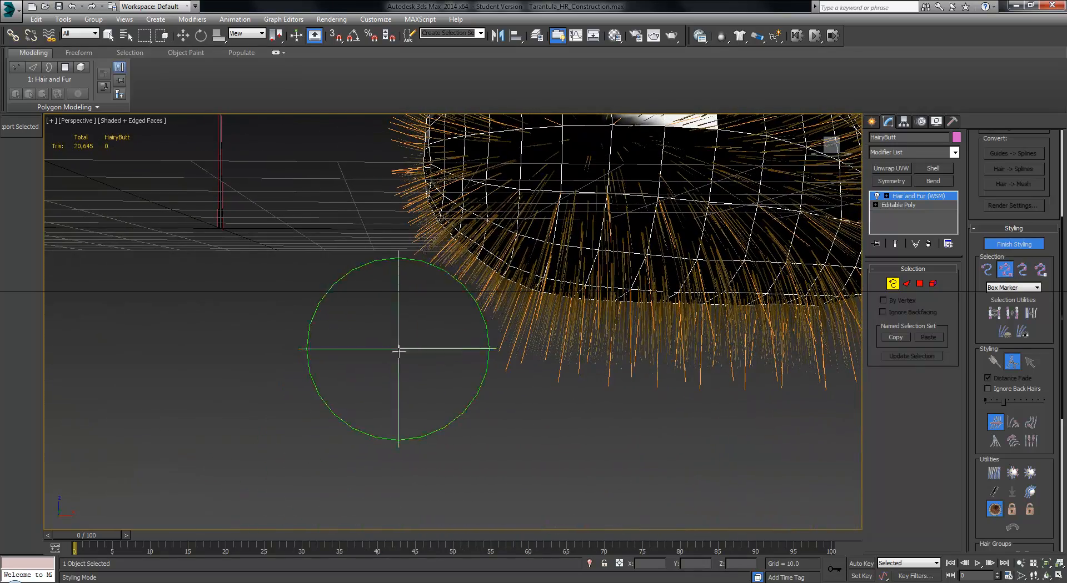
pyautogui.keyDown('alt'); pyautogui.moveTo(398, 351); pyautogui.dragTo(442, 382, button='middle'); pyautogui.keyUp('alt')
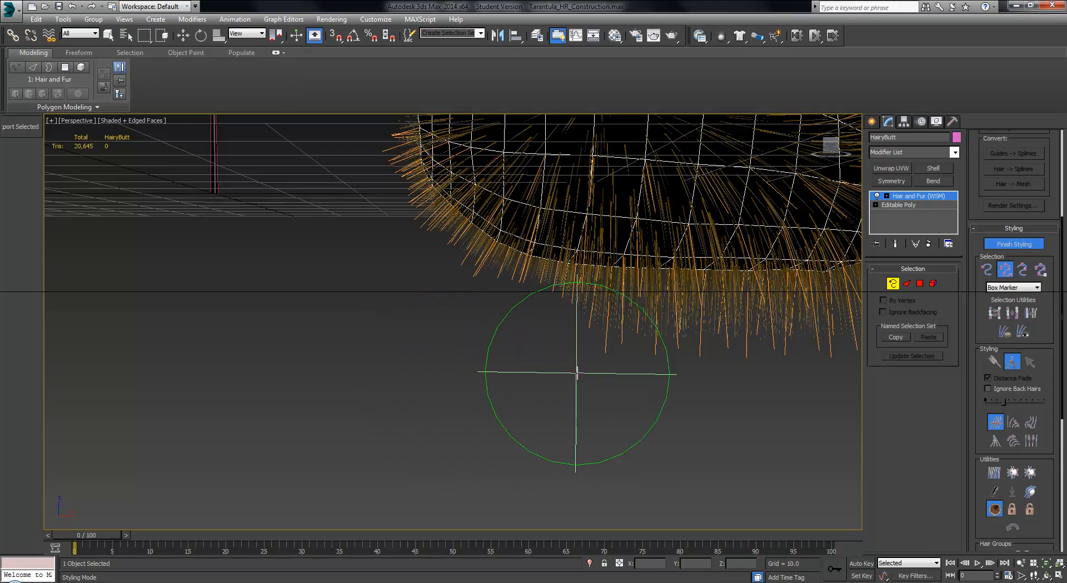
pyautogui.moveTo(596, 388)
pyautogui.keyDown('alt'); pyautogui.mouseDown(button='middle')
pyautogui.moveTo(615, 385)
pyautogui.moveTo(584, 375)
pyautogui.mouseUp(button='middle'); pyautogui.keyUp('alt')
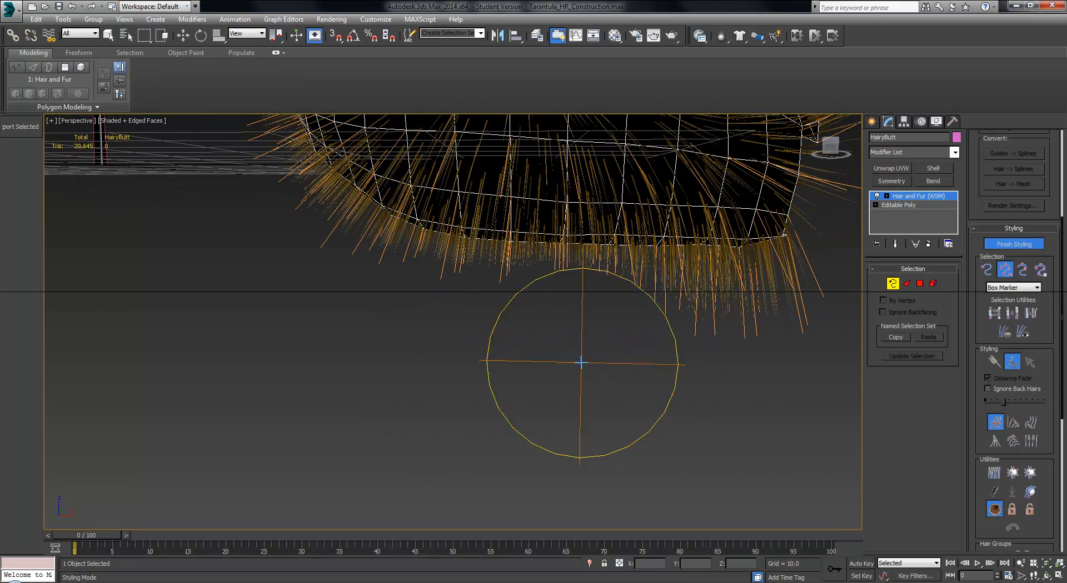
pyautogui.moveTo(674, 364)
pyautogui.keyDown('alt'); pyautogui.mouseDown(button='middle')
pyautogui.moveTo(741, 354)
pyautogui.moveTo(643, 345)
pyautogui.moveTo(484, 445)
pyautogui.moveTo(515, 453)
pyautogui.moveTo(581, 408)
pyautogui.moveTo(623, 396)
pyautogui.mouseUp(button='middle'); pyautogui.keyUp('alt')
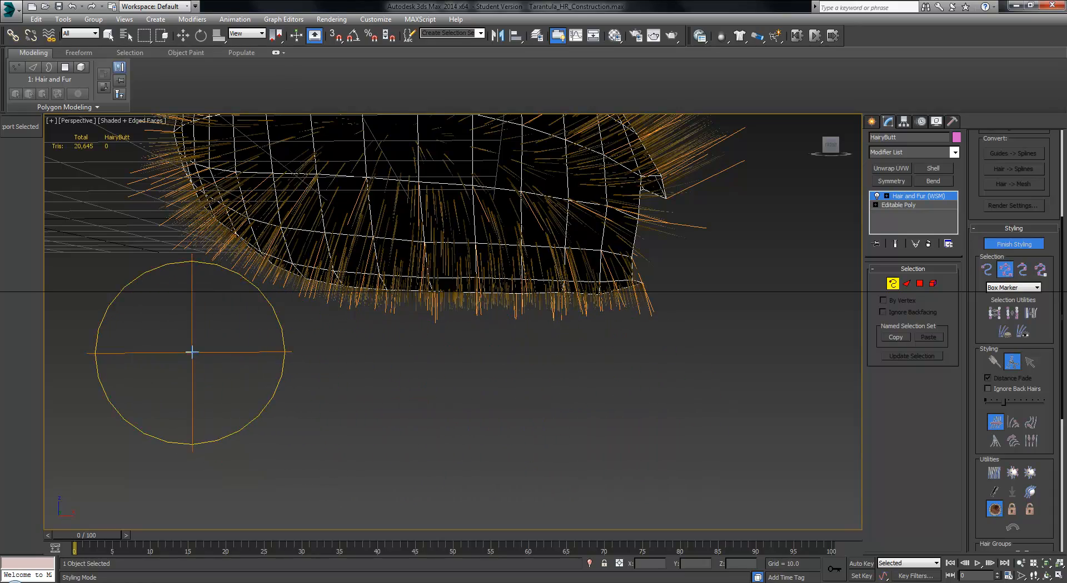
# - Trim the remaining long hairs around the abdomen's lower edges from several angles with Hair Cut, and finish styling
pyautogui.moveTo(191, 353)
pyautogui.keyDown('alt'); pyautogui.mouseDown(button='middle')
pyautogui.moveTo(517, 412)
pyautogui.moveTo(476, 395)
pyautogui.moveTo(476, 337)
pyautogui.moveTo(438, 369)
pyautogui.moveTo(281, 381)
pyautogui.moveTo(231, 350)
pyautogui.moveTo(267, 351)
pyautogui.moveTo(292, 329)
pyautogui.moveTo(381, 362)
pyautogui.moveTo(574, 281)
pyautogui.moveTo(605, 237)
pyautogui.moveTo(600, 224)
pyautogui.moveTo(612, 226)
pyautogui.mouseUp(button='middle'); pyautogui.keyUp('alt')
pyautogui.moveTo(608, 261)
pyautogui.keyDown('alt'); pyautogui.mouseDown(button='middle')
pyautogui.moveTo(600, 267)
pyautogui.moveTo(565, 209)
pyautogui.moveTo(519, 257)
pyautogui.moveTo(477, 276)
pyautogui.moveTo(543, 283)
pyautogui.moveTo(553, 242)
pyautogui.moveTo(460, 281)
pyautogui.moveTo(545, 272)
pyautogui.moveTo(597, 289)
pyautogui.moveTo(484, 369)
pyautogui.moveTo(485, 474)
pyautogui.moveTo(455, 416)
pyautogui.moveTo(395, 419)
pyautogui.moveTo(395, 305)
pyautogui.moveTo(395, 336)
pyautogui.moveTo(367, 249)
pyautogui.mouseUp(button='middle'); pyautogui.keyUp('alt')
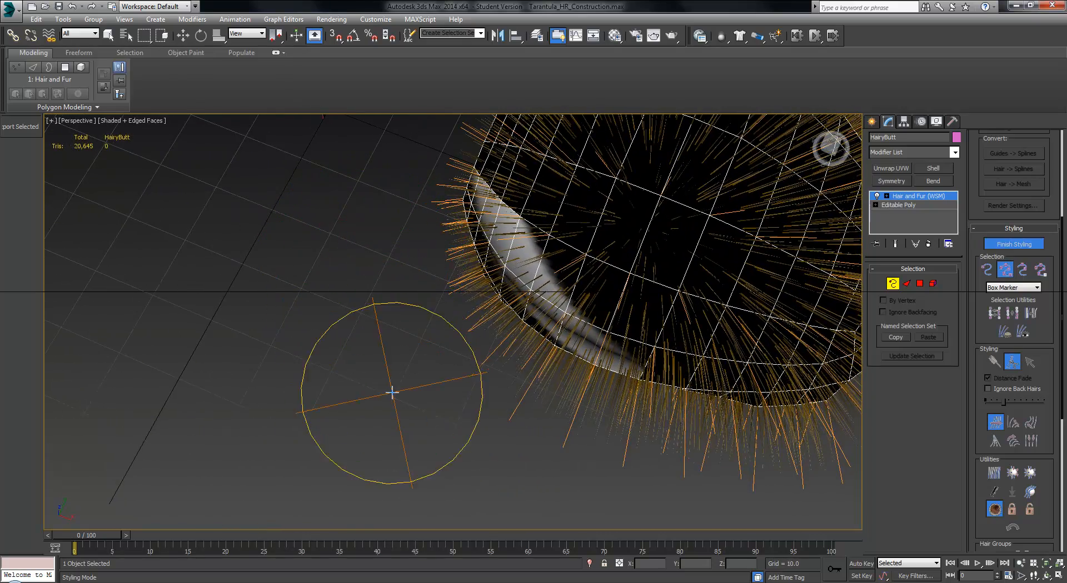
pyautogui.moveTo(392, 393)
pyautogui.keyDown('alt'); pyautogui.mouseDown(button='middle')
pyautogui.moveTo(305, 344)
pyautogui.moveTo(400, 248)
pyautogui.mouseUp(button='middle'); pyautogui.keyUp('alt')
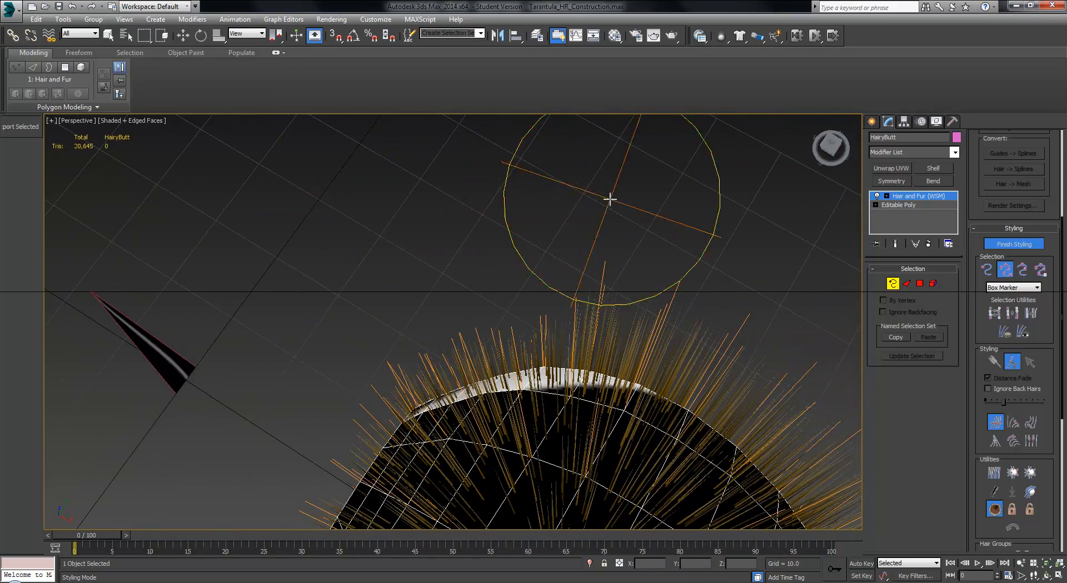
pyautogui.keyDown('alt'); pyautogui.moveTo(661, 199); pyautogui.dragTo(458, 270, button='middle'); pyautogui.keyUp('alt')
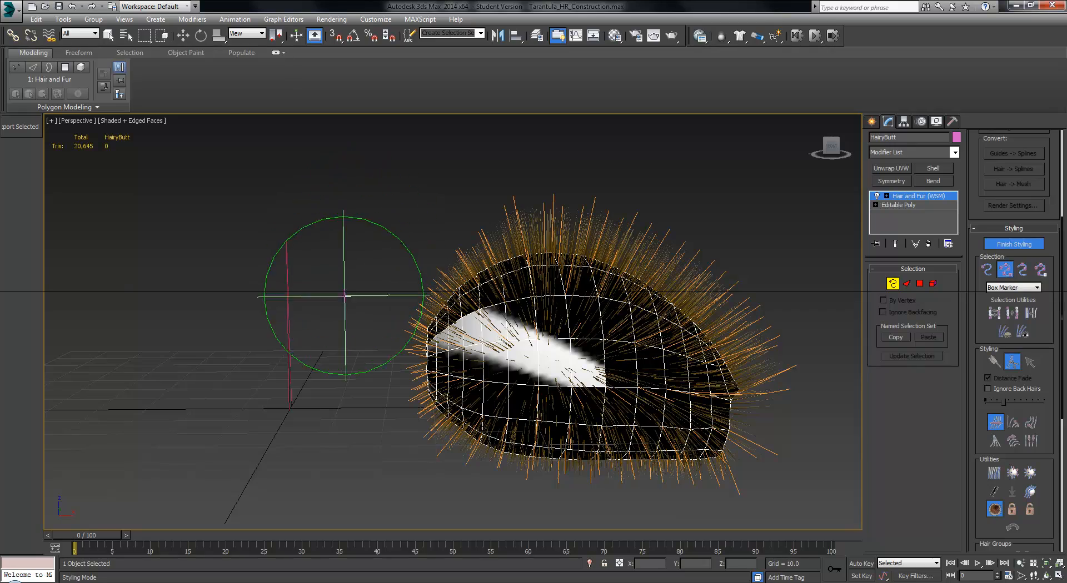
pyautogui.moveTo(333, 320)
pyautogui.keyDown('alt'); pyautogui.mouseDown(button='middle')
pyautogui.moveTo(369, 381)
pyautogui.moveTo(702, 393)
pyautogui.moveTo(656, 361)
pyautogui.moveTo(719, 360)
pyautogui.moveTo(660, 376)
pyautogui.moveTo(707, 374)
pyautogui.moveTo(601, 417)
pyautogui.moveTo(522, 475)
pyautogui.mouseUp(button='middle'); pyautogui.keyUp('alt')
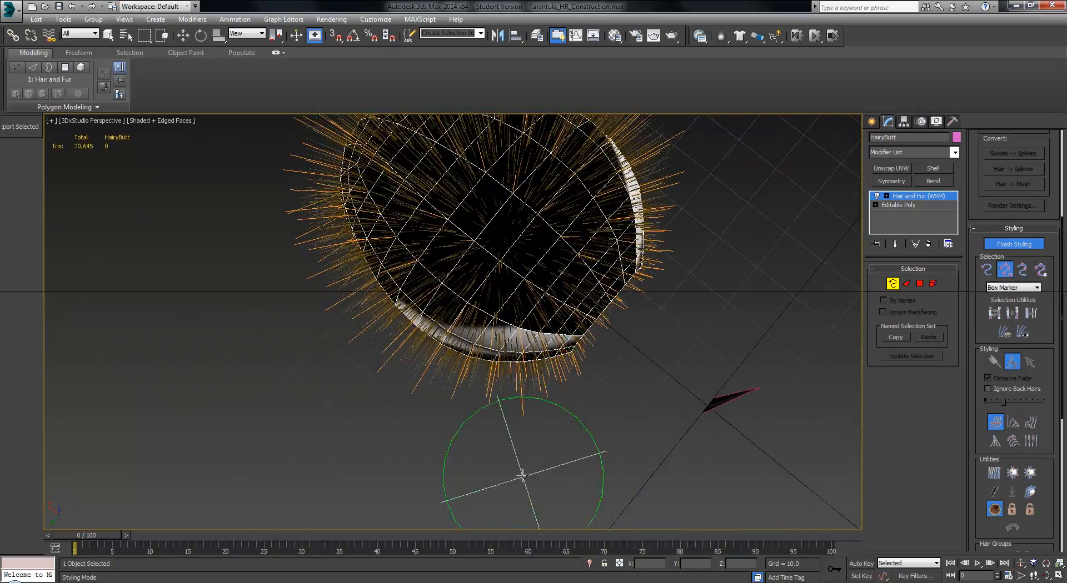
pyautogui.moveTo(392, 464)
pyautogui.keyDown('alt'); pyautogui.mouseDown(button='middle')
pyautogui.moveTo(643, 410)
pyautogui.moveTo(543, 226)
pyautogui.moveTo(450, 231)
pyautogui.moveTo(324, 323)
pyautogui.moveTo(445, 340)
pyautogui.moveTo(466, 359)
pyautogui.moveTo(534, 306)
pyautogui.moveTo(565, 306)
pyautogui.moveTo(477, 305)
pyautogui.moveTo(490, 376)
pyautogui.mouseUp(button='middle'); pyautogui.keyUp('alt')
pyautogui.scroll(5, 477, 307)
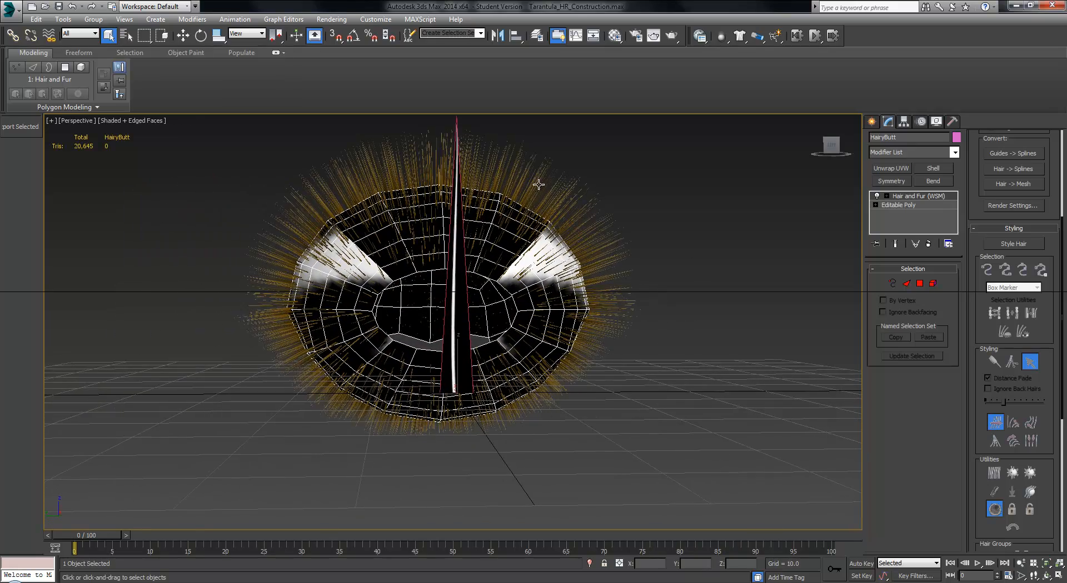
# - Restart hair styling and comb the hairs on the abdomen's upper back toward the rear with the Translate hair brush
pyautogui.keyDown('alt'); pyautogui.moveTo(750, 347); pyautogui.dragTo(689, 364, button='middle'); pyautogui.keyUp('alt')
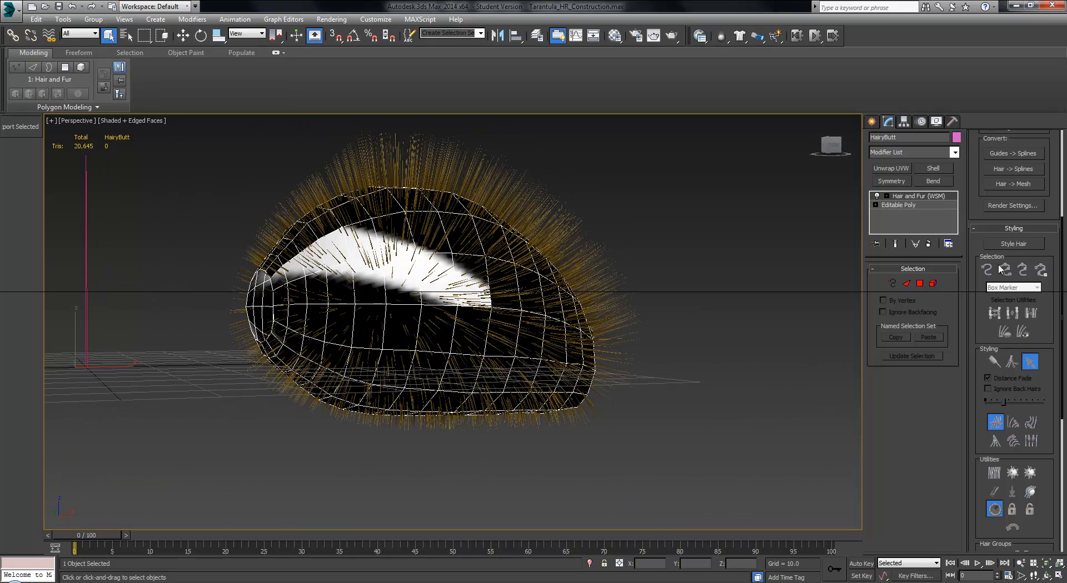
pyautogui.click(1012, 245)
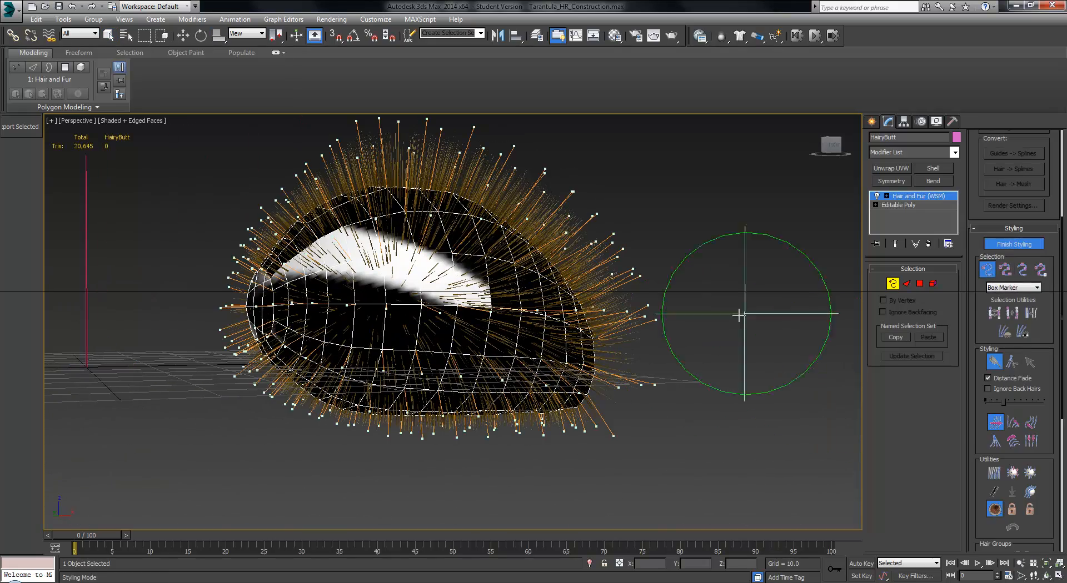
pyautogui.moveTo(739, 315)
pyautogui.keyDown('alt'); pyautogui.mouseDown(button='middle')
pyautogui.moveTo(691, 321)
pyautogui.moveTo(581, 425)
pyautogui.moveTo(652, 391)
pyautogui.mouseUp(button='middle'); pyautogui.keyUp('alt')
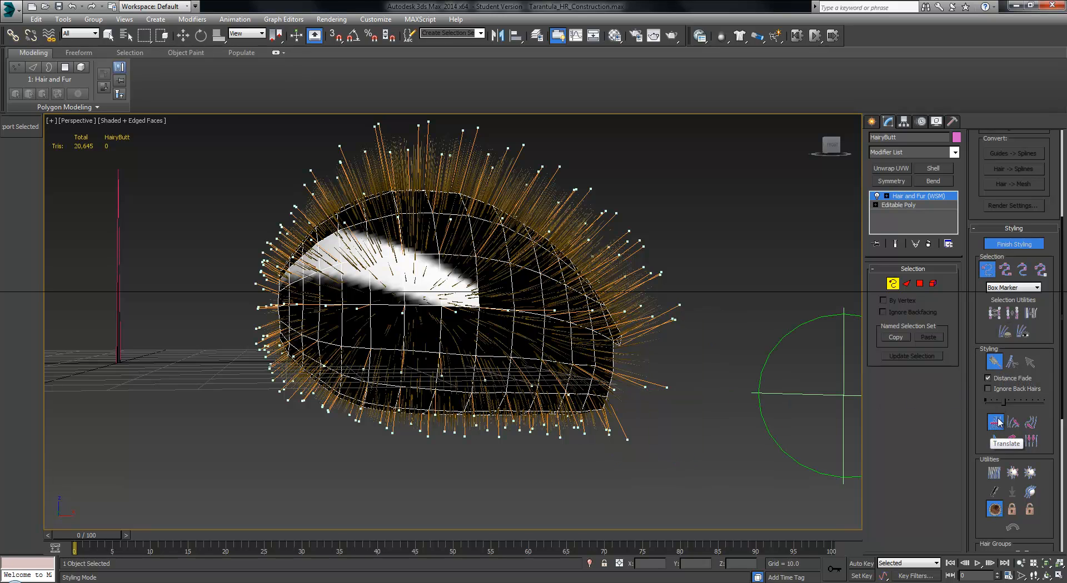
pyautogui.keyDown('alt'); pyautogui.moveTo(691, 178); pyautogui.dragTo(702, 227, button='middle'); pyautogui.keyUp('alt')
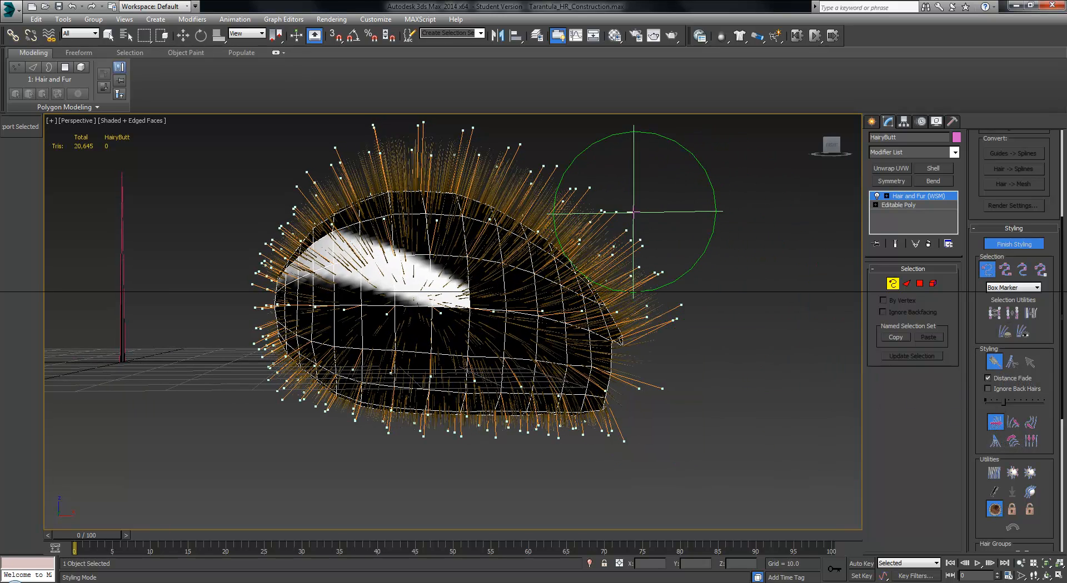
pyautogui.moveTo(645, 204); pyautogui.dragTo(699, 251)
pyautogui.moveTo(831, 346); pyautogui.dragTo(856, 378)
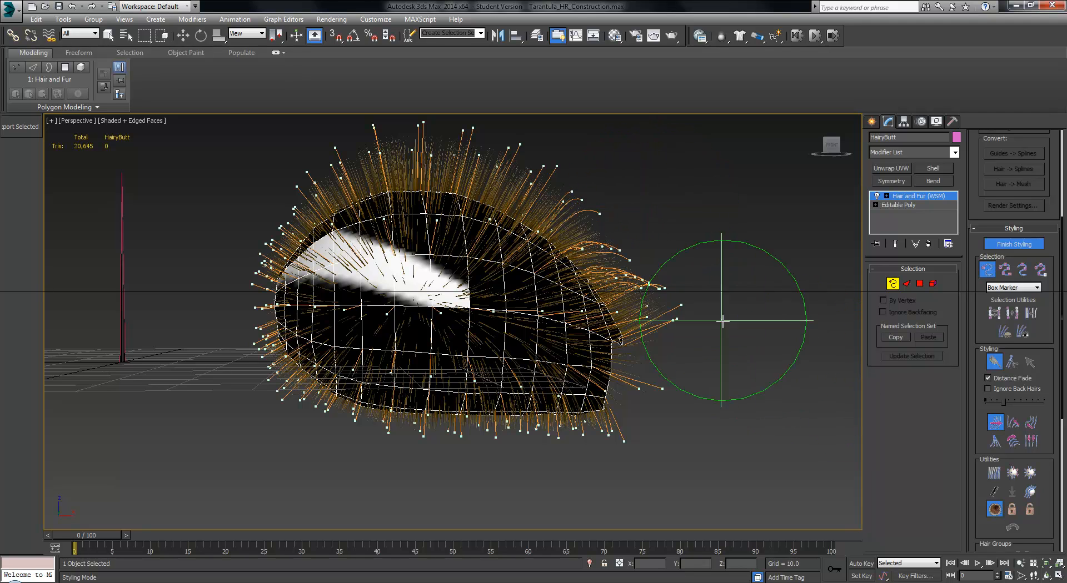
pyautogui.moveTo(642, 266); pyautogui.dragTo(774, 345)
pyautogui.moveTo(466, 158)
pyautogui.mouseDown()
pyautogui.moveTo(520, 203)
pyautogui.moveTo(617, 216)
pyautogui.mouseUp()
pyautogui.moveTo(547, 178)
pyautogui.mouseDown()
pyautogui.moveTo(662, 257)
pyautogui.moveTo(675, 243)
pyautogui.mouseUp()
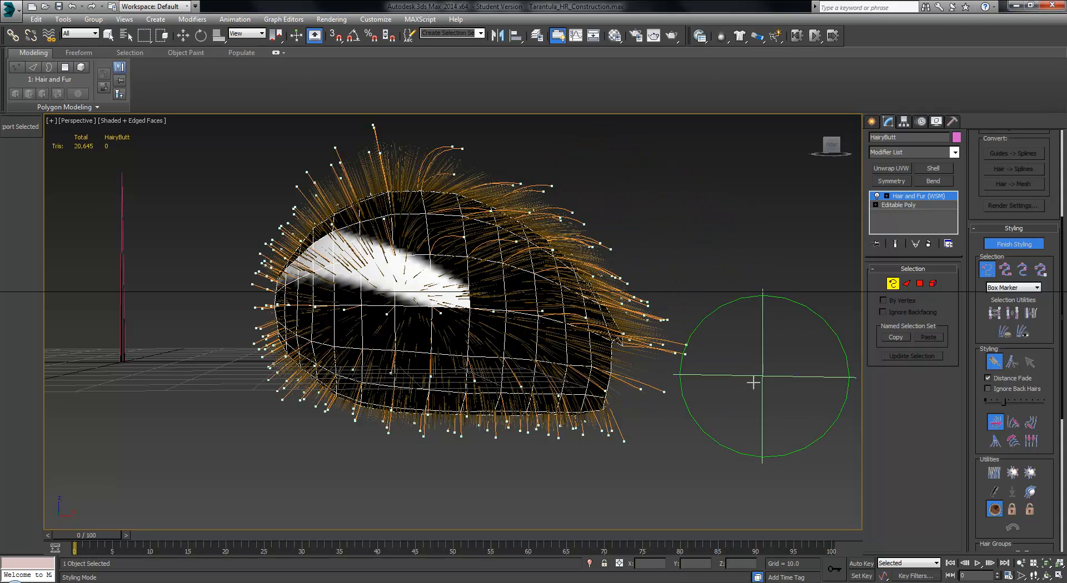
# - Brush the hair guides along the abdomen's sides toward the rear from other viewing angles
pyautogui.moveTo(752, 381)
pyautogui.mouseDown()
pyautogui.moveTo(678, 424)
pyautogui.moveTo(552, 435)
pyautogui.moveTo(345, 436)
pyautogui.moveTo(300, 411)
pyautogui.moveTo(281, 377)
pyautogui.moveTo(297, 399)
pyautogui.mouseUp()
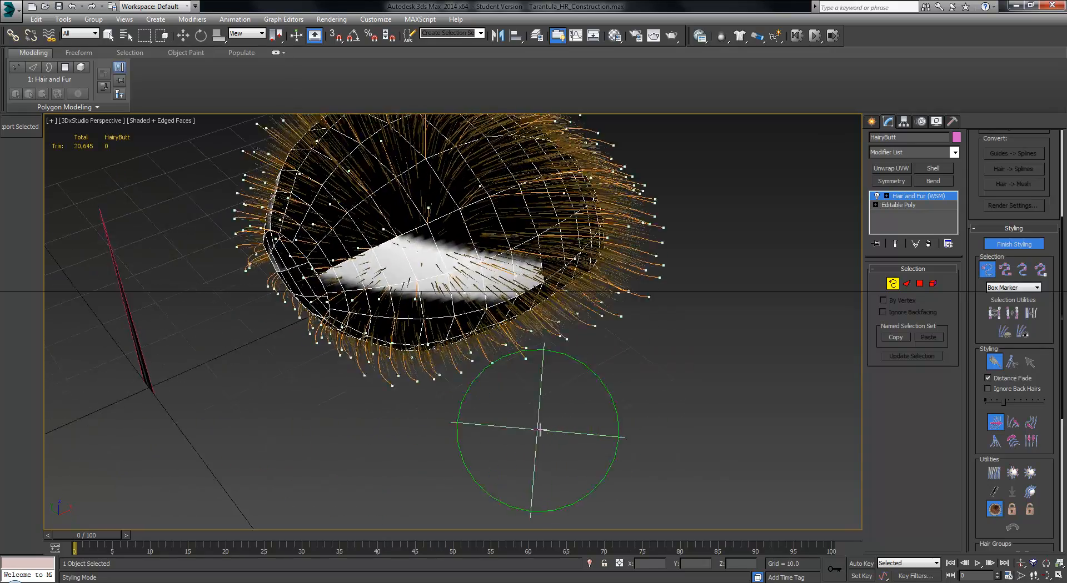
pyautogui.moveTo(396, 398); pyautogui.dragTo(393, 322)
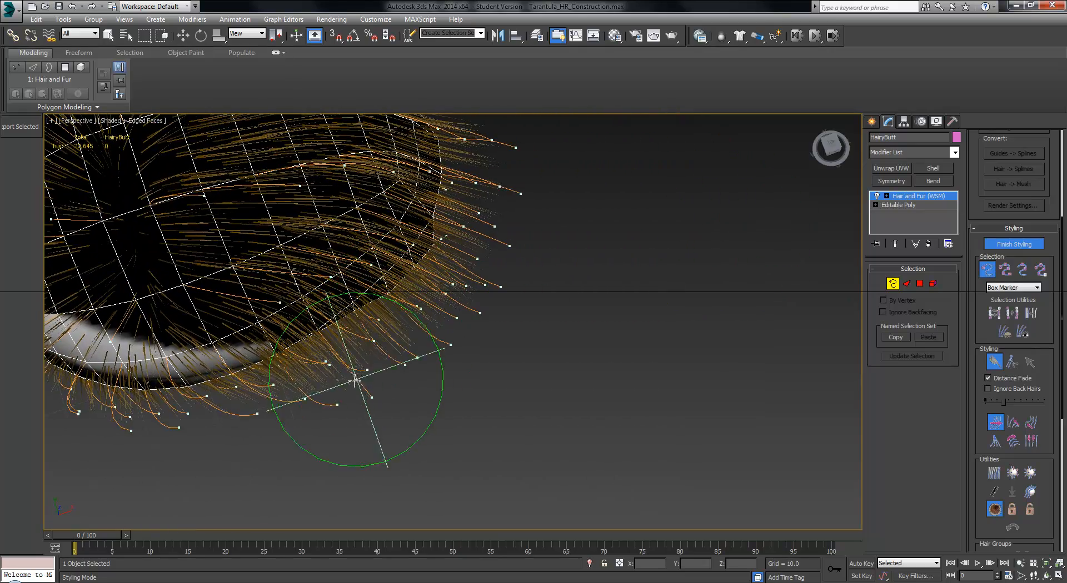
pyautogui.moveTo(355, 382)
pyautogui.mouseDown()
pyautogui.moveTo(530, 321)
pyautogui.moveTo(389, 370)
pyautogui.moveTo(523, 310)
pyautogui.moveTo(667, 172)
pyautogui.moveTo(569, 227)
pyautogui.moveTo(623, 195)
pyautogui.mouseUp()
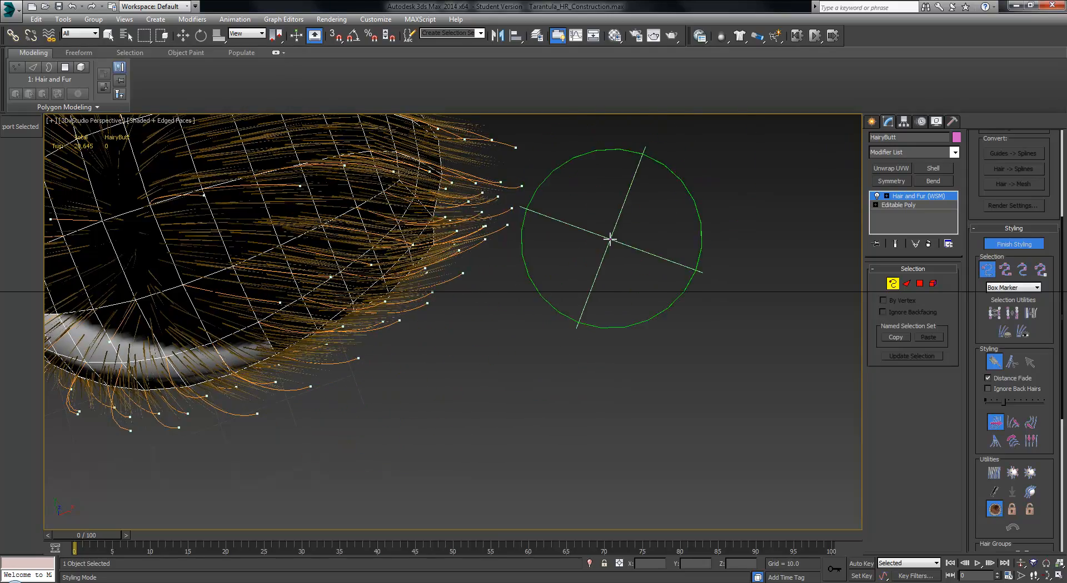
pyautogui.moveTo(496, 334); pyautogui.dragTo(572, 293)
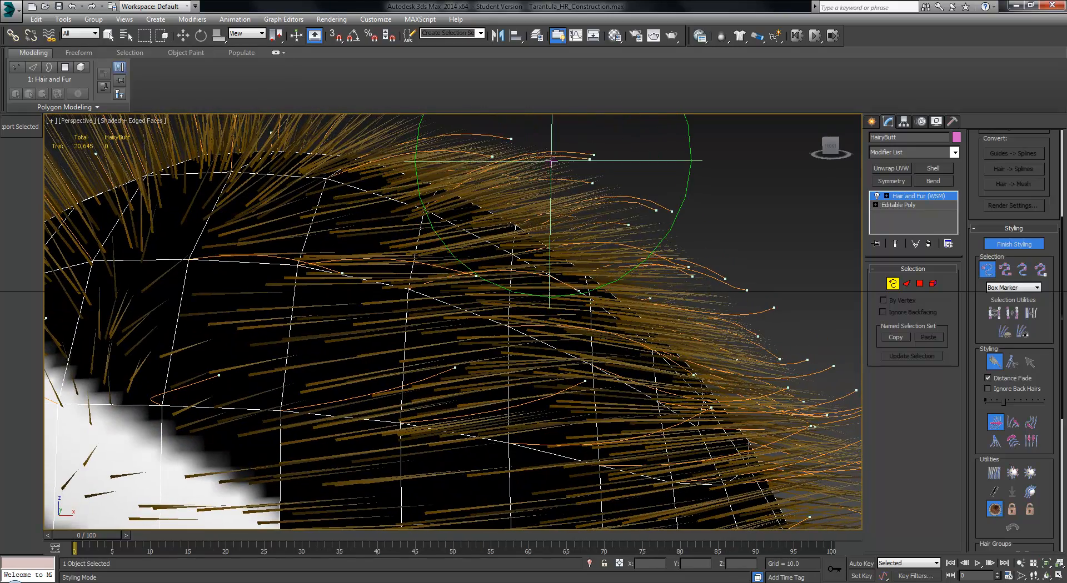
# - Try to comb the hairs on the abdomen's upper rear slope down close to the surface
pyautogui.moveTo(550, 161); pyautogui.dragTo(597, 325)
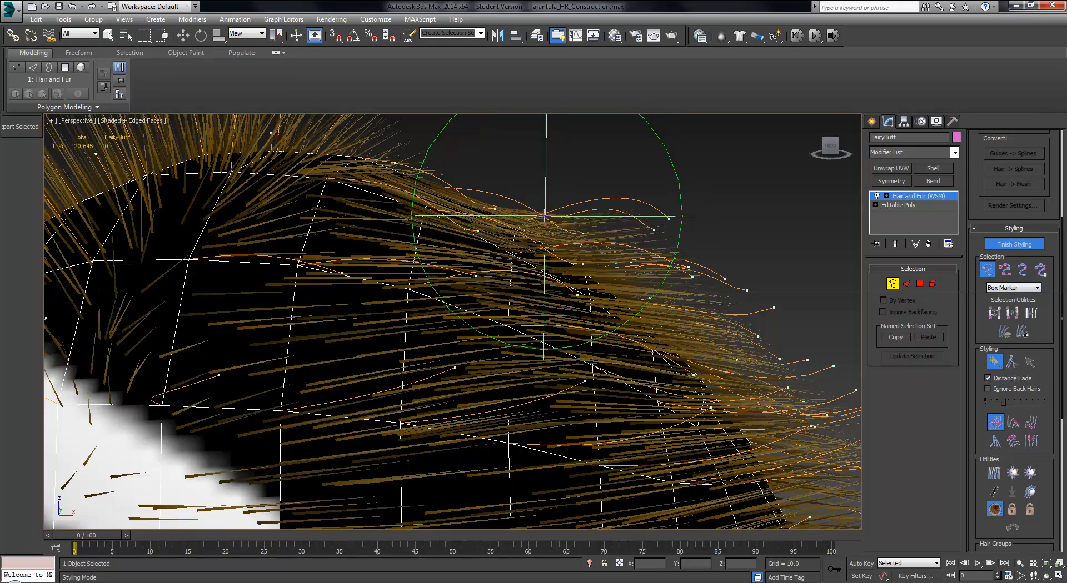
pyautogui.moveTo(541, 219); pyautogui.dragTo(568, 437)
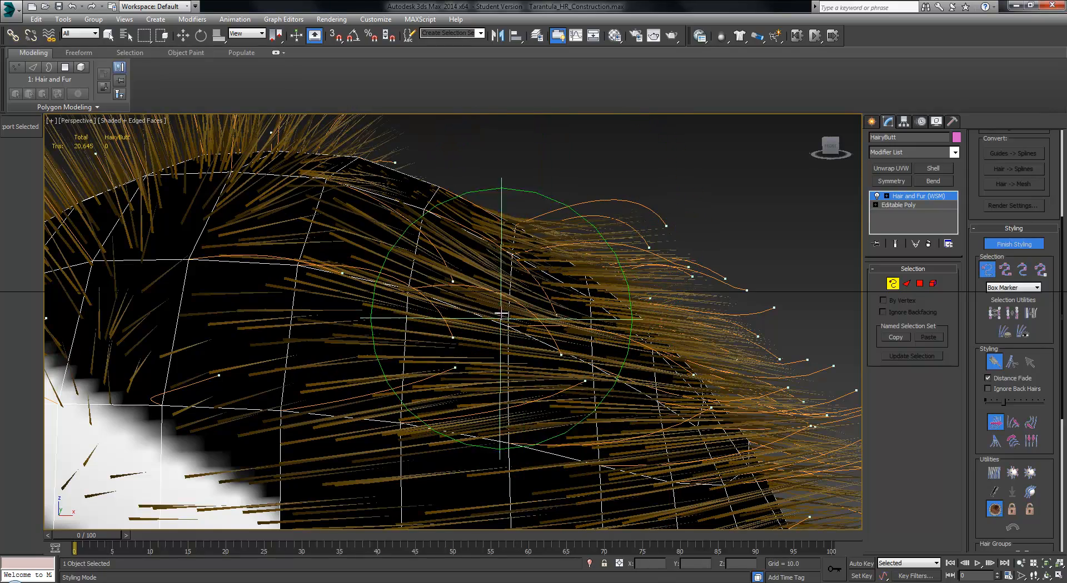
pyautogui.moveTo(506, 360); pyautogui.dragTo(489, 485)
pyautogui.scroll(7, 410, 330)
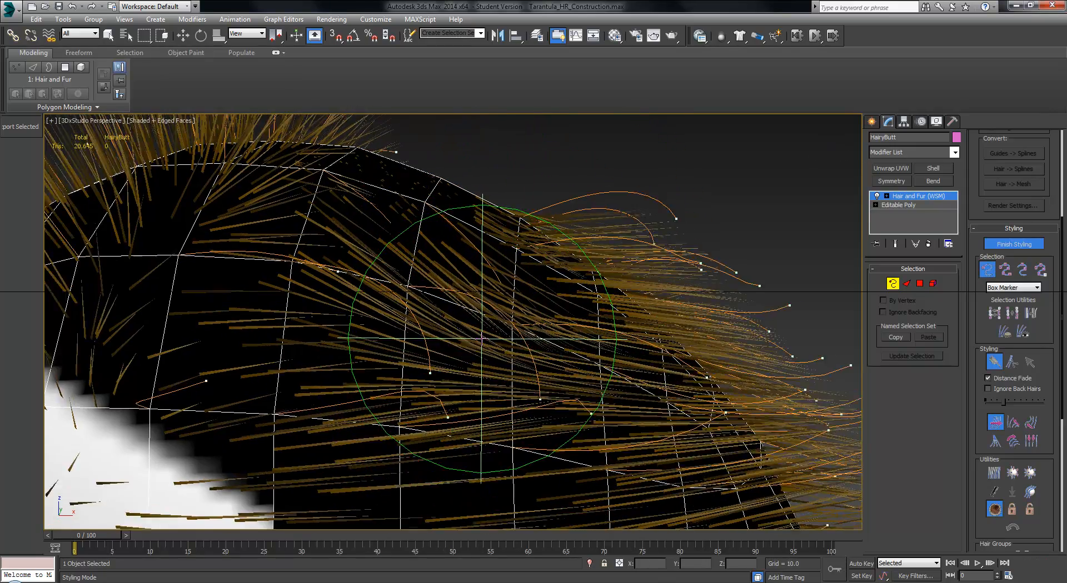
pyautogui.scroll(8, 499, 227)
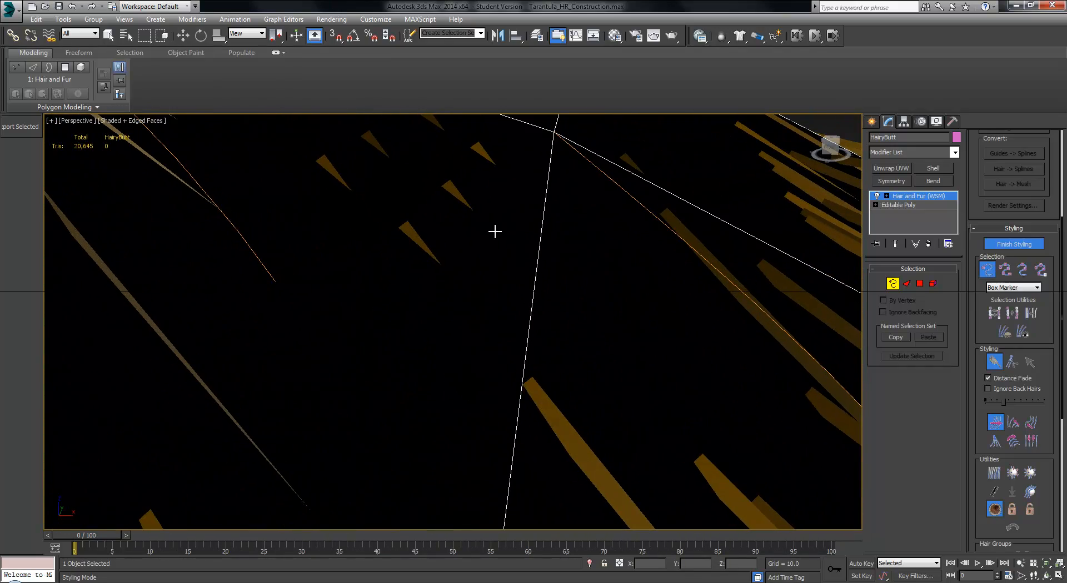
pyautogui.scroll(-10, 495, 232)
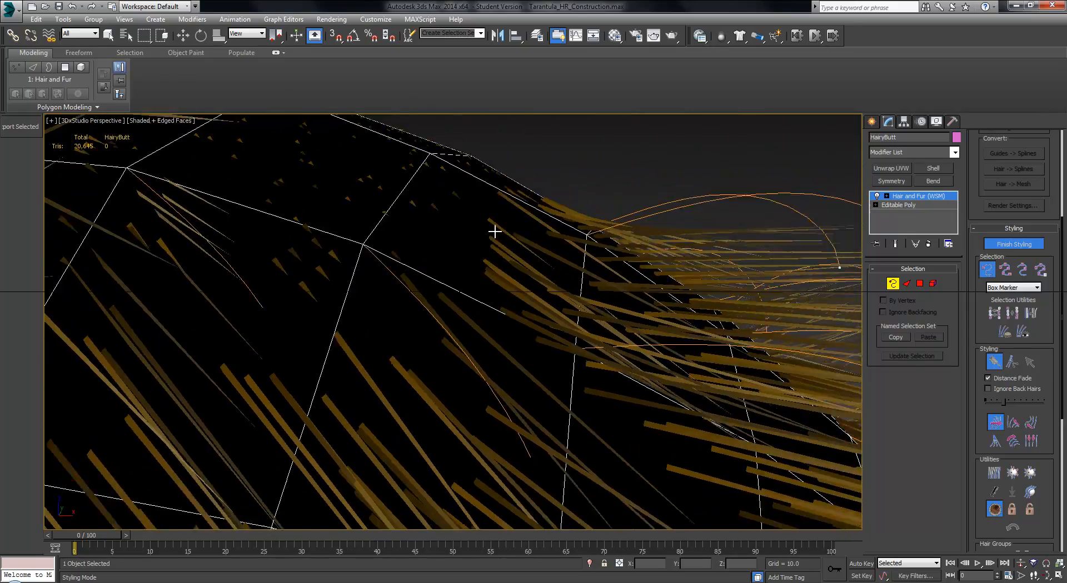
pyautogui.scroll(-3, 476, 232)
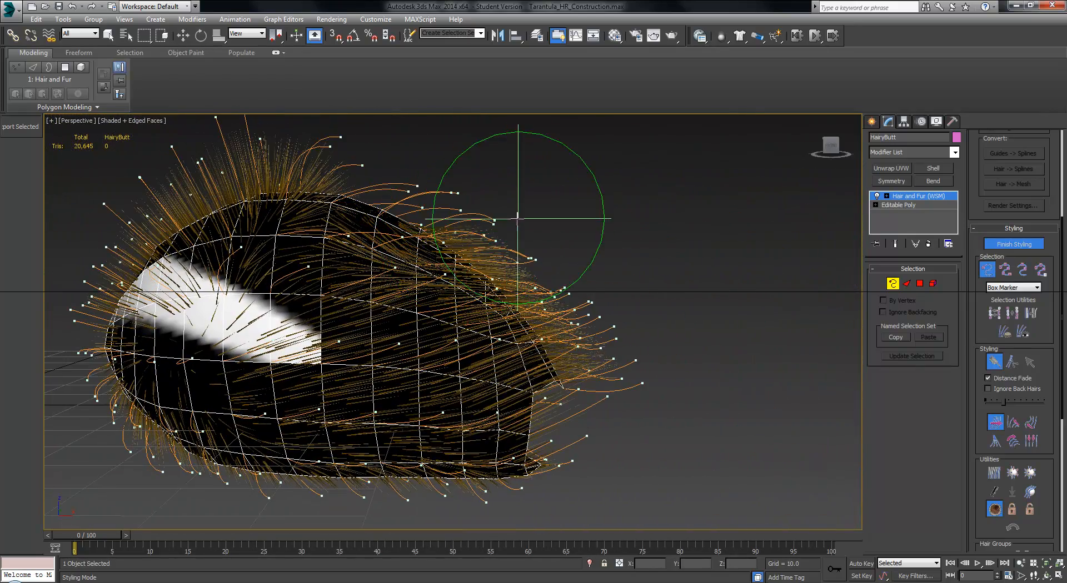
# - Comb the raised hairs on the abdomen's upper rear slope back toward the rear from a side view
pyautogui.keyDown('alt'); pyautogui.moveTo(550, 215); pyautogui.dragTo(529, 210, button='middle'); pyautogui.keyUp('alt')
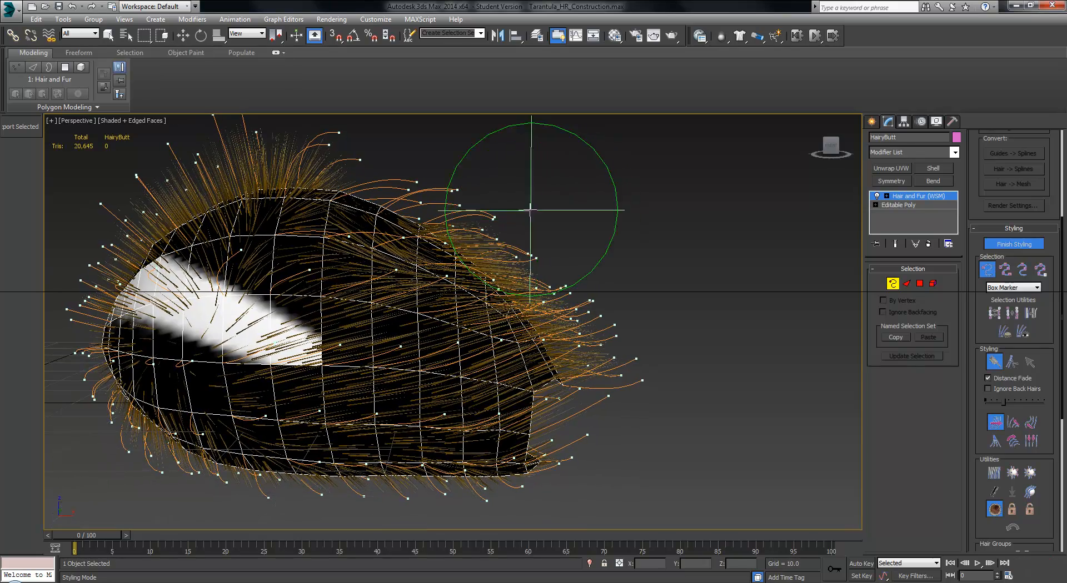
pyautogui.moveTo(553, 212); pyautogui.dragTo(576, 231)
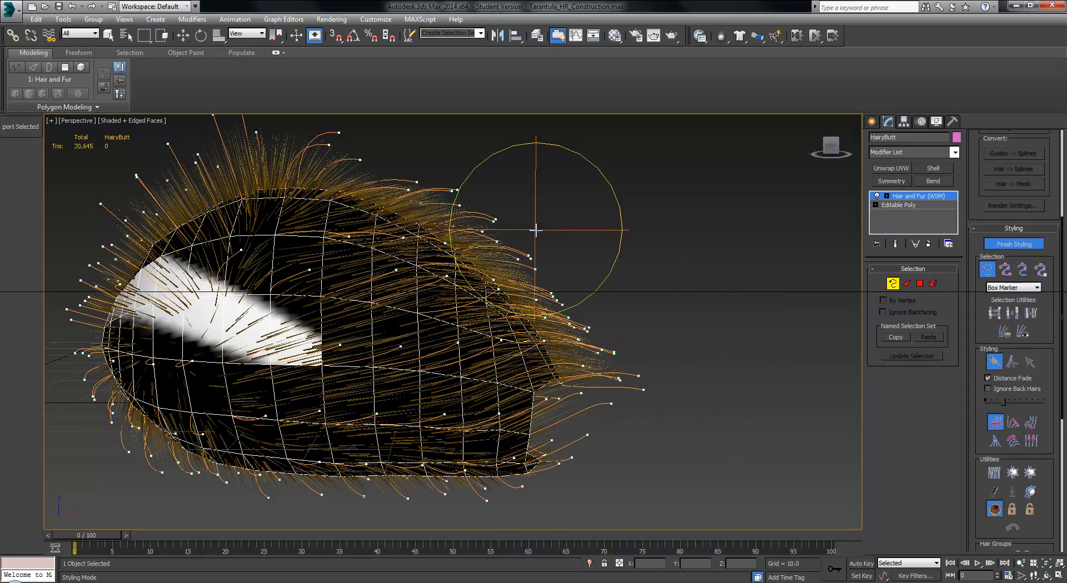
pyautogui.moveTo(555, 231); pyautogui.dragTo(573, 233)
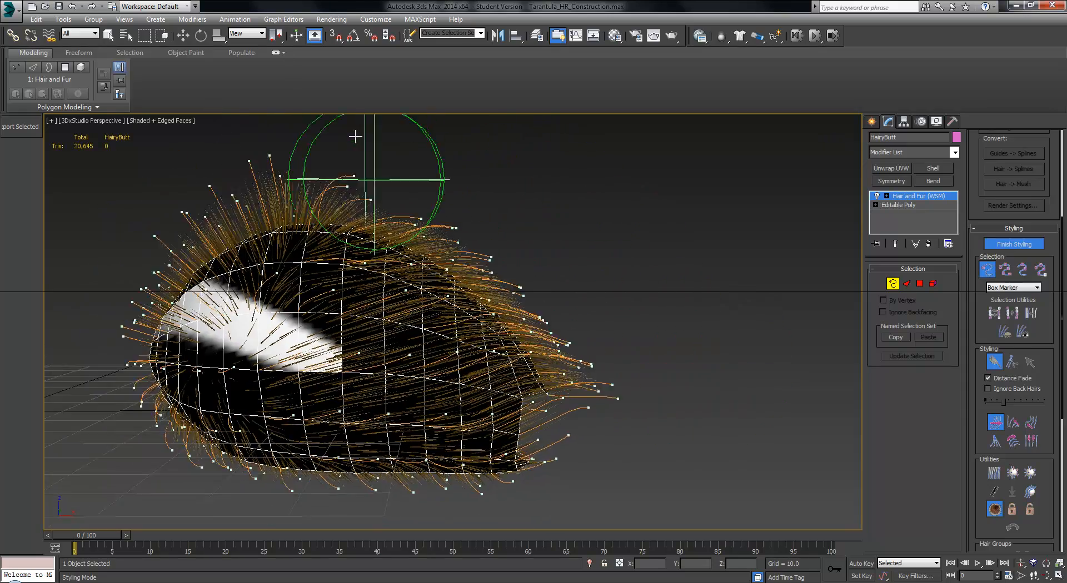
# - Save the scene as a new file named Tarantula_Hair_Creation.max
pyautogui.click(11, 10)
pyautogui.click(46, 136)
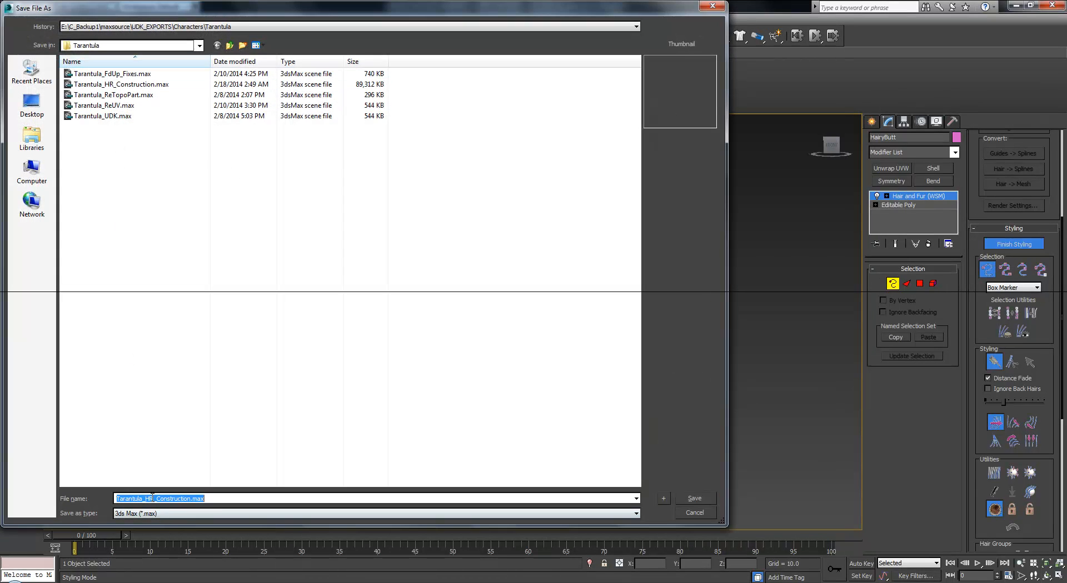
pyautogui.write('Hair')
pyautogui.click(695, 498)
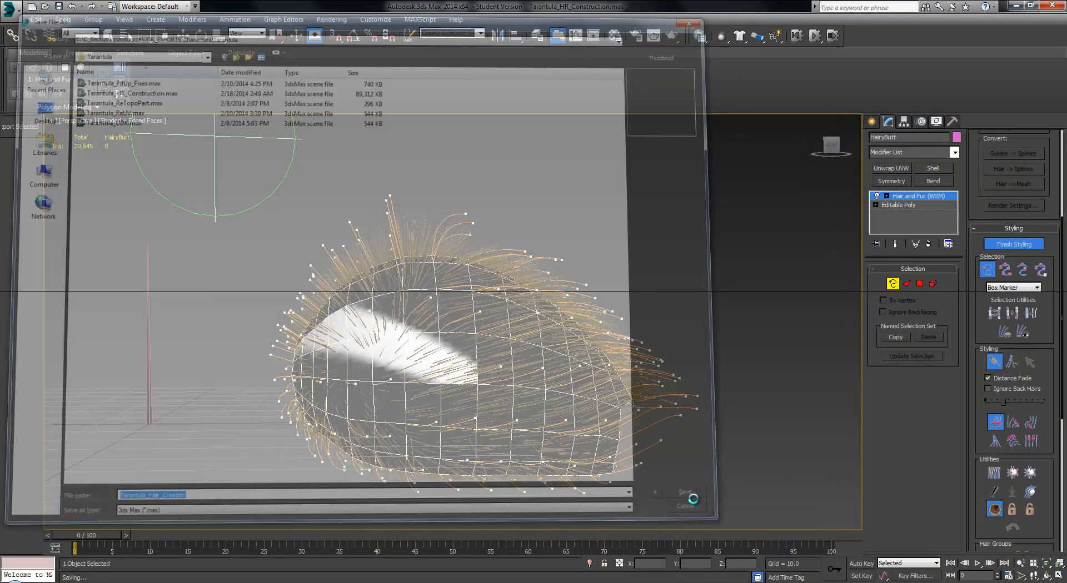
# - Sweep the hairs on the abdomen's top and rear slope down toward the rear tip from a side view
pyautogui.moveTo(526, 210)
pyautogui.keyDown('alt'); pyautogui.mouseDown(button='middle')
pyautogui.moveTo(502, 239)
pyautogui.moveTo(410, 174)
pyautogui.mouseUp(button='middle'); pyautogui.keyUp('alt')
pyautogui.moveTo(406, 195); pyautogui.dragTo(477, 182)
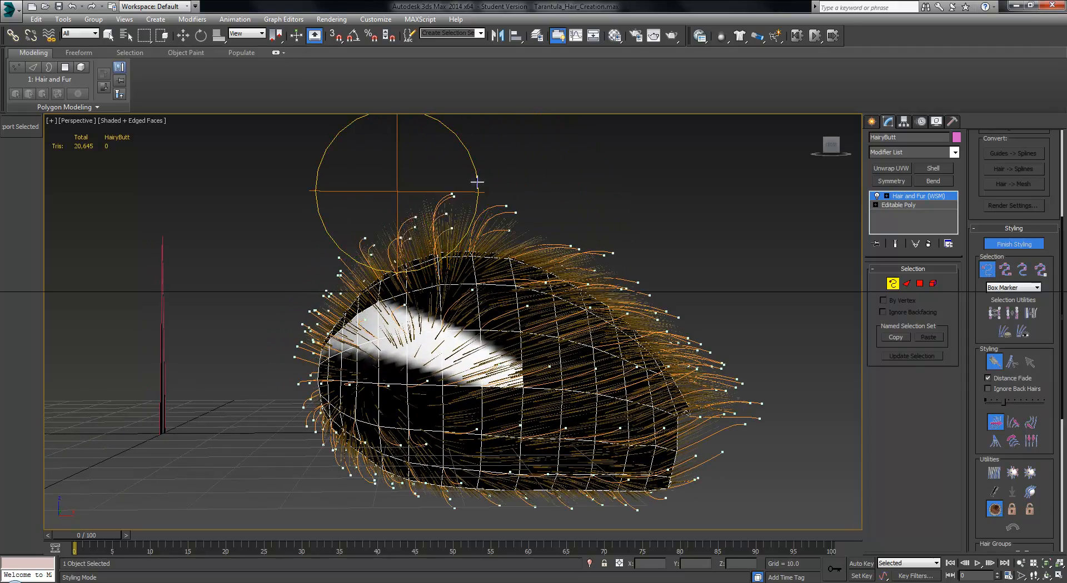
pyautogui.moveTo(612, 179)
pyautogui.mouseDown()
pyautogui.moveTo(556, 139)
pyautogui.moveTo(639, 198)
pyautogui.moveTo(612, 184)
pyautogui.moveTo(667, 236)
pyautogui.moveTo(567, 156)
pyautogui.moveTo(636, 224)
pyautogui.moveTo(679, 248)
pyautogui.mouseUp()
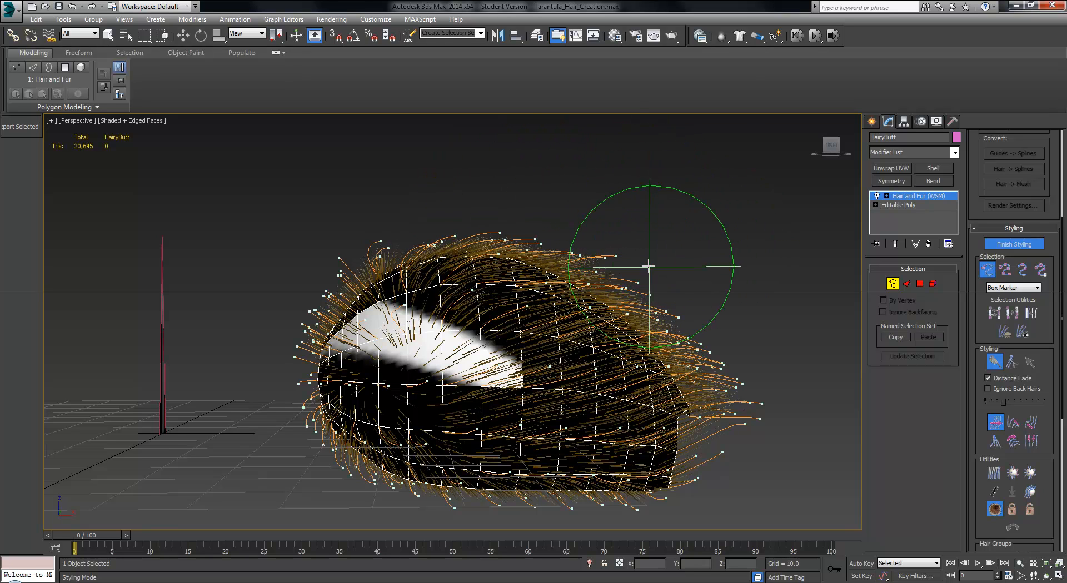
pyautogui.moveTo(744, 292)
pyautogui.mouseDown()
pyautogui.moveTo(748, 381)
pyautogui.moveTo(798, 393)
pyautogui.moveTo(837, 495)
pyautogui.moveTo(775, 465)
pyautogui.moveTo(695, 370)
pyautogui.mouseUp()
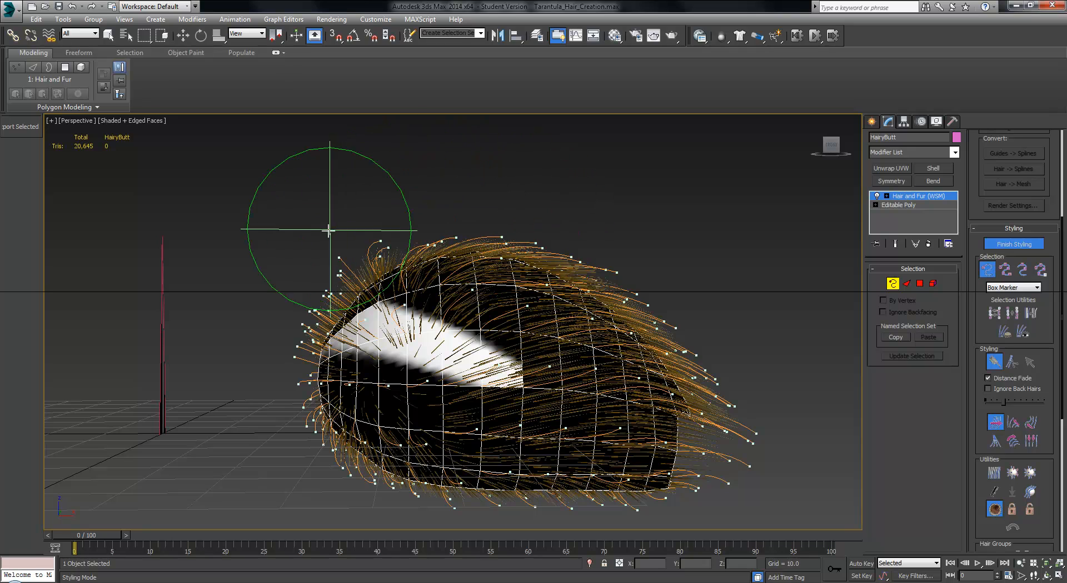
pyautogui.moveTo(314, 225)
pyautogui.mouseDown()
pyautogui.moveTo(258, 286)
pyautogui.moveTo(274, 279)
pyautogui.mouseUp()
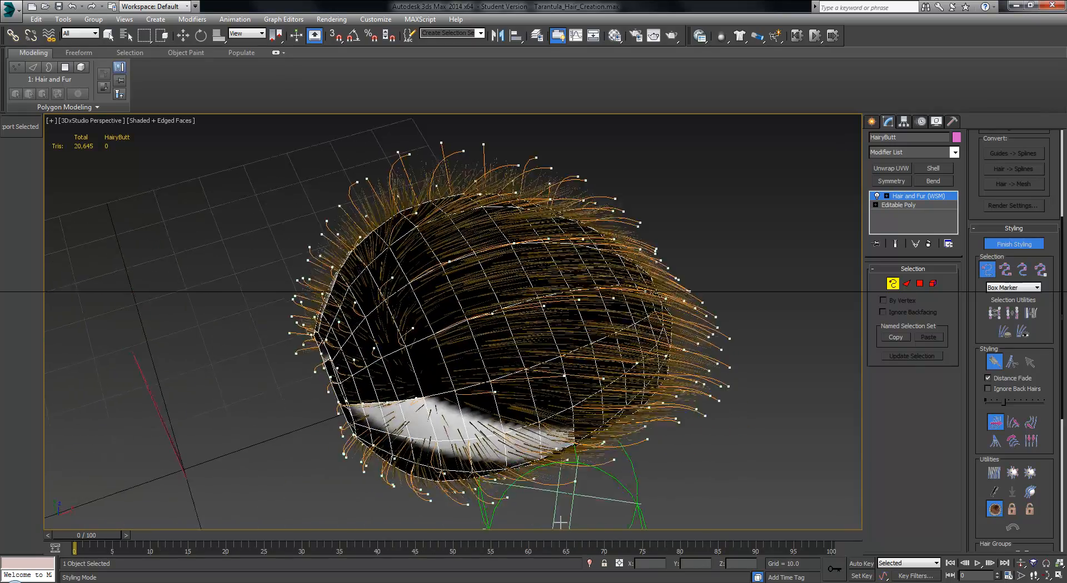
# - Comb the hairs along the near side of the abdomen toward the rear, working from above
pyautogui.moveTo(376, 441); pyautogui.dragTo(566, 424)
pyautogui.moveTo(454, 427); pyautogui.dragTo(541, 411)
pyautogui.moveTo(458, 426); pyautogui.dragTo(520, 406)
pyautogui.moveTo(453, 427); pyautogui.dragTo(600, 381)
pyautogui.moveTo(524, 386); pyautogui.dragTo(650, 320)
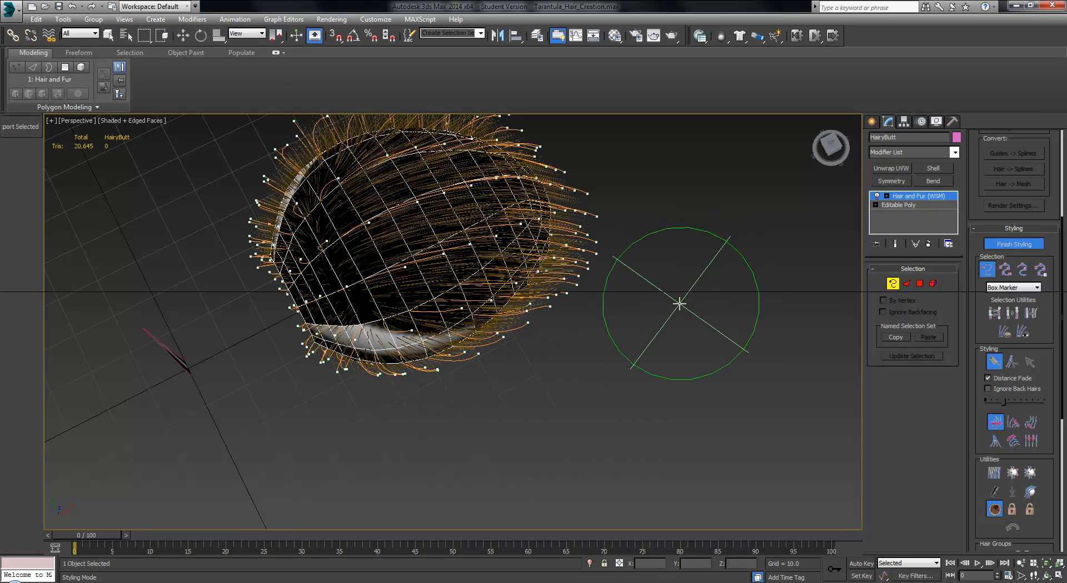
pyautogui.moveTo(571, 354); pyautogui.dragTo(678, 242)
pyautogui.moveTo(602, 308); pyautogui.dragTo(681, 195)
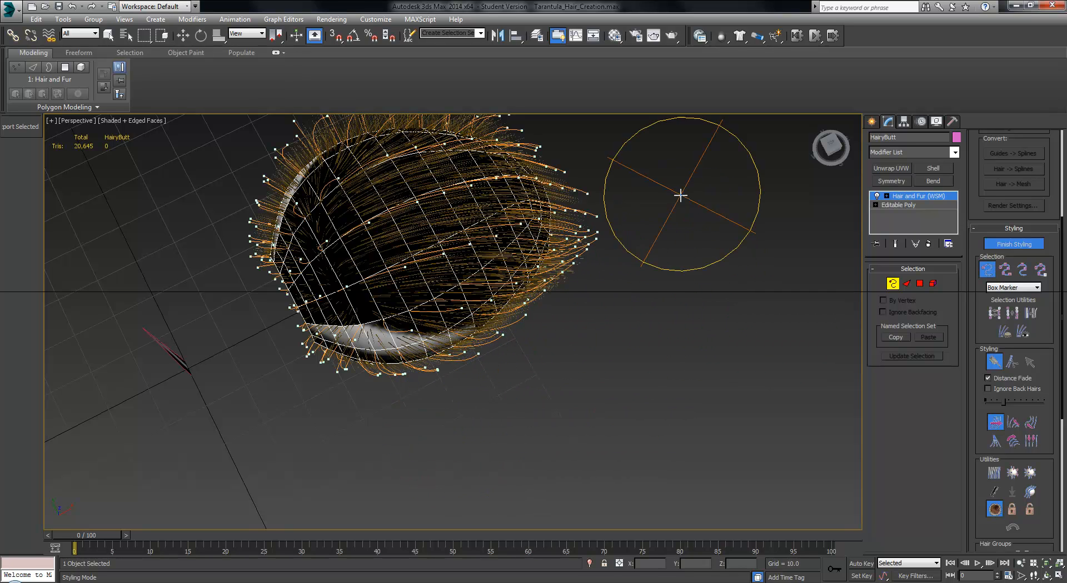
pyautogui.moveTo(637, 274); pyautogui.dragTo(694, 188)
# - Continue combing the hairs around the abdomen's side and rear edge toward the tip from changed viewing angles
pyautogui.moveTo(694, 187)
pyautogui.keyDown('alt'); pyautogui.mouseDown(button='middle')
pyautogui.moveTo(684, 245)
pyautogui.moveTo(695, 286)
pyautogui.mouseUp(button='middle'); pyautogui.keyUp('alt')
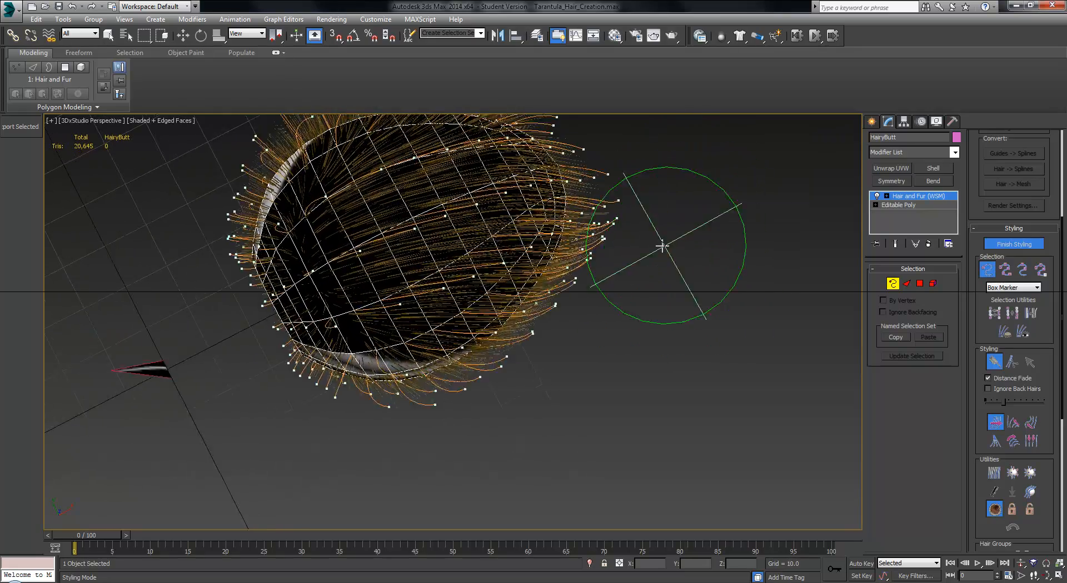
pyautogui.scroll(1, 662, 245)
pyautogui.moveTo(662, 245); pyautogui.dragTo(626, 350, button='middle')
pyautogui.moveTo(627, 373); pyautogui.dragTo(679, 283)
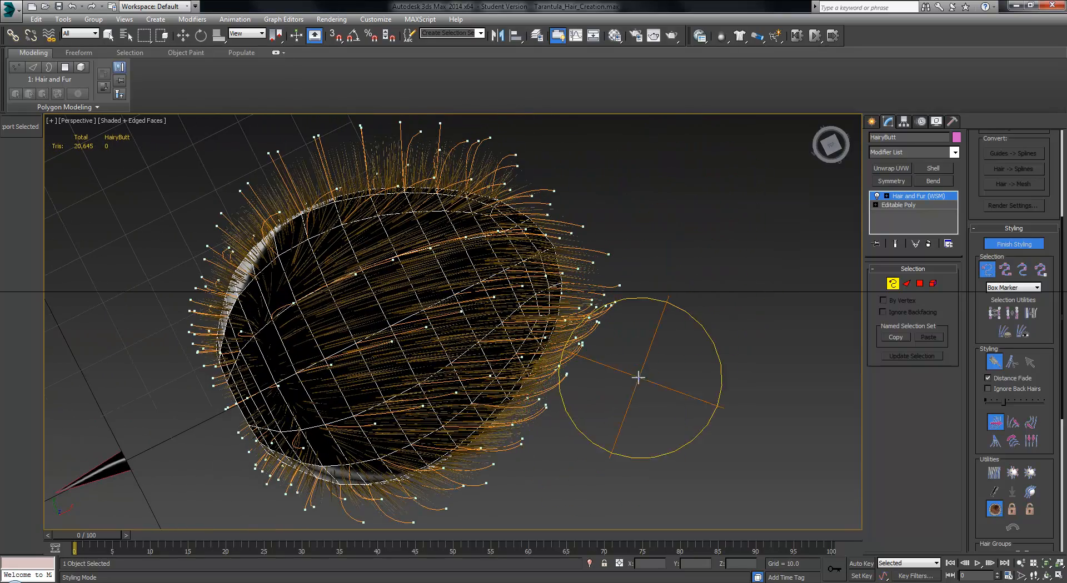
pyautogui.moveTo(624, 410); pyautogui.dragTo(590, 444)
pyautogui.moveTo(591, 444)
pyautogui.keyDown('alt'); pyautogui.mouseDown(button='middle')
pyautogui.moveTo(667, 338)
pyautogui.moveTo(558, 393)
pyautogui.moveTo(514, 395)
pyautogui.moveTo(517, 343)
pyautogui.moveTo(526, 351)
pyautogui.mouseUp(button='middle'); pyautogui.keyUp('alt')
pyautogui.moveTo(526, 350); pyautogui.dragTo(530, 348)
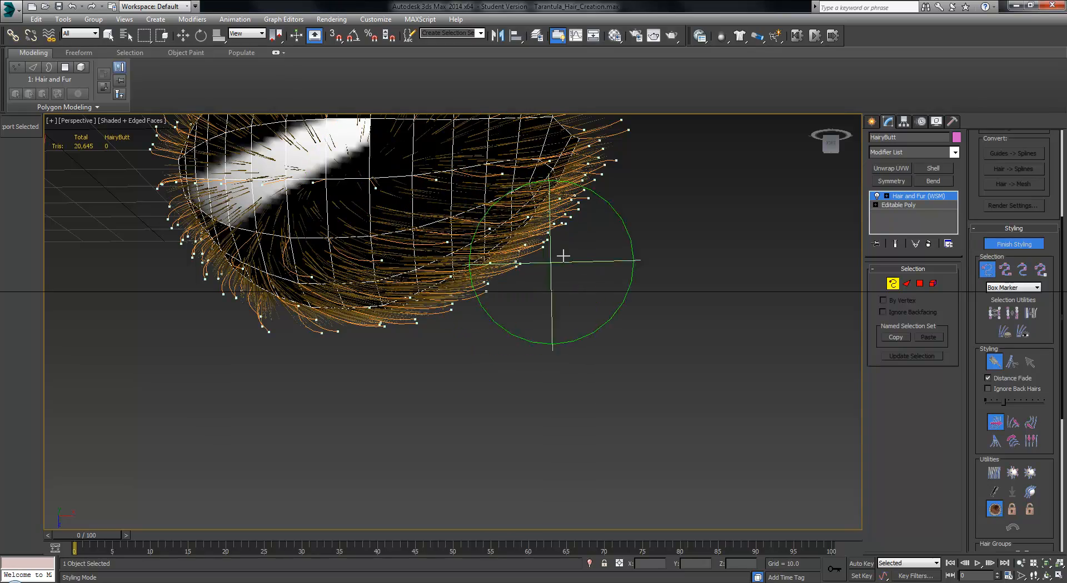
# - Comb the hairs on the opposite side and underside of the abdomen toward the rear
pyautogui.moveTo(666, 200)
pyautogui.keyDown('alt'); pyautogui.mouseDown(button='middle')
pyautogui.moveTo(550, 214)
pyautogui.moveTo(355, 185)
pyautogui.mouseUp(button='middle'); pyautogui.keyUp('alt')
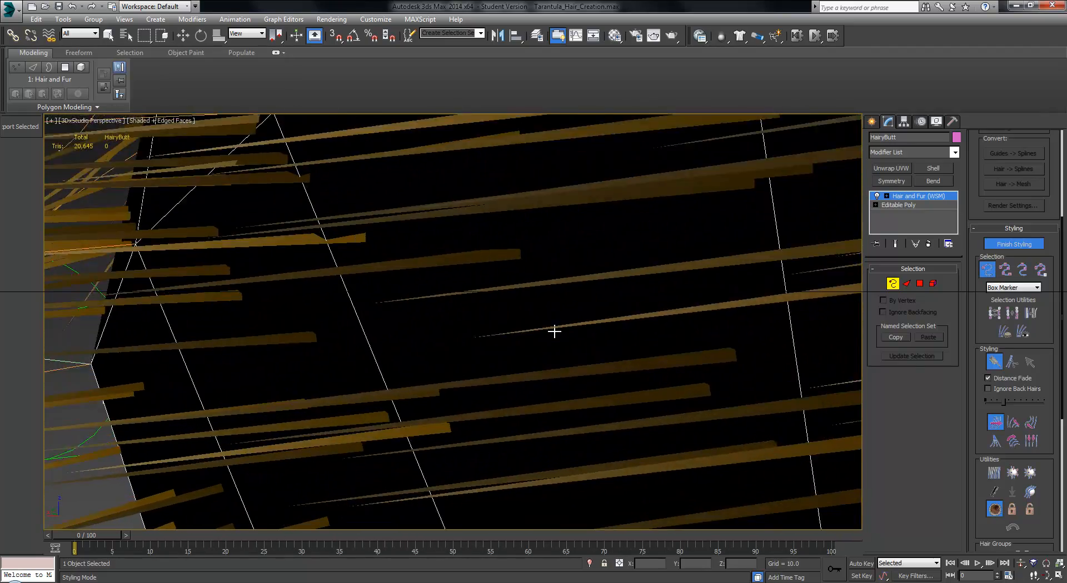
pyautogui.scroll(-10, 554, 331)
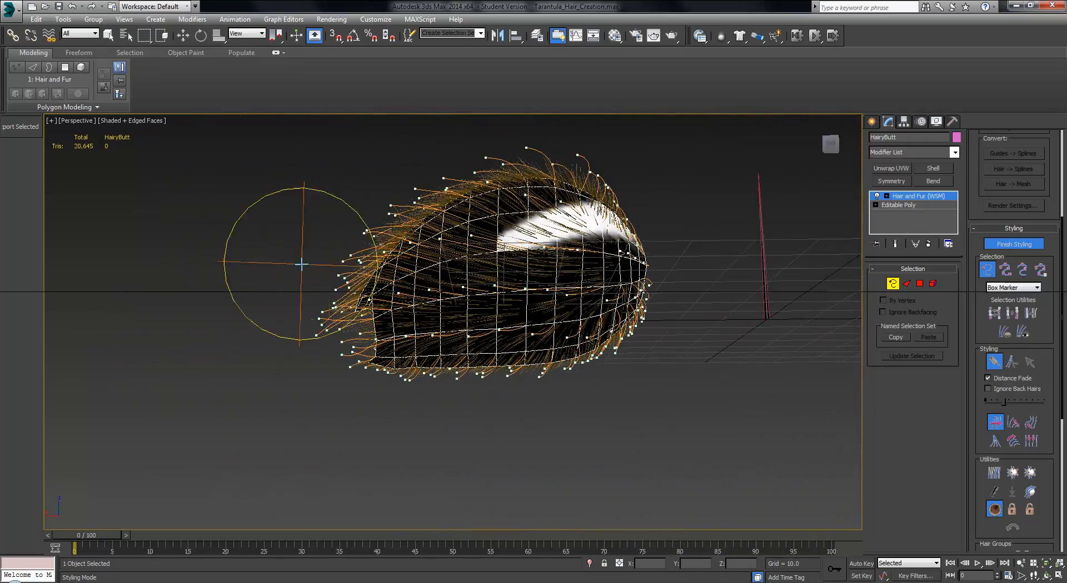
pyautogui.moveTo(342, 305)
pyautogui.keyDown('alt'); pyautogui.mouseDown(button='middle')
pyautogui.moveTo(331, 305)
pyautogui.moveTo(325, 280)
pyautogui.moveTo(289, 262)
pyautogui.moveTo(307, 259)
pyautogui.mouseUp(button='middle'); pyautogui.keyUp('alt')
pyautogui.moveTo(307, 259); pyautogui.dragTo(298, 275)
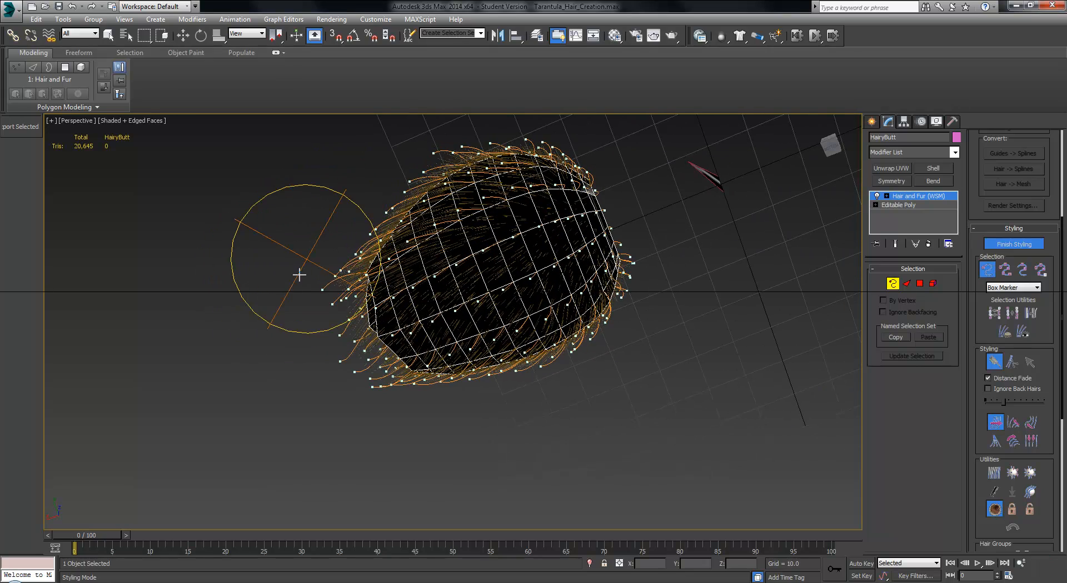
pyautogui.moveTo(287, 368)
pyautogui.mouseDown()
pyautogui.moveTo(209, 371)
pyautogui.moveTo(227, 370)
pyautogui.mouseUp()
pyautogui.moveTo(342, 408); pyautogui.dragTo(284, 423)
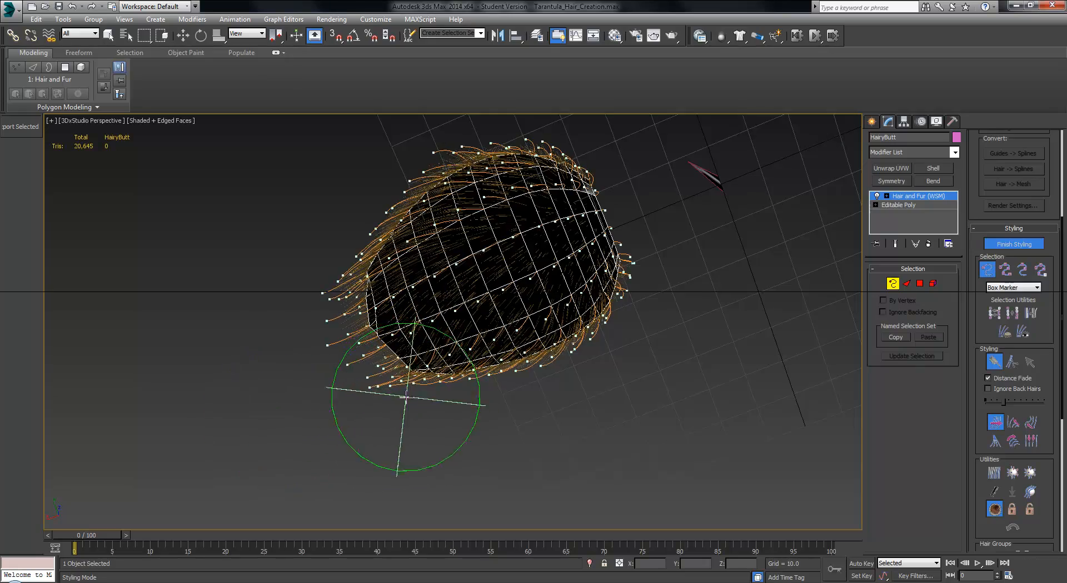
pyautogui.moveTo(406, 397)
pyautogui.keyDown('alt'); pyautogui.mouseDown(button='middle')
pyautogui.moveTo(445, 412)
pyautogui.moveTo(443, 442)
pyautogui.moveTo(387, 414)
pyautogui.mouseUp(button='middle'); pyautogui.keyUp('alt')
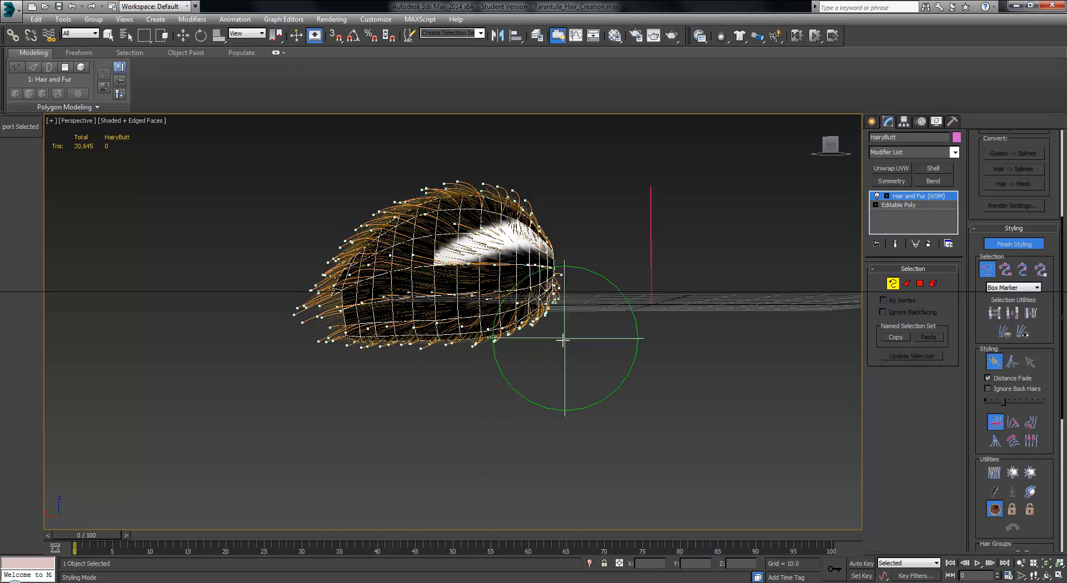
# - Refine the hairs on the far side, upper back and rear tip so they sweep toward the rear
pyautogui.moveTo(567, 334)
pyautogui.keyDown('alt'); pyautogui.mouseDown(button='middle')
pyautogui.moveTo(617, 317)
pyautogui.moveTo(626, 336)
pyautogui.moveTo(556, 378)
pyautogui.moveTo(431, 360)
pyautogui.moveTo(358, 393)
pyautogui.moveTo(433, 419)
pyautogui.moveTo(391, 376)
pyautogui.moveTo(447, 424)
pyautogui.moveTo(421, 389)
pyautogui.mouseUp(button='middle'); pyautogui.keyUp('alt')
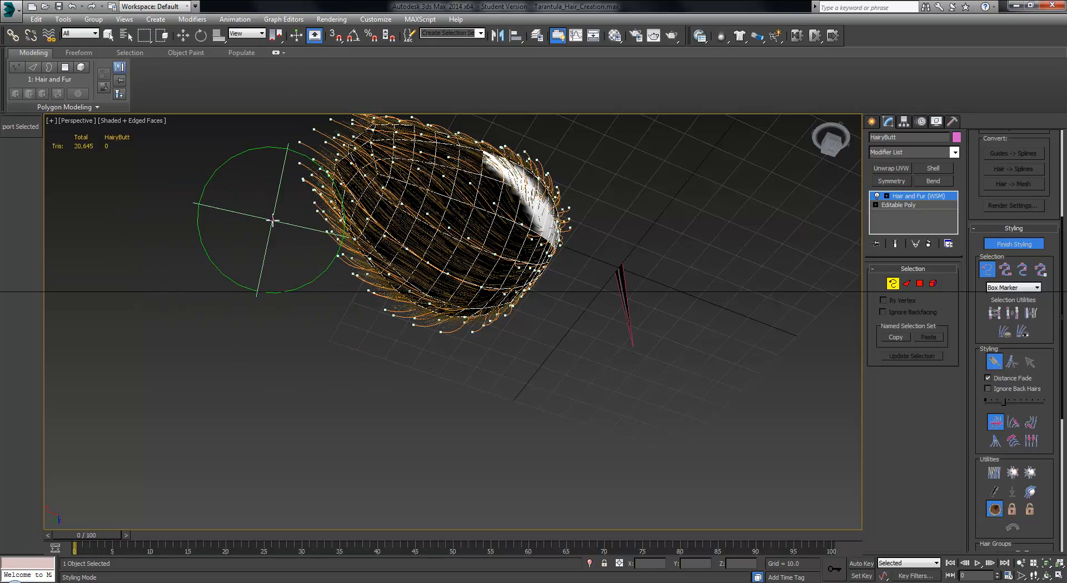
pyautogui.moveTo(272, 220); pyautogui.dragTo(252, 205)
pyautogui.keyDown('alt'); pyautogui.moveTo(253, 197); pyautogui.dragTo(302, 255, button='middle'); pyautogui.keyUp('alt')
pyautogui.moveTo(285, 222)
pyautogui.keyDown('alt'); pyautogui.mouseDown(button='middle')
pyautogui.moveTo(328, 305)
pyautogui.moveTo(334, 361)
pyautogui.moveTo(339, 304)
pyautogui.mouseUp(button='middle'); pyautogui.keyUp('alt')
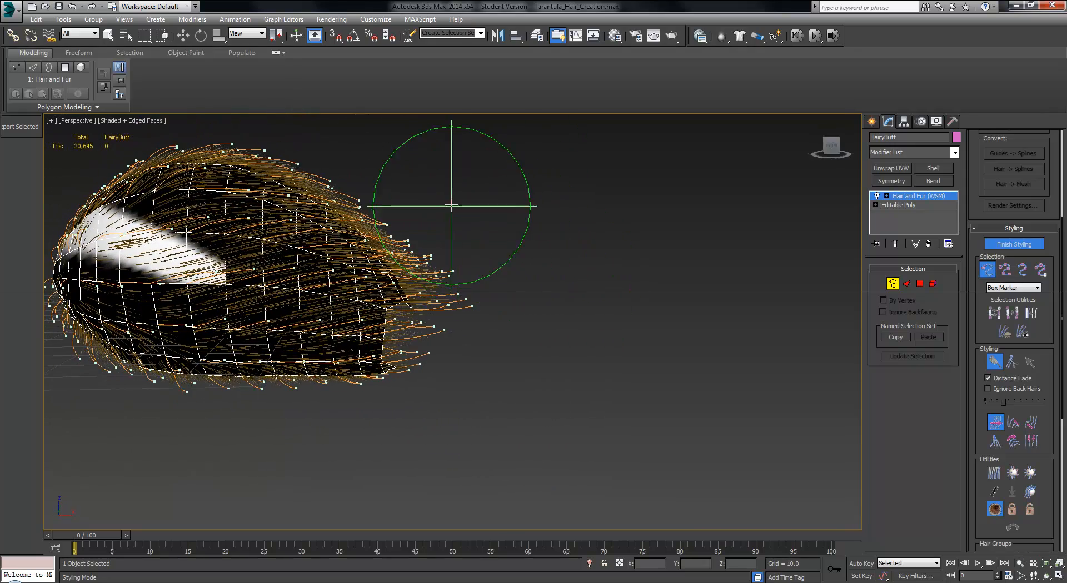
pyautogui.moveTo(474, 246)
pyautogui.mouseDown()
pyautogui.moveTo(528, 322)
pyautogui.moveTo(505, 311)
pyautogui.moveTo(524, 311)
pyautogui.mouseUp()
pyautogui.moveTo(365, 185)
pyautogui.mouseDown()
pyautogui.moveTo(381, 185)
pyautogui.moveTo(285, 149)
pyautogui.mouseUp()
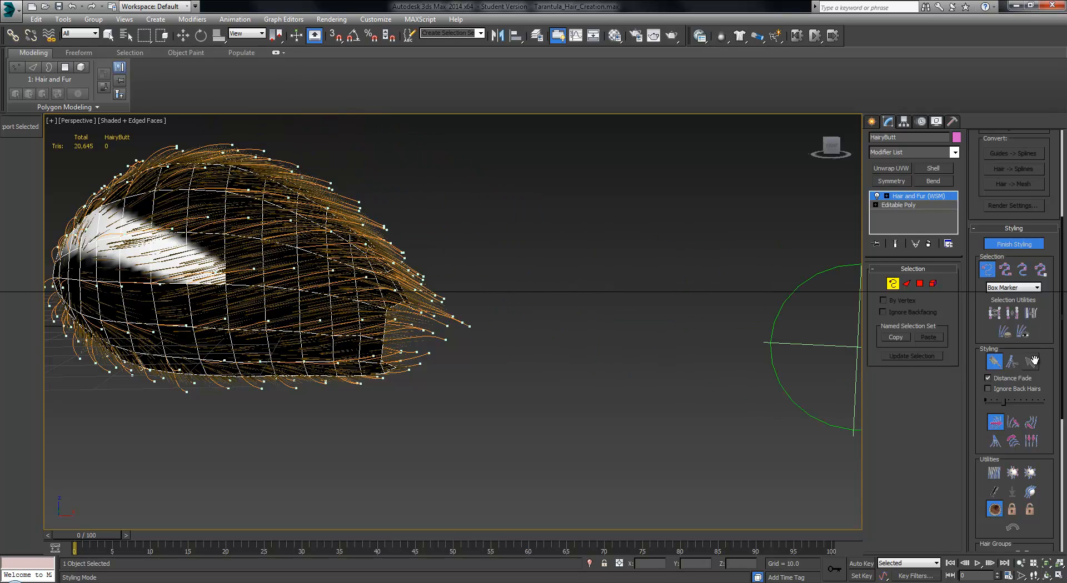
# - Reduce the hair brush size and touch up stray hairs along the abdomen's lower edges
pyautogui.moveTo(1002, 402); pyautogui.dragTo(991, 404)
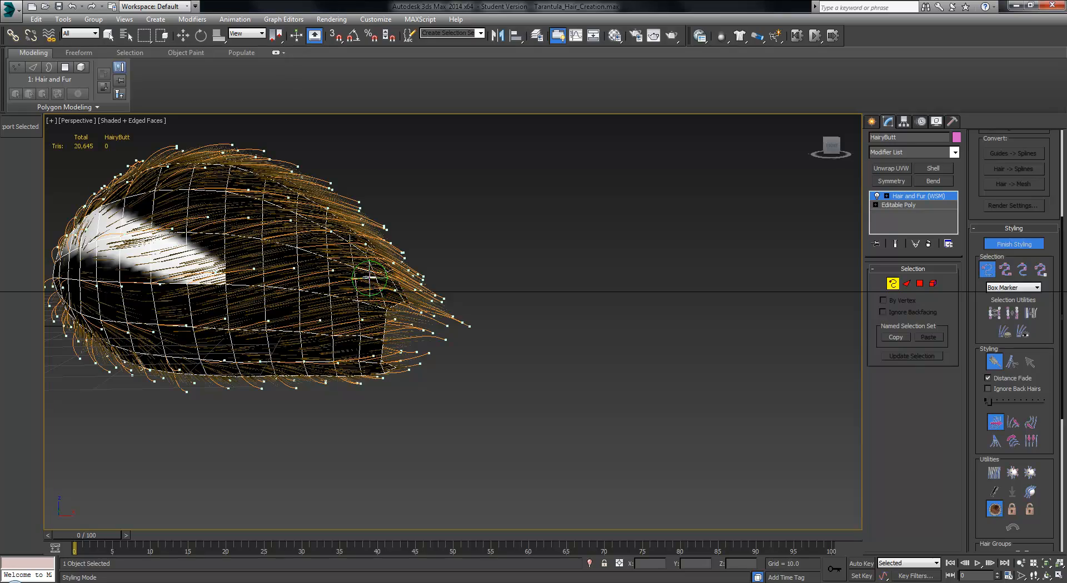
pyautogui.keyDown('alt'); pyautogui.moveTo(428, 324); pyautogui.dragTo(375, 368, button='middle'); pyautogui.keyUp('alt')
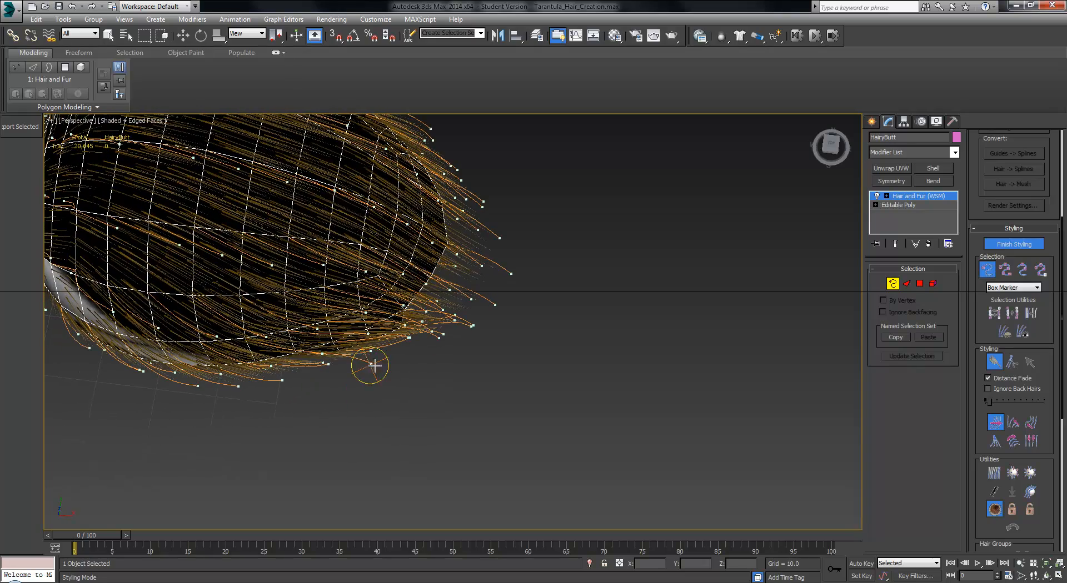
pyautogui.moveTo(461, 315)
pyautogui.keyDown('alt'); pyautogui.mouseDown(button='middle')
pyautogui.moveTo(441, 282)
pyautogui.moveTo(440, 238)
pyautogui.moveTo(383, 227)
pyautogui.moveTo(402, 233)
pyautogui.moveTo(399, 223)
pyautogui.moveTo(352, 257)
pyautogui.moveTo(255, 219)
pyautogui.moveTo(242, 168)
pyautogui.moveTo(249, 179)
pyautogui.mouseUp(button='middle'); pyautogui.keyUp('alt')
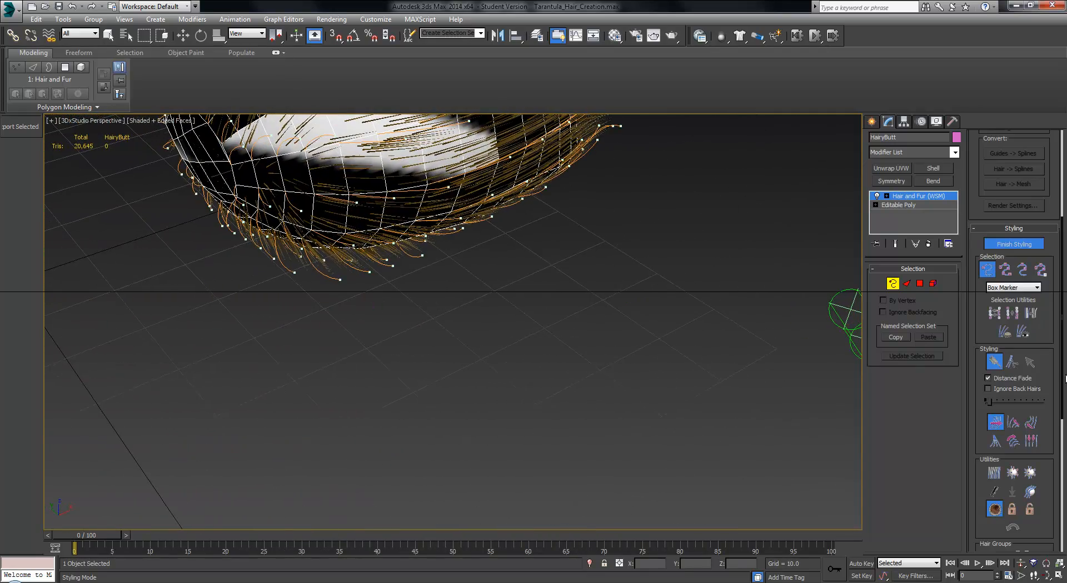
# - Enlarge the hair brush again and comb the hairs on the underside and rear tip toward the rear
pyautogui.moveTo(988, 401); pyautogui.dragTo(1004, 401)
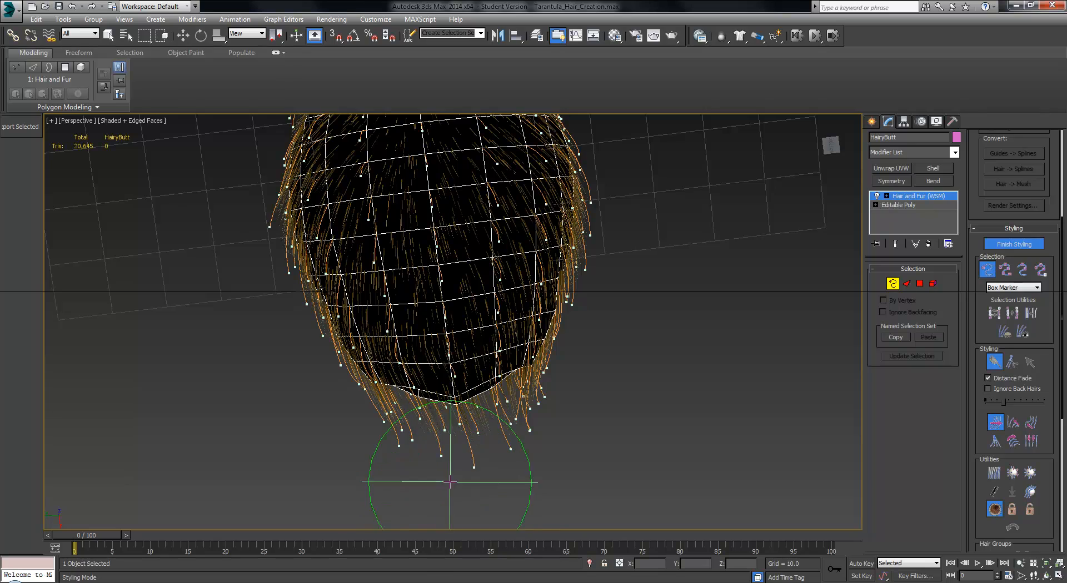
pyautogui.moveTo(450, 483); pyautogui.dragTo(450, 525)
pyautogui.moveTo(564, 450)
pyautogui.mouseDown()
pyautogui.moveTo(549, 514)
pyautogui.moveTo(569, 460)
pyautogui.mouseUp()
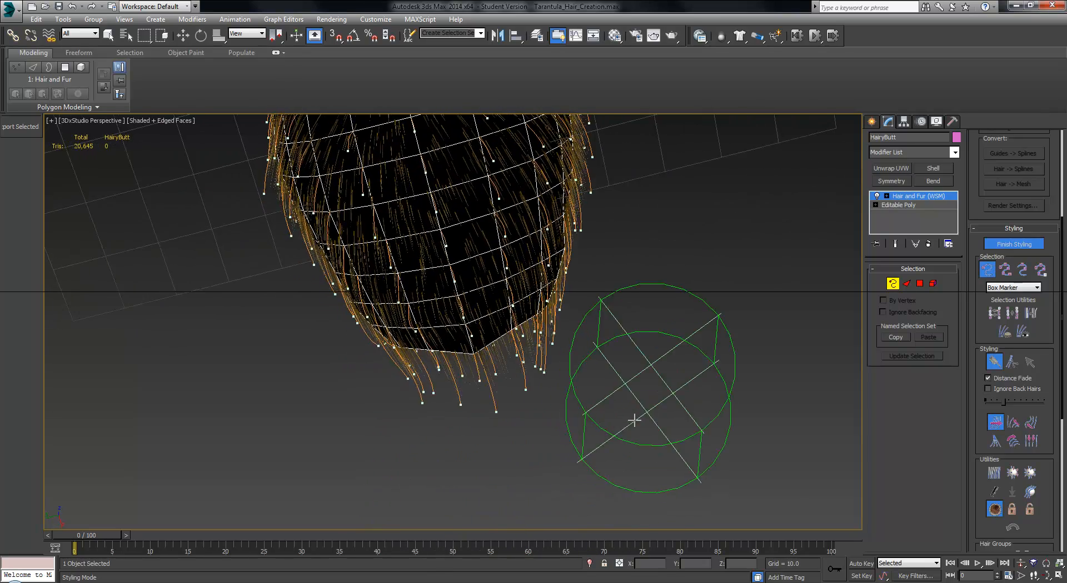
pyautogui.moveTo(515, 317)
pyautogui.mouseDown()
pyautogui.moveTo(504, 277)
pyautogui.moveTo(447, 288)
pyautogui.mouseUp()
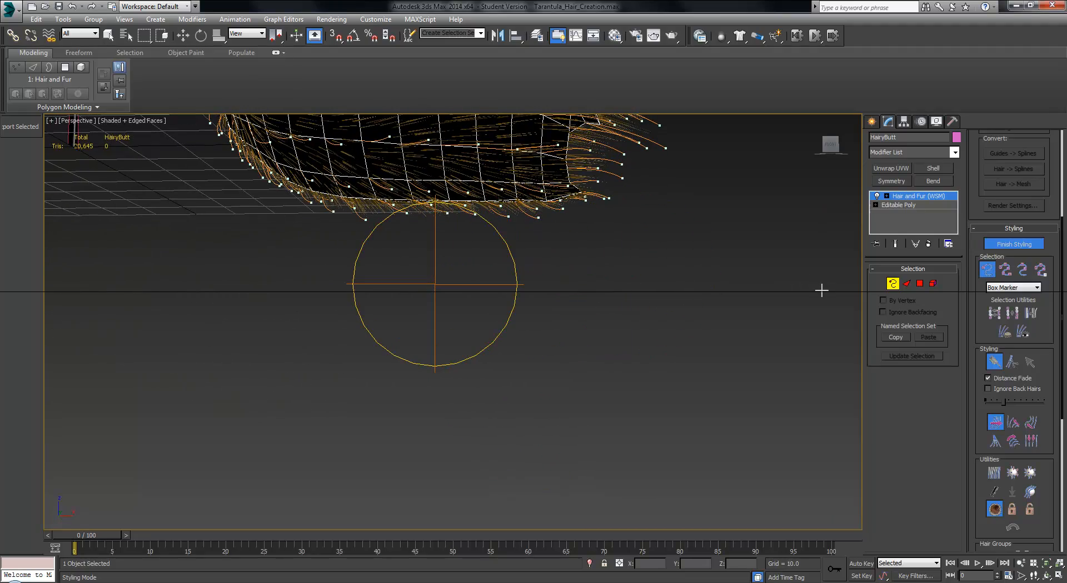
pyautogui.moveTo(821, 290)
pyautogui.keyDown('alt'); pyautogui.mouseDown(button='middle')
pyautogui.moveTo(550, 252)
pyautogui.moveTo(511, 305)
pyautogui.moveTo(391, 293)
pyautogui.mouseUp(button='middle'); pyautogui.keyUp('alt')
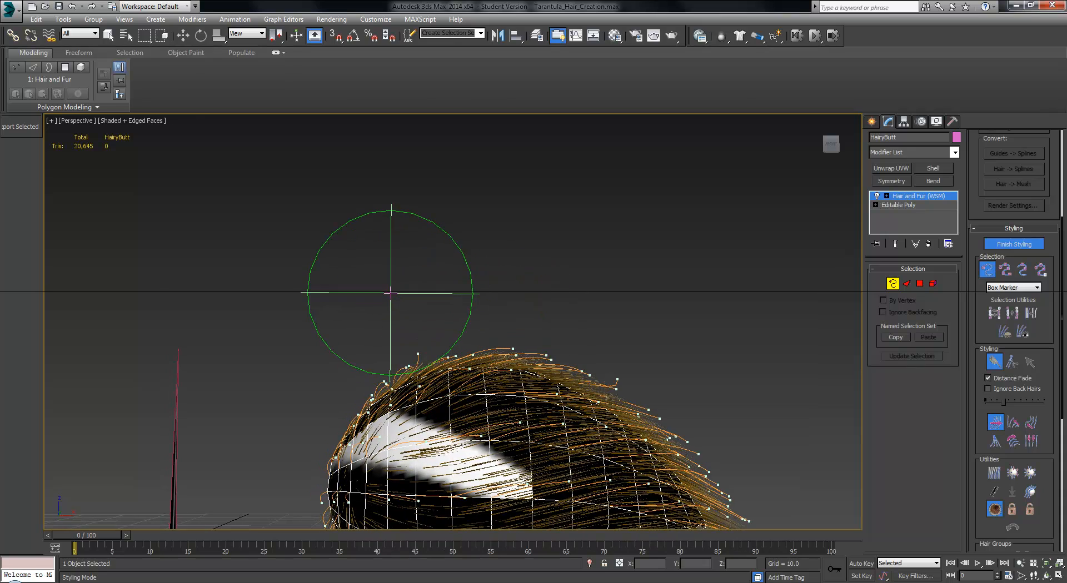
# - Comb the stray hairs along the top of the abdomen smoothly toward the rear
pyautogui.moveTo(393, 286); pyautogui.dragTo(503, 260)
pyautogui.moveTo(640, 241); pyautogui.dragTo(656, 235)
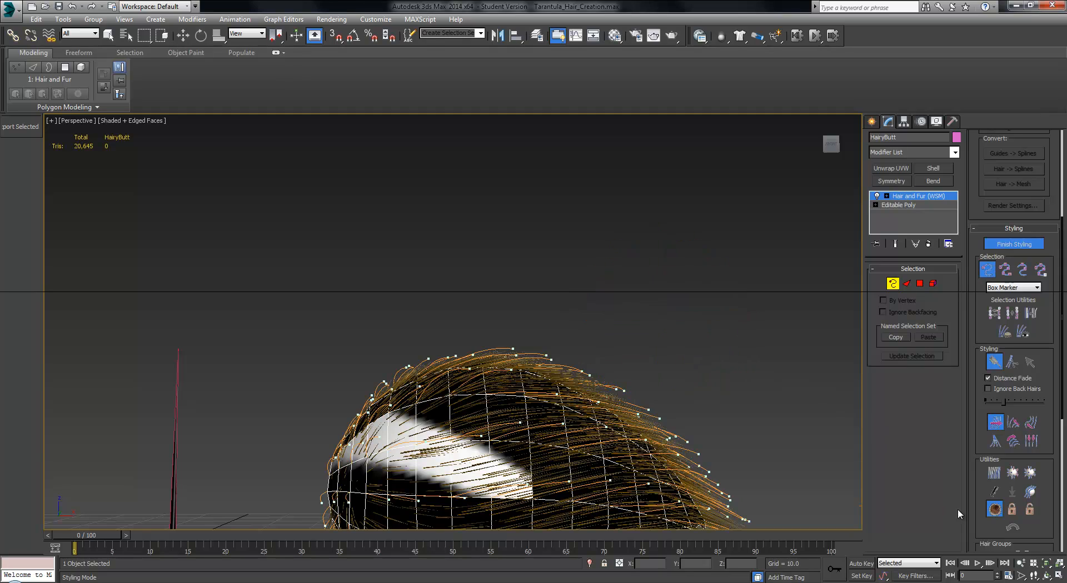
pyautogui.keyDown('alt'); pyautogui.moveTo(609, 372); pyautogui.dragTo(531, 350, button='middle'); pyautogui.keyUp('alt')
pyautogui.moveTo(531, 351); pyautogui.dragTo(446, 240)
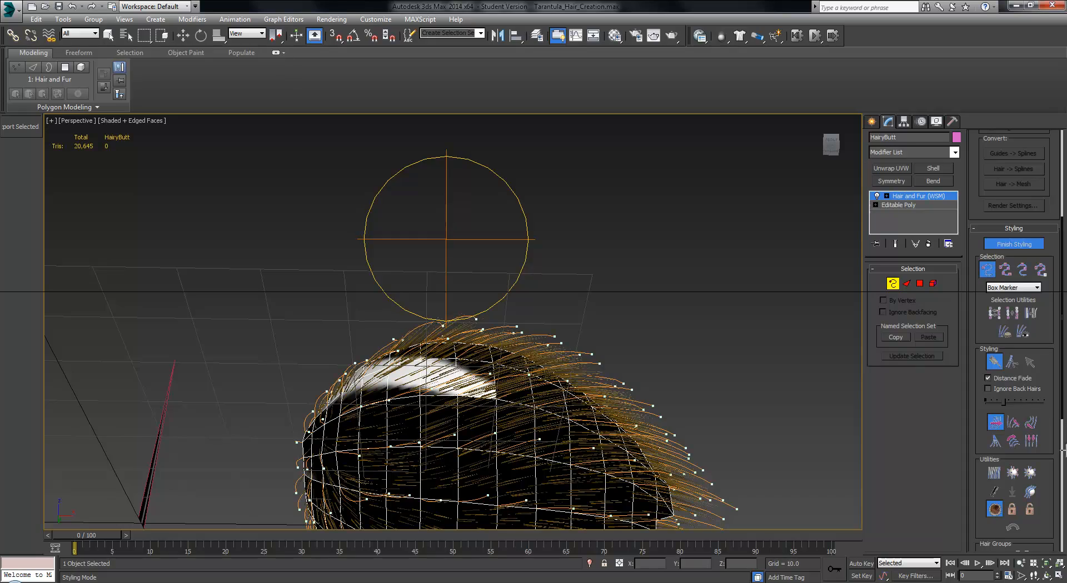
pyautogui.moveTo(435, 246); pyautogui.dragTo(446, 257)
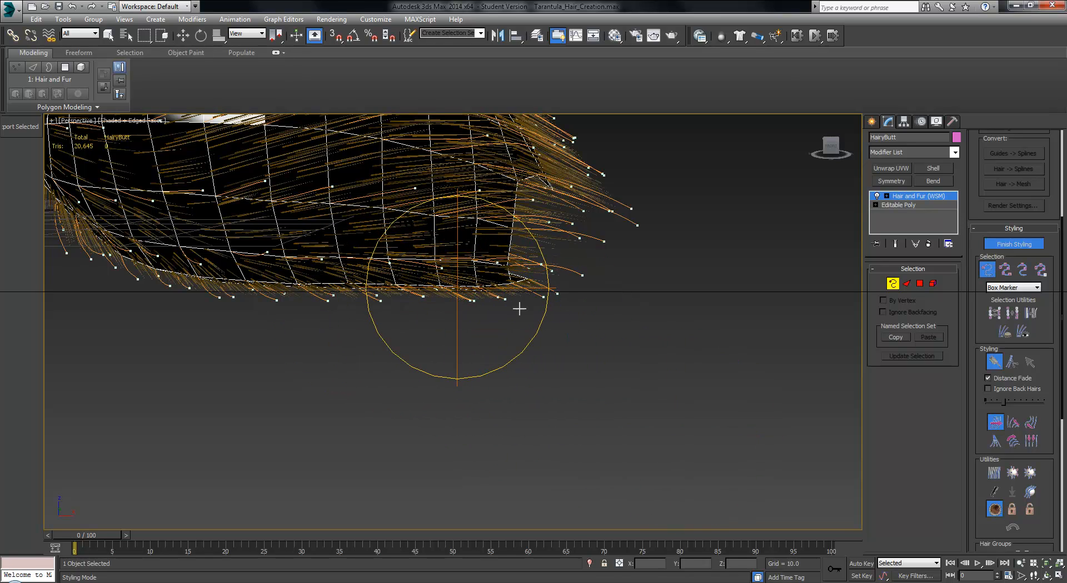
# - Comb the hairs around the lower rear tip of the abdomen backward from both sides
pyautogui.moveTo(546, 298); pyautogui.dragTo(595, 325)
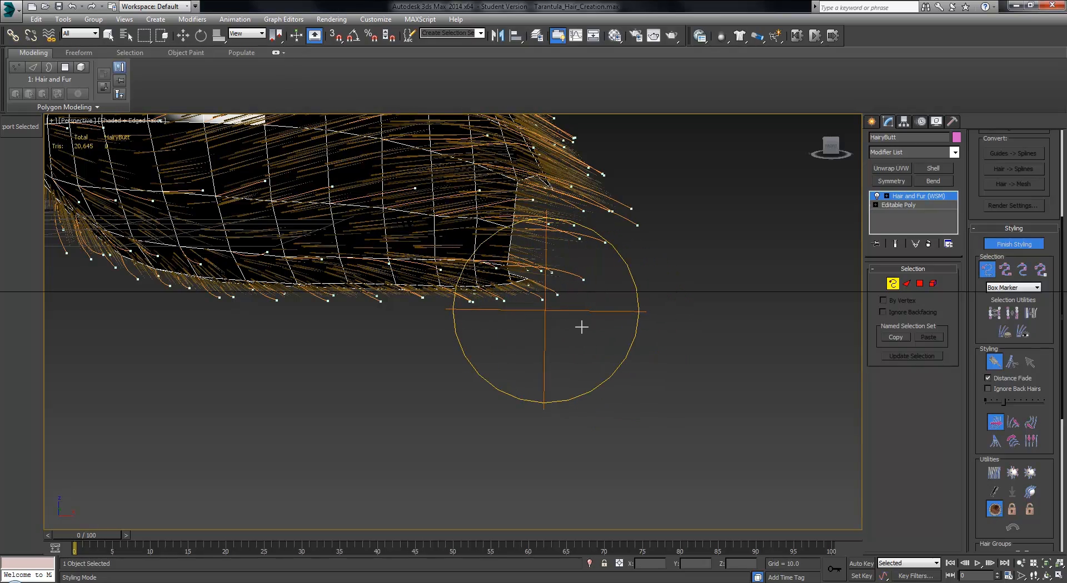
pyautogui.keyDown('alt'); pyautogui.moveTo(624, 310); pyautogui.dragTo(486, 340, button='middle'); pyautogui.keyUp('alt')
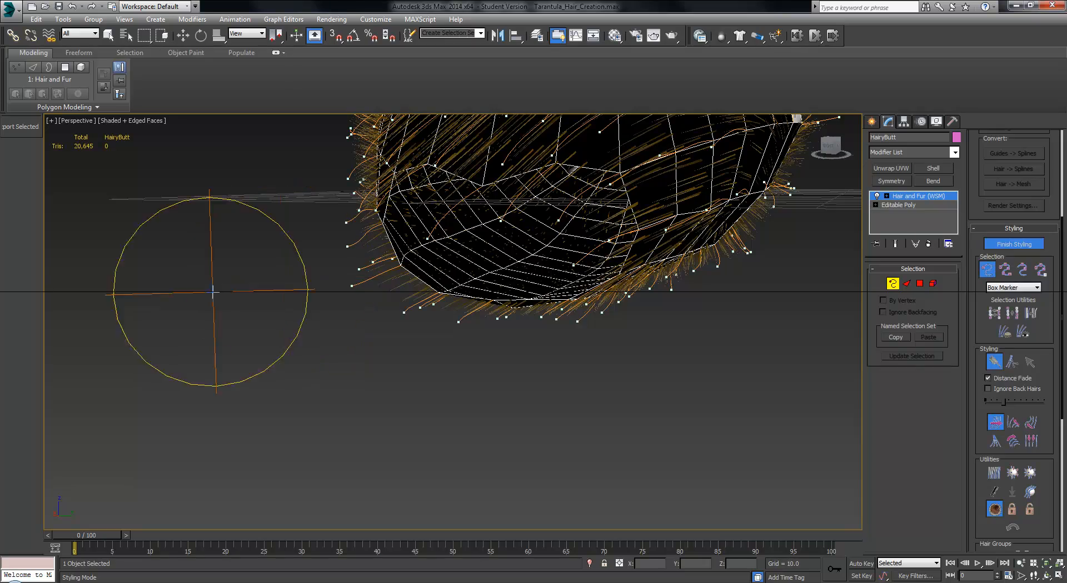
pyautogui.moveTo(633, 333)
pyautogui.keyDown('alt'); pyautogui.mouseDown(button='middle')
pyautogui.moveTo(660, 326)
pyautogui.moveTo(582, 251)
pyautogui.moveTo(233, 257)
pyautogui.moveTo(236, 269)
pyautogui.moveTo(276, 250)
pyautogui.mouseUp(button='middle'); pyautogui.keyUp('alt')
pyautogui.moveTo(277, 253); pyautogui.dragTo(283, 230)
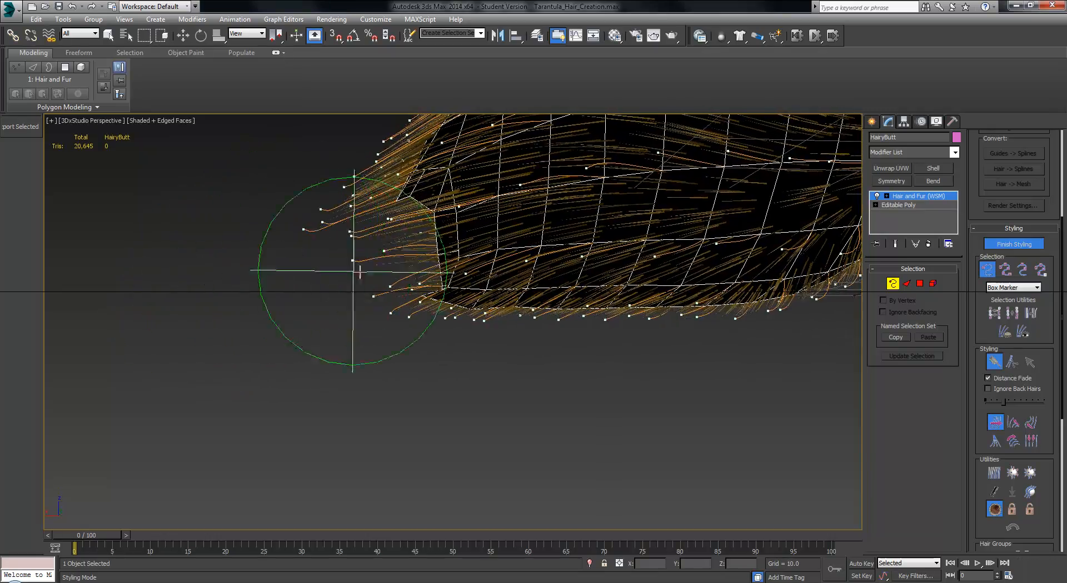
pyautogui.moveTo(354, 272)
pyautogui.keyDown('alt'); pyautogui.mouseDown(button='middle')
pyautogui.moveTo(500, 281)
pyautogui.moveTo(533, 329)
pyautogui.moveTo(470, 223)
pyautogui.moveTo(498, 248)
pyautogui.moveTo(472, 271)
pyautogui.moveTo(455, 264)
pyautogui.moveTo(447, 307)
pyautogui.moveTo(442, 294)
pyautogui.mouseUp(button='middle'); pyautogui.keyUp('alt')
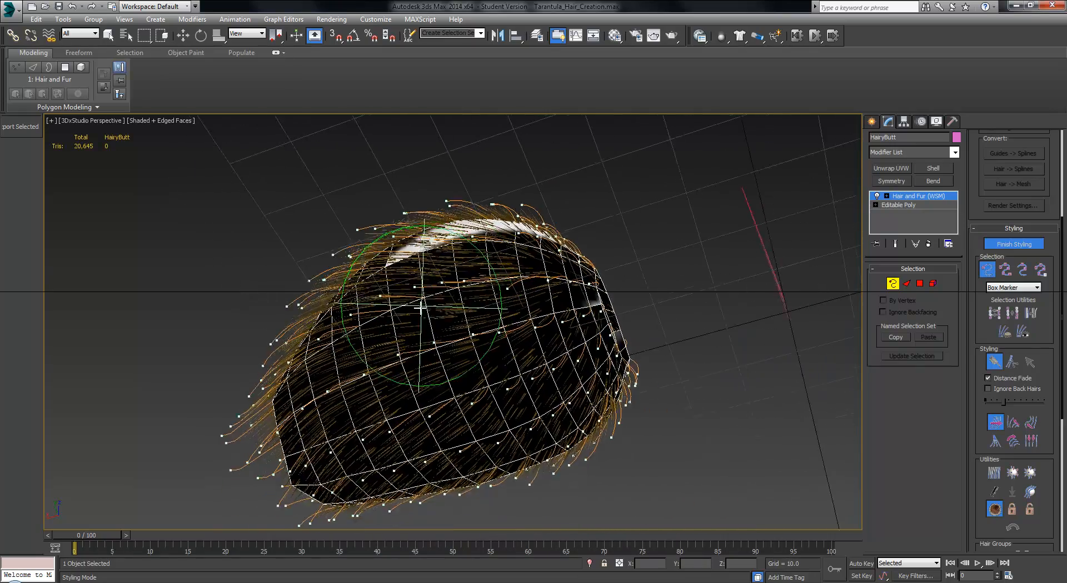
# - Sweep the hairs along the upper rear slope backward and down toward the rear tip
pyautogui.moveTo(315, 243); pyautogui.dragTo(302, 254)
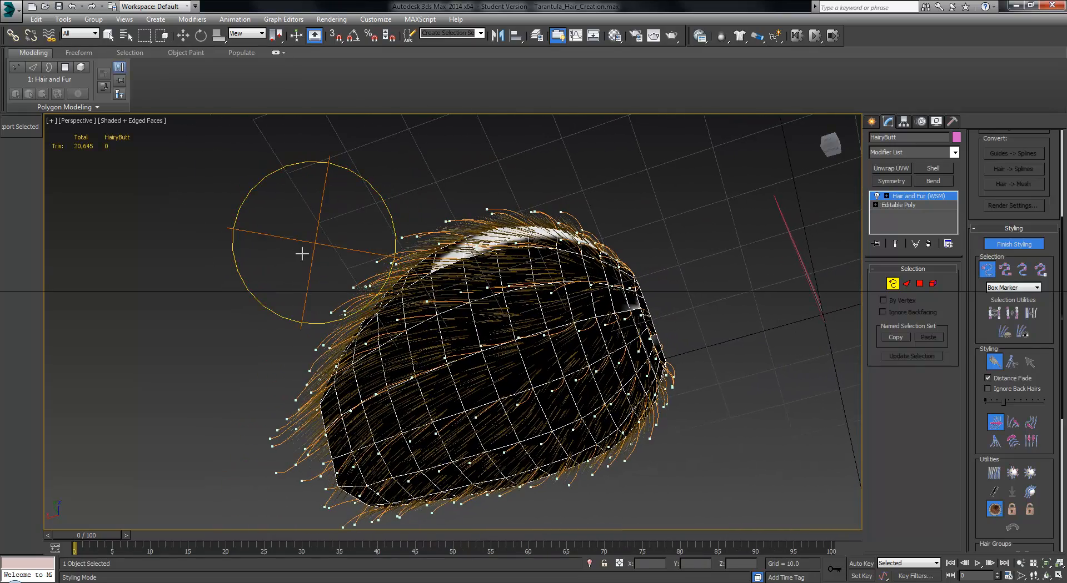
pyautogui.moveTo(196, 348); pyautogui.dragTo(210, 353)
pyautogui.moveTo(265, 309); pyautogui.dragTo(155, 417)
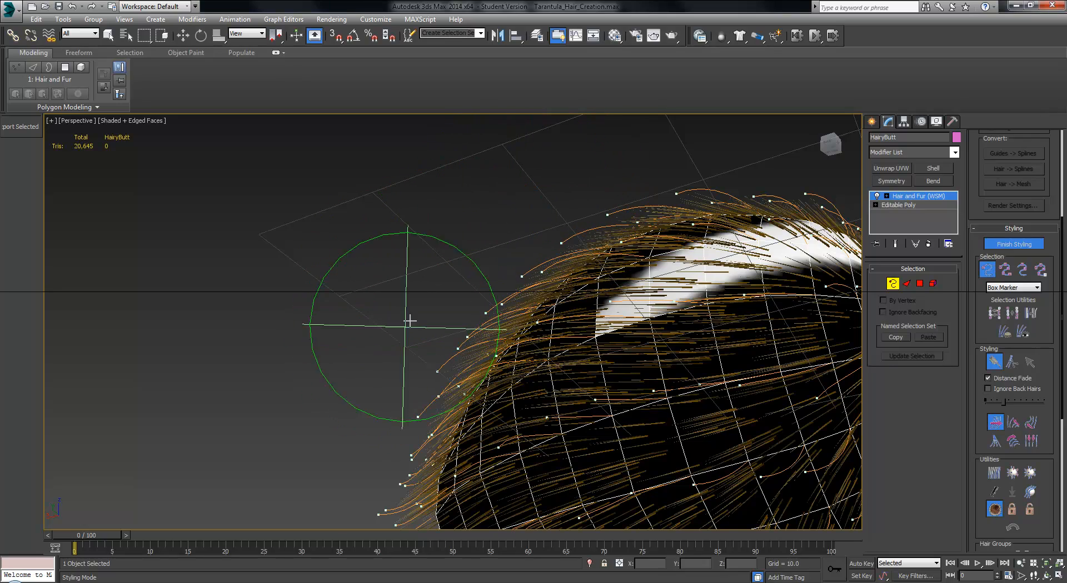
pyautogui.moveTo(409, 321); pyautogui.dragTo(312, 471)
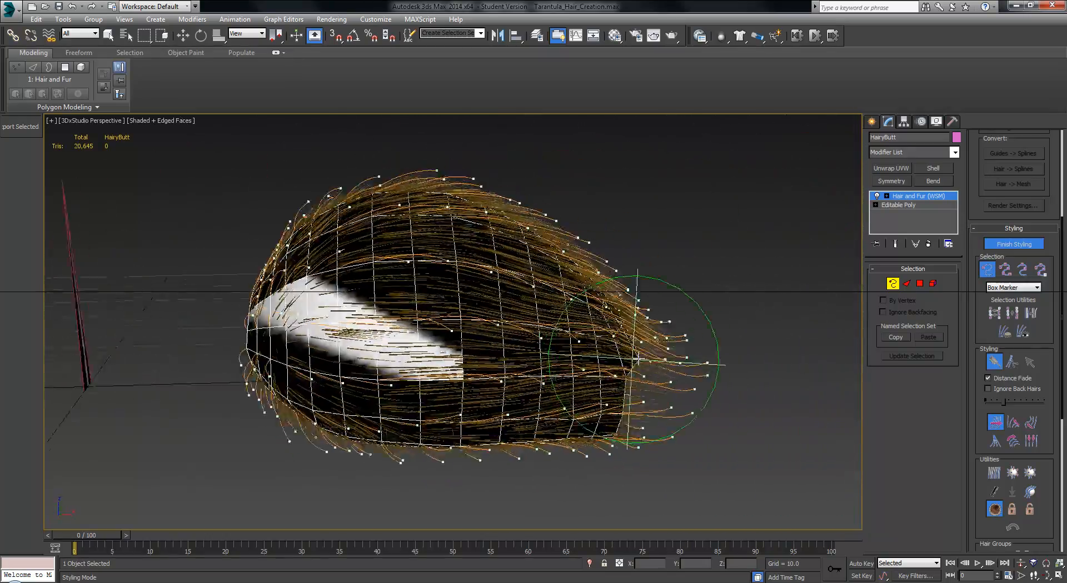
# - Smooth the hairs on the back and rear edge of the abdomen from the opposite side so they flow rearward
pyautogui.keyDown('alt'); pyautogui.moveTo(676, 289); pyautogui.dragTo(577, 181, button='middle'); pyautogui.keyUp('alt')
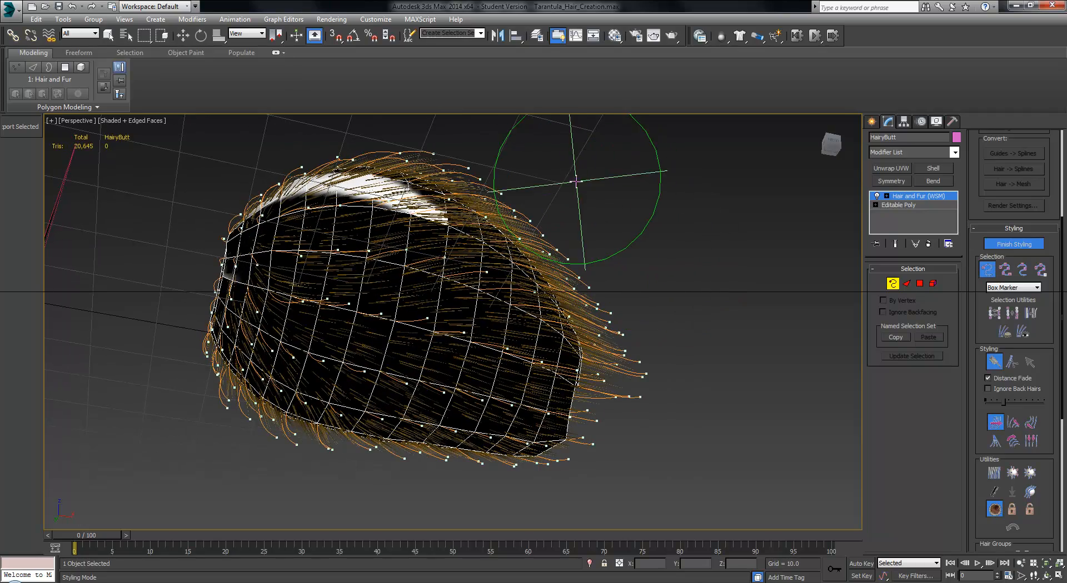
pyautogui.moveTo(678, 271); pyautogui.dragTo(650, 272)
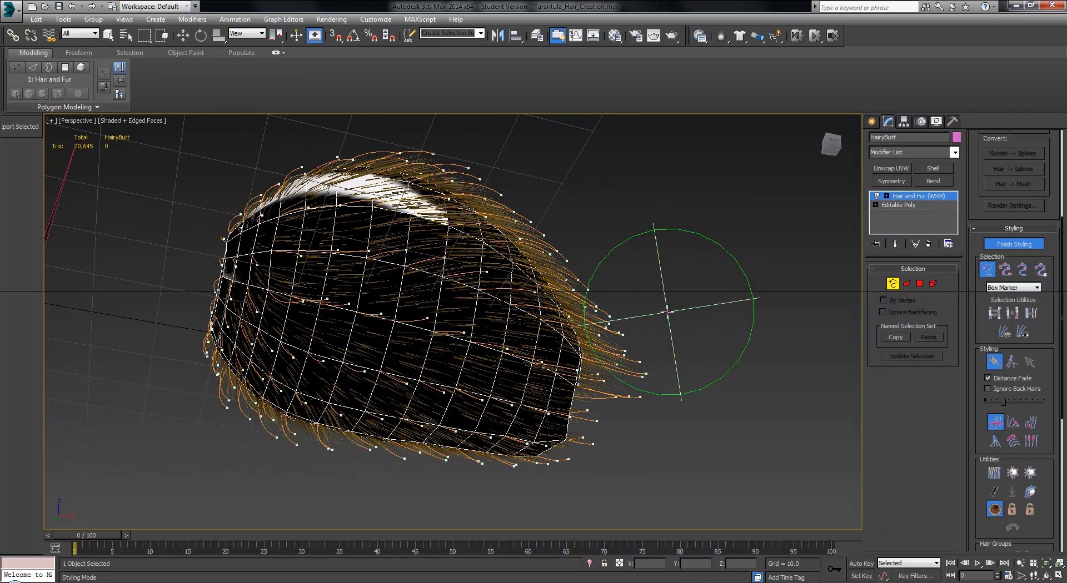
pyautogui.moveTo(719, 381); pyautogui.dragTo(744, 397)
pyautogui.moveTo(678, 391); pyautogui.dragTo(710, 398)
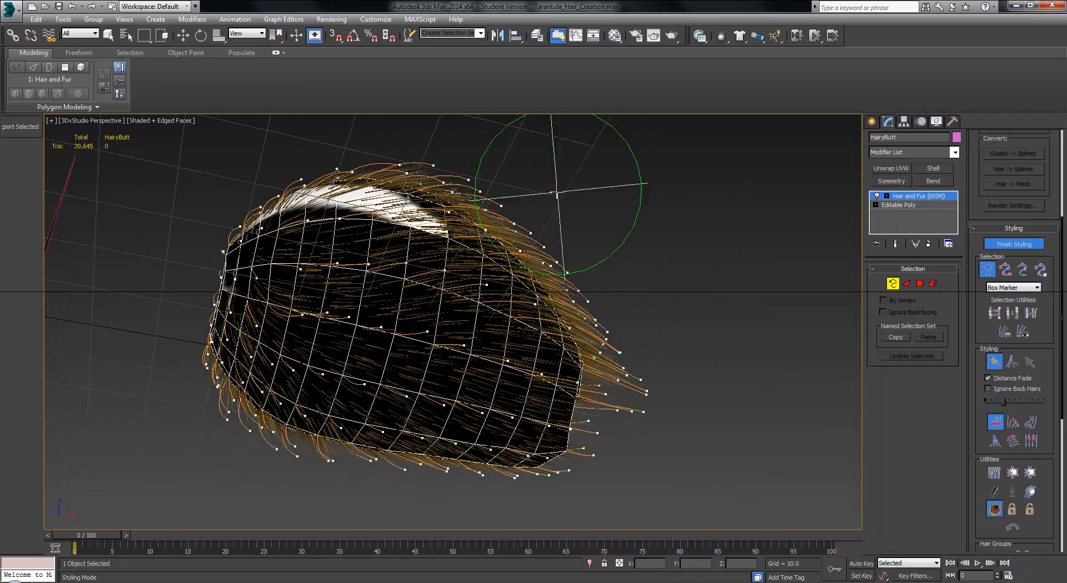
pyautogui.moveTo(443, 179); pyautogui.dragTo(570, 214)
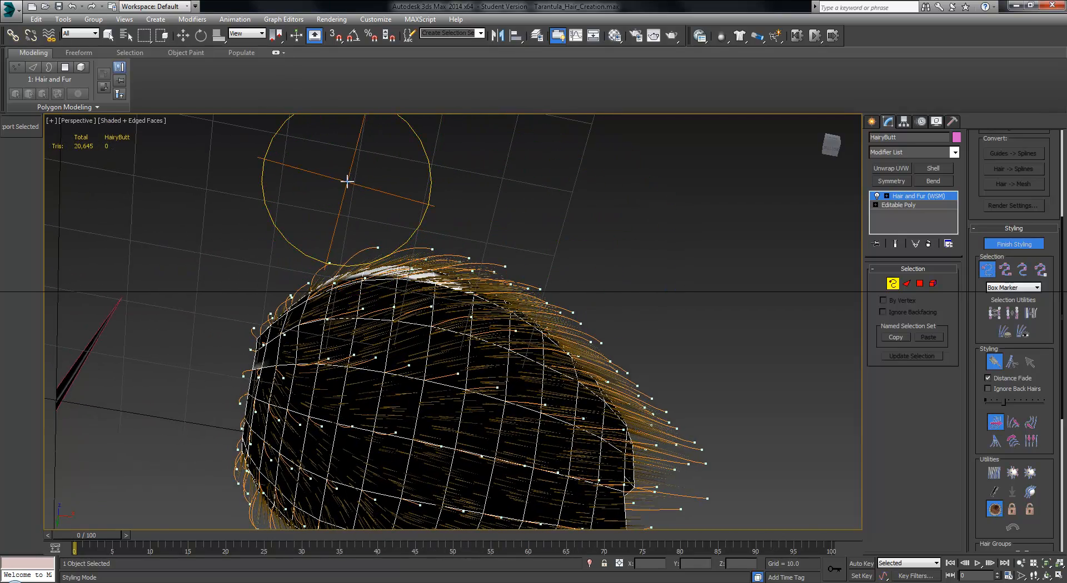
pyautogui.moveTo(673, 190); pyautogui.dragTo(675, 189)
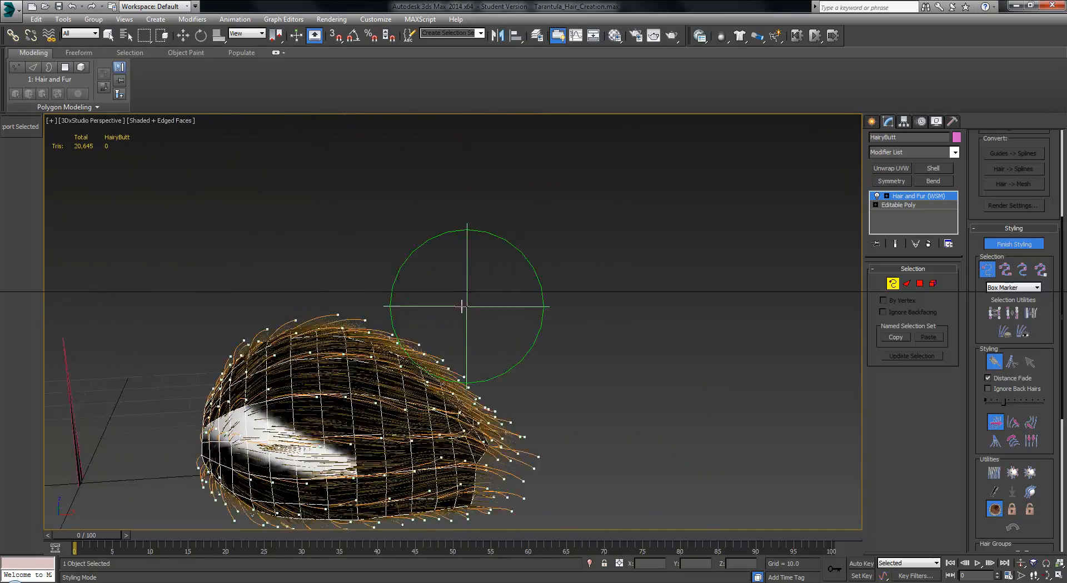
# - Brush the hairs around the rear end, viewed from above, into an even backward sweep
pyautogui.moveTo(507, 370); pyautogui.dragTo(543, 381)
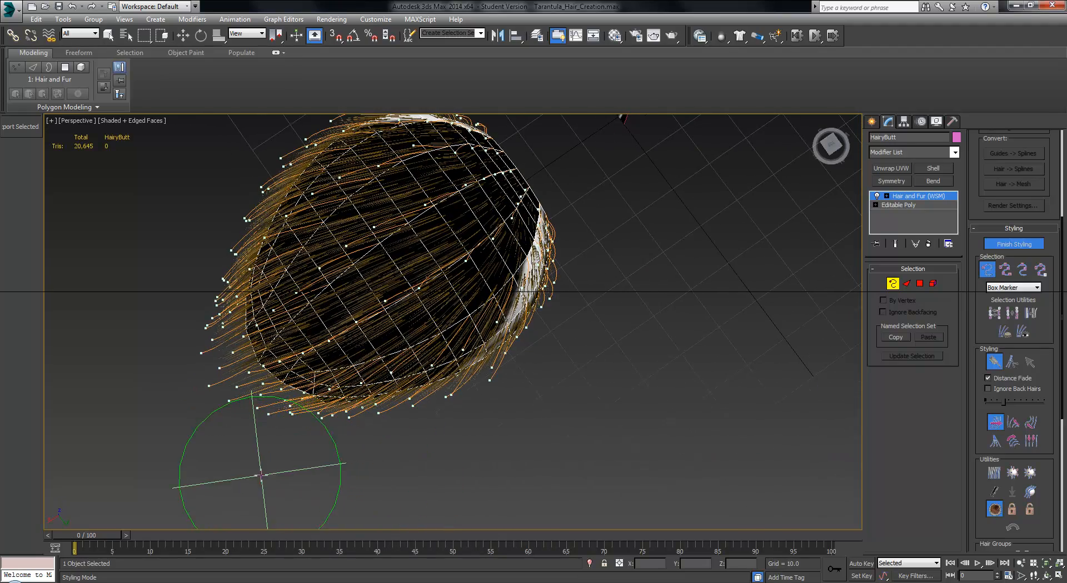
pyautogui.moveTo(162, 433)
pyautogui.mouseDown()
pyautogui.moveTo(192, 428)
pyautogui.moveTo(190, 407)
pyautogui.mouseUp()
pyautogui.moveTo(120, 453); pyautogui.dragTo(157, 405)
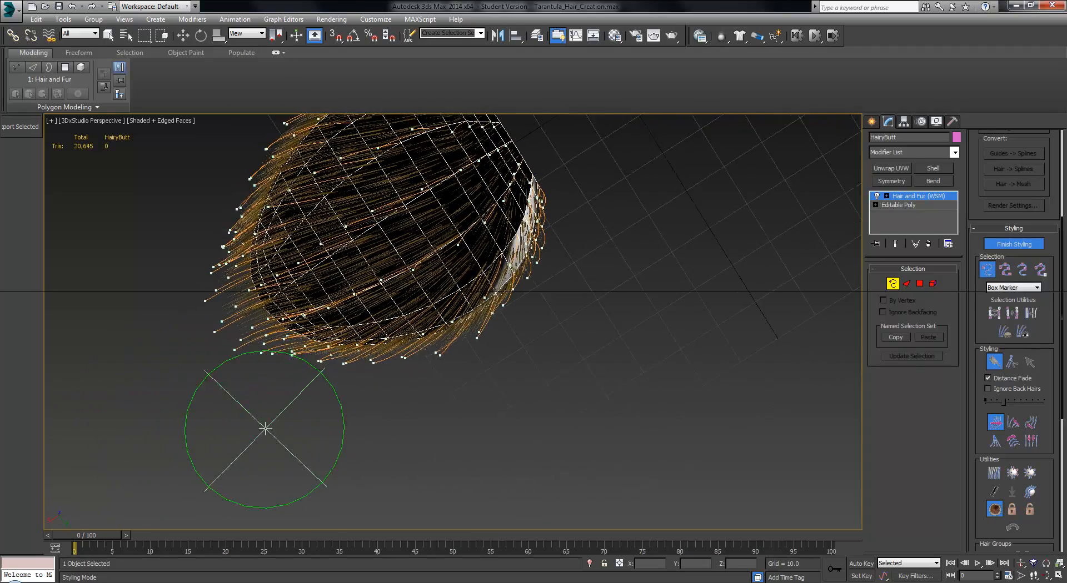
pyautogui.moveTo(236, 361)
pyautogui.mouseDown()
pyautogui.moveTo(232, 385)
pyautogui.moveTo(174, 420)
pyautogui.mouseUp()
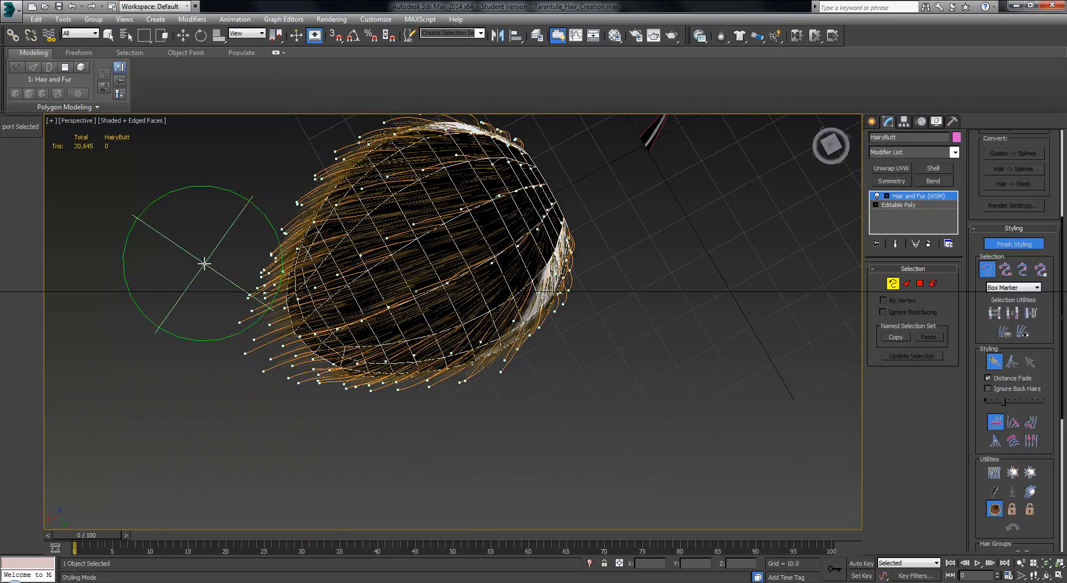
pyautogui.moveTo(205, 263); pyautogui.dragTo(178, 324)
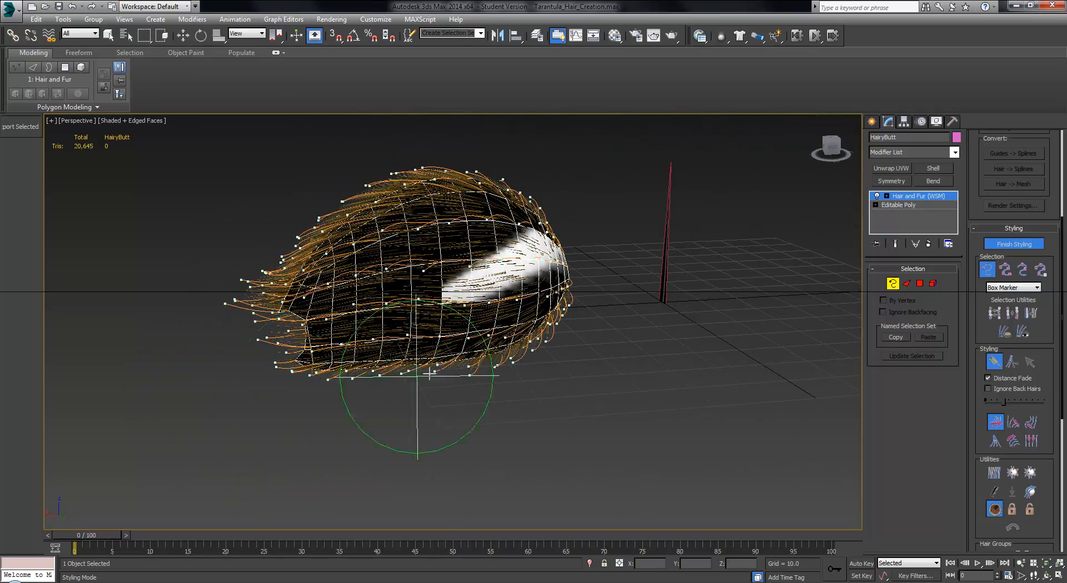
# - Comb the hairs over the crest and down the rear slope of the abdomen toward the tip
pyautogui.moveTo(489, 335)
pyautogui.keyDown('alt'); pyautogui.mouseDown(button='middle')
pyautogui.moveTo(448, 424)
pyautogui.moveTo(500, 381)
pyautogui.moveTo(548, 239)
pyautogui.moveTo(608, 321)
pyautogui.moveTo(595, 178)
pyautogui.moveTo(584, 226)
pyautogui.moveTo(593, 228)
pyautogui.mouseUp(button='middle'); pyautogui.keyUp('alt')
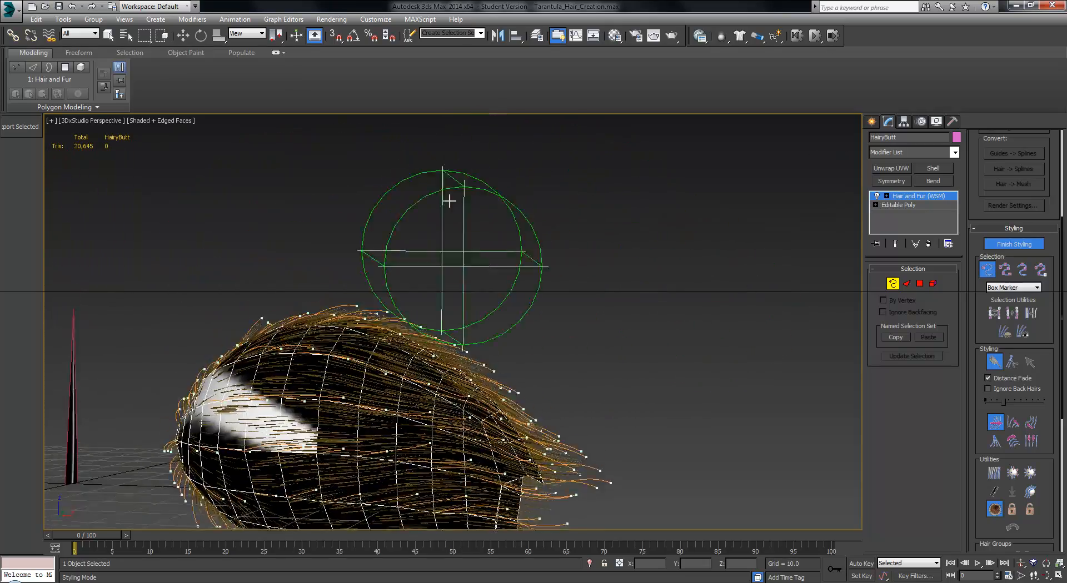
pyautogui.moveTo(264, 266)
pyautogui.mouseDown()
pyautogui.moveTo(255, 265)
pyautogui.moveTo(312, 248)
pyautogui.mouseUp()
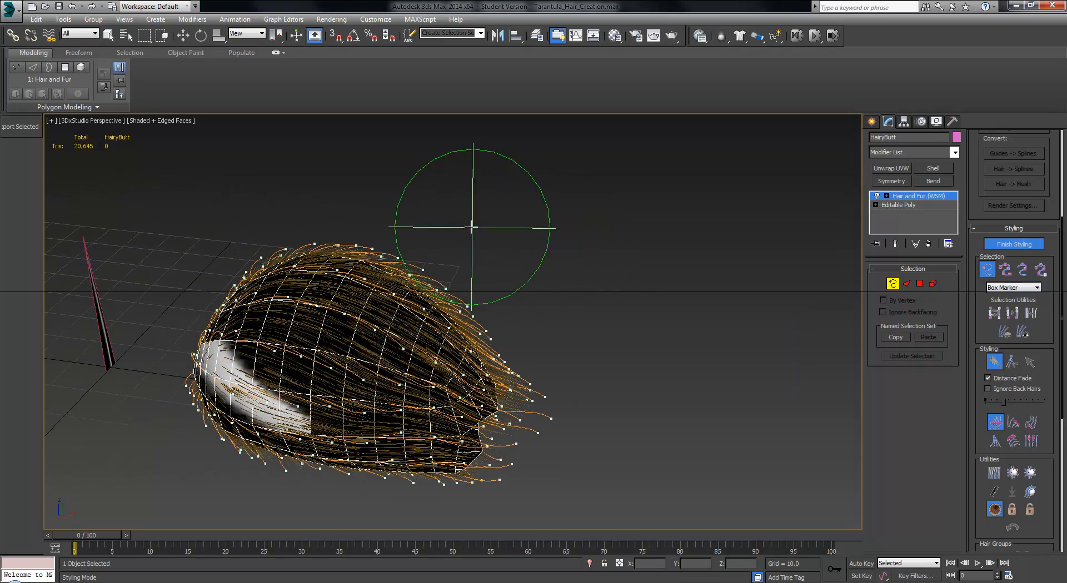
pyautogui.moveTo(562, 275); pyautogui.dragTo(622, 438)
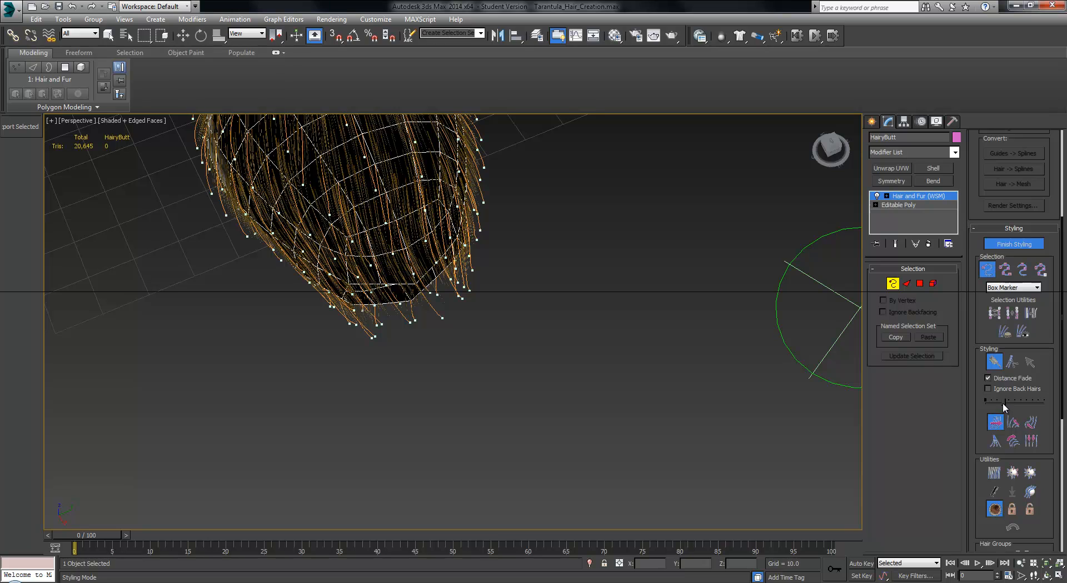
# - Reduce the hair brush size and touch up individual stray hairs along the top and rear tip
pyautogui.moveTo(1003, 402); pyautogui.dragTo(993, 406)
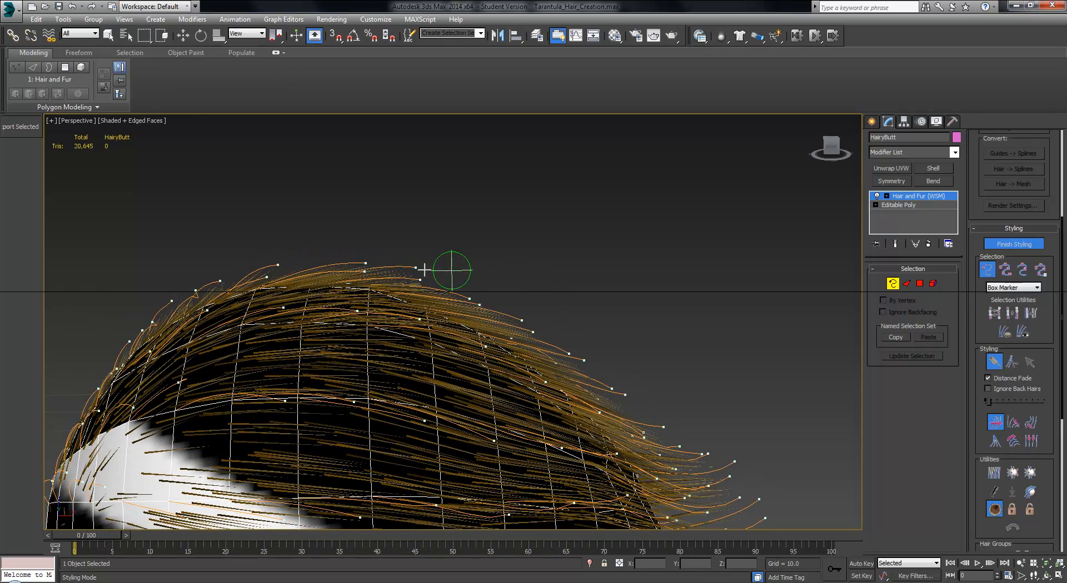
pyautogui.moveTo(328, 262); pyautogui.dragTo(339, 265)
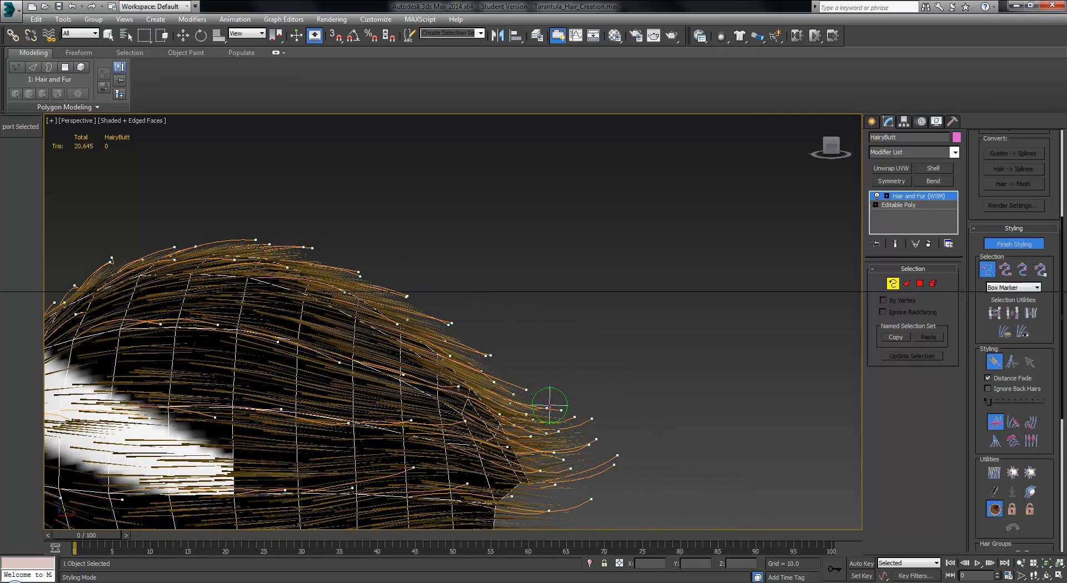
pyautogui.moveTo(635, 445); pyautogui.dragTo(673, 471)
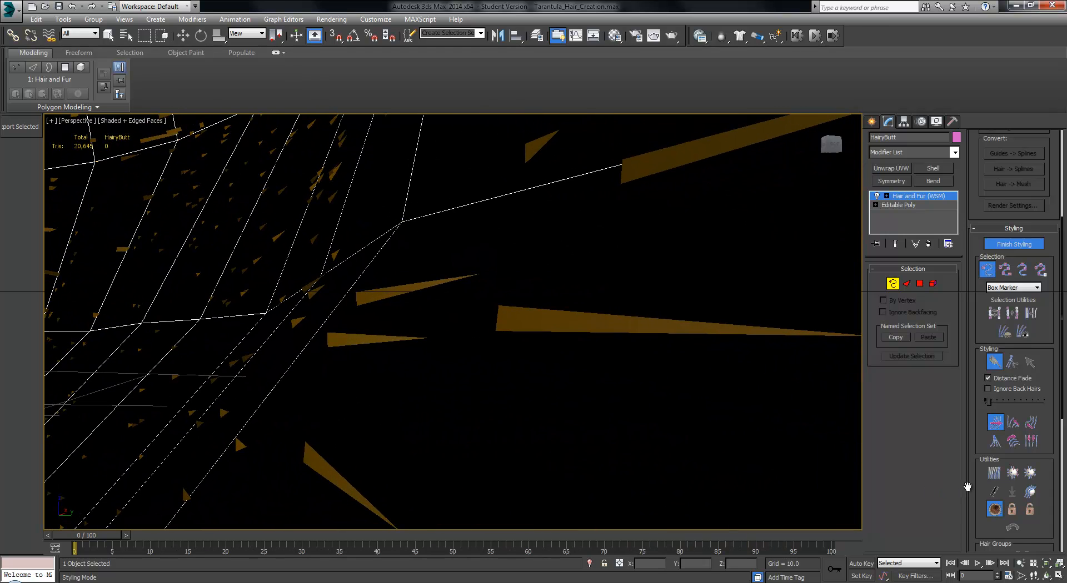
# - Finish hair styling and set the Hair and Fur display to show the hairs as geometry
pyautogui.scroll(-6, 980, 489)
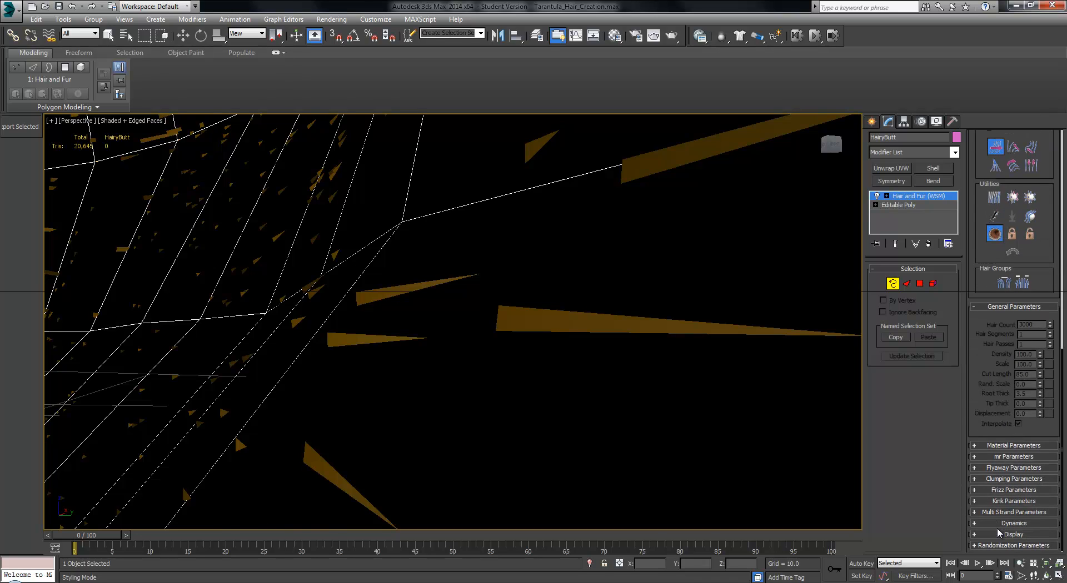
pyautogui.click(996, 532)
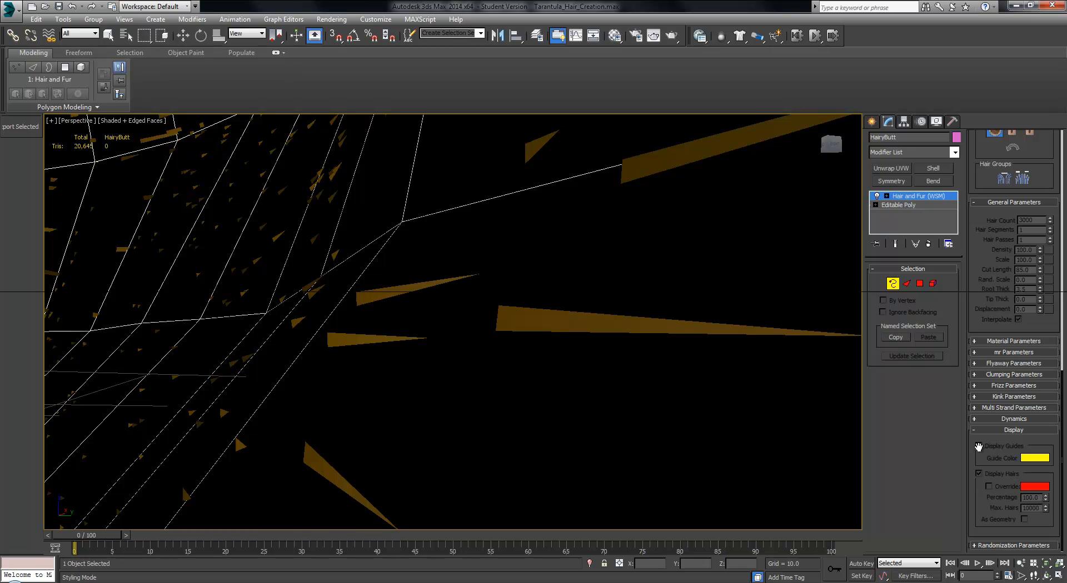
pyautogui.scroll(10, 974, 283)
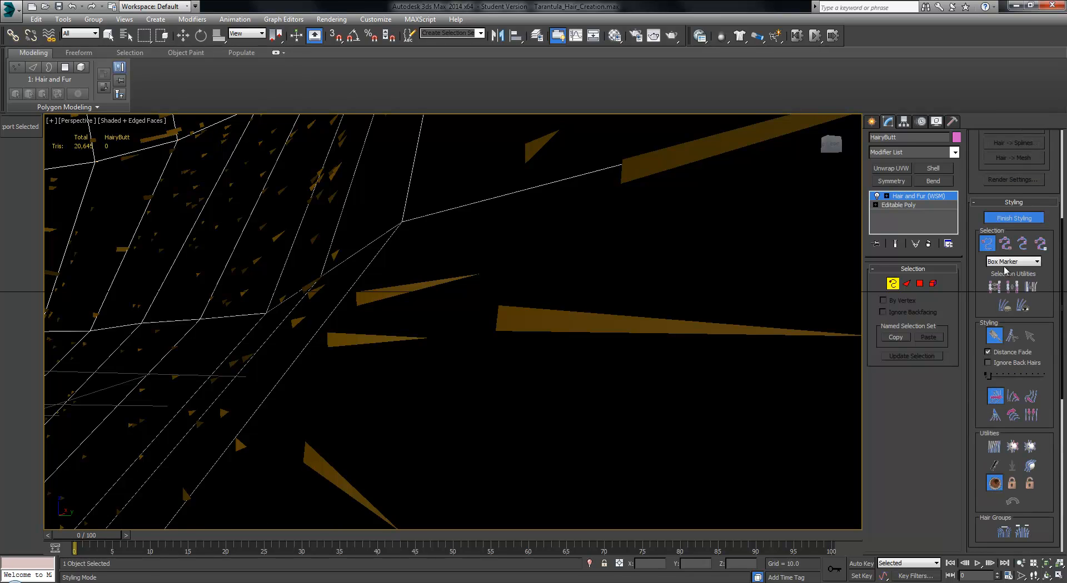
pyautogui.scroll(-10, 983, 504)
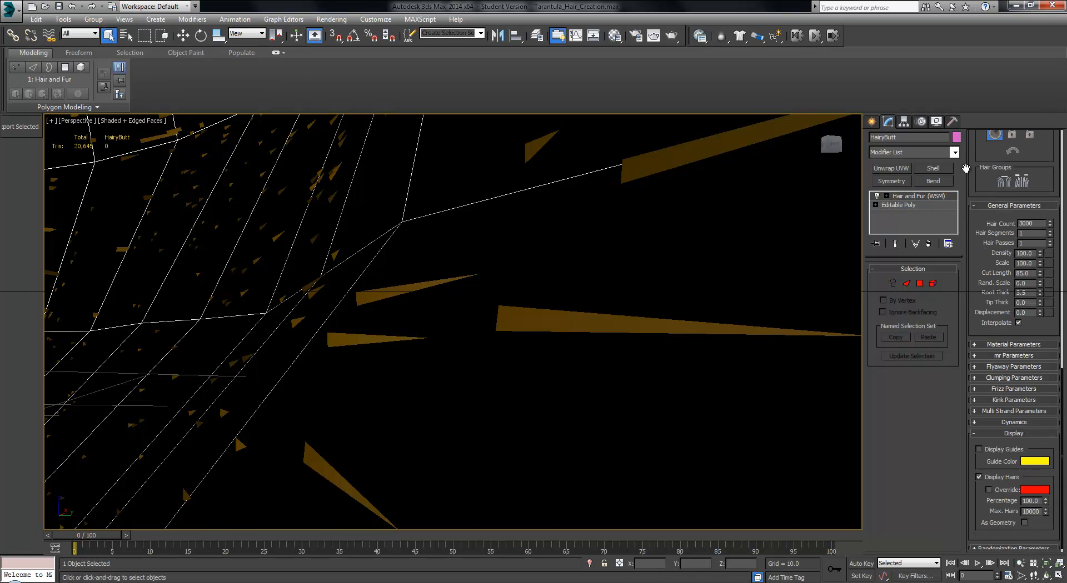
pyautogui.click(1025, 519)
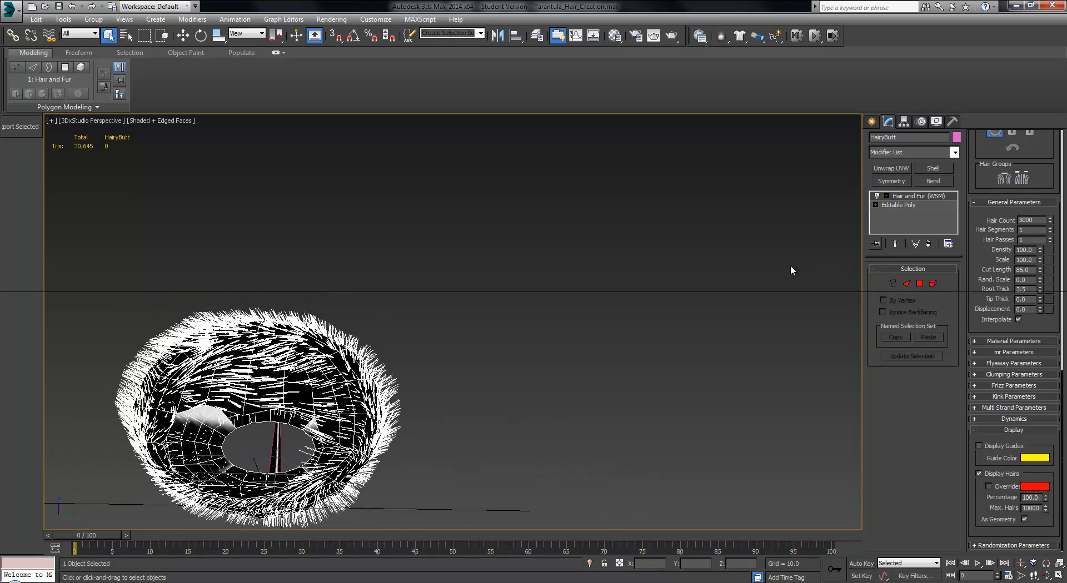
# - Convert the abdomen's Hair and Fur to a mesh
pyautogui.scroll(10, 984, 257)
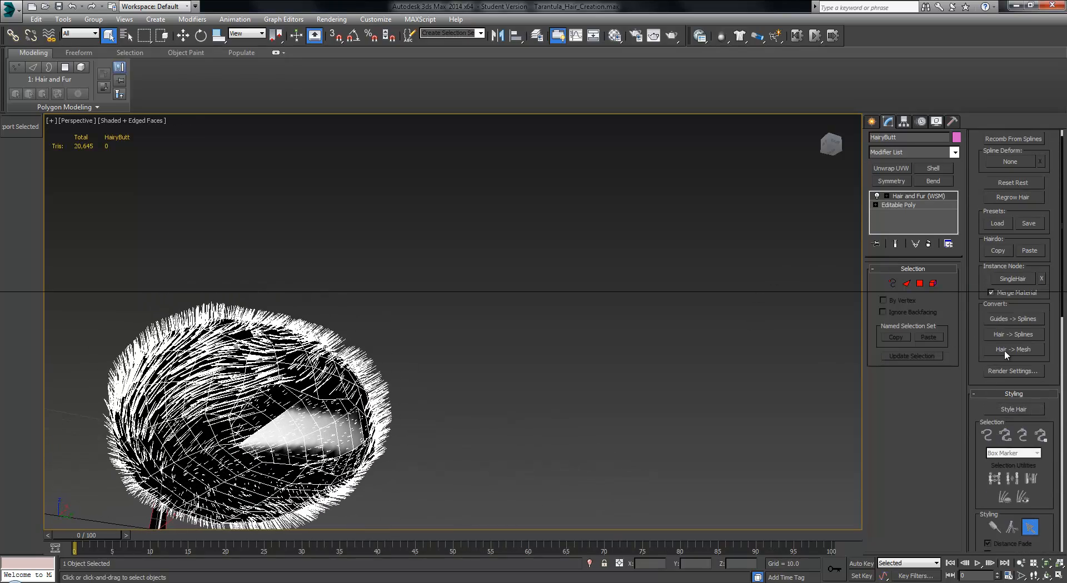
pyautogui.click(1005, 350)
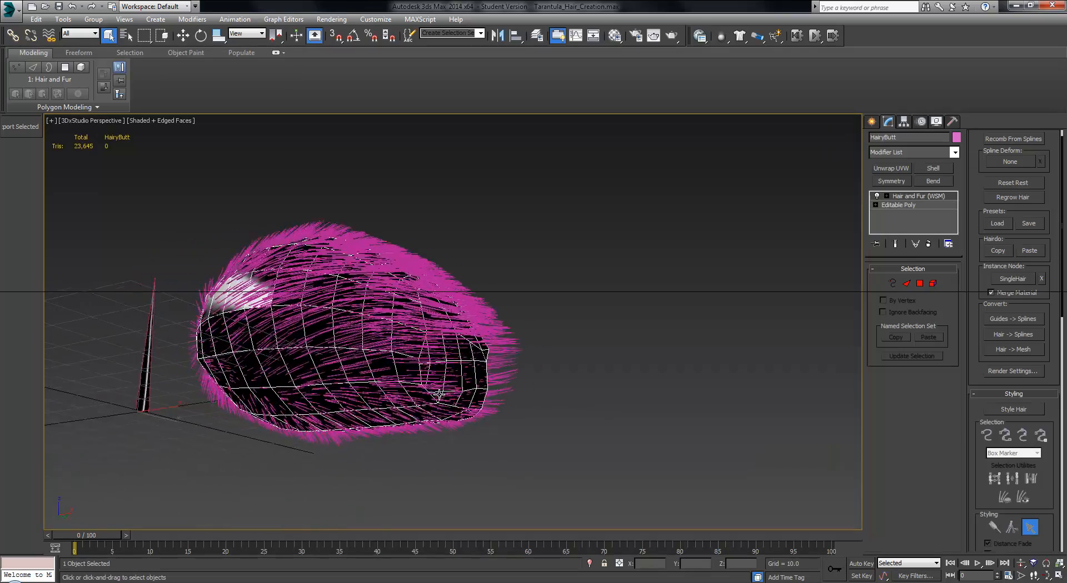
# - Hide the original HairyButt abdomen and select the converted hair mesh
pyautogui.rightClick(626, 280)
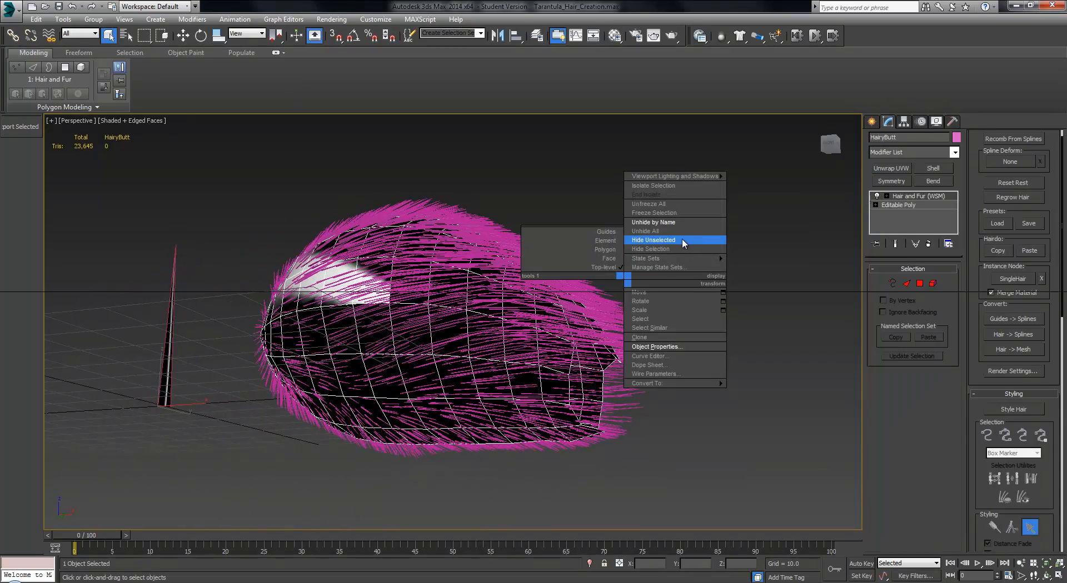
pyautogui.click(672, 249)
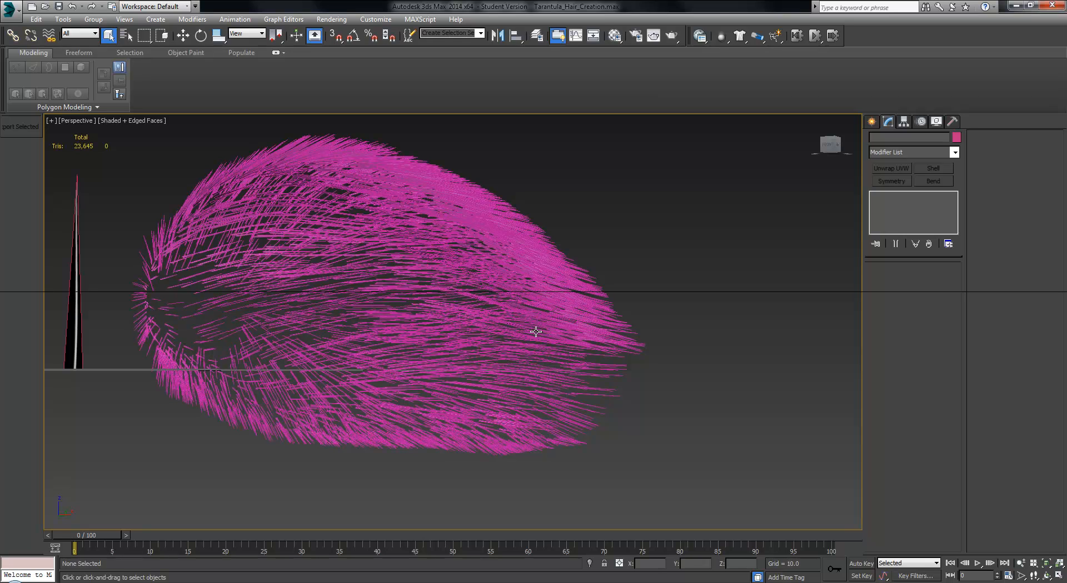
pyautogui.moveTo(621, 377); pyautogui.dragTo(671, 385, button='middle')
pyautogui.moveTo(574, 384); pyautogui.dragTo(575, 385)
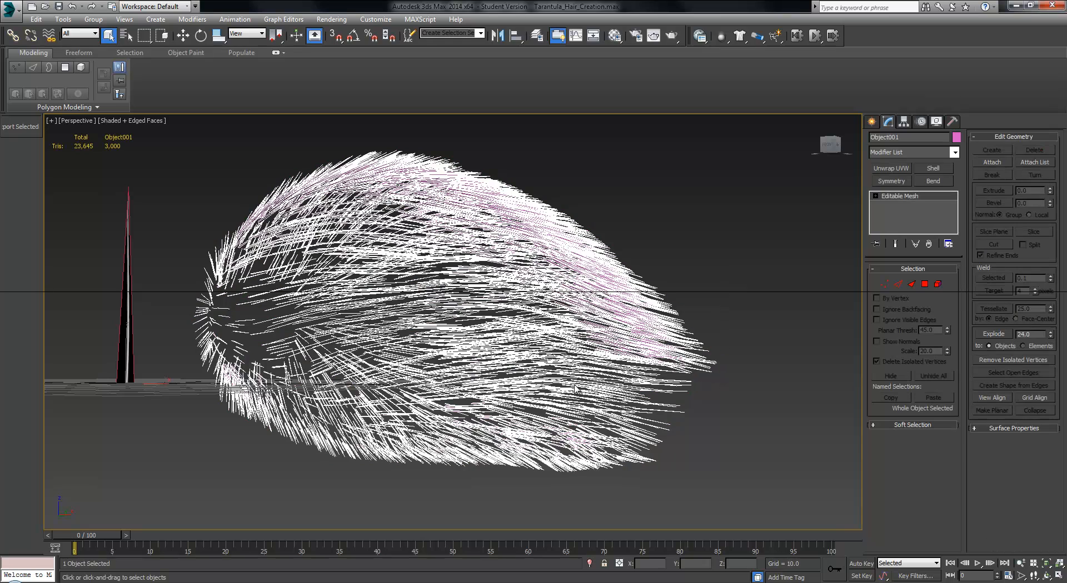
# - Deselect the converted hair mesh, turn off the edged-faces display and unhide all objects
pyautogui.press('m')
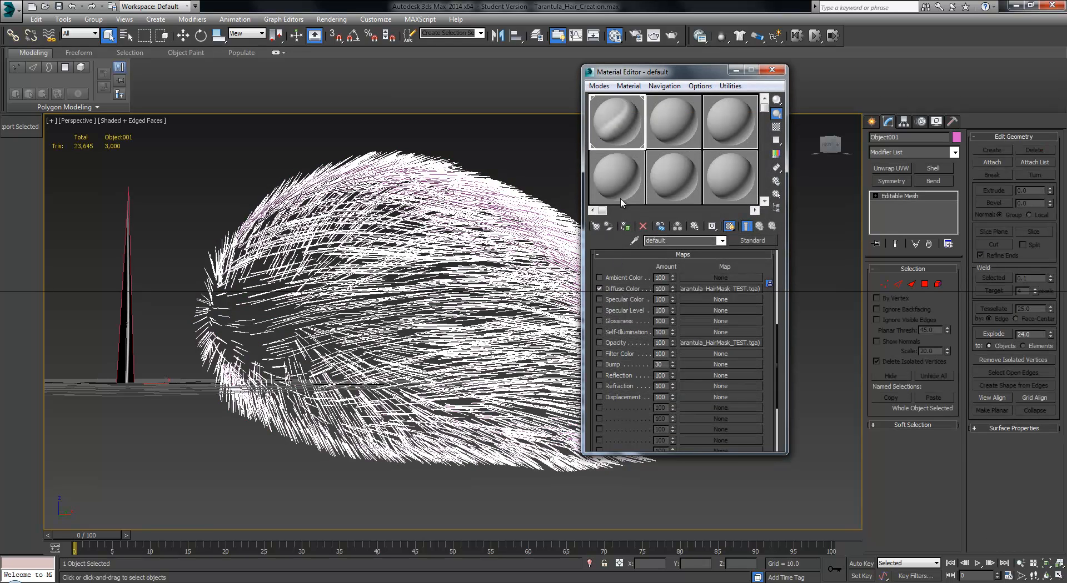
pyautogui.click(772, 69)
pyautogui.click(697, 221)
pyautogui.press('F4')
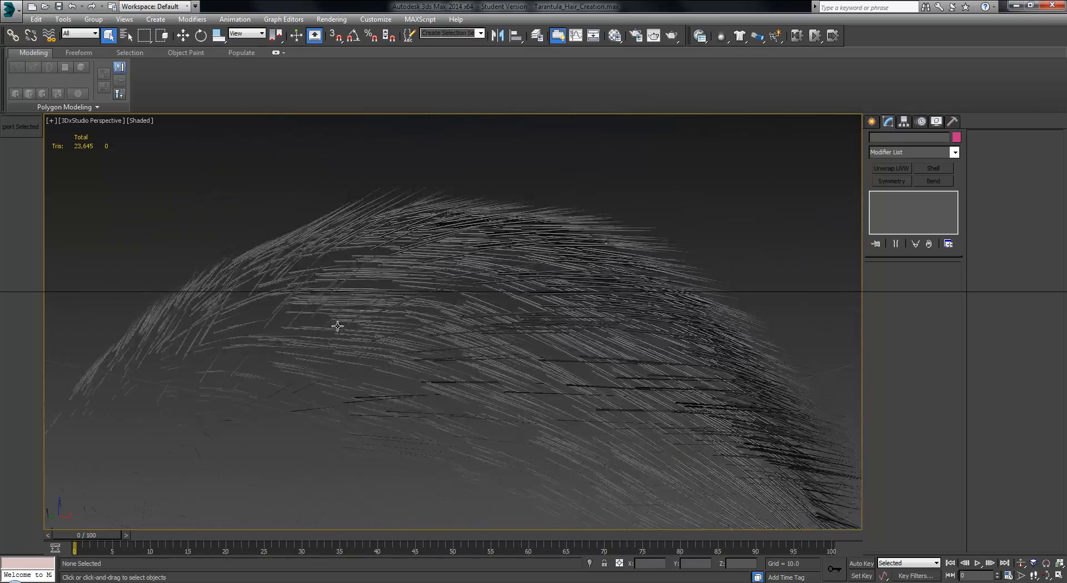
pyautogui.rightClick(355, 272)
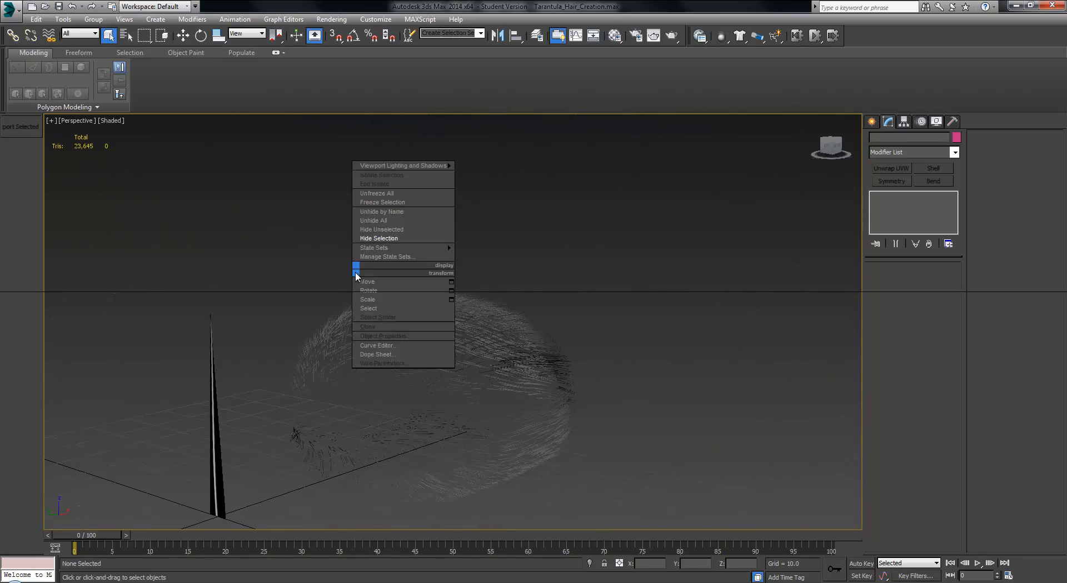
pyautogui.click(393, 220)
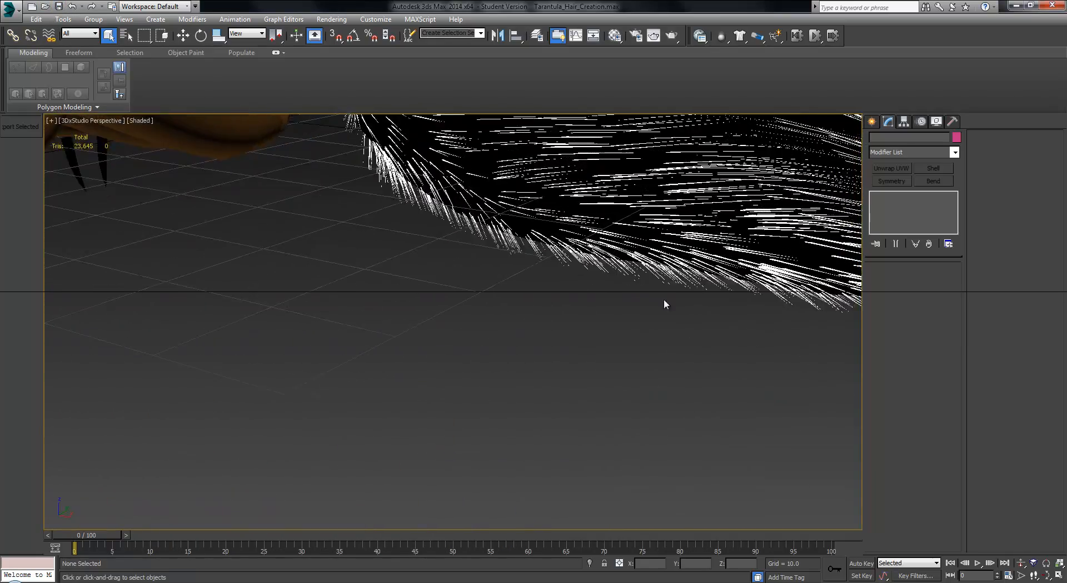
# - Select the original HairyButt hair object over the abdomen and hide it, leaving the converted hair mesh in view
pyautogui.click(592, 228)
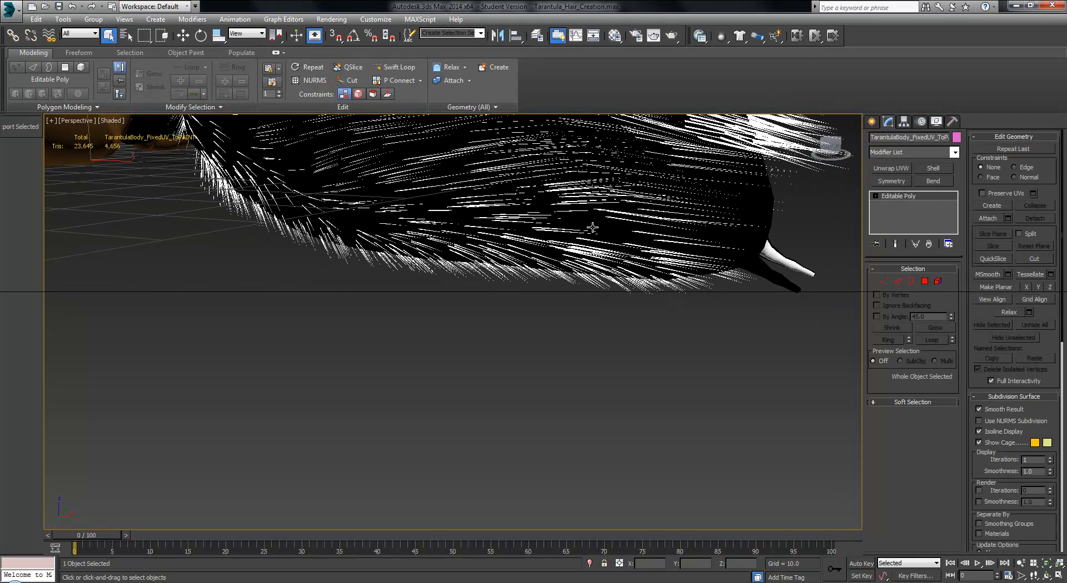
pyautogui.click(593, 227)
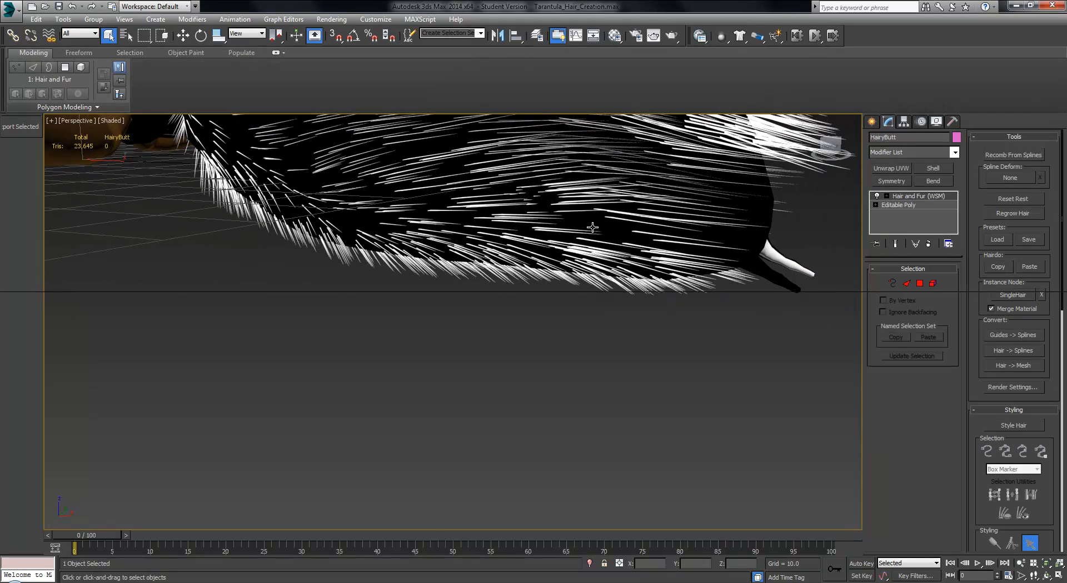
pyautogui.rightClick(578, 361)
pyautogui.click(608, 328)
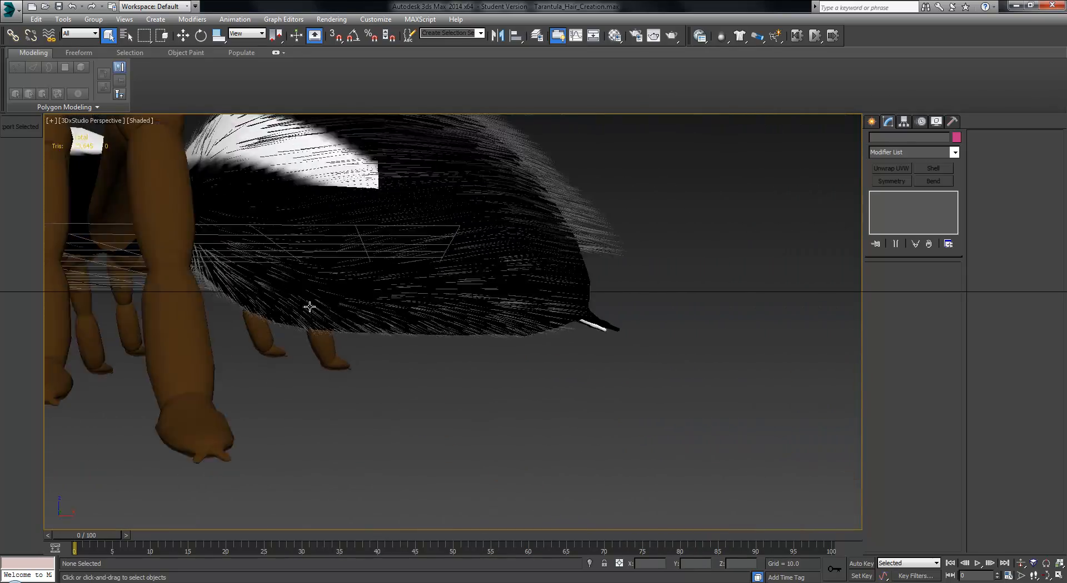
# - Enable the Tarantula_HairMask_TEST.tga opacity map in the default hair material
pyautogui.click(224, 270)
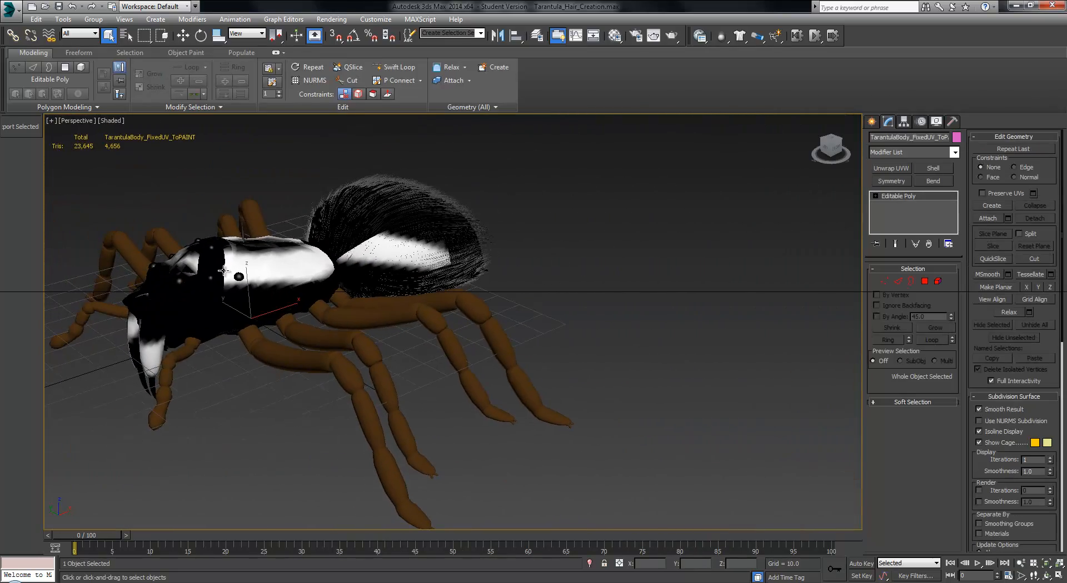
pyautogui.press('m')
pyautogui.click(674, 138)
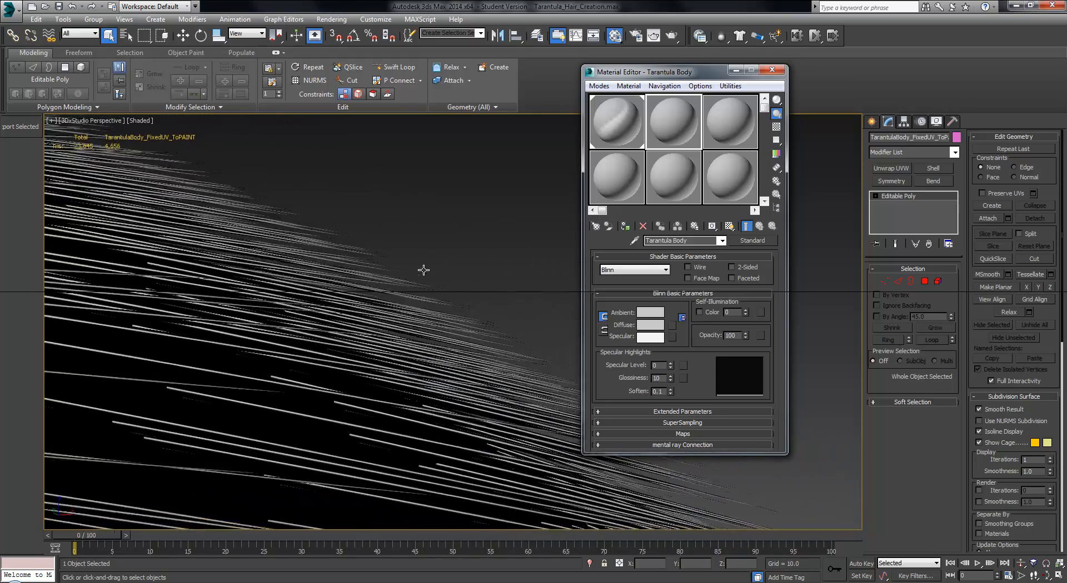
pyautogui.click(609, 138)
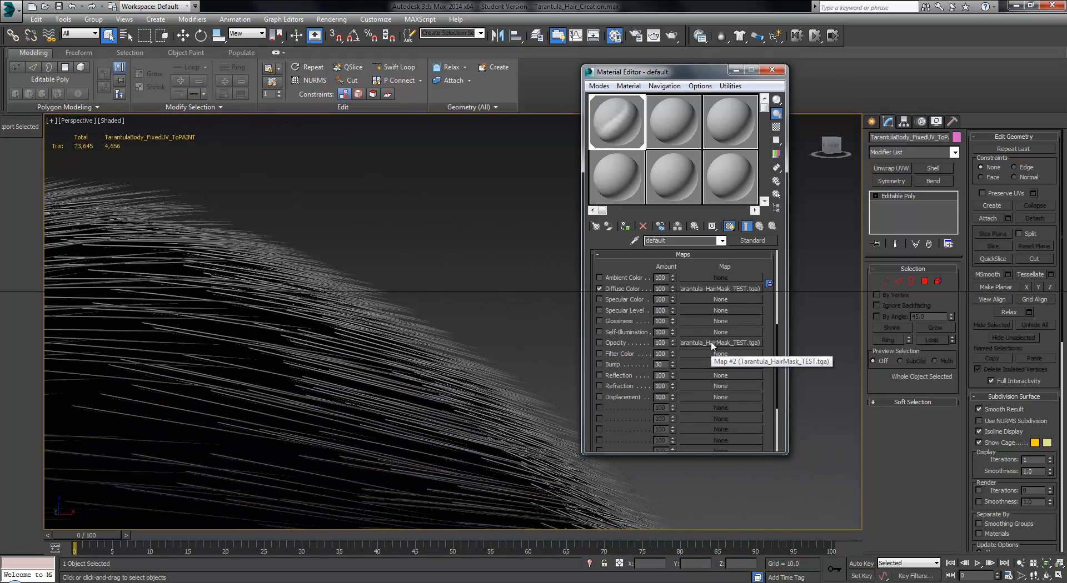
pyautogui.click(599, 343)
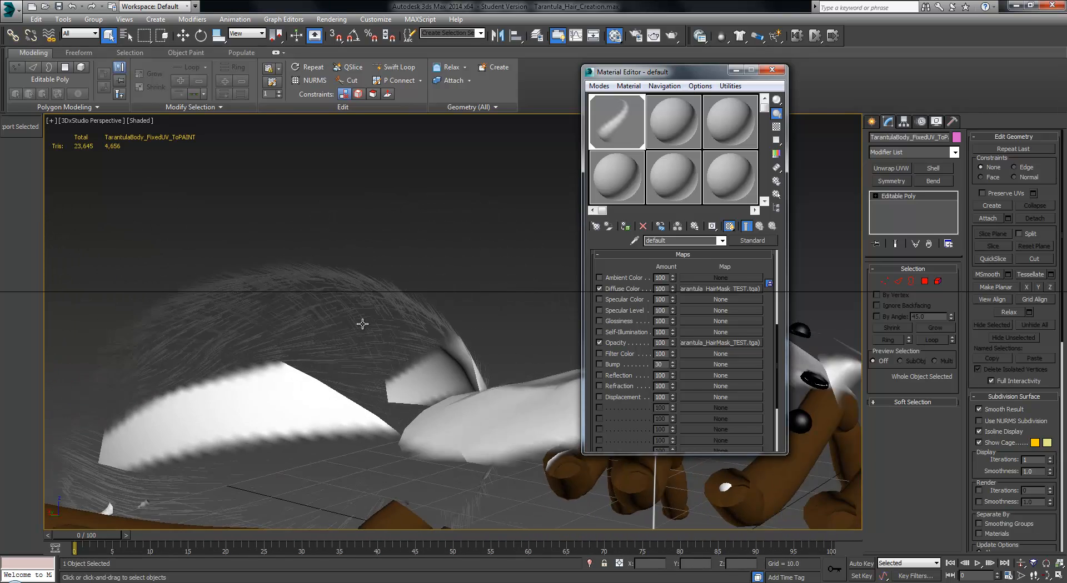
pyautogui.scroll(5, 639, 393)
pyautogui.scroll(2, 640, 393)
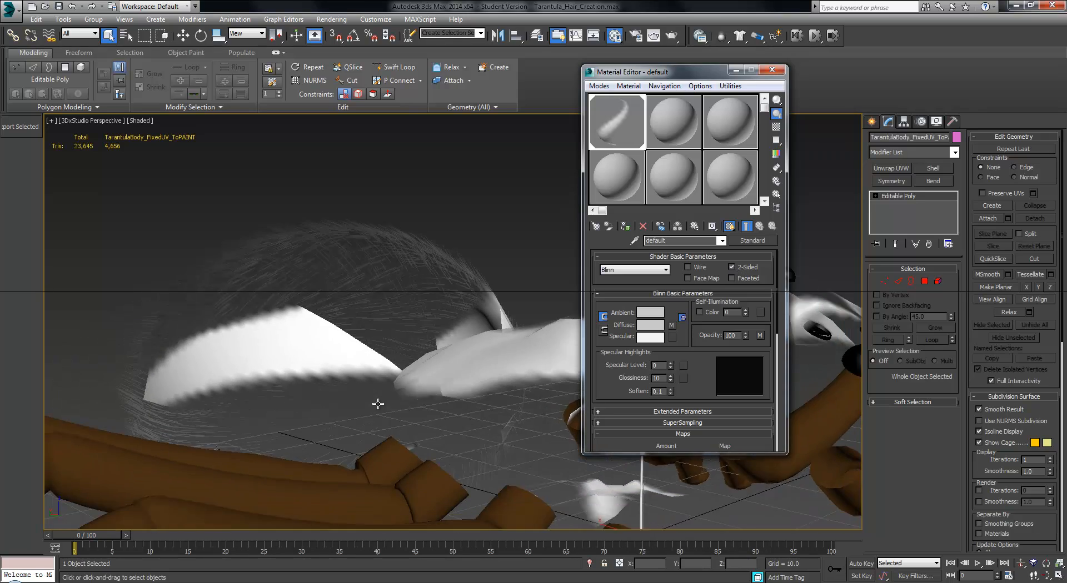
# - Load the bitmap Tarantula_DIFF.tga as the Diffuse Color map of the Tarantula Body material
pyautogui.click(436, 308)
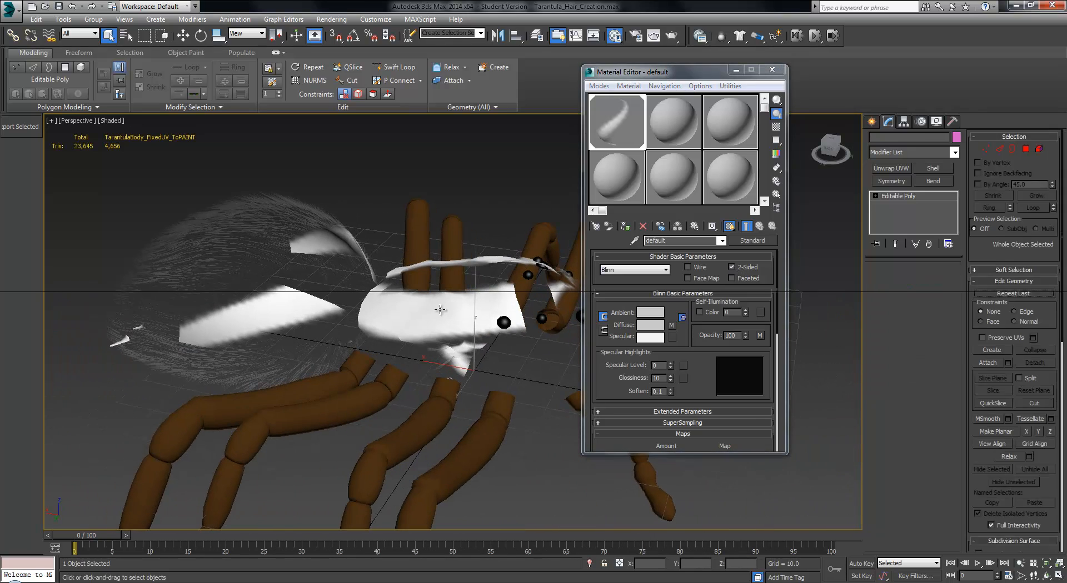
pyautogui.click(679, 114)
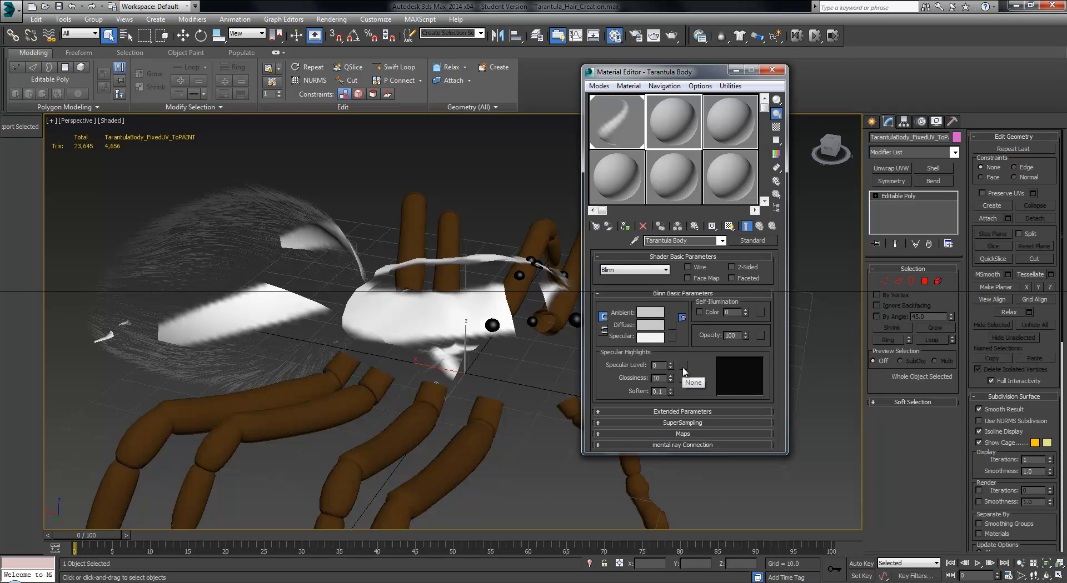
pyautogui.click(681, 434)
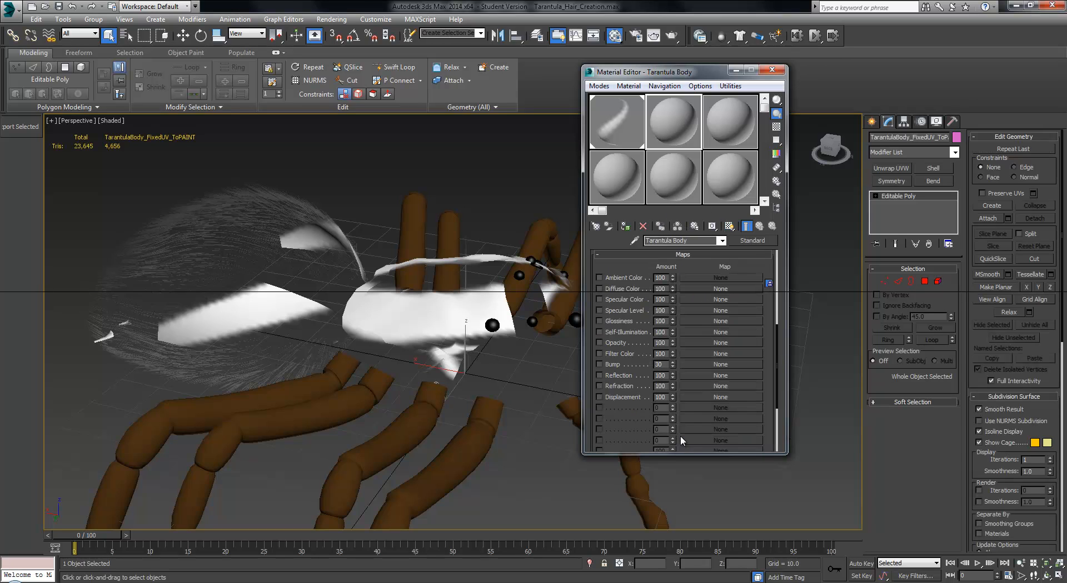
pyautogui.click(694, 290)
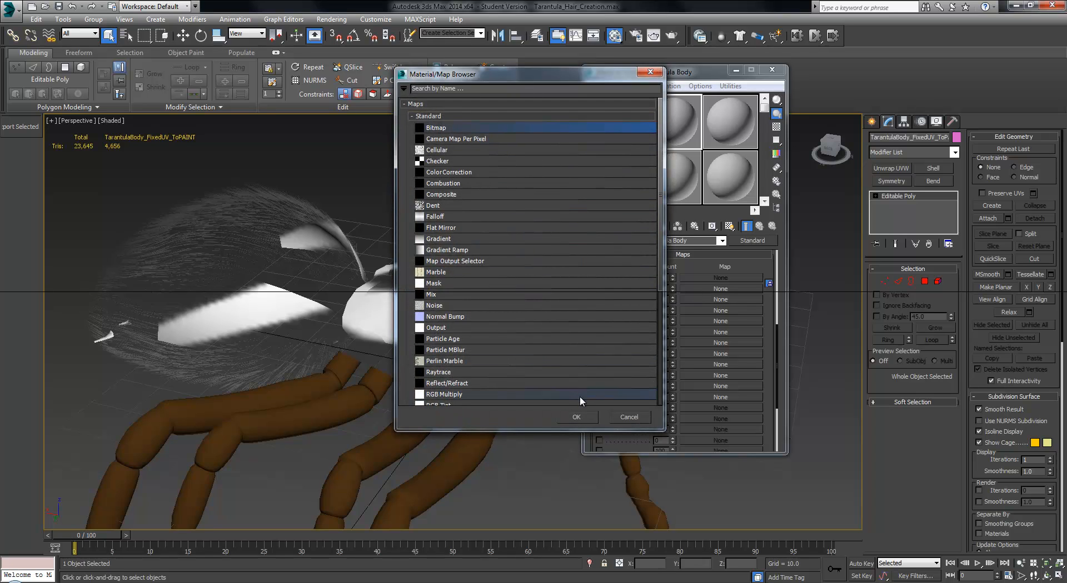
pyautogui.click(582, 415)
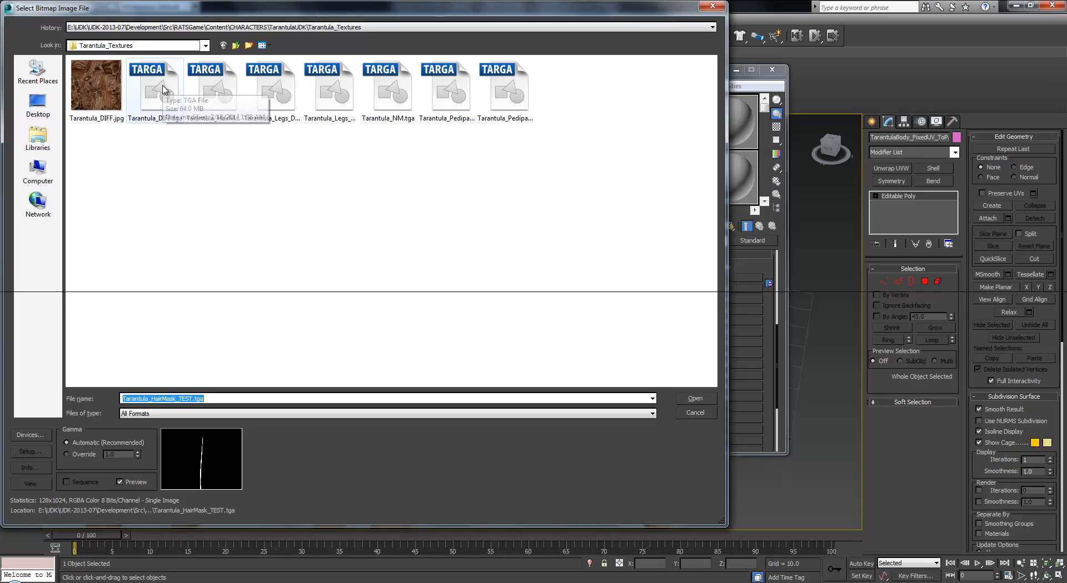
pyautogui.doubleClick(161, 105)
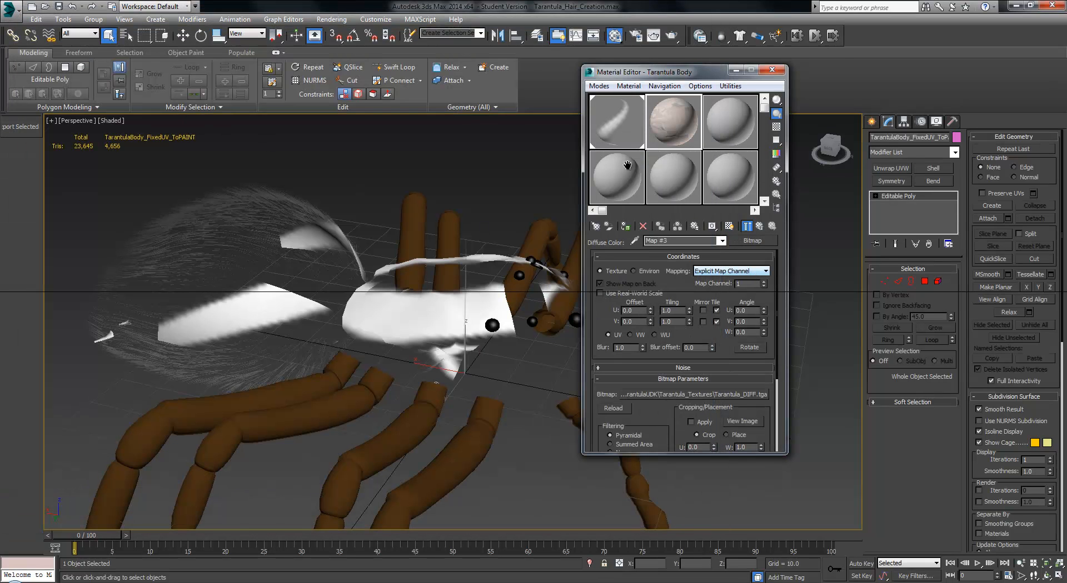
# - Assign the Tarantula Body material to the tarantula's body and show its texture in the viewport
pyautogui.scroll(-4, 656, 415)
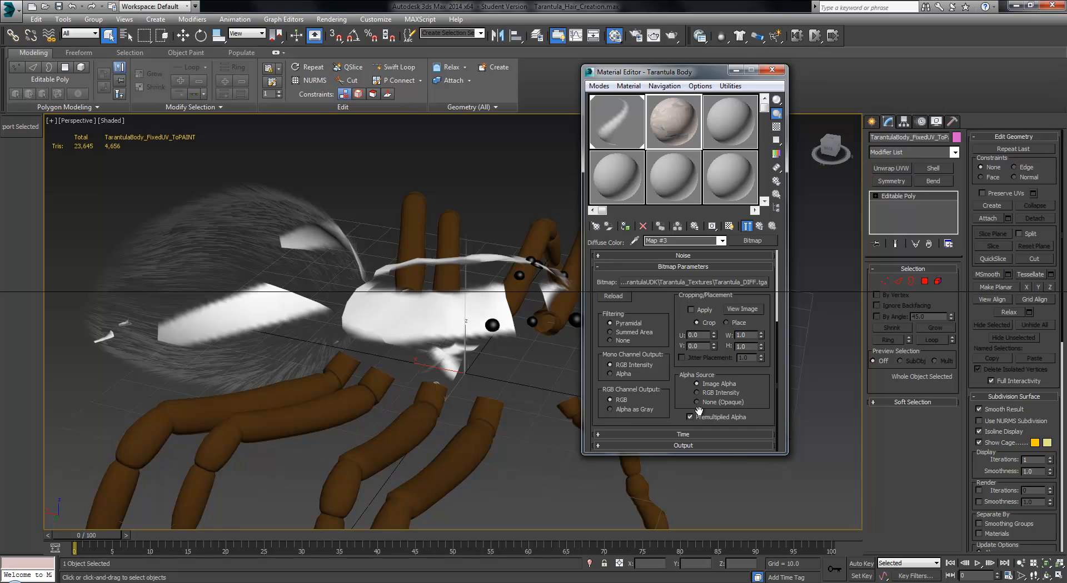
pyautogui.click(625, 228)
pyautogui.click(747, 228)
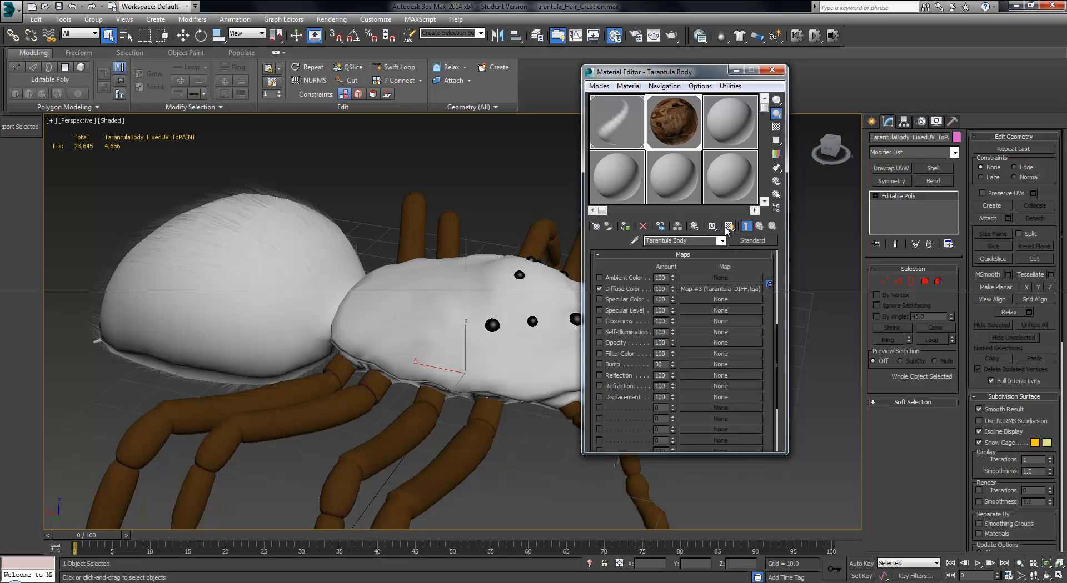
pyautogui.click(729, 227)
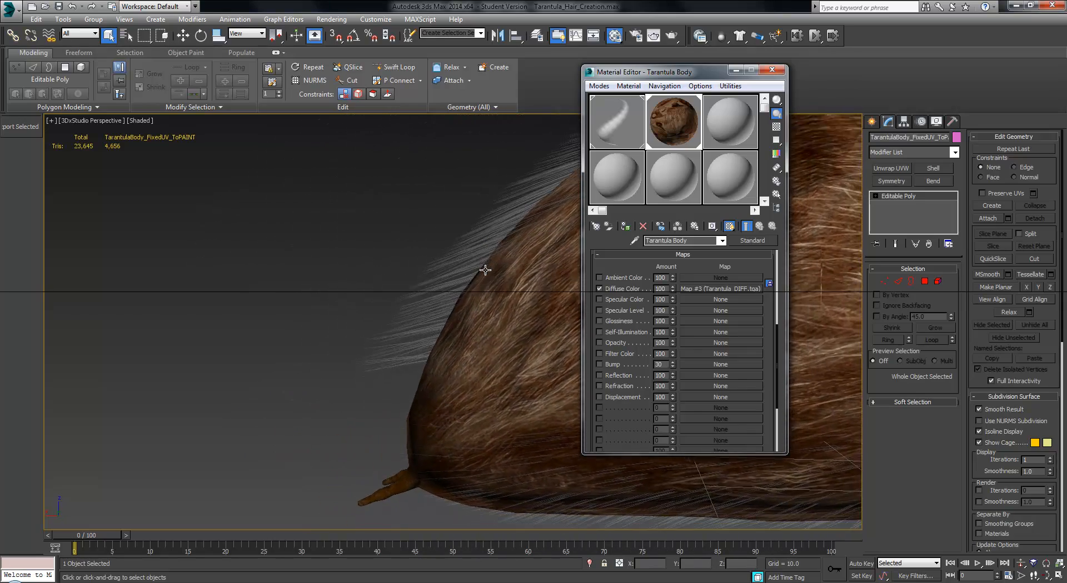
# - Delete the converted hair mesh and unhide all objects to bring back the original hair
pyautogui.click(771, 71)
pyautogui.click(400, 274)
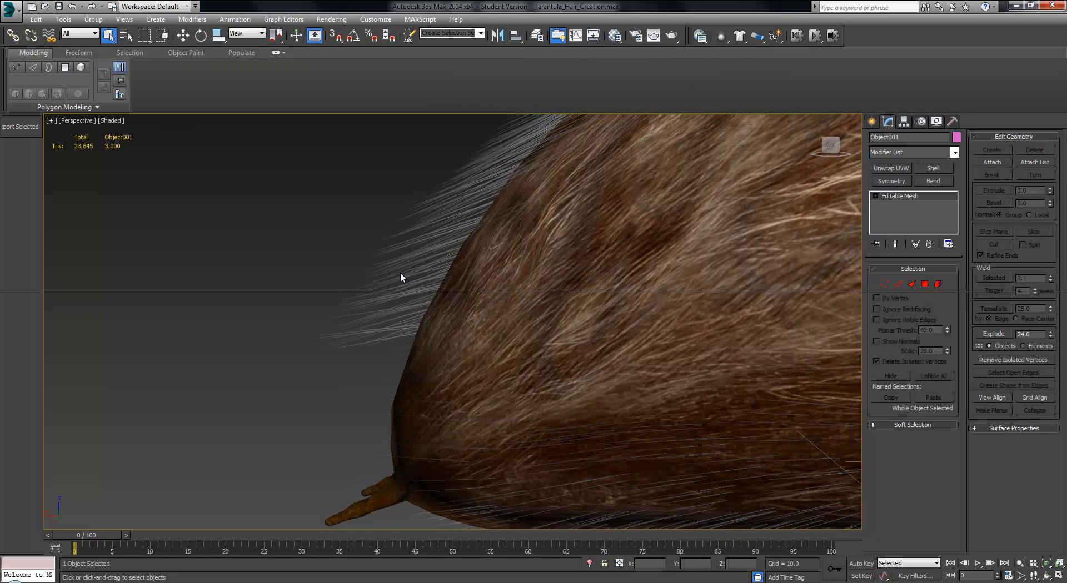
pyautogui.press('Delete')
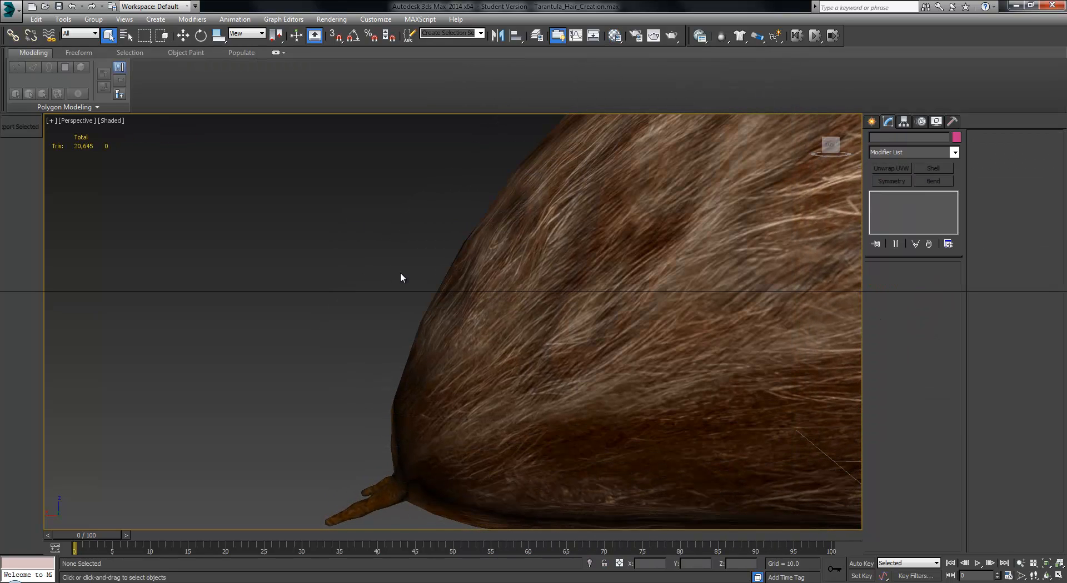
pyautogui.rightClick(401, 273)
pyautogui.click(430, 224)
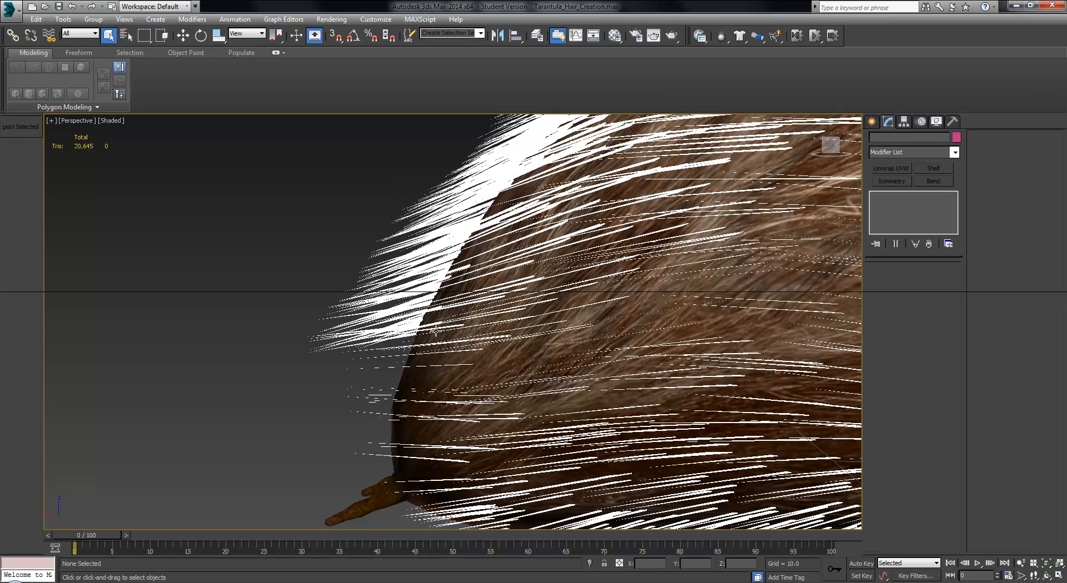
# - Select the HairyButt object and restart hair styling in its Hair and Fur modifier
pyautogui.click(471, 299)
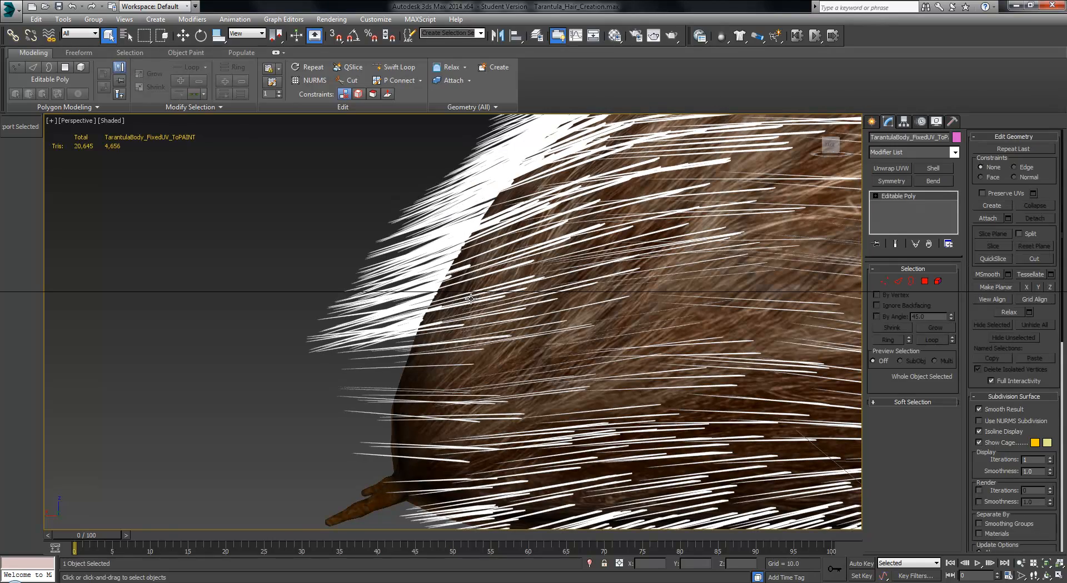
pyautogui.click(471, 299)
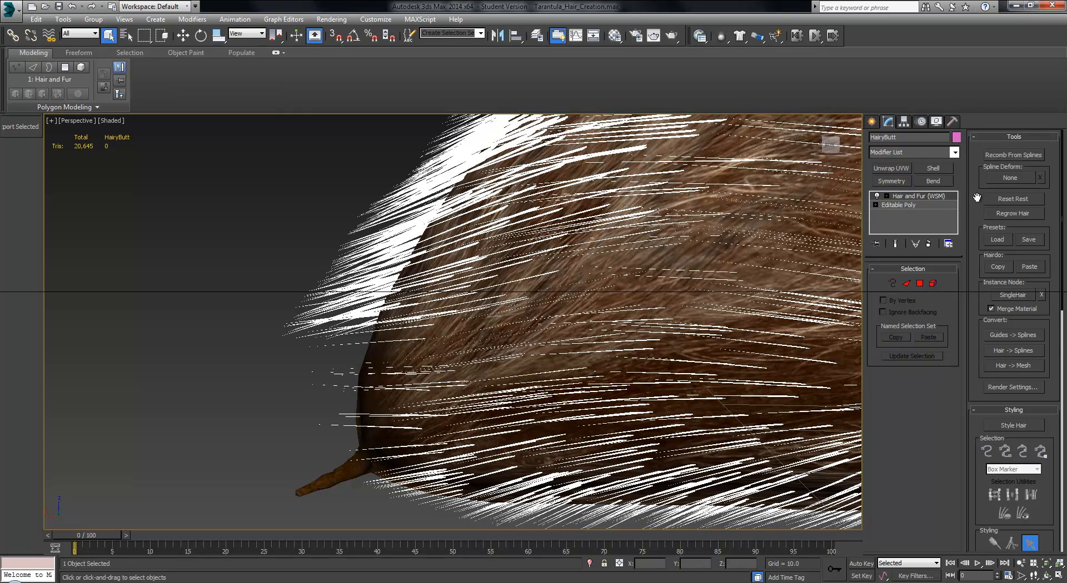
pyautogui.scroll(-2, 977, 198)
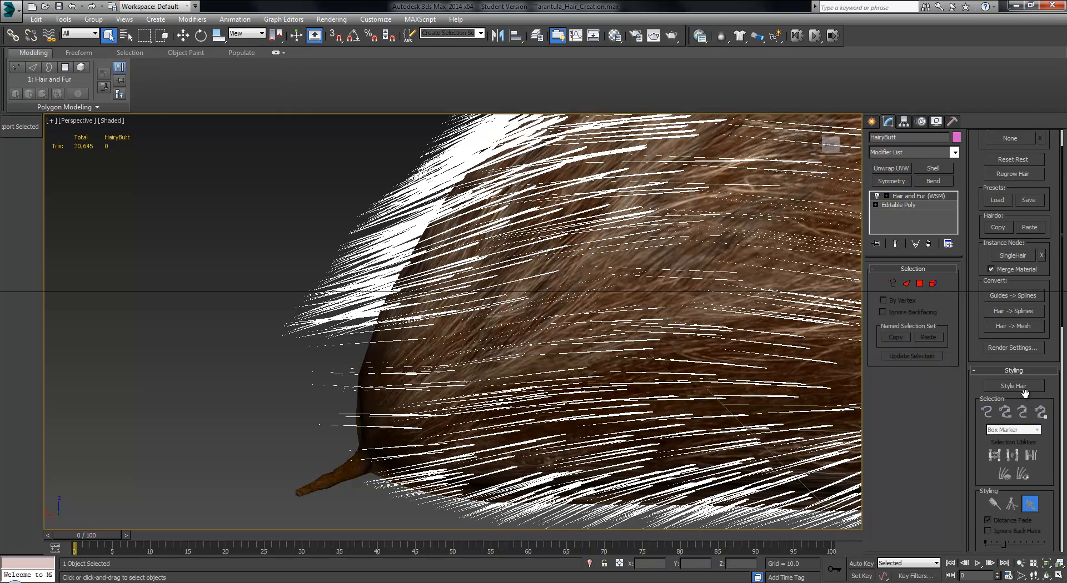
pyautogui.click(1023, 387)
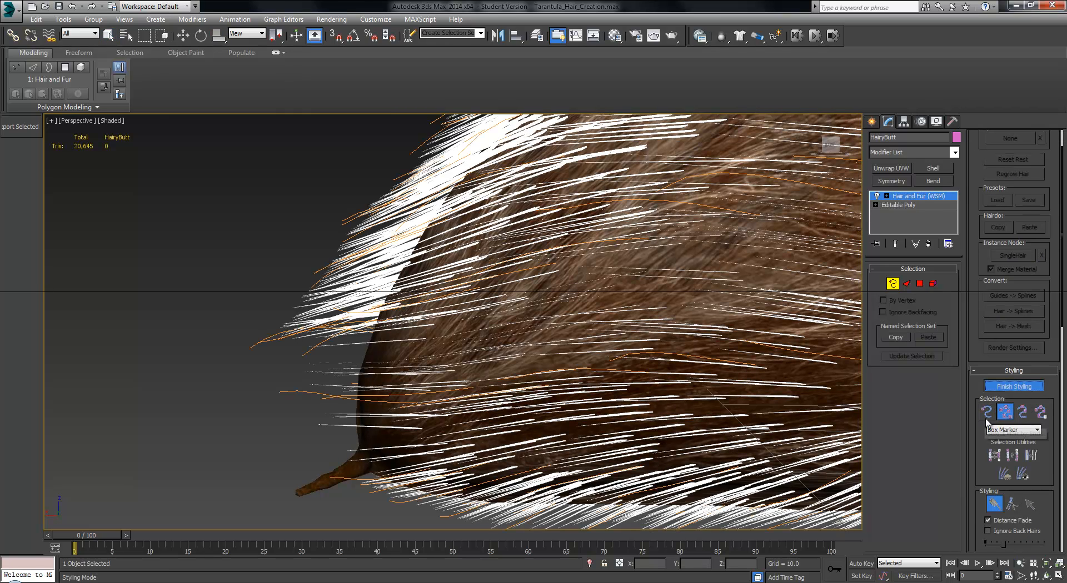
# - Try to comb the hairs at the abdomen's rear tip and lower side downward, selecting them by hair ends
pyautogui.keyDown('alt'); pyautogui.moveTo(383, 339); pyautogui.dragTo(357, 293, button='middle'); pyautogui.keyUp('alt')
pyautogui.moveTo(333, 241); pyautogui.dragTo(266, 350)
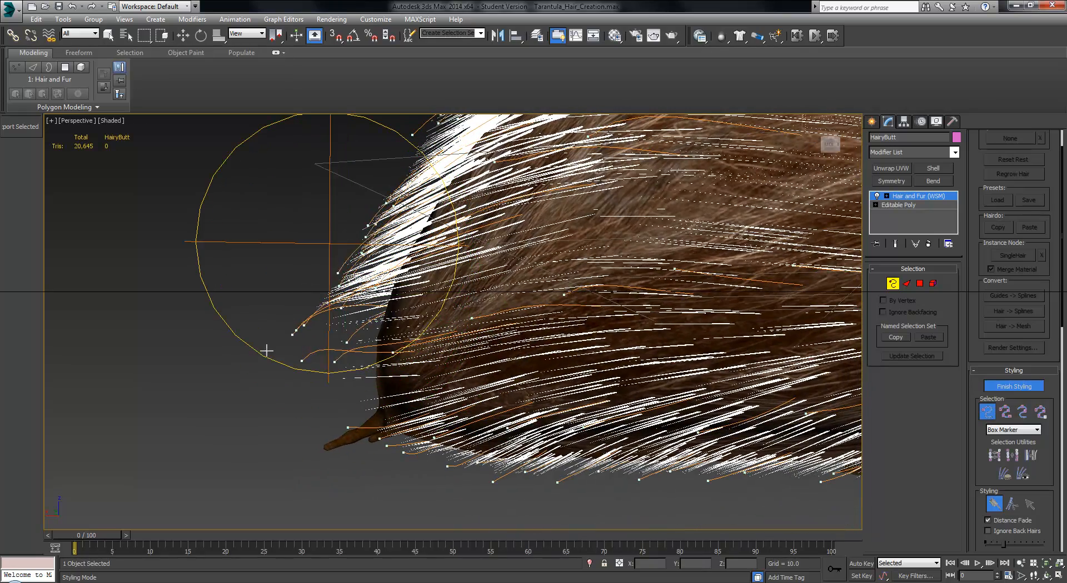
pyautogui.moveTo(197, 478); pyautogui.dragTo(194, 475)
pyautogui.moveTo(320, 308); pyautogui.dragTo(306, 337)
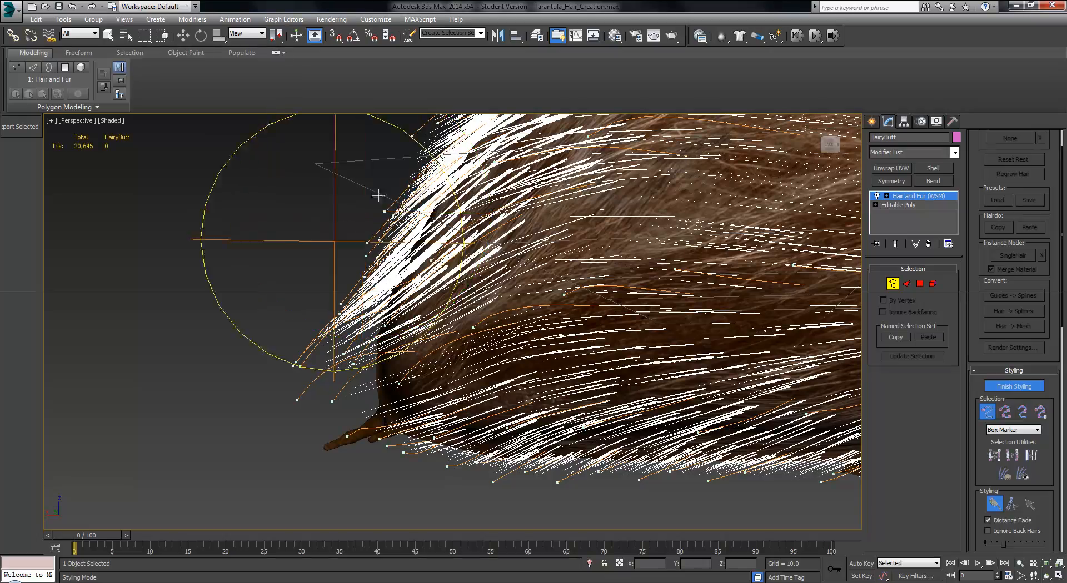
pyautogui.moveTo(377, 195); pyautogui.dragTo(384, 191)
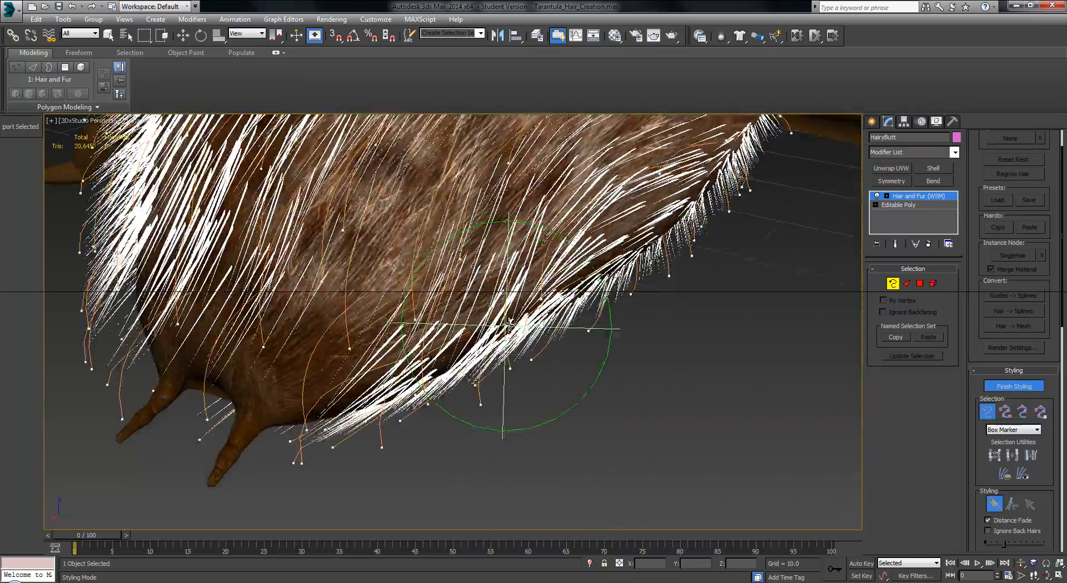
pyautogui.moveTo(524, 304)
pyautogui.mouseDown()
pyautogui.moveTo(487, 389)
pyautogui.moveTo(455, 429)
pyautogui.moveTo(465, 433)
pyautogui.mouseUp()
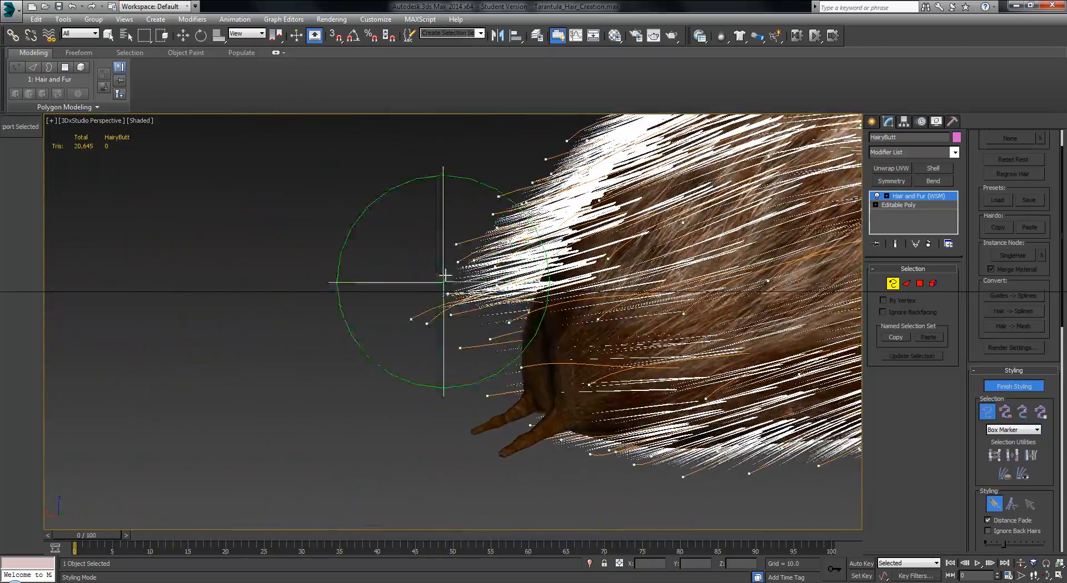
# - Comb the hairs at the abdomen's rear tip downward so they curve over the end above the spinnerets
pyautogui.moveTo(449, 241); pyautogui.dragTo(399, 337)
pyautogui.moveTo(505, 261); pyautogui.dragTo(504, 295)
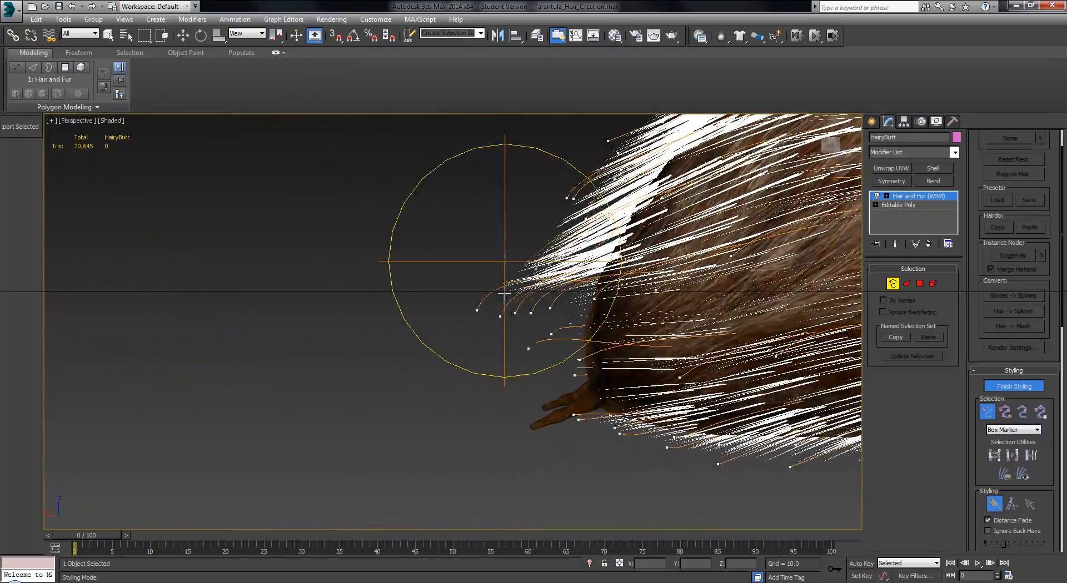
pyautogui.moveTo(482, 372)
pyautogui.mouseDown()
pyautogui.moveTo(474, 395)
pyautogui.moveTo(492, 372)
pyautogui.moveTo(559, 364)
pyautogui.mouseUp()
pyautogui.moveTo(525, 474); pyautogui.dragTo(558, 382)
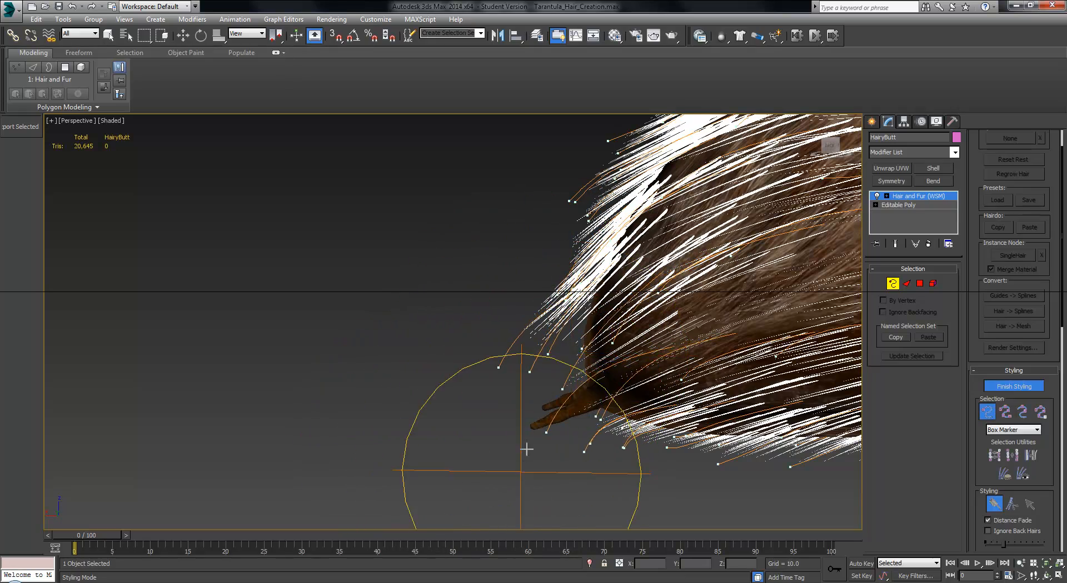
pyautogui.moveTo(526, 449); pyautogui.dragTo(551, 275)
pyautogui.moveTo(564, 160); pyautogui.dragTo(529, 197, button='middle')
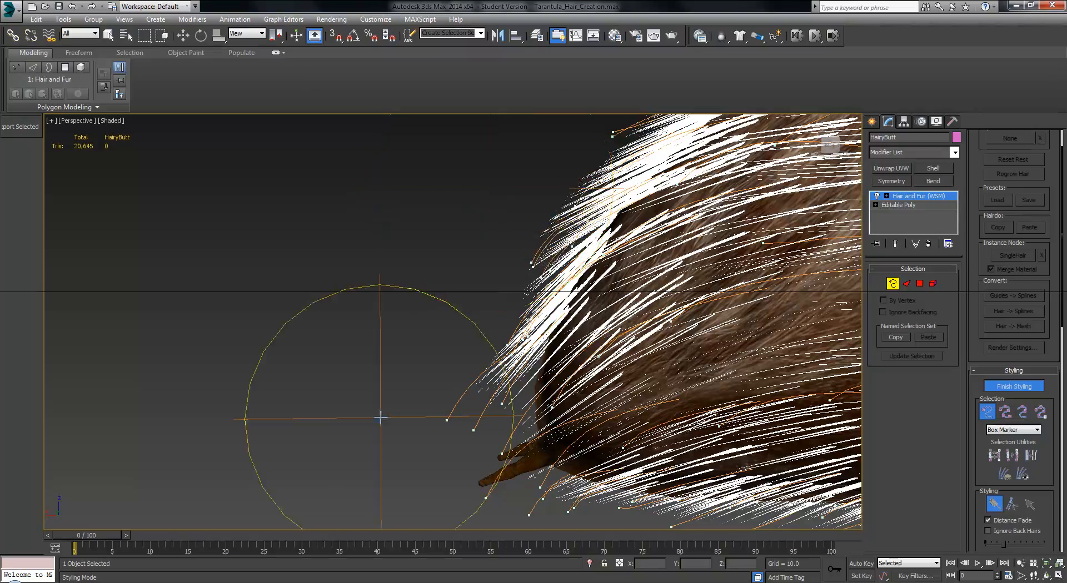
pyautogui.moveTo(380, 418); pyautogui.dragTo(522, 217)
# - Examine the combed hair from the rear, both sides and the front of the abdomen
pyautogui.moveTo(515, 260)
pyautogui.keyDown('alt'); pyautogui.mouseDown(button='middle')
pyautogui.moveTo(452, 238)
pyautogui.moveTo(536, 333)
pyautogui.moveTo(499, 413)
pyautogui.moveTo(435, 497)
pyautogui.moveTo(440, 523)
pyautogui.moveTo(445, 501)
pyautogui.moveTo(424, 526)
pyautogui.moveTo(400, 514)
pyautogui.moveTo(377, 464)
pyautogui.mouseUp(button='middle'); pyautogui.keyUp('alt')
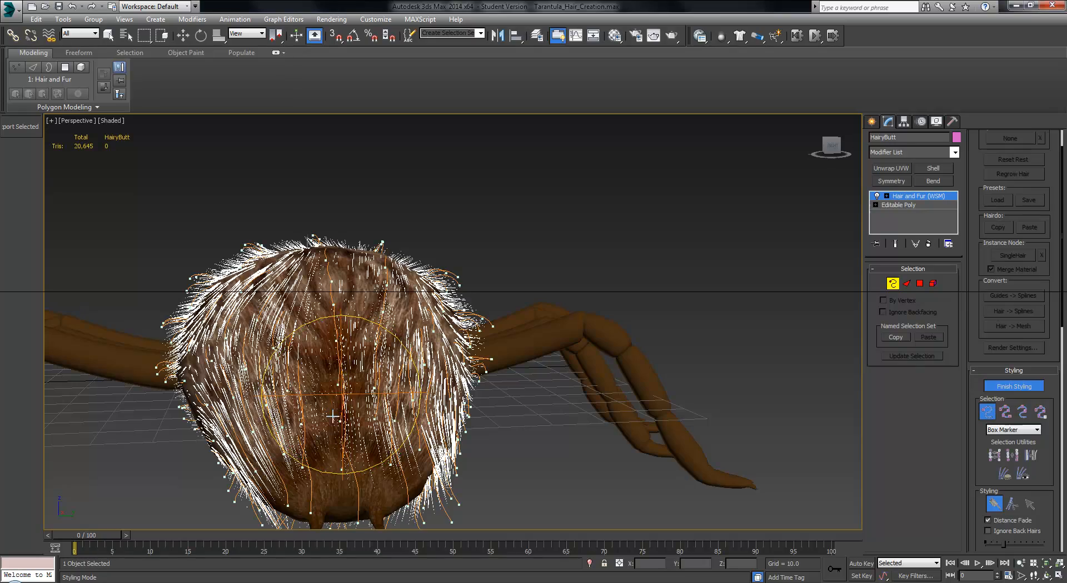
pyautogui.moveTo(489, 425)
pyautogui.keyDown('alt'); pyautogui.mouseDown(button='middle')
pyautogui.moveTo(465, 425)
pyautogui.moveTo(279, 508)
pyautogui.moveTo(186, 429)
pyautogui.moveTo(167, 433)
pyautogui.moveTo(389, 489)
pyautogui.moveTo(464, 476)
pyautogui.moveTo(458, 467)
pyautogui.moveTo(475, 429)
pyautogui.moveTo(501, 448)
pyautogui.moveTo(489, 400)
pyautogui.moveTo(461, 371)
pyautogui.moveTo(443, 374)
pyautogui.moveTo(377, 439)
pyautogui.mouseUp(button='middle'); pyautogui.keyUp('alt')
pyautogui.scroll(3, 500, 448)
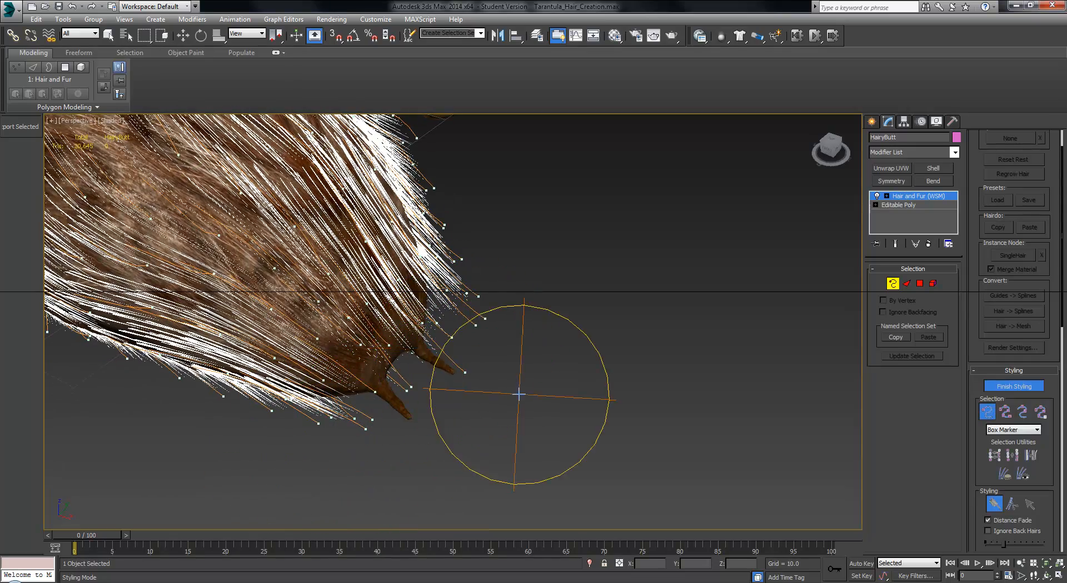
pyautogui.moveTo(455, 376)
pyautogui.keyDown('alt'); pyautogui.mouseDown(button='middle')
pyautogui.moveTo(498, 393)
pyautogui.moveTo(538, 241)
pyautogui.moveTo(514, 222)
pyautogui.moveTo(527, 185)
pyautogui.moveTo(495, 186)
pyautogui.moveTo(441, 246)
pyautogui.mouseUp(button='middle'); pyautogui.keyUp('alt')
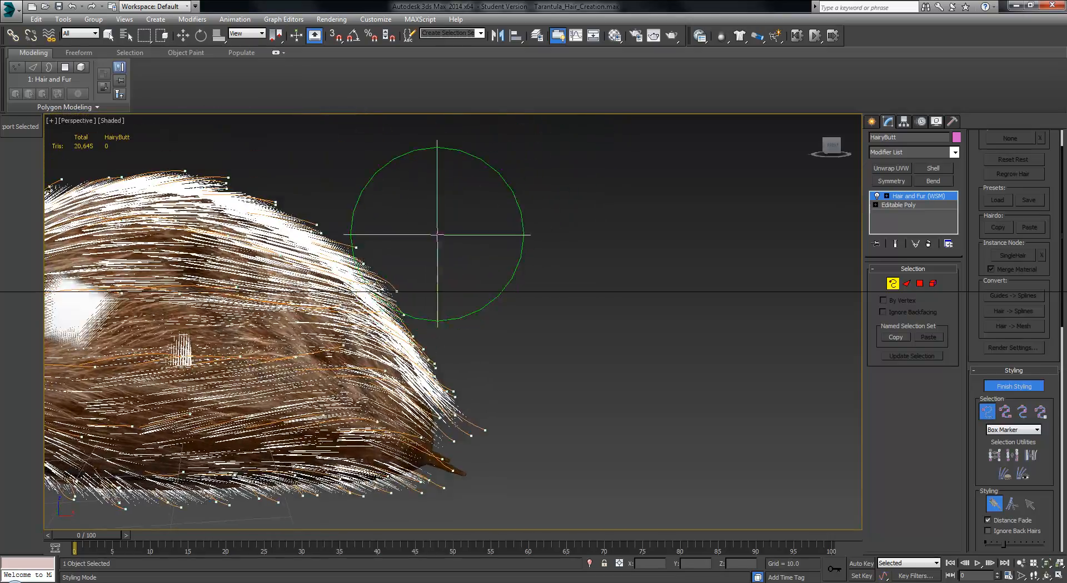
pyautogui.moveTo(581, 360)
pyautogui.keyDown('alt'); pyautogui.mouseDown(button='middle')
pyautogui.moveTo(488, 393)
pyautogui.moveTo(167, 393)
pyautogui.moveTo(142, 465)
pyautogui.moveTo(159, 290)
pyautogui.mouseUp(button='middle'); pyautogui.keyUp('alt')
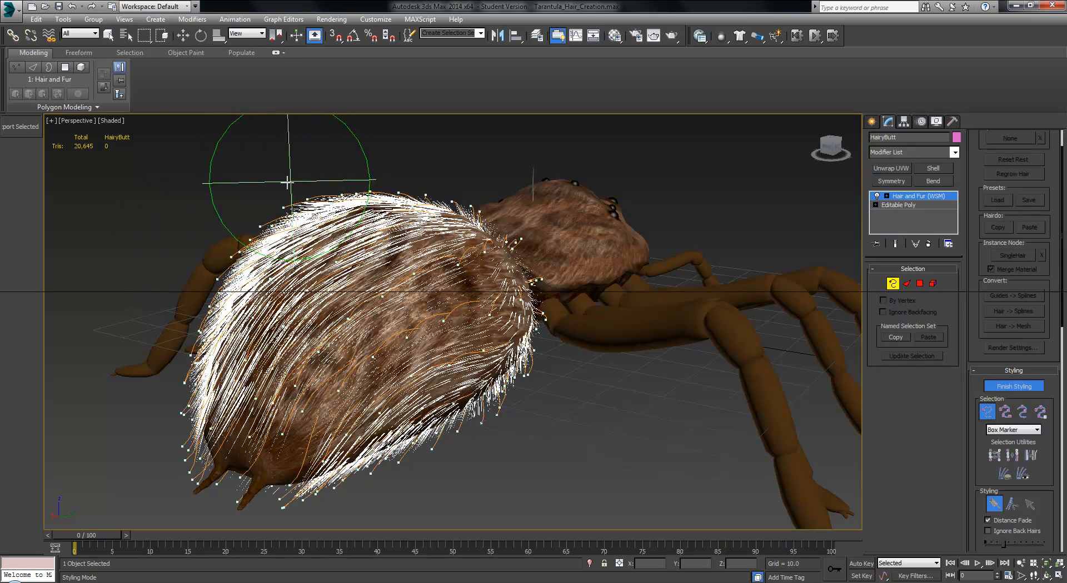
pyautogui.moveTo(288, 205)
pyautogui.keyDown('alt'); pyautogui.mouseDown(button='middle')
pyautogui.moveTo(417, 155)
pyautogui.moveTo(428, 178)
pyautogui.moveTo(413, 236)
pyautogui.mouseUp(button='middle'); pyautogui.keyUp('alt')
pyautogui.scroll(8, 412, 237)
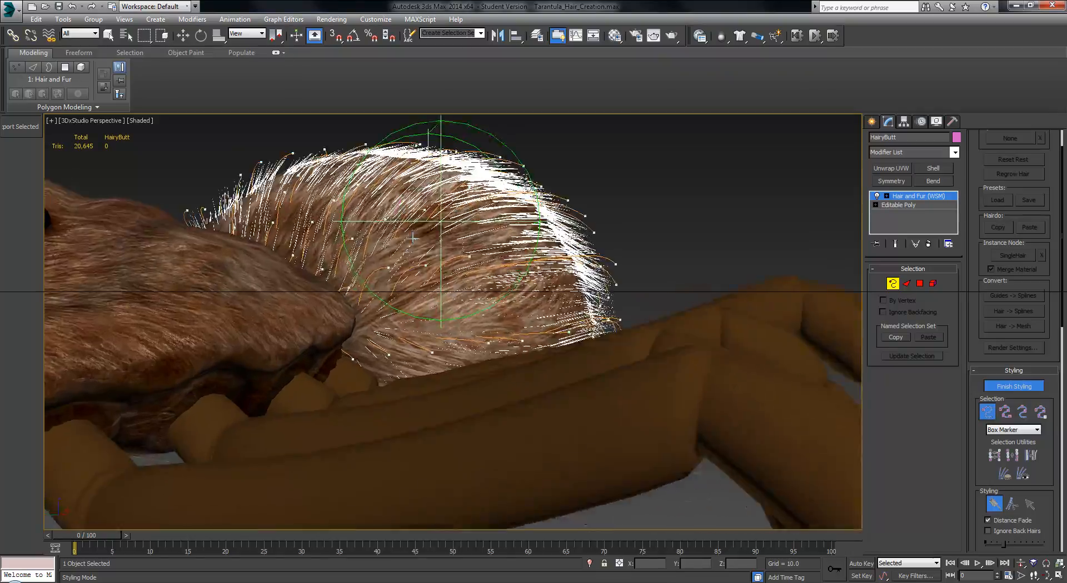
pyautogui.scroll(10, 412, 237)
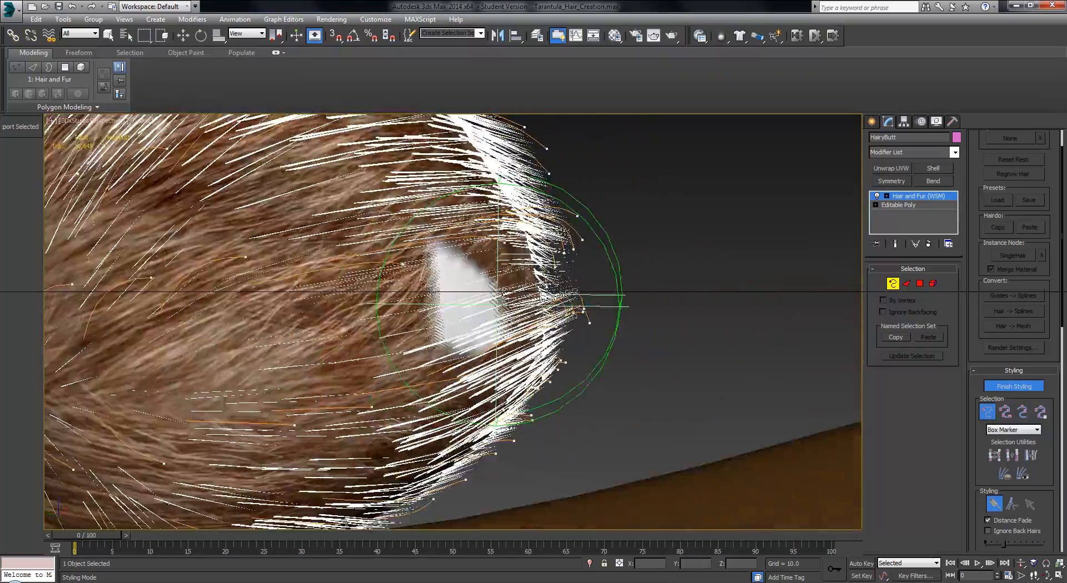
pyautogui.moveTo(515, 284)
pyautogui.keyDown('alt'); pyautogui.mouseDown(button='middle')
pyautogui.moveTo(543, 279)
pyautogui.moveTo(510, 326)
pyautogui.moveTo(445, 337)
pyautogui.moveTo(552, 443)
pyautogui.moveTo(687, 321)
pyautogui.mouseUp(button='middle'); pyautogui.keyUp('alt')
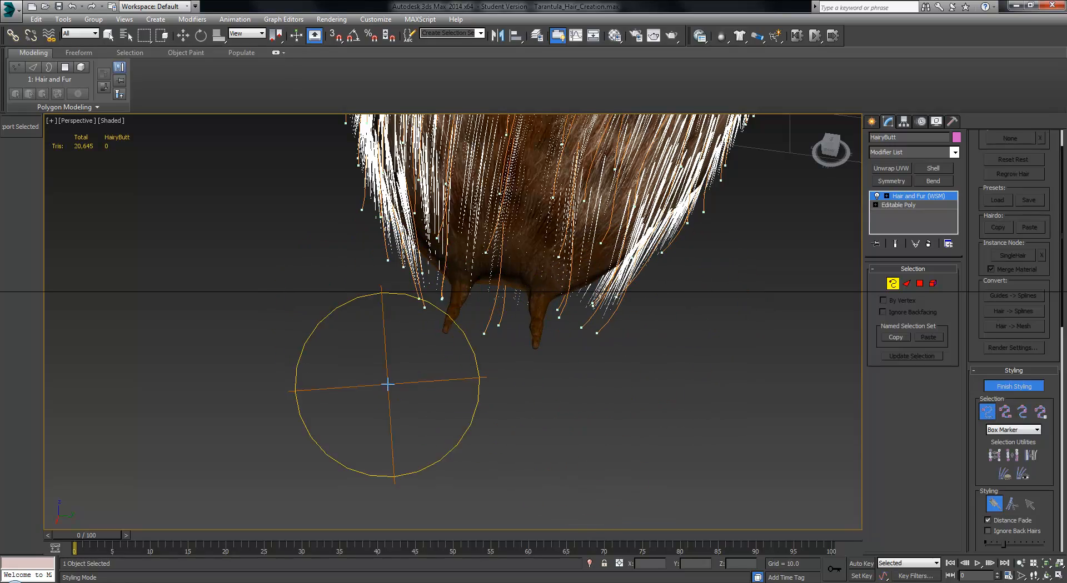
pyautogui.moveTo(388, 384)
pyautogui.keyDown('alt'); pyautogui.mouseDown(button='middle')
pyautogui.moveTo(476, 393)
pyautogui.moveTo(442, 445)
pyautogui.moveTo(333, 290)
pyautogui.moveTo(231, 376)
pyautogui.moveTo(246, 198)
pyautogui.moveTo(262, 143)
pyautogui.moveTo(336, 217)
pyautogui.moveTo(422, 207)
pyautogui.moveTo(429, 135)
pyautogui.moveTo(452, 239)
pyautogui.moveTo(388, 305)
pyautogui.moveTo(369, 313)
pyautogui.moveTo(366, 298)
pyautogui.moveTo(148, 400)
pyautogui.moveTo(167, 424)
pyautogui.moveTo(164, 373)
pyautogui.mouseUp(button='middle'); pyautogui.keyUp('alt')
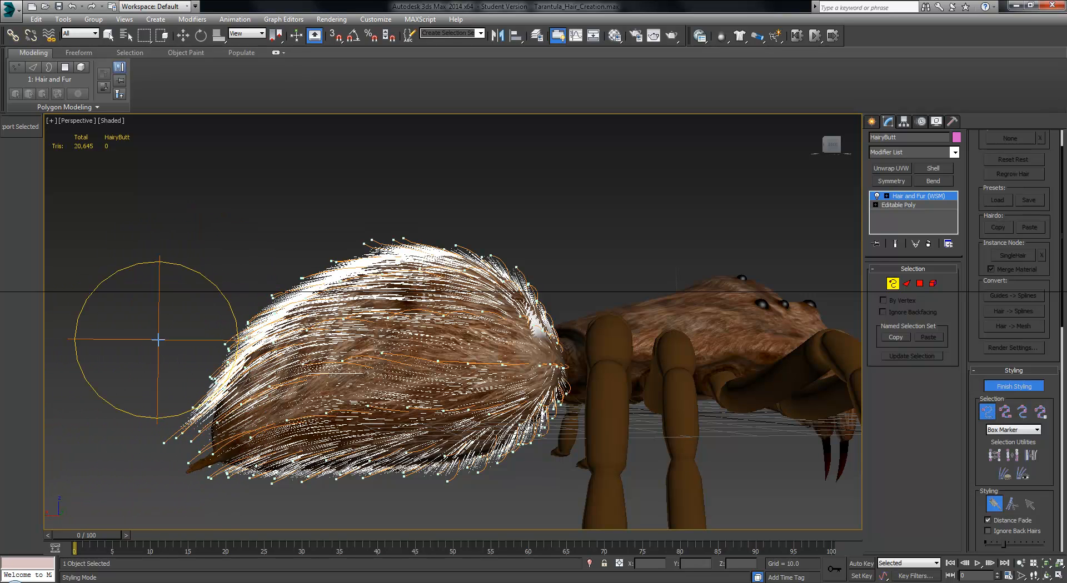
pyautogui.moveTo(155, 341)
pyautogui.keyDown('alt'); pyautogui.mouseDown(button='middle')
pyautogui.moveTo(328, 435)
pyautogui.moveTo(486, 429)
pyautogui.moveTo(533, 388)
pyautogui.moveTo(572, 328)
pyautogui.moveTo(601, 315)
pyautogui.mouseUp(button='middle'); pyautogui.keyUp('alt')
# - Brush the hairs at the abdomen's rear tip inward around the two spinnerets and finish styling
pyautogui.moveTo(567, 325); pyautogui.dragTo(359, 315)
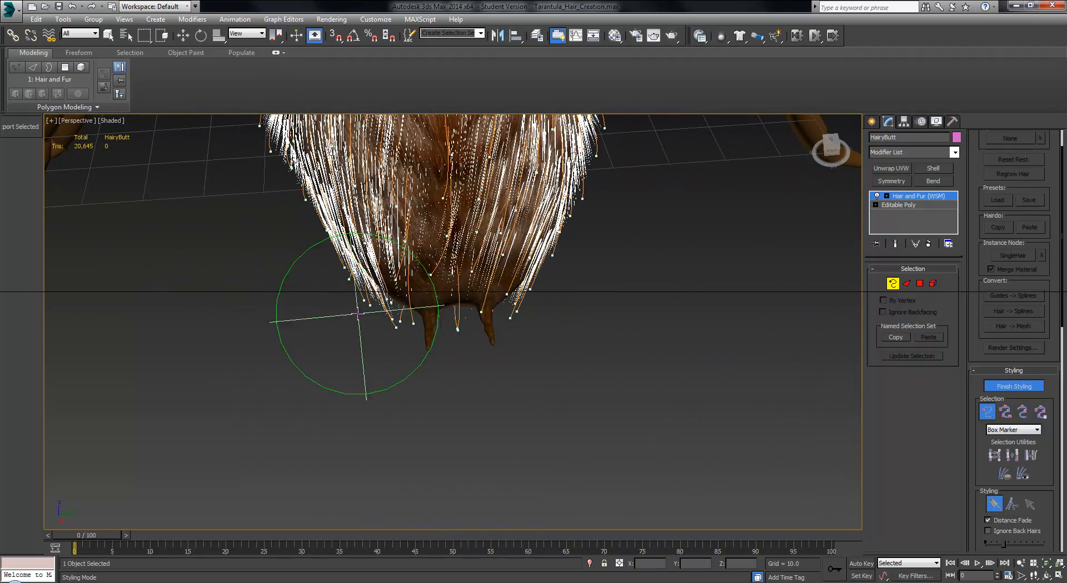
pyautogui.moveTo(448, 376); pyautogui.dragTo(456, 293)
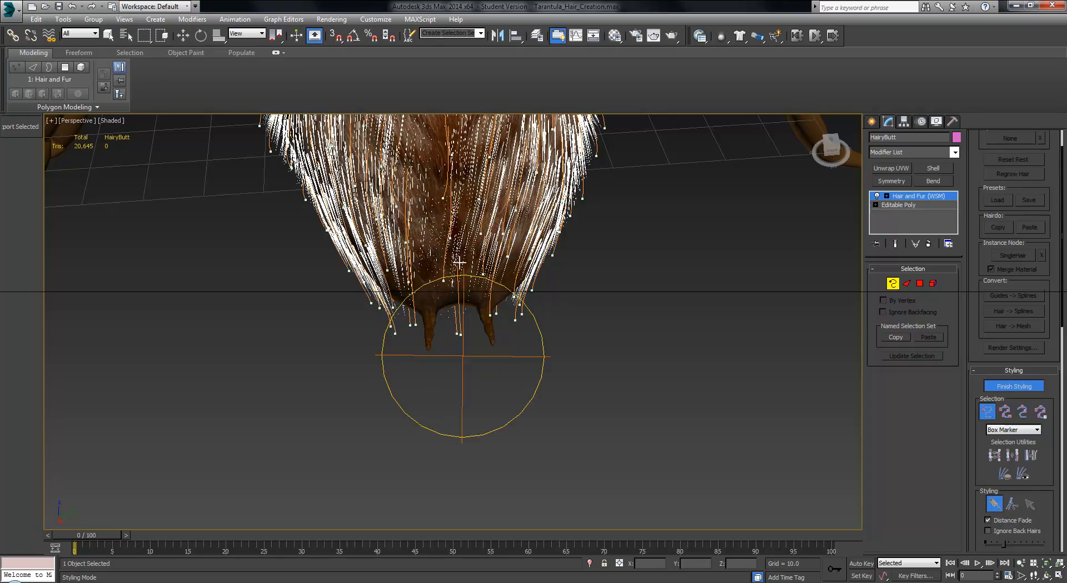
pyautogui.moveTo(479, 270)
pyautogui.keyDown('alt'); pyautogui.mouseDown(button='middle')
pyautogui.moveTo(353, 267)
pyautogui.moveTo(274, 198)
pyautogui.moveTo(312, 203)
pyautogui.moveTo(436, 305)
pyautogui.moveTo(484, 295)
pyautogui.moveTo(443, 310)
pyautogui.moveTo(429, 381)
pyautogui.mouseUp(button='middle'); pyautogui.keyUp('alt')
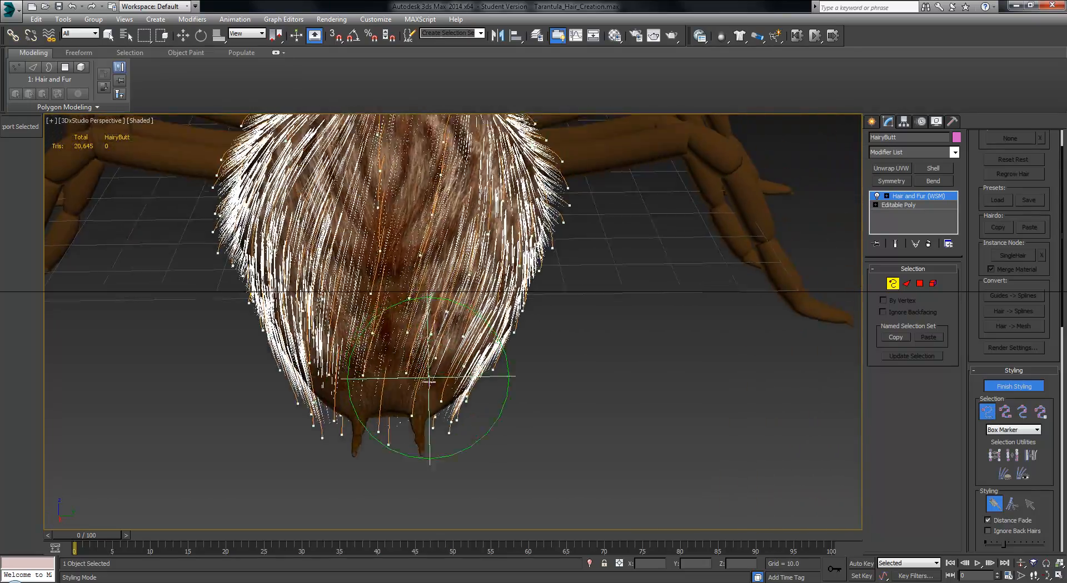
pyautogui.scroll(-3, 429, 381)
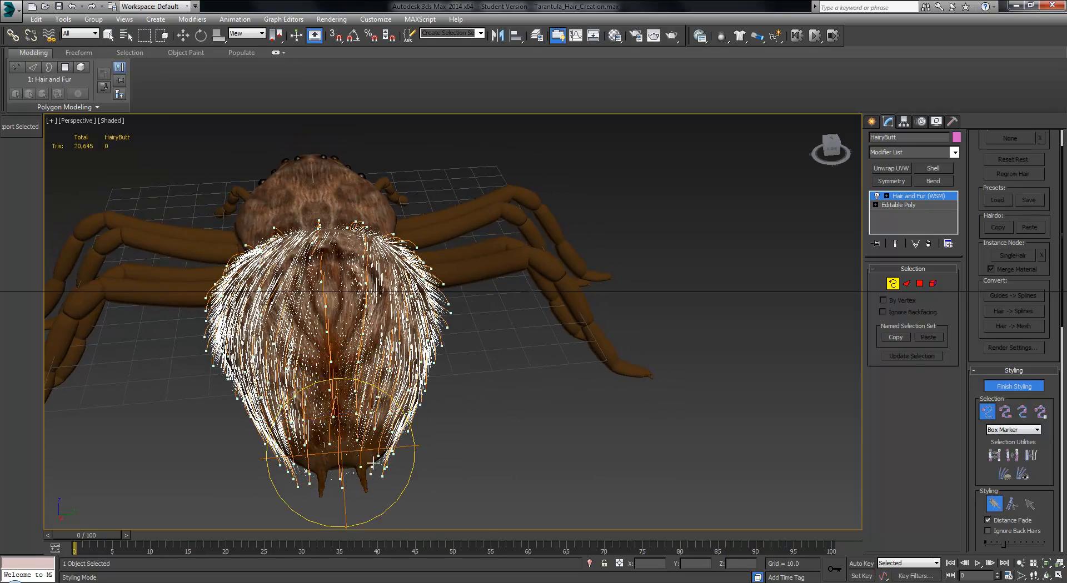
pyautogui.moveTo(372, 463)
pyautogui.keyDown('alt'); pyautogui.mouseDown(button='middle')
pyautogui.moveTo(495, 435)
pyautogui.moveTo(536, 369)
pyautogui.moveTo(481, 340)
pyautogui.moveTo(482, 297)
pyautogui.mouseUp(button='middle'); pyautogui.keyUp('alt')
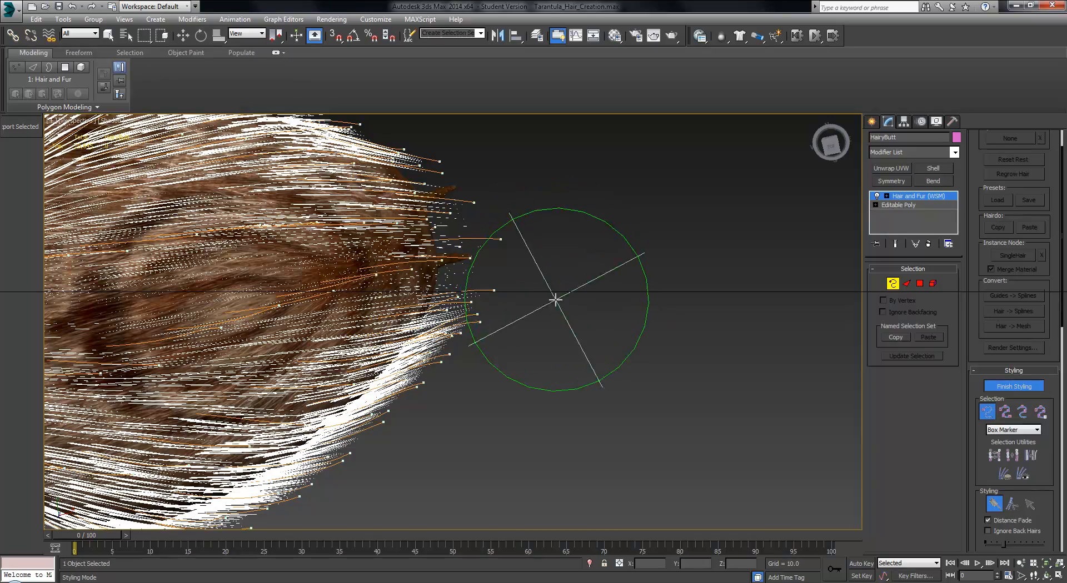
pyautogui.moveTo(555, 299); pyautogui.dragTo(566, 256)
pyautogui.moveTo(618, 224); pyautogui.dragTo(621, 222)
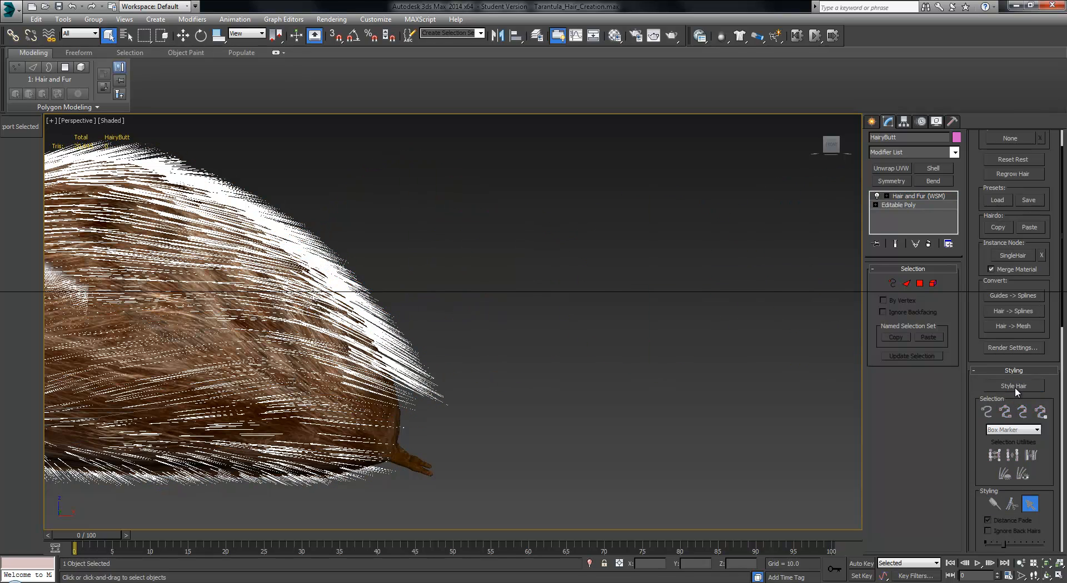
# - Restart hair styling, comb the rear hairs further down over the spinnerets, and finish styling
pyautogui.click(1005, 412)
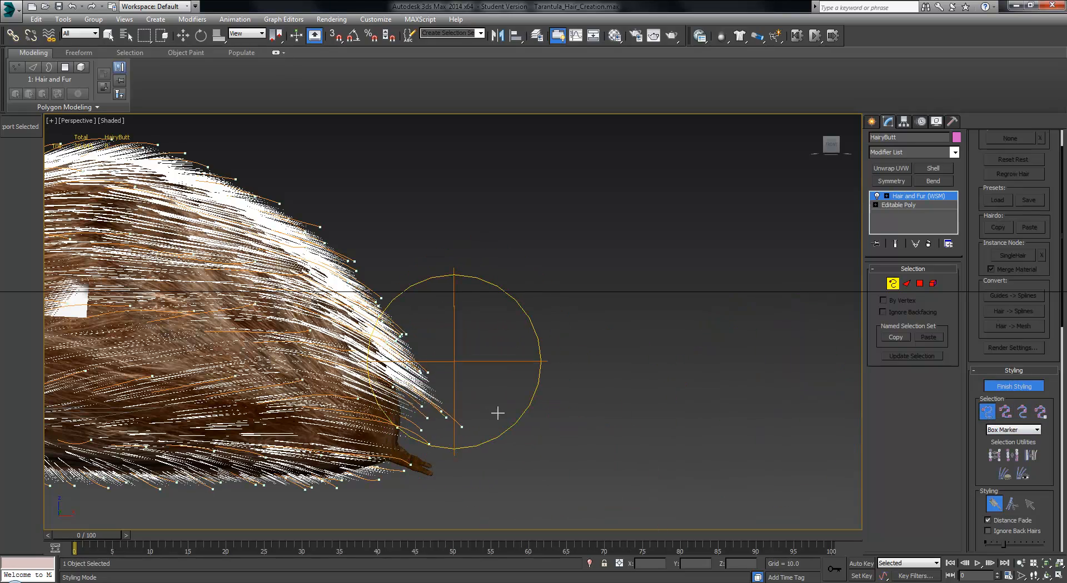
pyautogui.moveTo(583, 430)
pyautogui.keyDown('alt'); pyautogui.mouseDown(button='middle')
pyautogui.moveTo(598, 431)
pyautogui.moveTo(540, 439)
pyautogui.moveTo(427, 381)
pyautogui.moveTo(369, 276)
pyautogui.moveTo(392, 256)
pyautogui.mouseUp(button='middle'); pyautogui.keyUp('alt')
pyautogui.moveTo(619, 294)
pyautogui.keyDown('alt'); pyautogui.mouseDown(button='middle')
pyautogui.moveTo(545, 309)
pyautogui.moveTo(441, 369)
pyautogui.mouseUp(button='middle'); pyautogui.keyUp('alt')
pyautogui.moveTo(552, 381)
pyautogui.keyDown('alt'); pyautogui.mouseDown(button='middle')
pyautogui.moveTo(426, 386)
pyautogui.moveTo(412, 376)
pyautogui.moveTo(409, 412)
pyautogui.mouseUp(button='middle'); pyautogui.keyUp('alt')
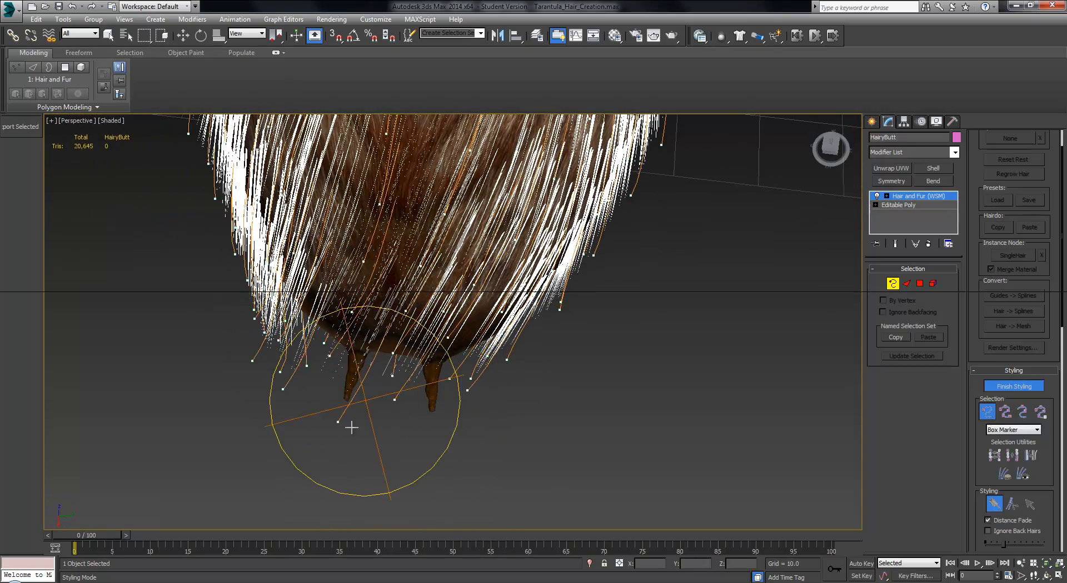
pyautogui.moveTo(381, 466)
pyautogui.keyDown('alt'); pyautogui.mouseDown(button='middle')
pyautogui.moveTo(369, 431)
pyautogui.moveTo(385, 265)
pyautogui.mouseUp(button='middle'); pyautogui.keyUp('alt')
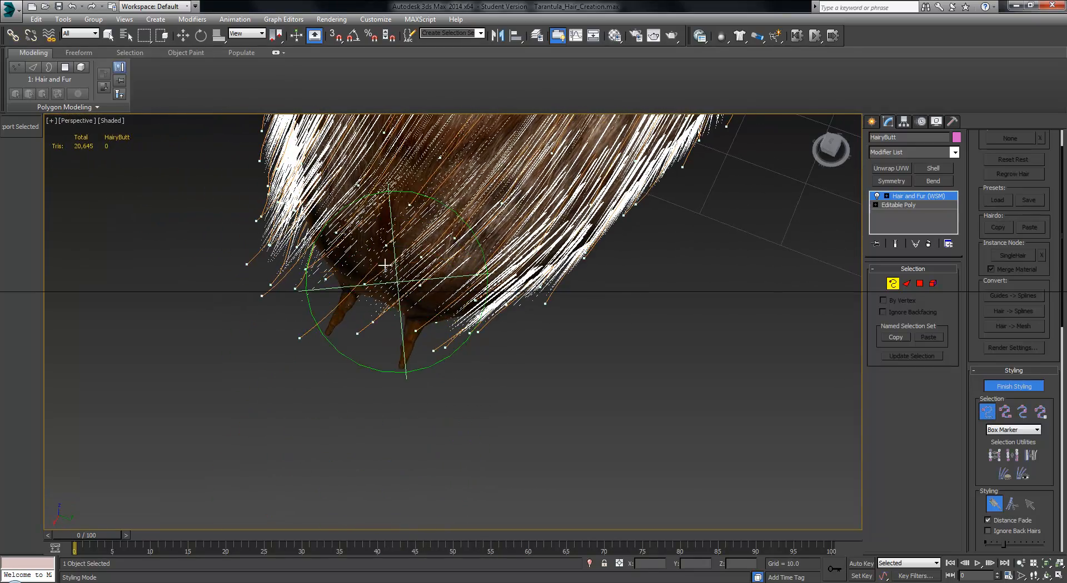
pyautogui.moveTo(414, 312)
pyautogui.keyDown('alt'); pyautogui.mouseDown(button='middle')
pyautogui.moveTo(433, 346)
pyautogui.moveTo(383, 394)
pyautogui.moveTo(356, 461)
pyautogui.moveTo(216, 439)
pyautogui.mouseUp(button='middle'); pyautogui.keyUp('alt')
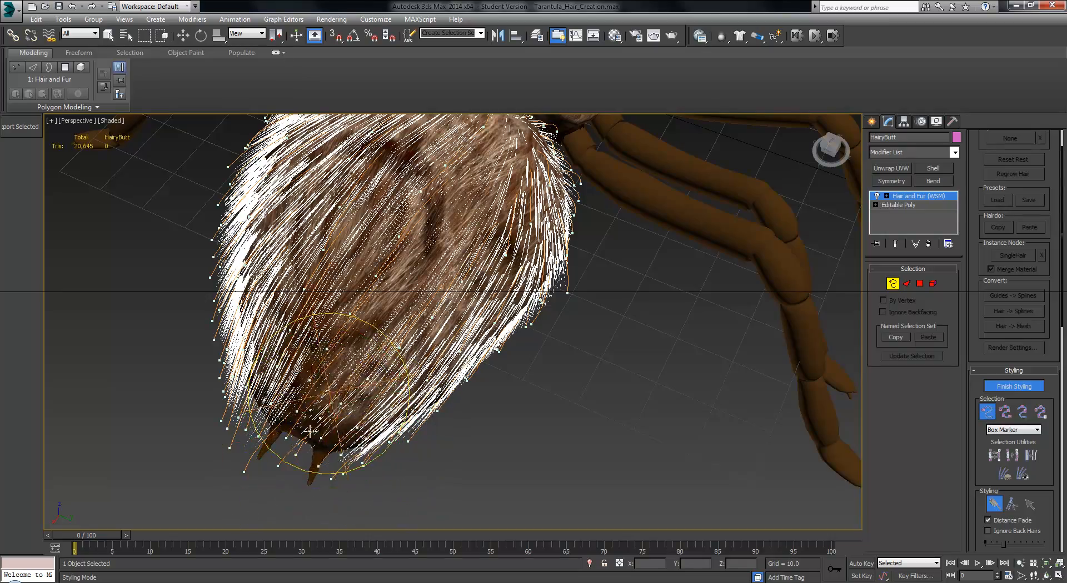
pyautogui.moveTo(309, 430)
pyautogui.keyDown('alt'); pyautogui.mouseDown(button='middle')
pyautogui.moveTo(406, 452)
pyautogui.moveTo(310, 452)
pyautogui.moveTo(315, 364)
pyautogui.moveTo(333, 512)
pyautogui.moveTo(310, 452)
pyautogui.moveTo(352, 331)
pyautogui.moveTo(352, 381)
pyautogui.moveTo(378, 313)
pyautogui.moveTo(353, 300)
pyautogui.moveTo(358, 309)
pyautogui.moveTo(357, 250)
pyautogui.moveTo(245, 205)
pyautogui.moveTo(276, 183)
pyautogui.mouseUp(button='middle'); pyautogui.keyUp('alt')
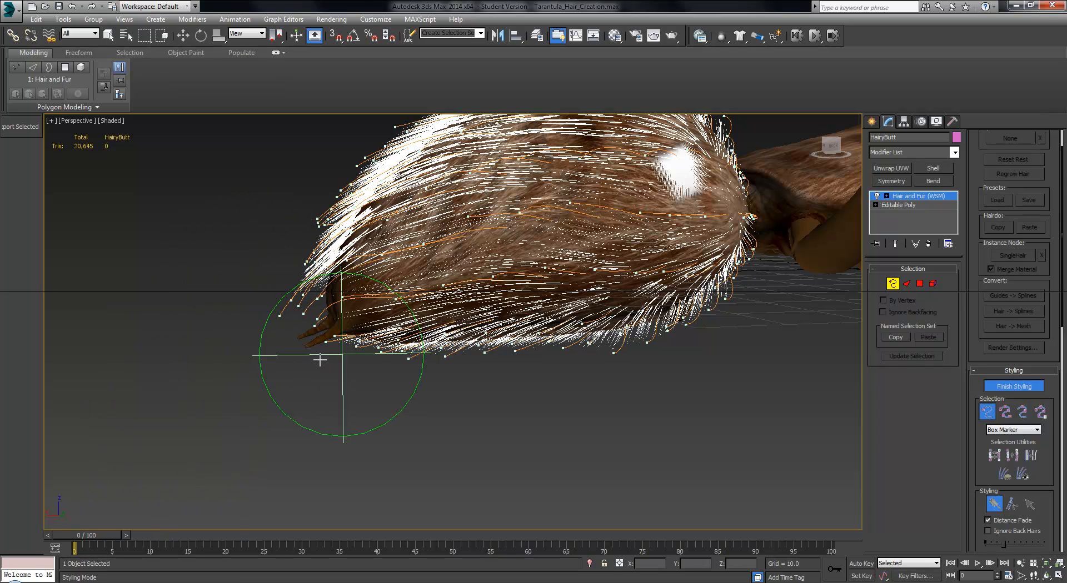
pyautogui.click(1014, 389)
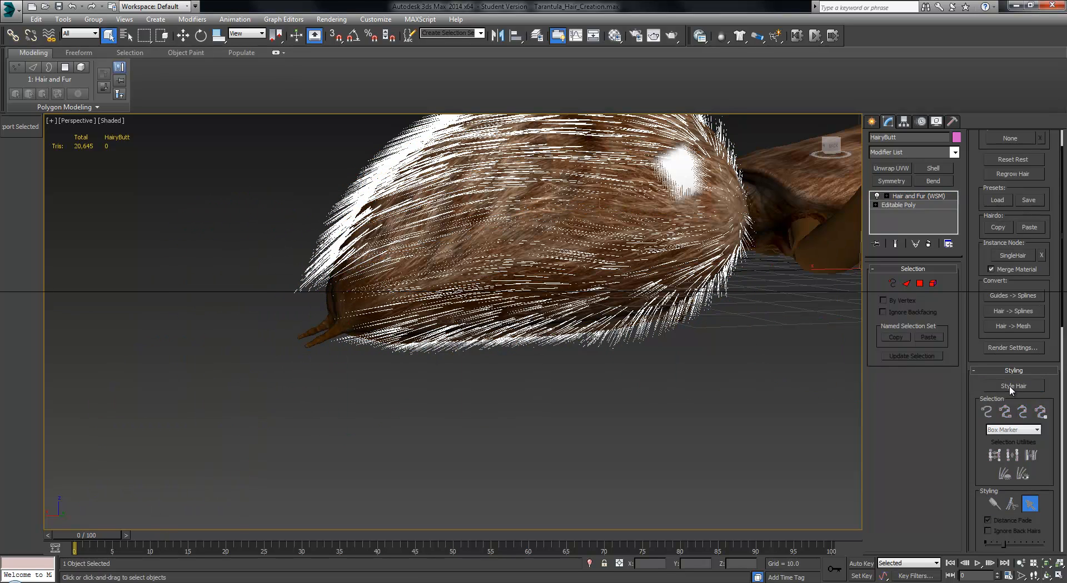
# - Style the hair again, brushing the middle rear hairs straight down between the spinnerets, and leave styling mode
pyautogui.click(1009, 386)
pyautogui.keyDown('alt'); pyautogui.moveTo(387, 305); pyautogui.dragTo(987, 399, button='middle'); pyautogui.keyUp('alt')
pyautogui.click(989, 418)
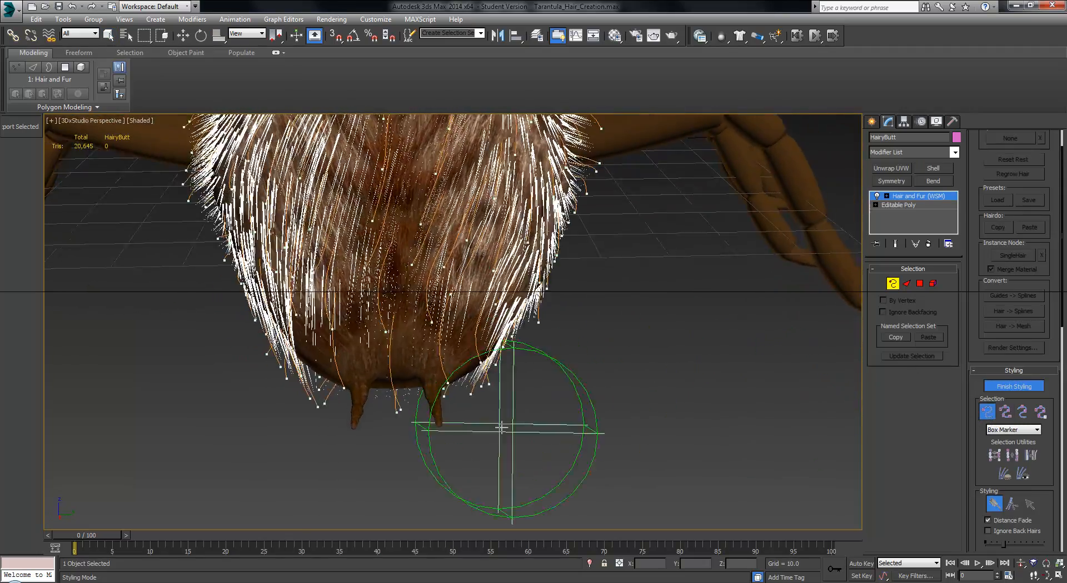
pyautogui.moveTo(425, 360); pyautogui.dragTo(422, 453)
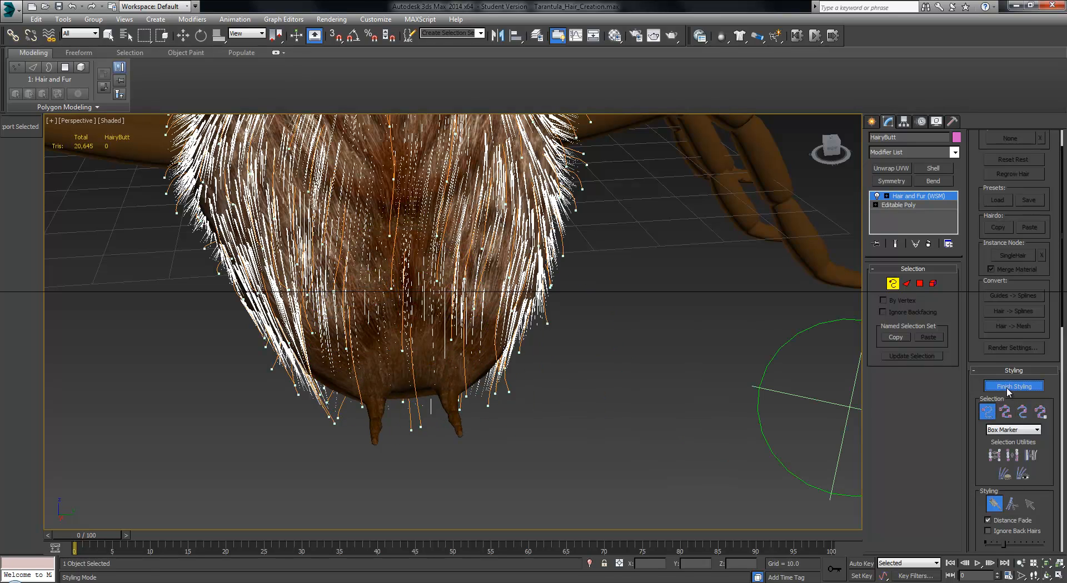
pyautogui.click(1005, 412)
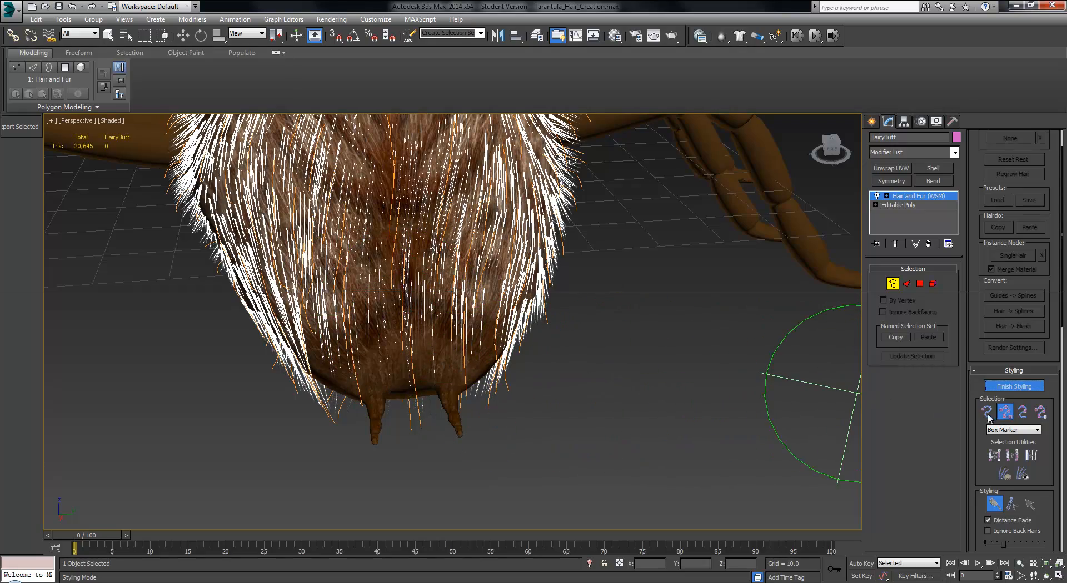
pyautogui.moveTo(414, 356)
pyautogui.keyDown('alt'); pyautogui.mouseDown(button='middle')
pyautogui.moveTo(428, 345)
pyautogui.moveTo(269, 292)
pyautogui.moveTo(227, 259)
pyautogui.mouseUp(button='middle'); pyautogui.keyUp('alt')
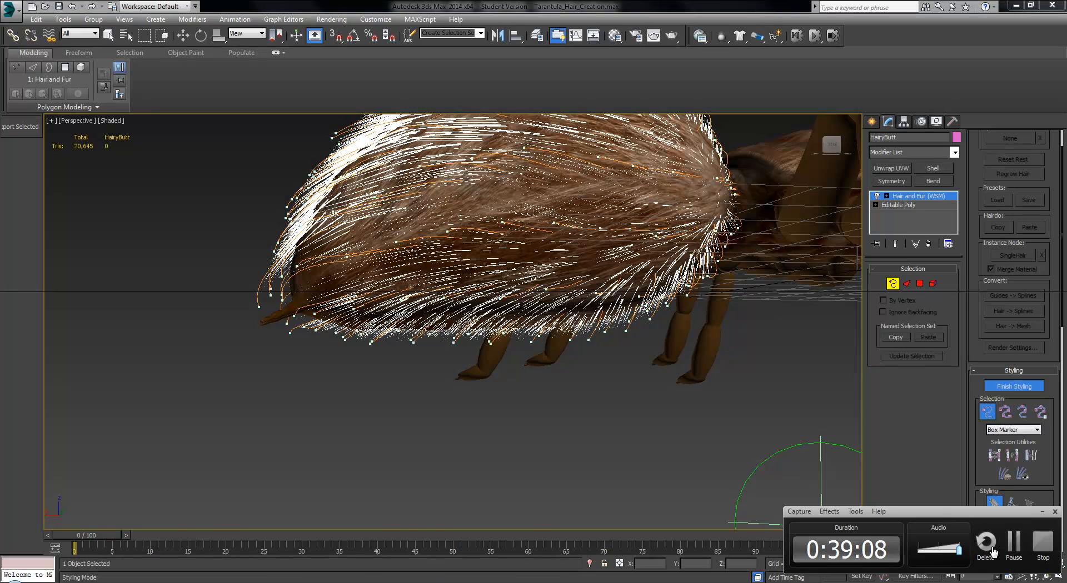
pyautogui.click(1005, 555)
pyautogui.moveTo(676, 298); pyautogui.dragTo(654, 369, button='middle')
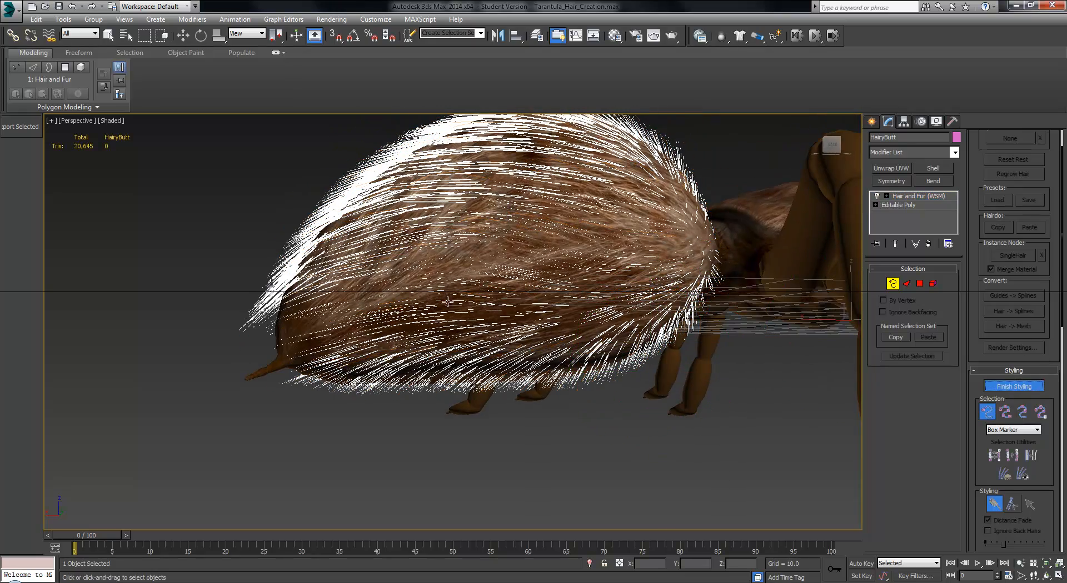
pyautogui.press('1')
# - Inspect the finished abdomen hair against the tarantula's textured body from below, the front, the sides and above
pyautogui.keyDown('alt'); pyautogui.moveTo(378, 275); pyautogui.dragTo(733, 294, button='middle'); pyautogui.keyUp('alt')
pyautogui.keyDown('alt'); pyautogui.moveTo(233, 306); pyautogui.dragTo(154, 233, button='middle'); pyautogui.keyUp('alt')
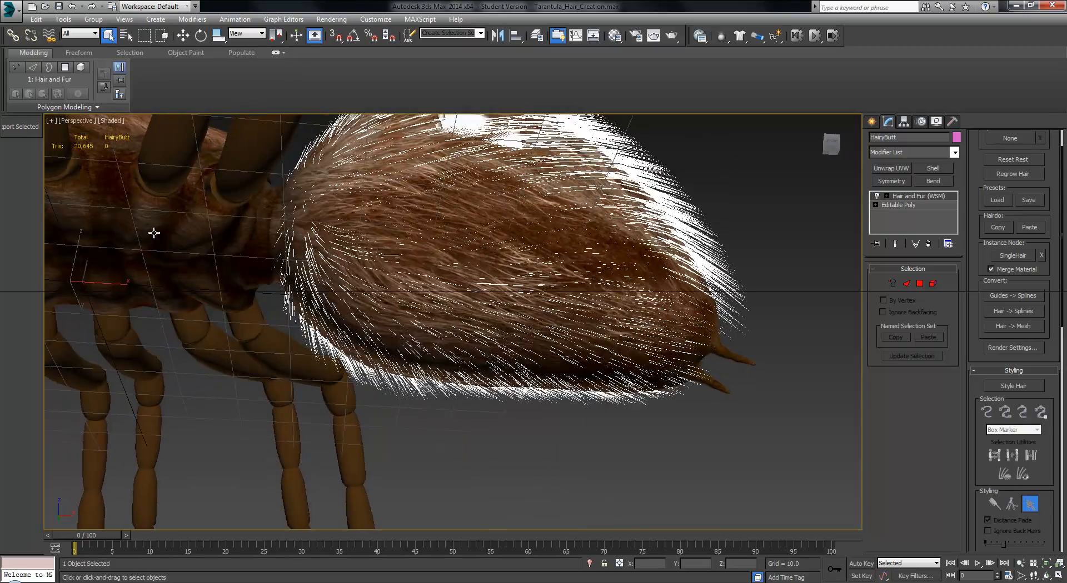
pyautogui.keyDown('alt'); pyautogui.moveTo(289, 234); pyautogui.dragTo(674, 351, button='middle'); pyautogui.keyUp('alt')
pyautogui.scroll(-5, 552, 386)
pyautogui.keyDown('alt'); pyautogui.moveTo(551, 385); pyautogui.dragTo(619, 345, button='middle'); pyautogui.keyUp('alt')
pyautogui.moveTo(702, 364); pyautogui.dragTo(505, 322, button='middle')
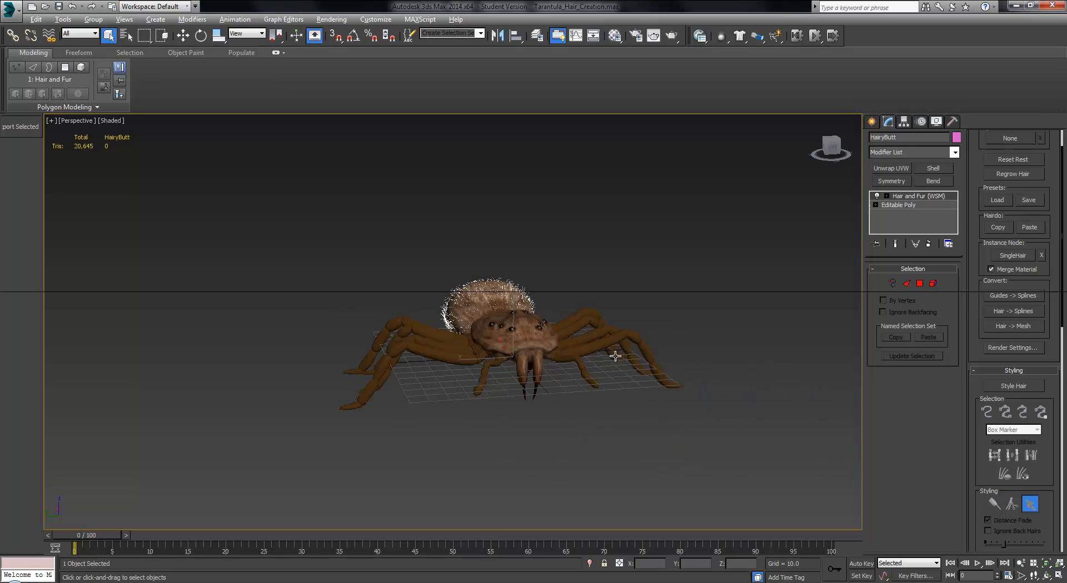
pyautogui.keyDown('alt'); pyautogui.moveTo(615, 356); pyautogui.dragTo(471, 343, button='middle'); pyautogui.keyUp('alt')
pyautogui.scroll(5, 586, 357)
pyautogui.moveTo(671, 337); pyautogui.dragTo(694, 336, button='middle')
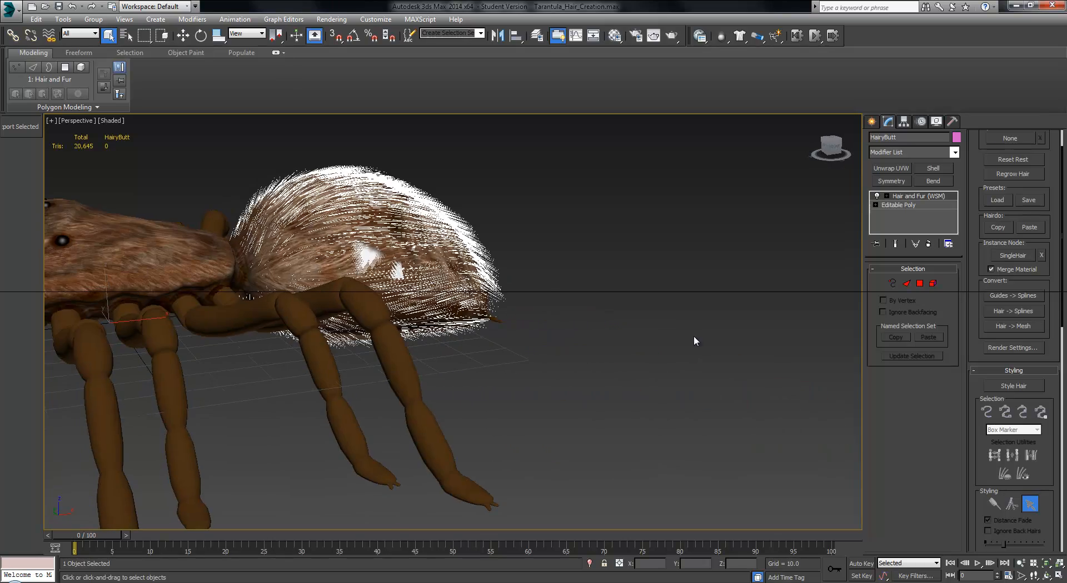
pyautogui.moveTo(267, 339); pyautogui.dragTo(529, 395, button='middle')
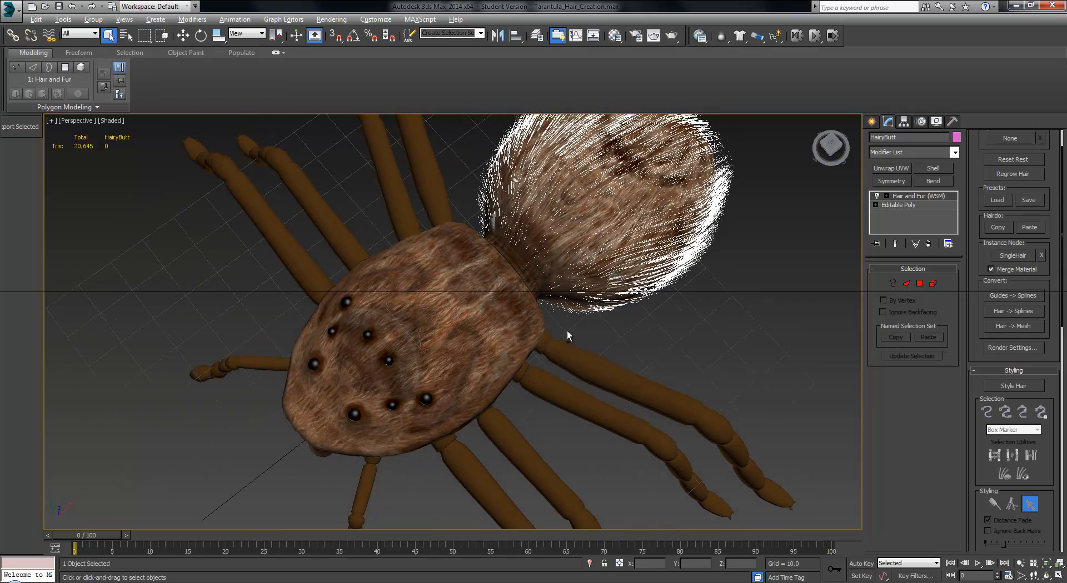
pyautogui.keyDown('alt'); pyautogui.moveTo(585, 311); pyautogui.dragTo(467, 345, button='middle'); pyautogui.keyUp('alt')
pyautogui.moveTo(543, 232); pyautogui.dragTo(487, 360, button='middle')
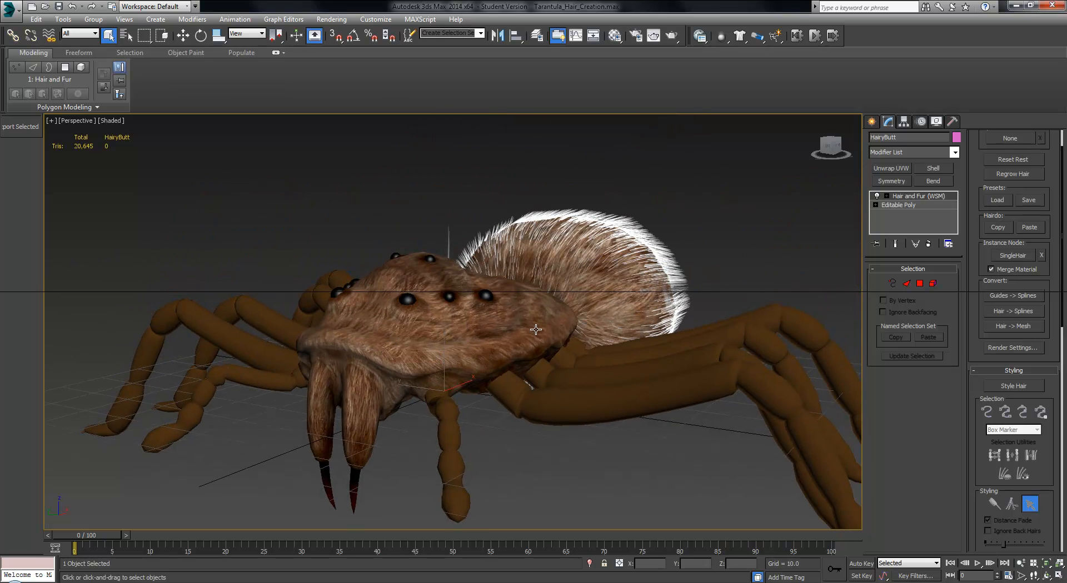
pyautogui.keyDown('alt'); pyautogui.moveTo(475, 308); pyautogui.dragTo(606, 400, button='middle'); pyautogui.keyUp('alt')
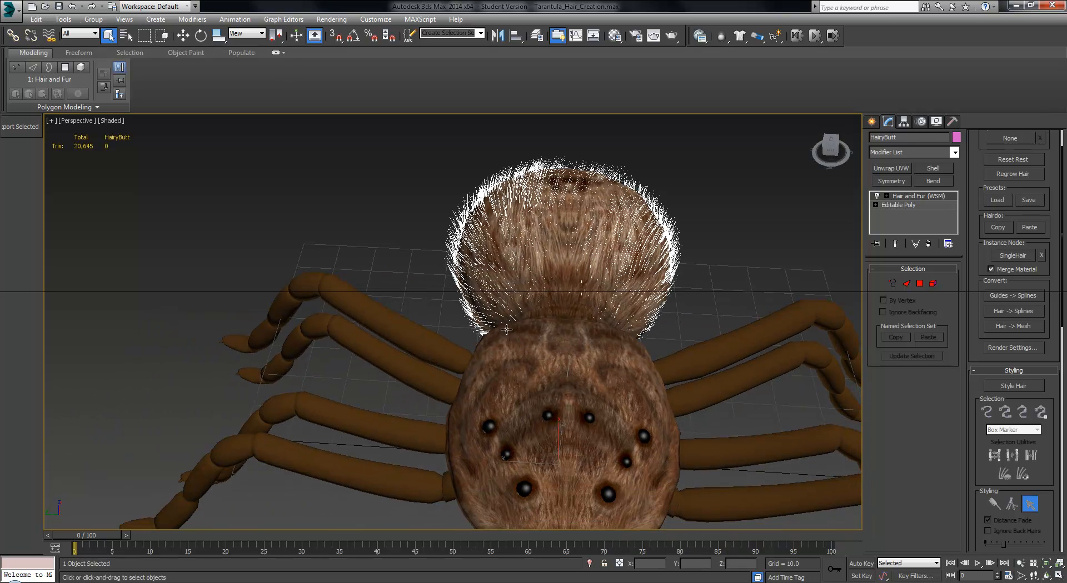
pyautogui.keyDown('alt'); pyautogui.moveTo(638, 486); pyautogui.dragTo(601, 247, button='middle'); pyautogui.keyUp('alt')
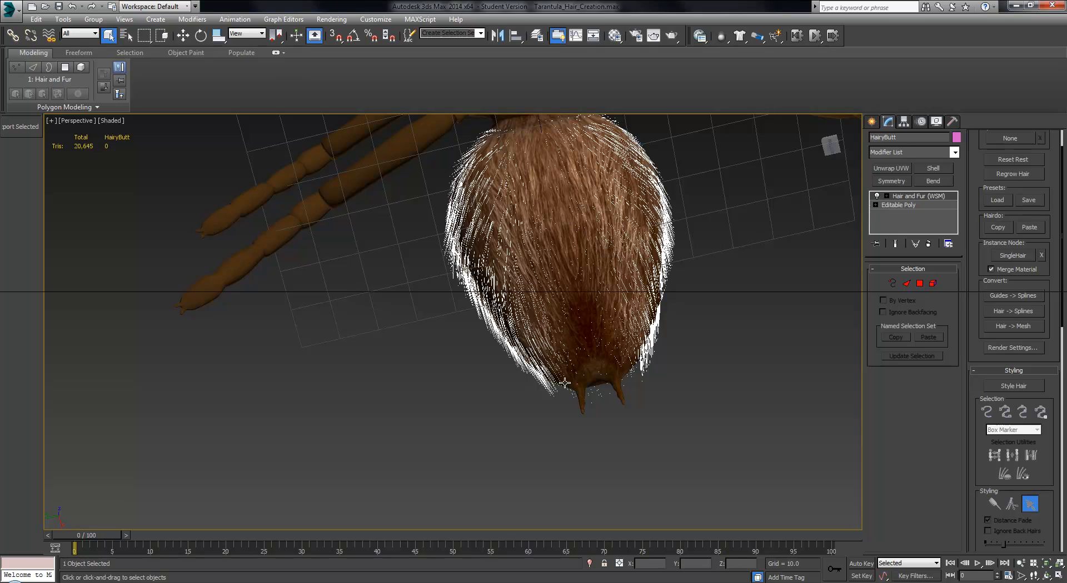
# - Inspect the tarantula's underside, head and legs alongside the haired abdomen, and select the Legs mesh
pyautogui.keyDown('alt'); pyautogui.moveTo(557, 183); pyautogui.dragTo(550, 425, button='middle'); pyautogui.keyUp('alt')
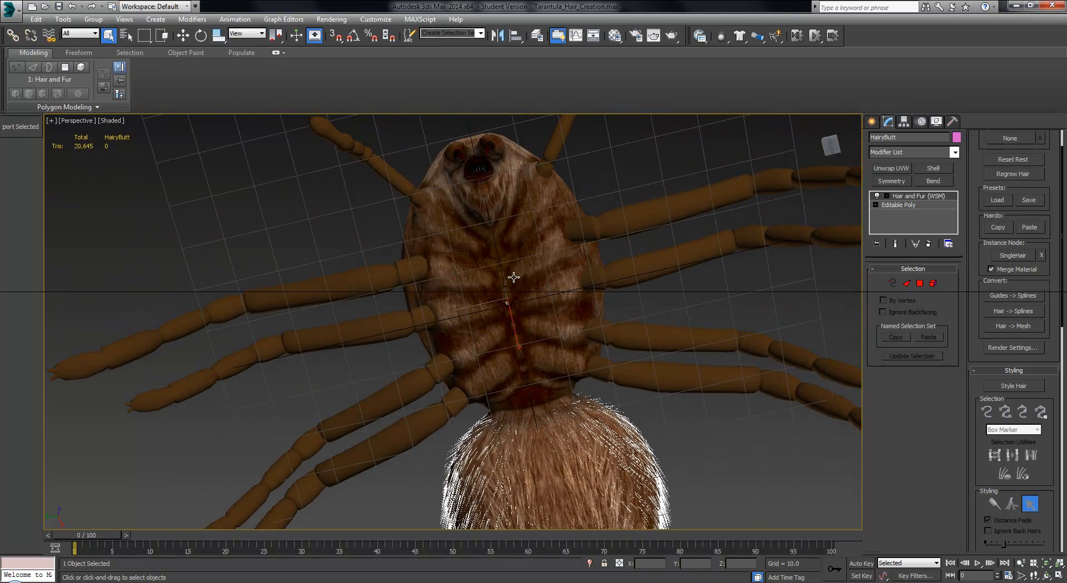
pyautogui.keyDown('alt'); pyautogui.moveTo(518, 279); pyautogui.dragTo(538, 488, button='middle'); pyautogui.keyUp('alt')
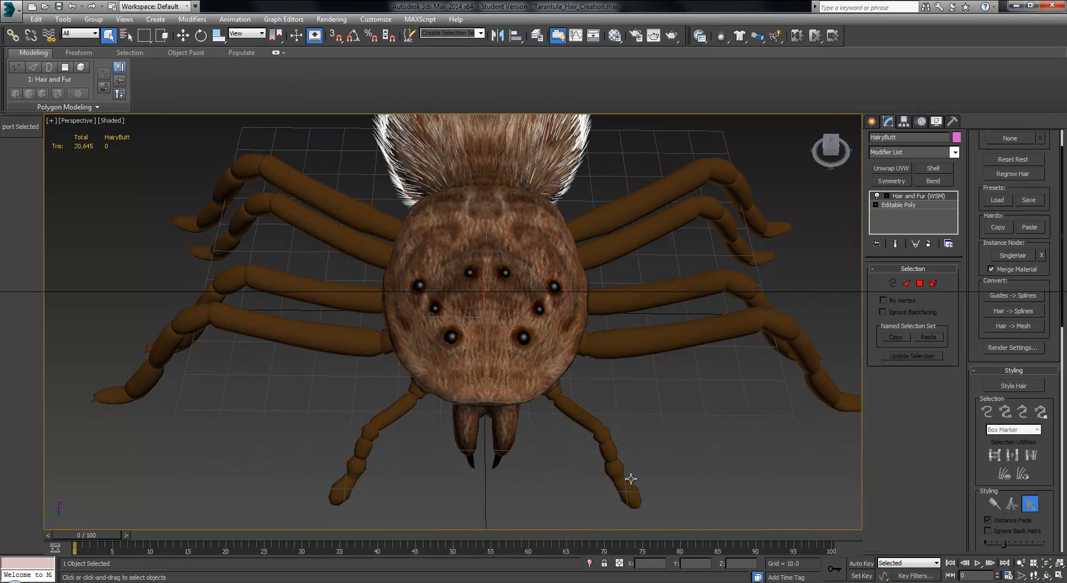
pyautogui.keyDown('alt'); pyautogui.moveTo(618, 516); pyautogui.dragTo(541, 391, button='middle'); pyautogui.keyUp('alt')
pyautogui.scroll(4, 542, 391)
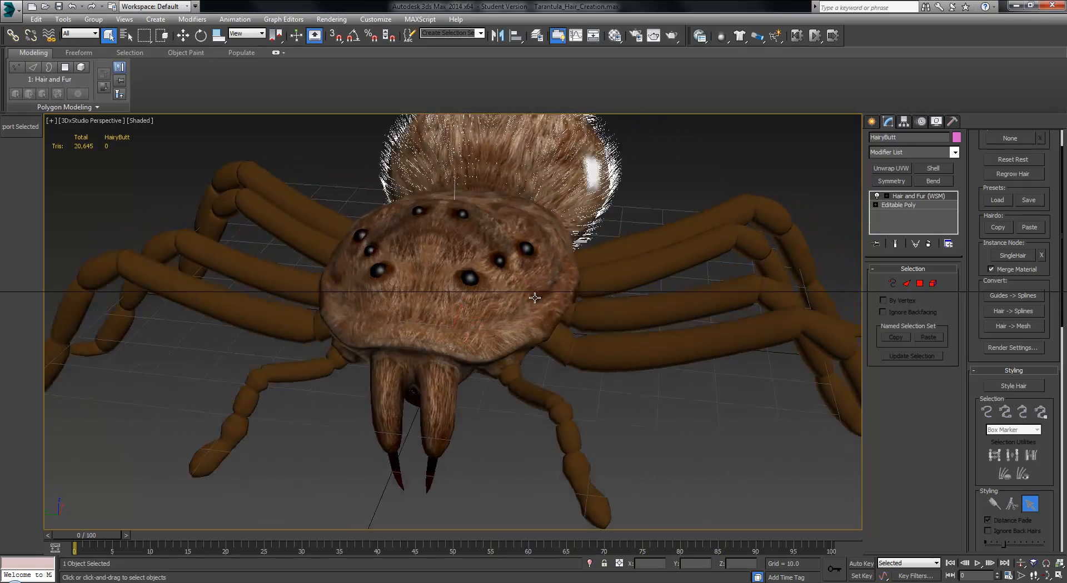
pyautogui.click(593, 383)
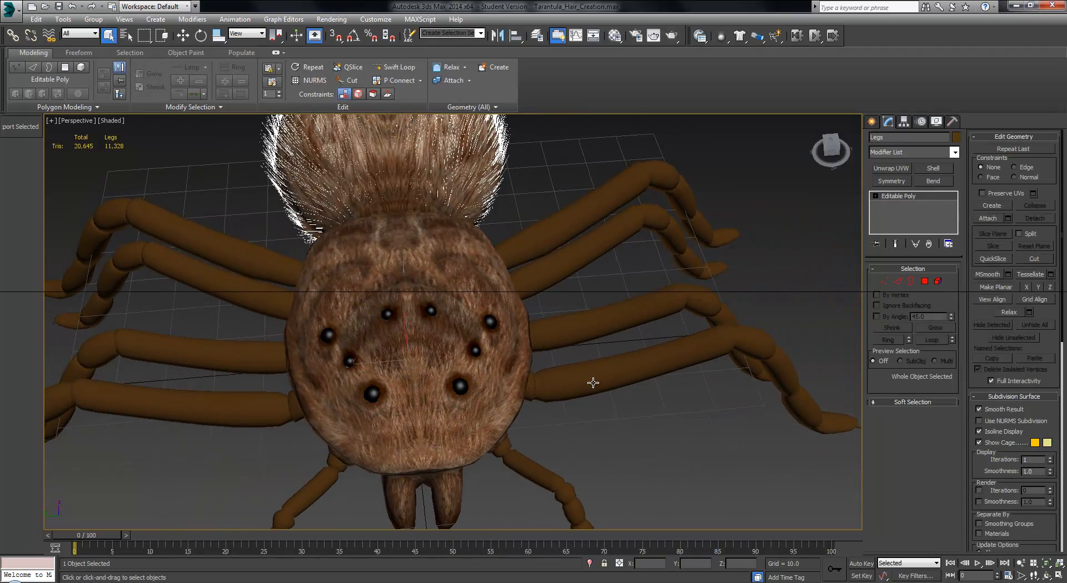
pyautogui.keyDown('alt'); pyautogui.moveTo(593, 383); pyautogui.dragTo(583, 368, button='middle'); pyautogui.keyUp('alt')
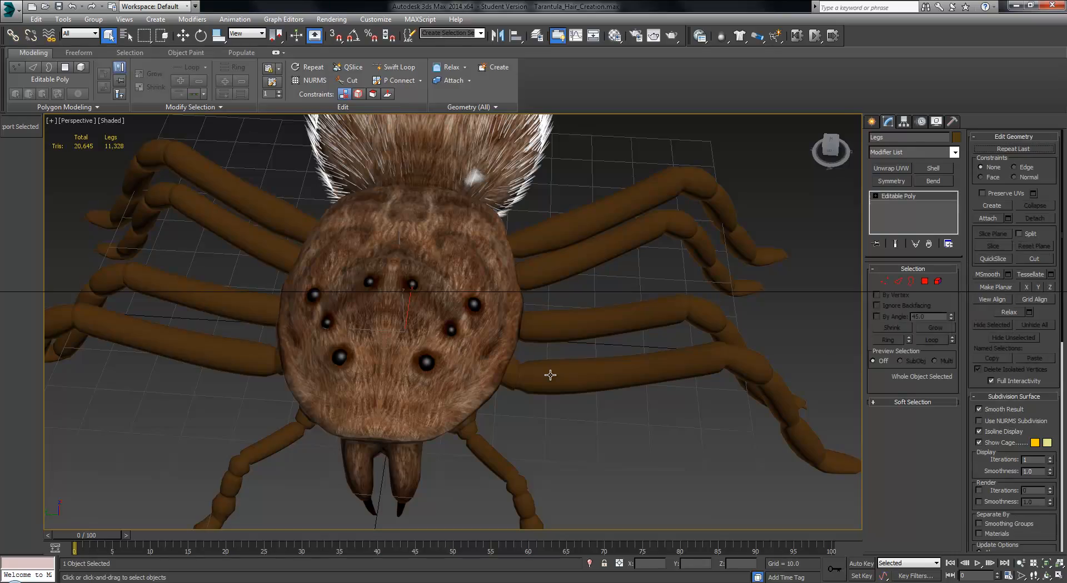
# - Show edged faces in the viewport, select the textured body mesh and examine its topology around the leg joints
pyautogui.press('F4')
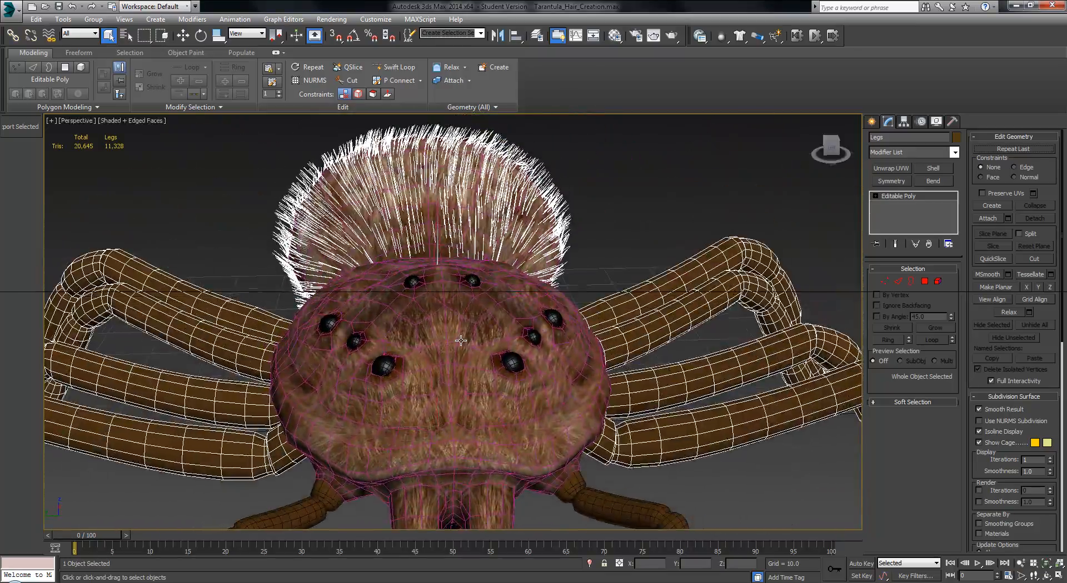
pyautogui.click(547, 342)
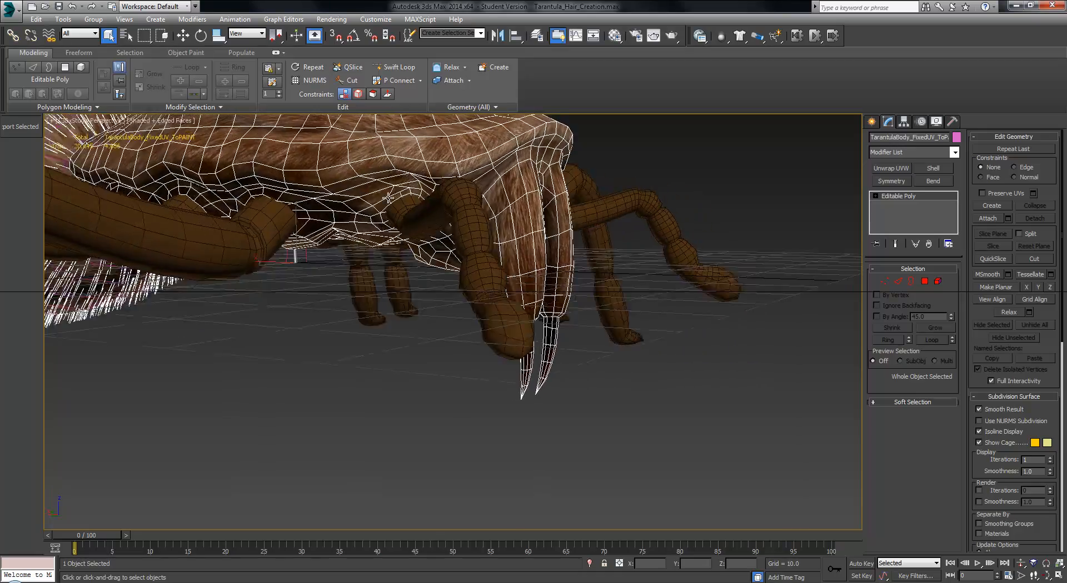
pyautogui.keyDown('alt'); pyautogui.moveTo(243, 169); pyautogui.dragTo(415, 248, button='middle'); pyautogui.keyUp('alt')
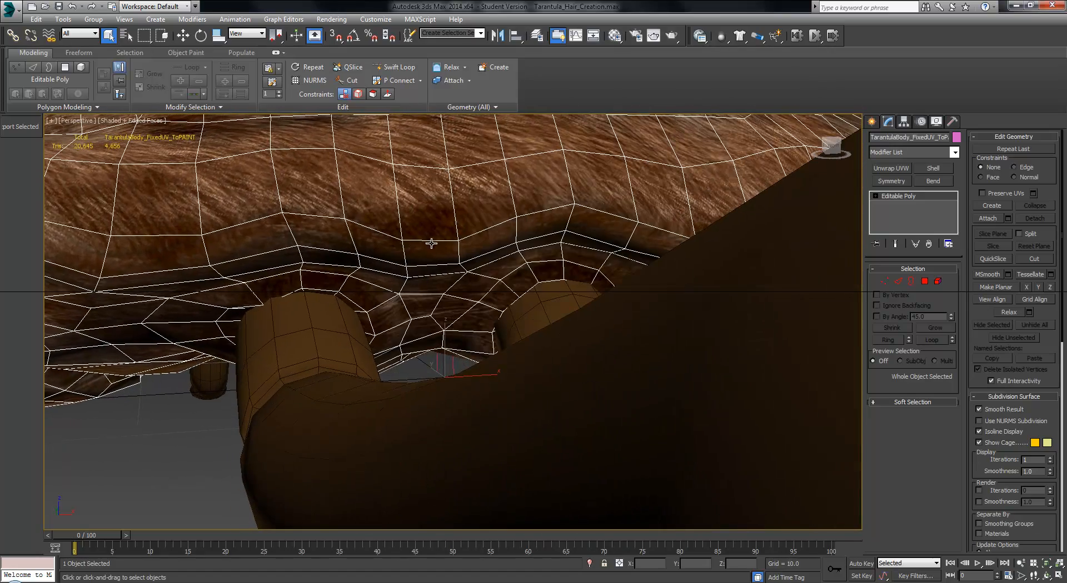
pyautogui.scroll(-8, 596, 218)
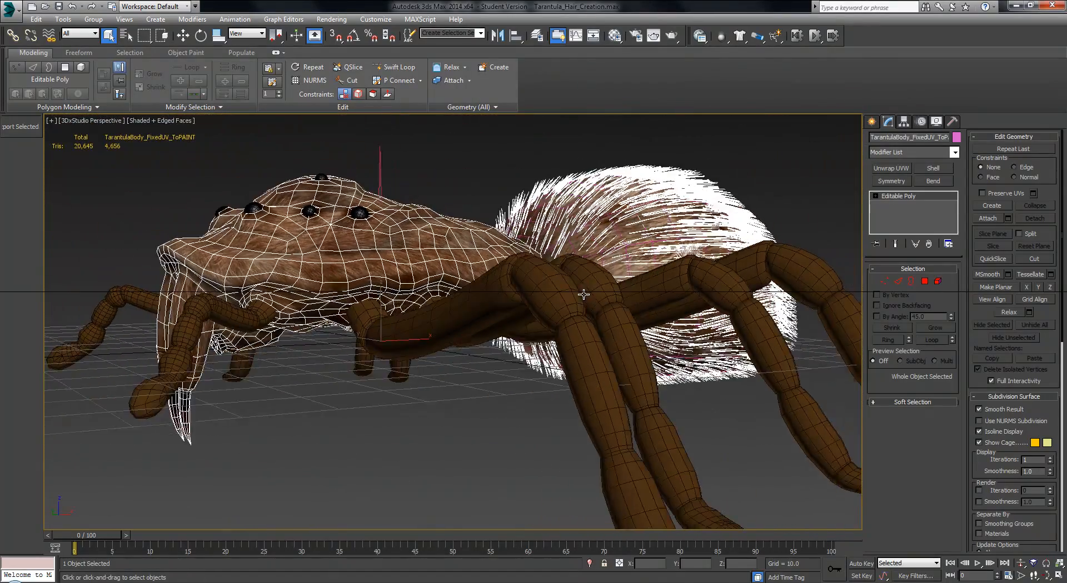
pyautogui.scroll(4, 589, 310)
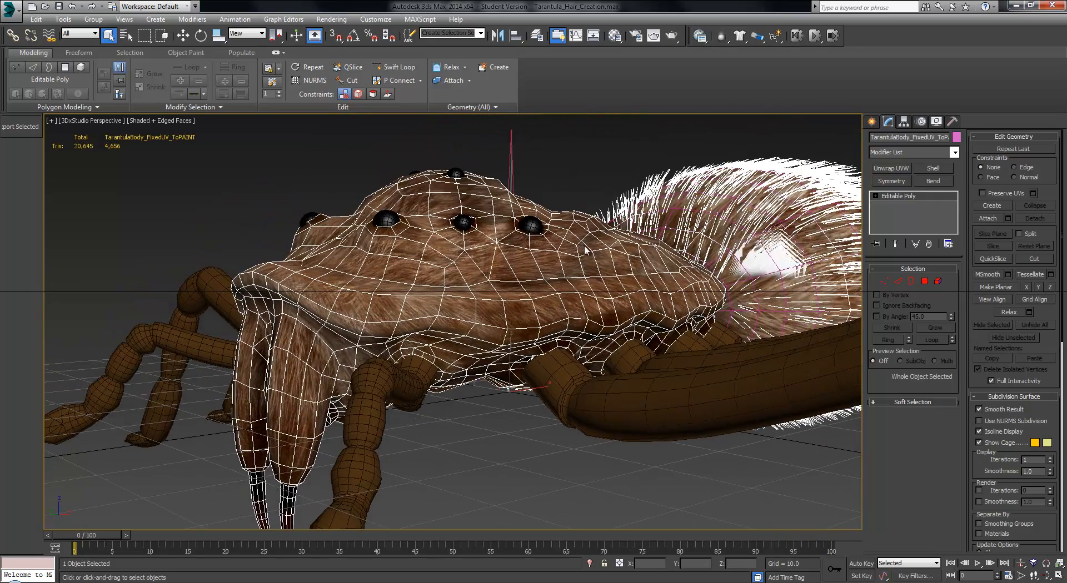
# - Clone the body mesh as a copy named TarantulaBody_HairyChest and hide all unselected objects
pyautogui.rightClick(535, 253)
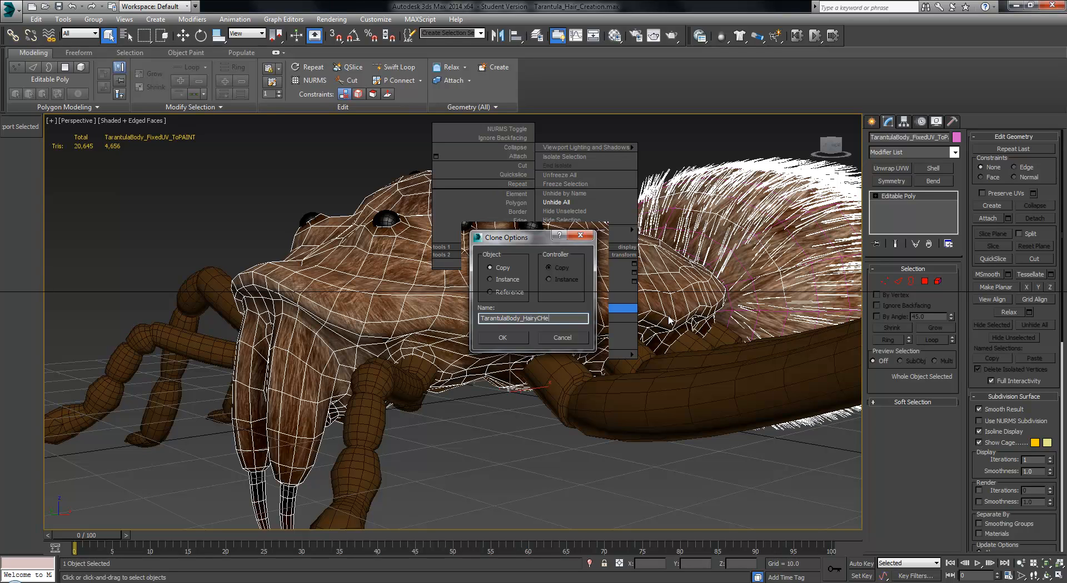
pyautogui.write('est')
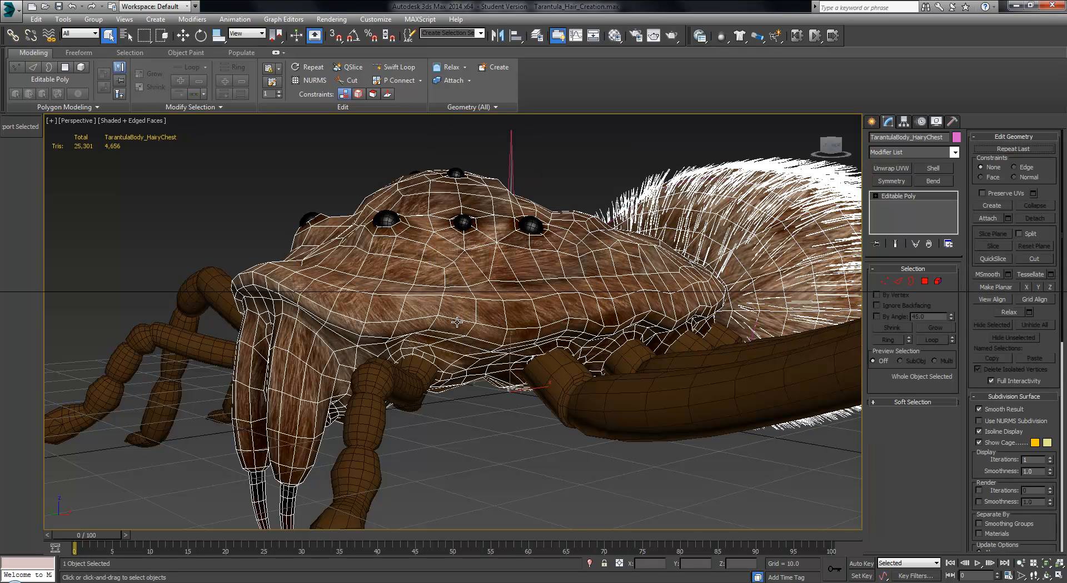
pyautogui.rightClick(489, 298)
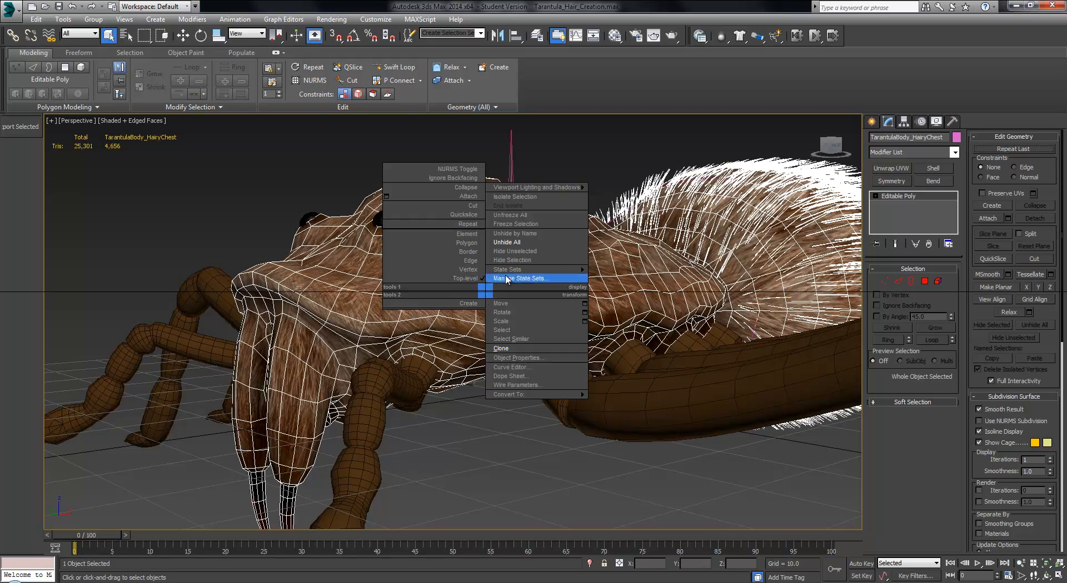
pyautogui.click(515, 251)
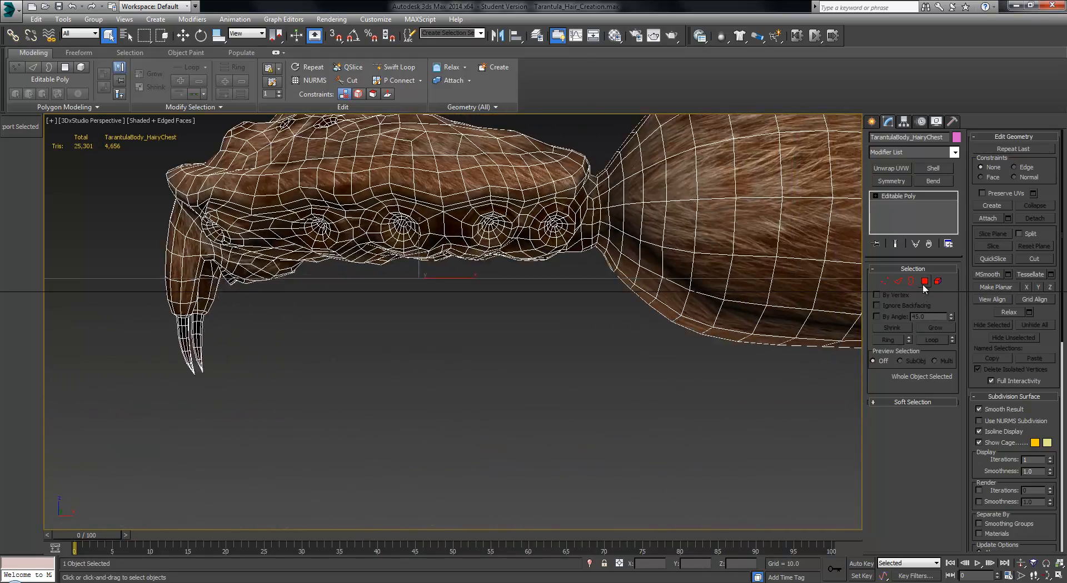
# - Select the abdomen polygons, grow the selection across the narrow waist to the thorax, and delete them
pyautogui.click(924, 282)
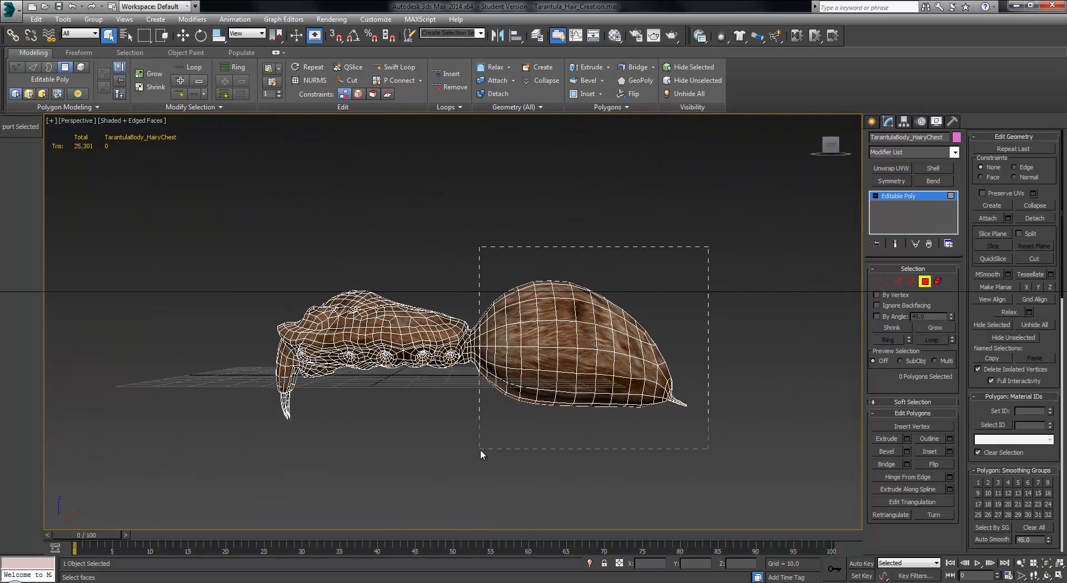
pyautogui.moveTo(478, 451); pyautogui.dragTo(480, 450)
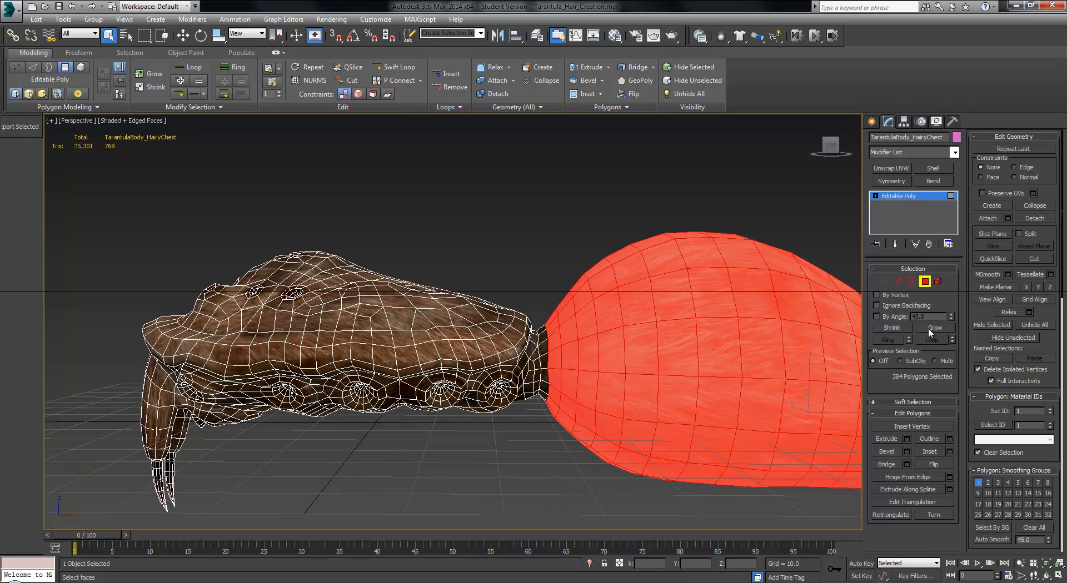
pyautogui.click(932, 323)
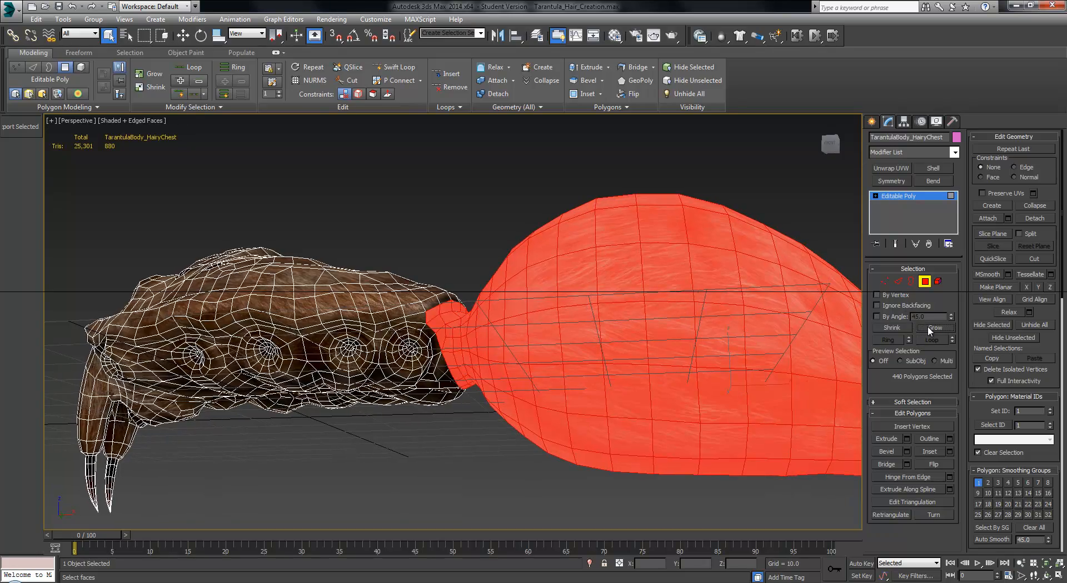
pyautogui.press('Delete')
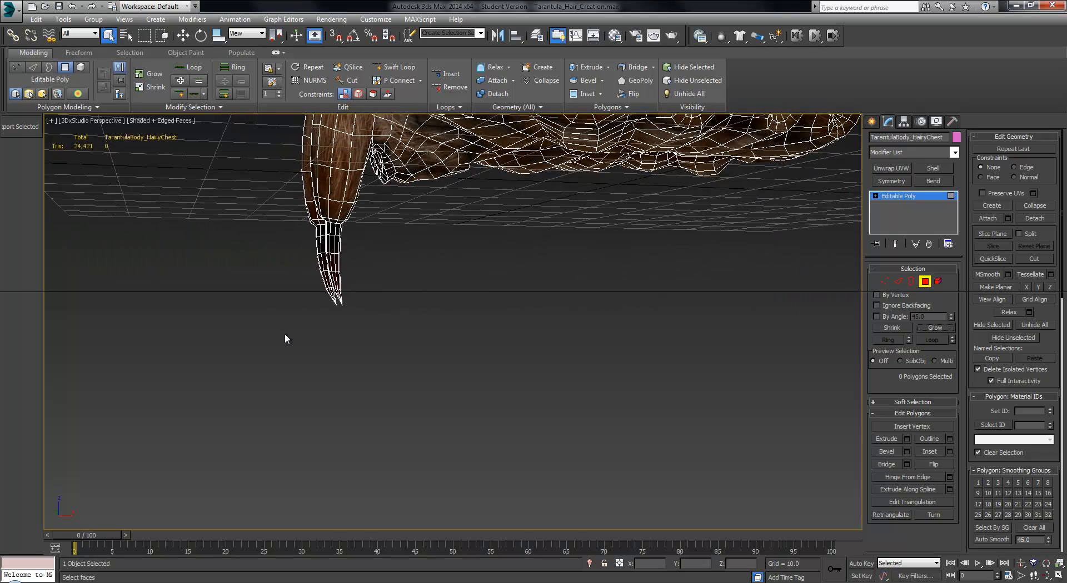
# - Select the polygons at both fang tips, grow the selection up to the chelicerae ends, and delete the fangs
pyautogui.moveTo(286, 346); pyautogui.dragTo(364, 281)
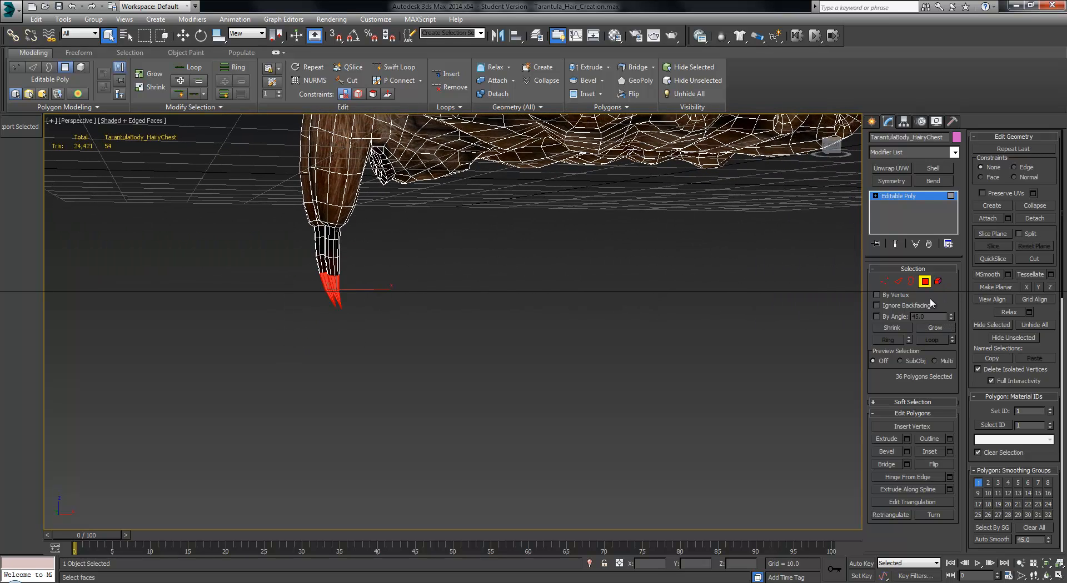
pyautogui.click(919, 326)
pyautogui.click(919, 327)
pyautogui.click(919, 326)
pyautogui.click(919, 327)
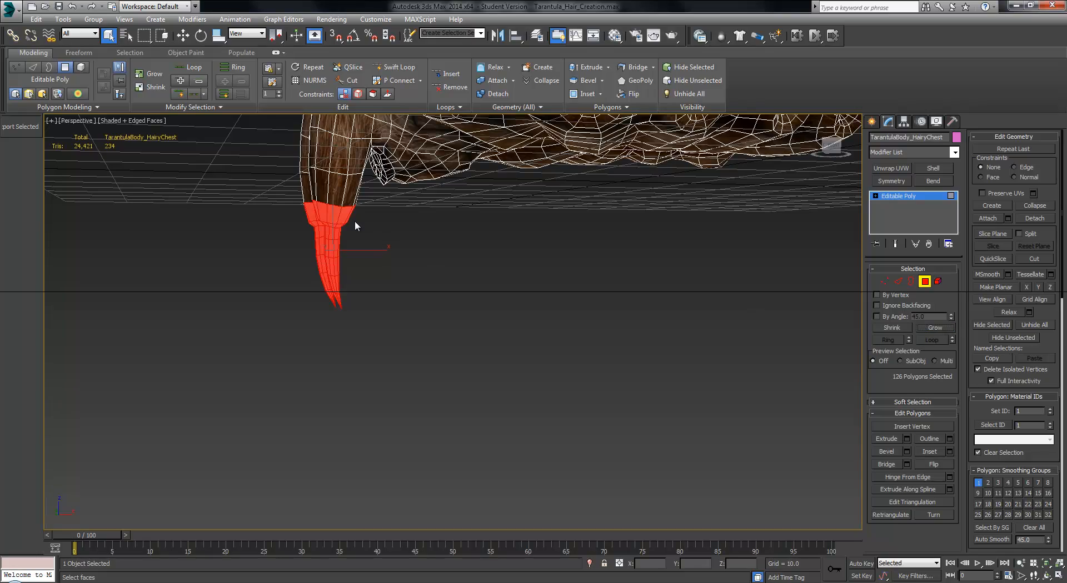
pyautogui.press('Delete')
# - Select the polygons around the mouth and behind the chelicerae, excluding the chelicerae themselves and the leg sockets
pyautogui.keyDown('alt'); pyautogui.moveTo(354, 221); pyautogui.dragTo(415, 332, button='middle'); pyautogui.keyUp('alt')
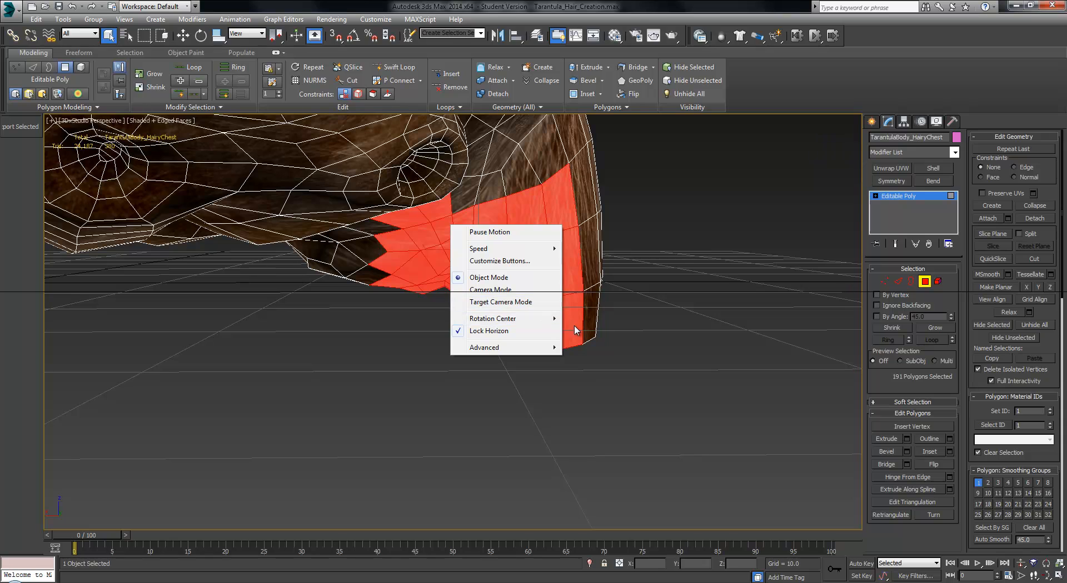
pyautogui.click(608, 329)
pyautogui.rightClick(509, 373)
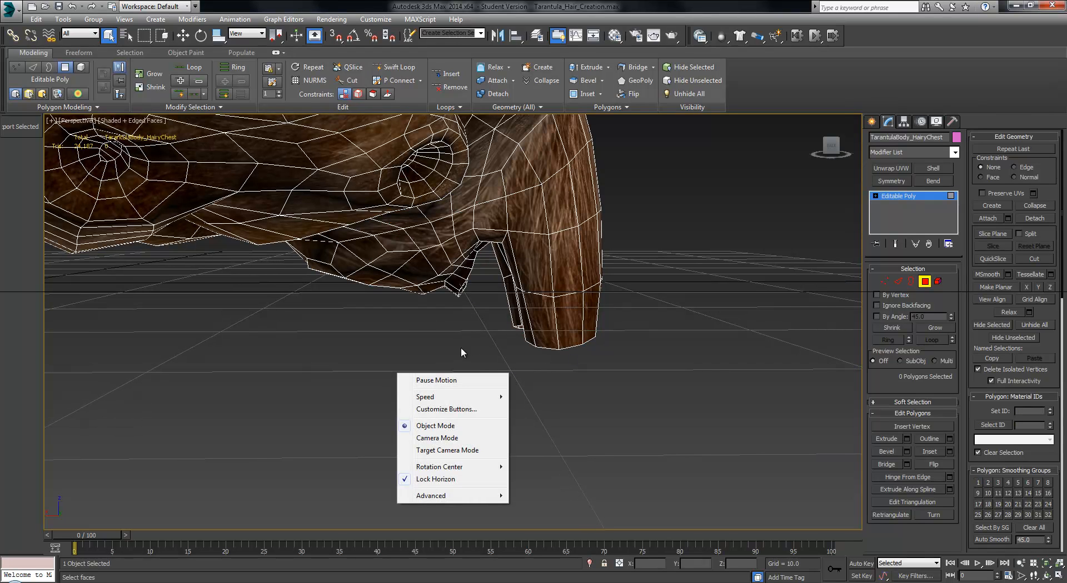
pyautogui.click(416, 339)
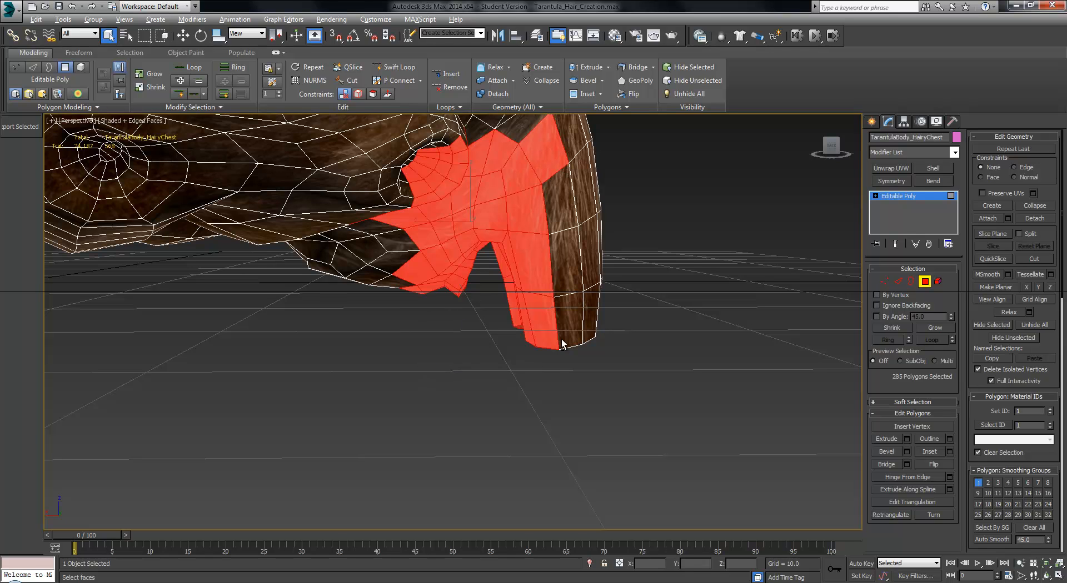
pyautogui.keyDown('alt'); pyautogui.moveTo(578, 266); pyautogui.dragTo(588, 255); pyautogui.keyUp('alt')
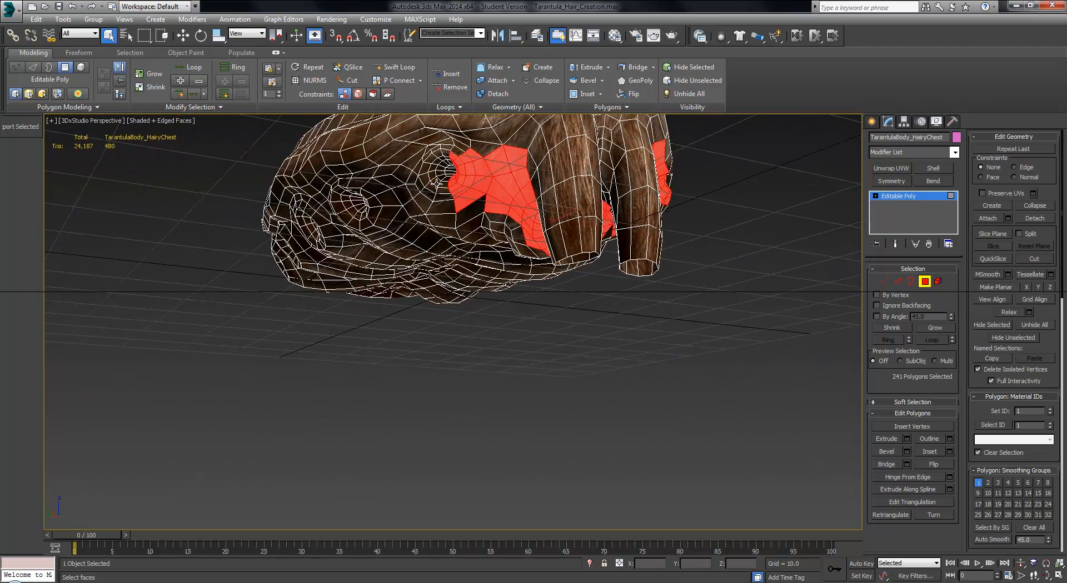
pyautogui.keyDown('alt'); pyautogui.moveTo(513, 217); pyautogui.dragTo(515, 221); pyautogui.keyUp('alt')
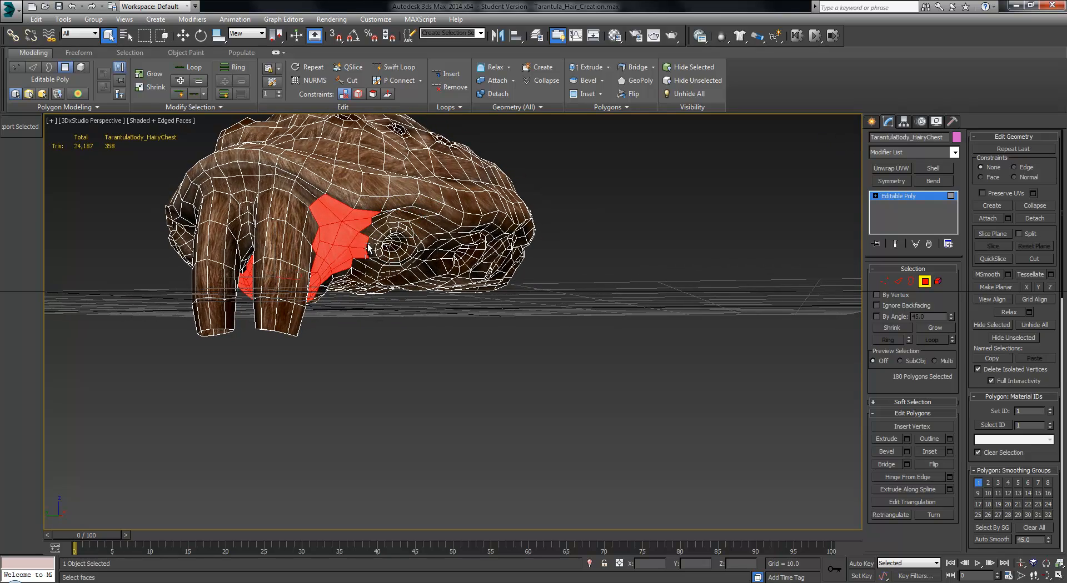
# - Refine the mouth-area selection from below, adding missed polygons and removing the two pointed strips that extend onto the chest
pyautogui.keyDown('alt'); pyautogui.moveTo(380, 274); pyautogui.dragTo(406, 274, button='middle'); pyautogui.keyUp('alt')
pyautogui.keyDown('ctrl'); pyautogui.click(408, 270); pyautogui.keyUp('ctrl')
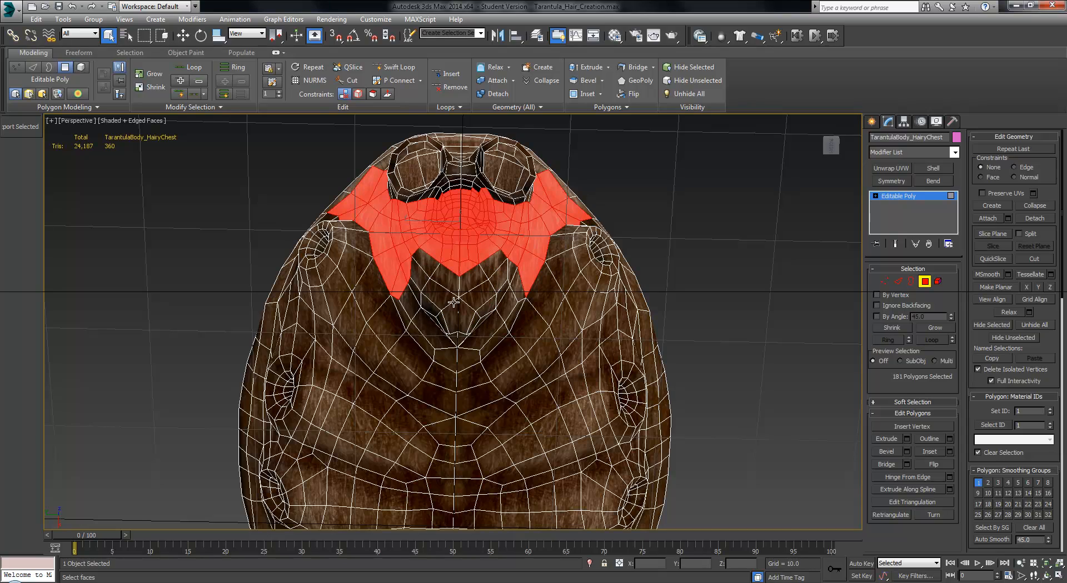
pyautogui.keyDown('ctrl'); pyautogui.keyDown('alt'); pyautogui.moveTo(453, 303); pyautogui.dragTo(519, 249, button='middle'); pyautogui.keyUp('alt'); pyautogui.keyUp('ctrl')
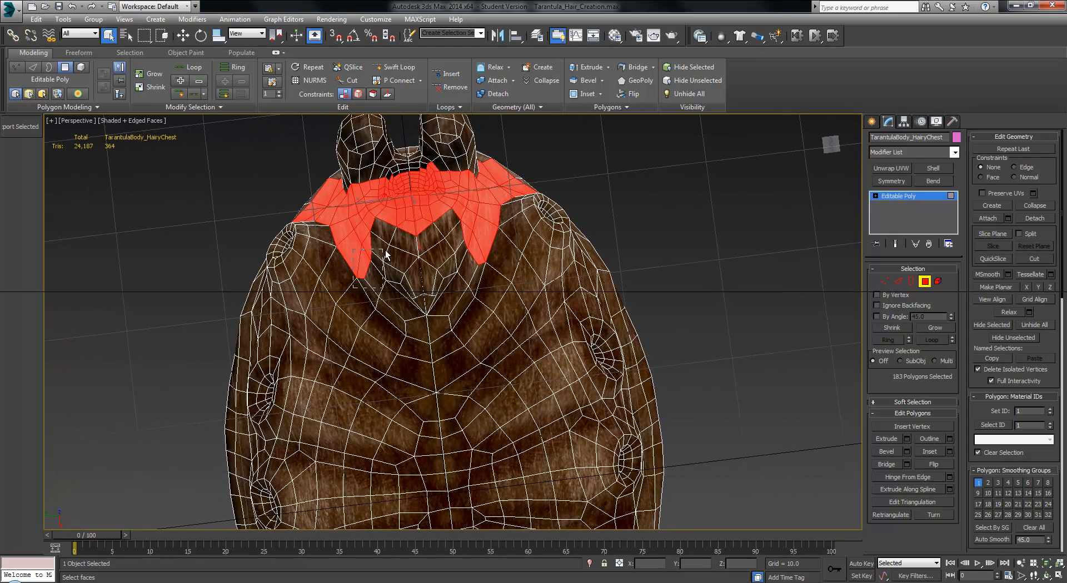
pyautogui.keyDown('alt'); pyautogui.moveTo(375, 228); pyautogui.dragTo(368, 240); pyautogui.keyUp('alt')
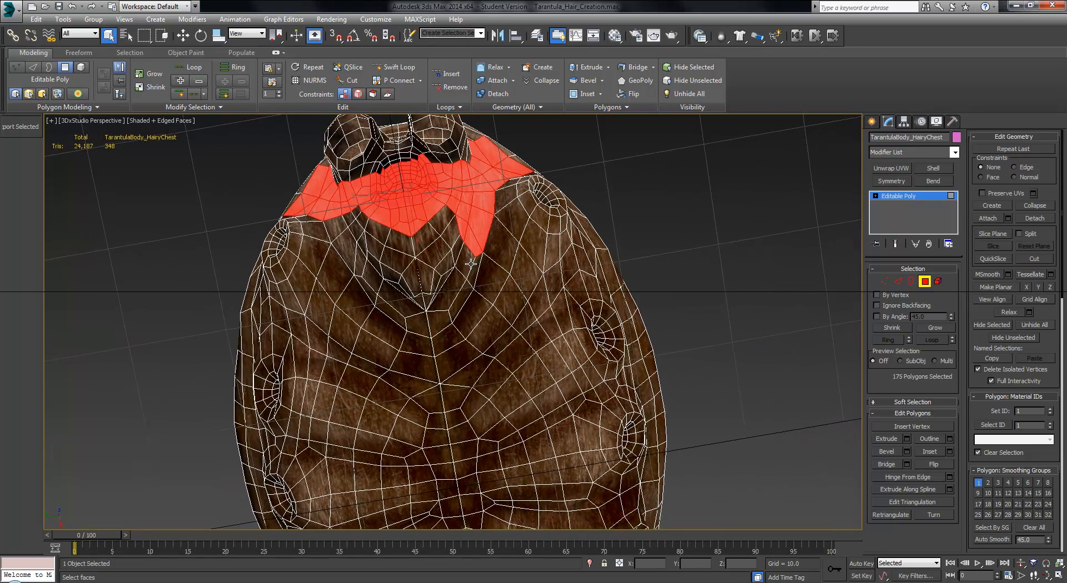
pyautogui.keyDown('alt'); pyautogui.moveTo(456, 202); pyautogui.dragTo(455, 202); pyautogui.keyUp('alt')
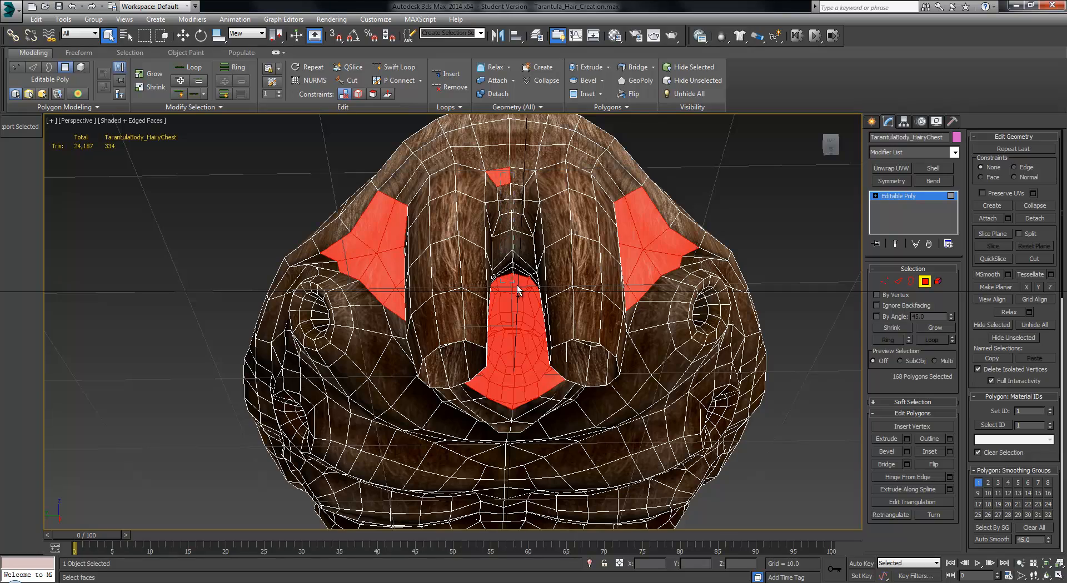
# - Add the polygons between the chelicerae and the missed ones near their bases to the selection, and delete the selected mouth area
pyautogui.keyDown('ctrl'); pyautogui.moveTo(521, 287); pyautogui.dragTo(522, 287); pyautogui.keyUp('ctrl')
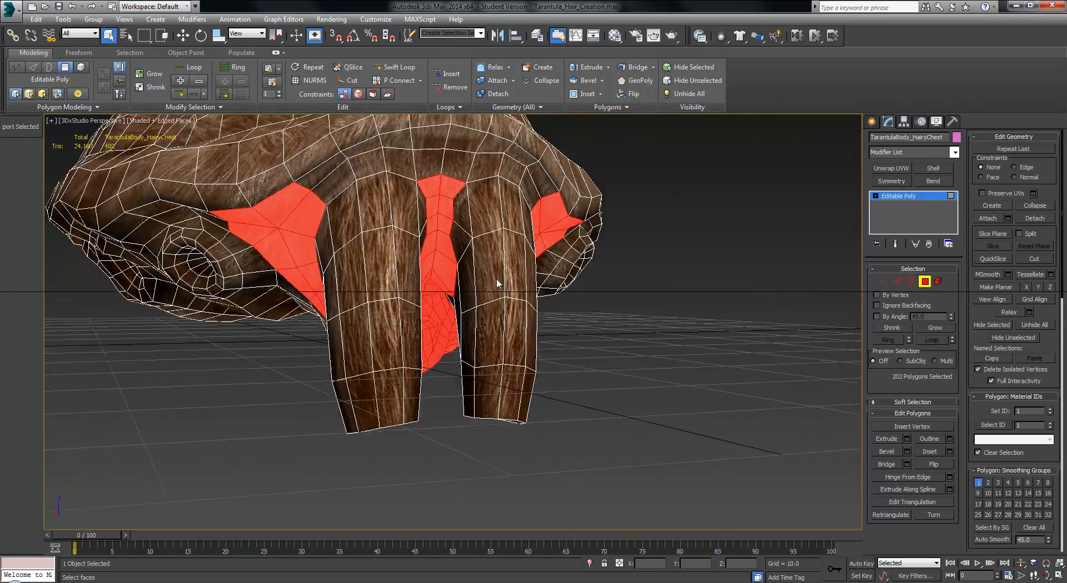
pyautogui.keyDown('alt'); pyautogui.moveTo(215, 231); pyautogui.dragTo(422, 389); pyautogui.keyUp('alt')
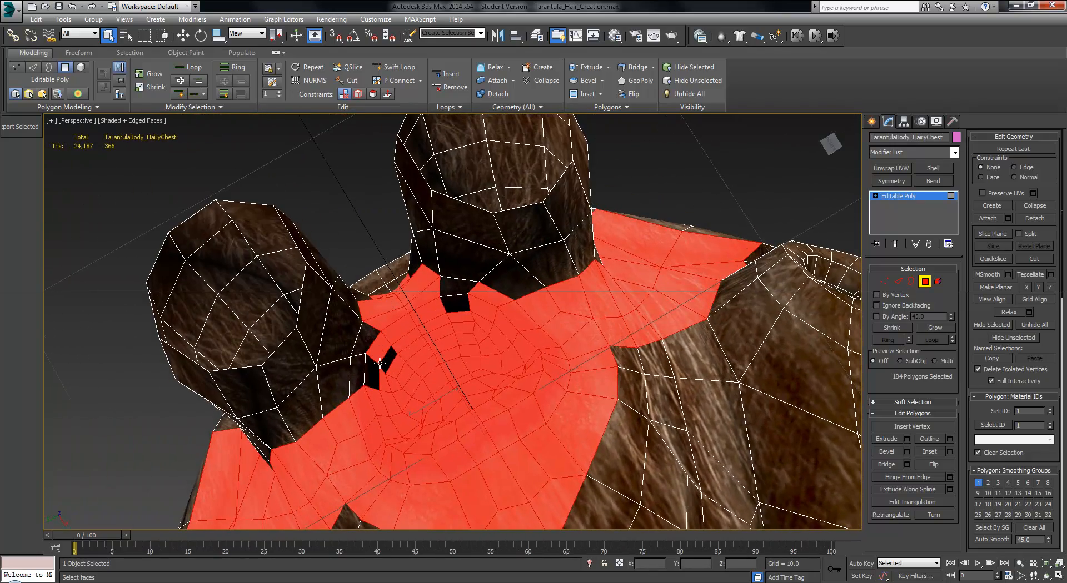
pyautogui.keyDown('ctrl'); pyautogui.click(458, 287); pyautogui.keyUp('ctrl')
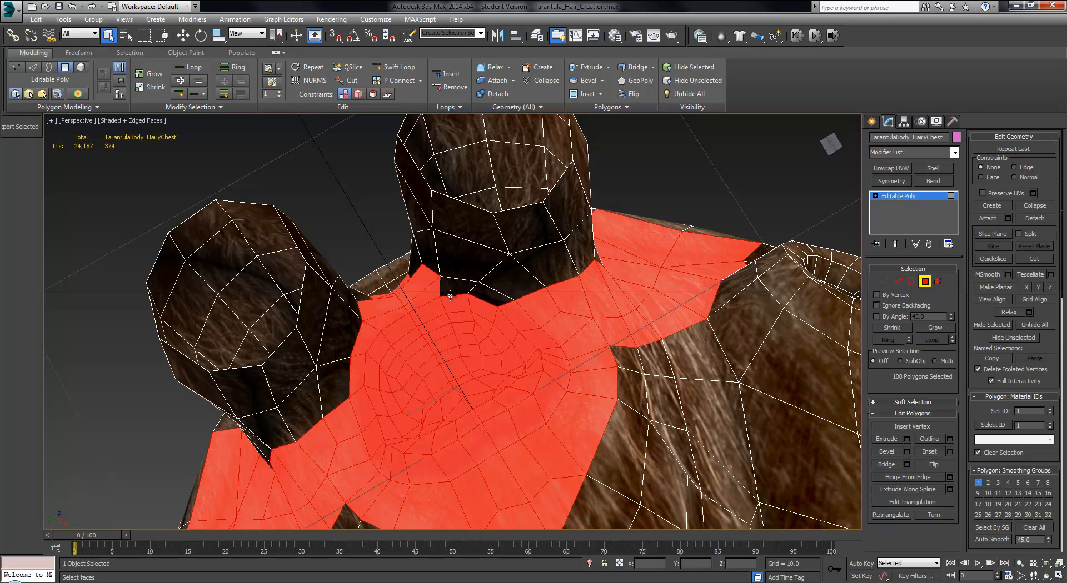
pyautogui.keyDown('ctrl'); pyautogui.click(484, 298); pyautogui.keyUp('ctrl')
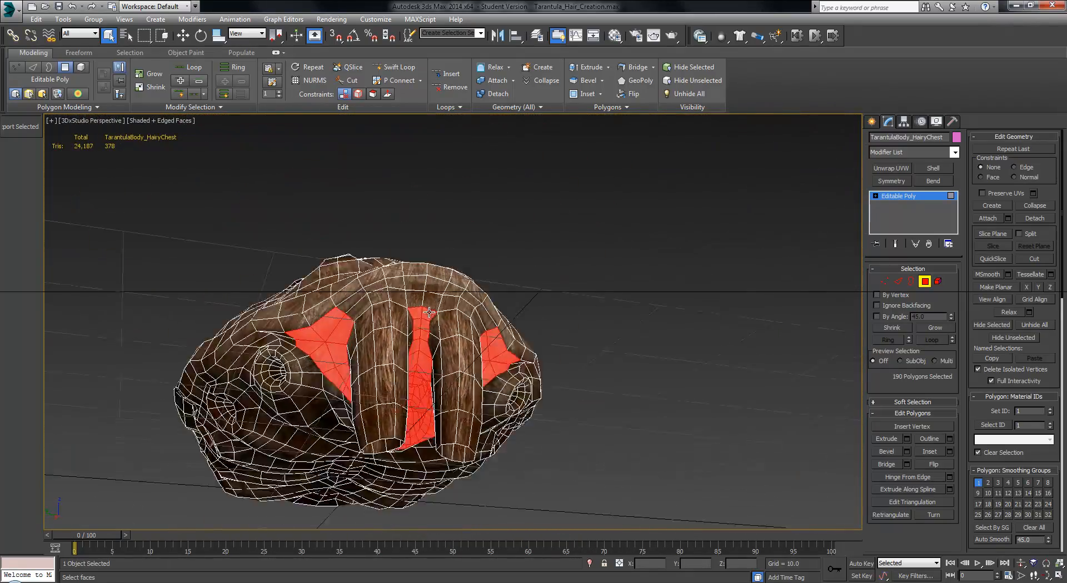
pyautogui.press('Delete')
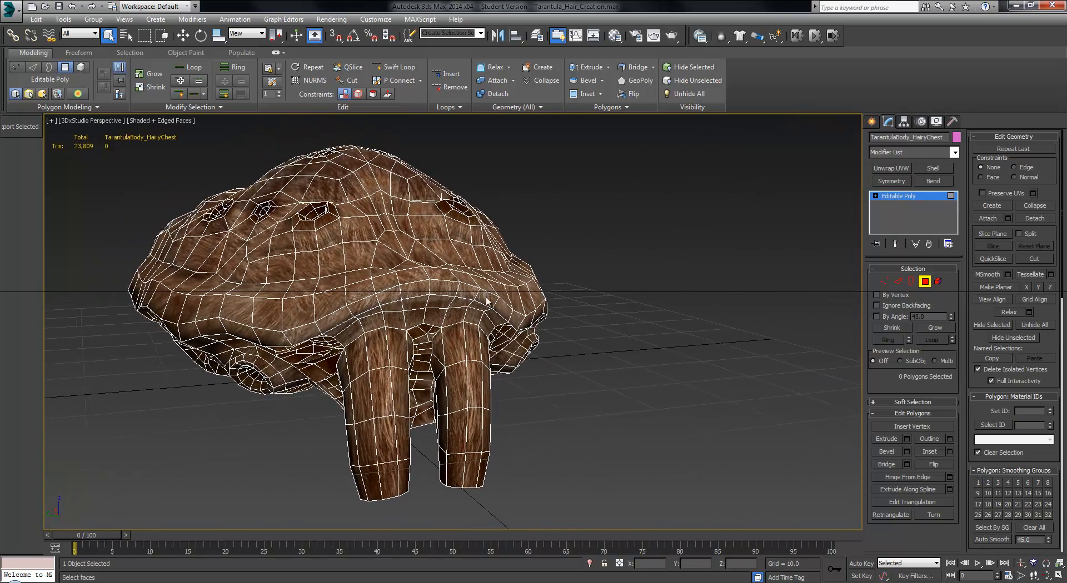
# - Select the edge loop along the rim beneath the carapace, convert it to polygons, and delete that strip
pyautogui.click(897, 282)
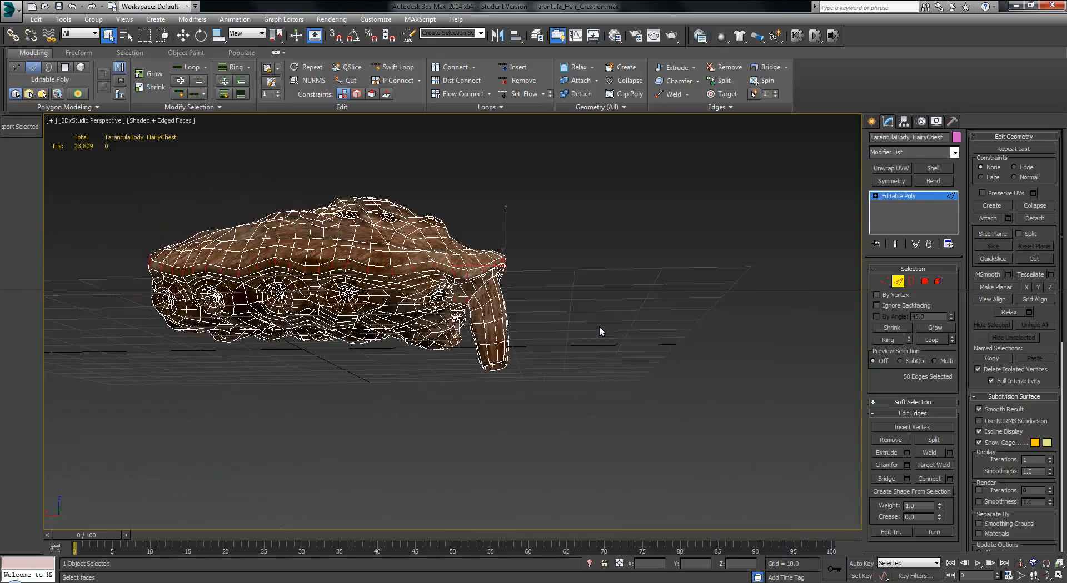
pyautogui.keyDown('ctrl'); pyautogui.click(925, 281); pyautogui.keyUp('ctrl')
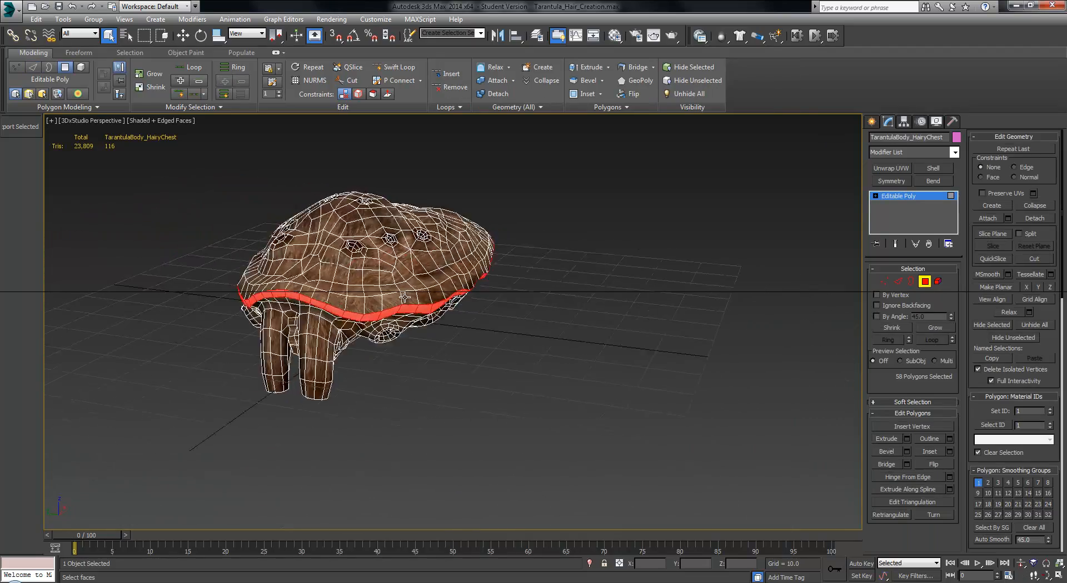
pyautogui.press('Delete')
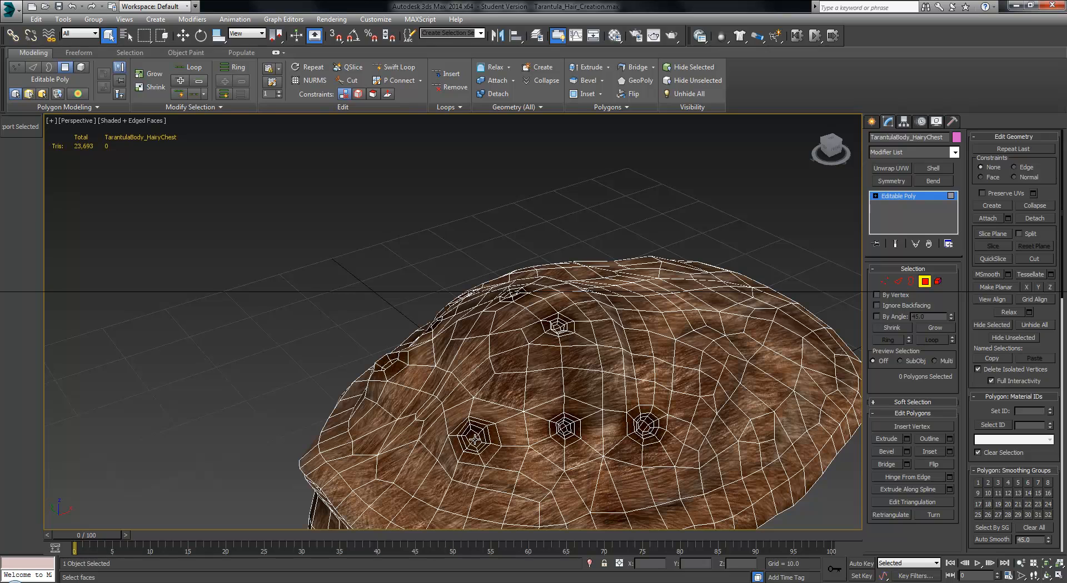
# - Select edges at the centres of the small round pits across the top of the thorax
pyautogui.press('1')
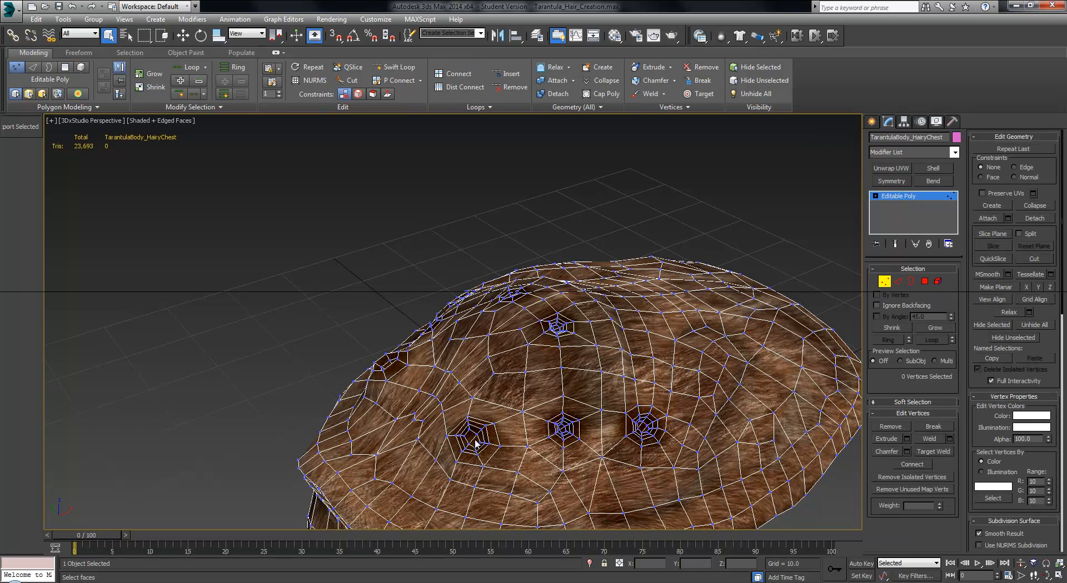
pyautogui.press('2')
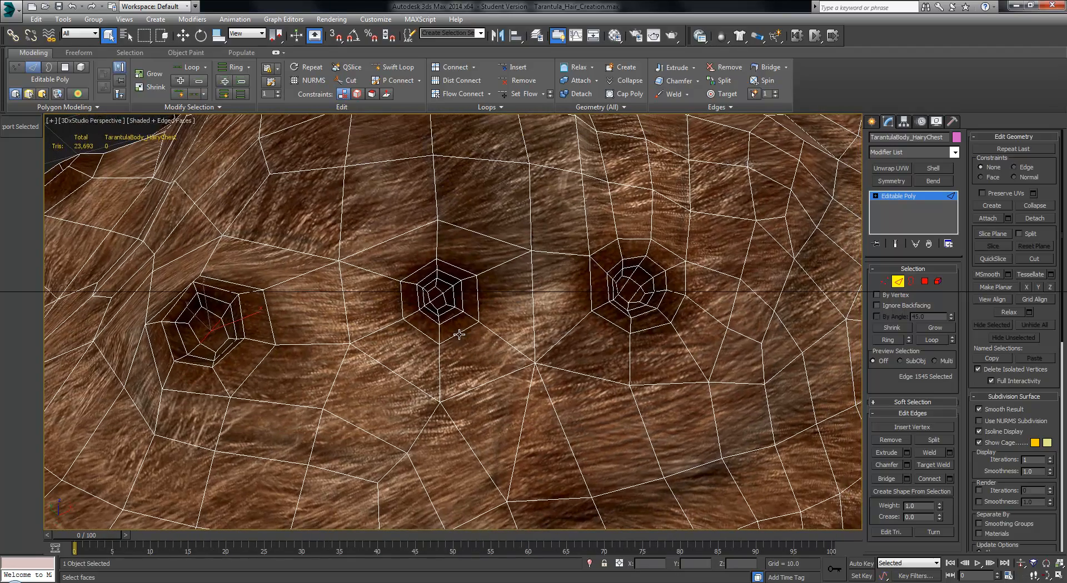
pyautogui.keyDown('ctrl'); pyautogui.click(635, 292); pyautogui.keyUp('ctrl')
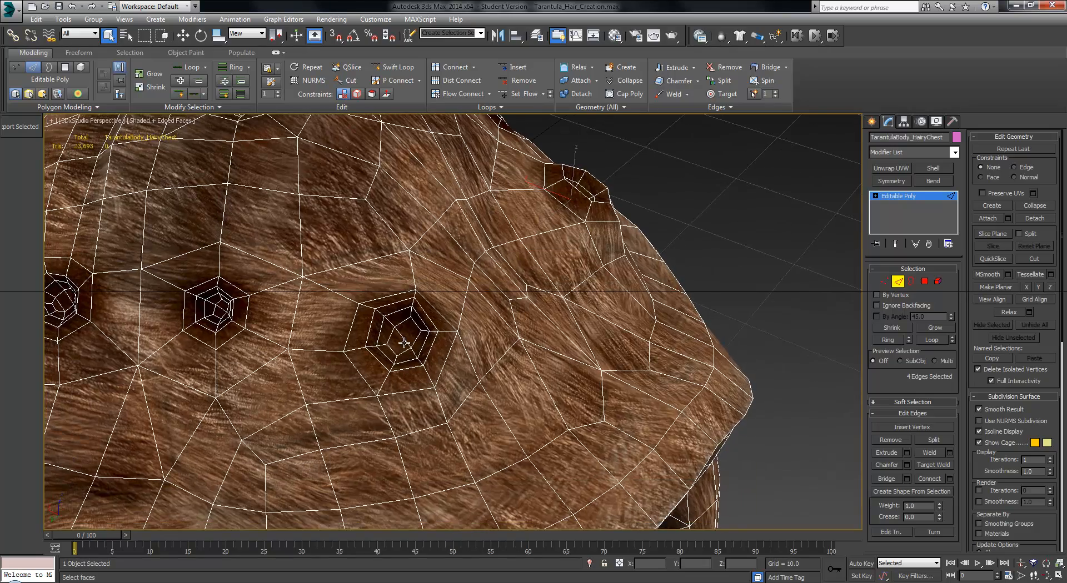
pyautogui.keyDown('ctrl'); pyautogui.click(402, 338); pyautogui.keyUp('ctrl')
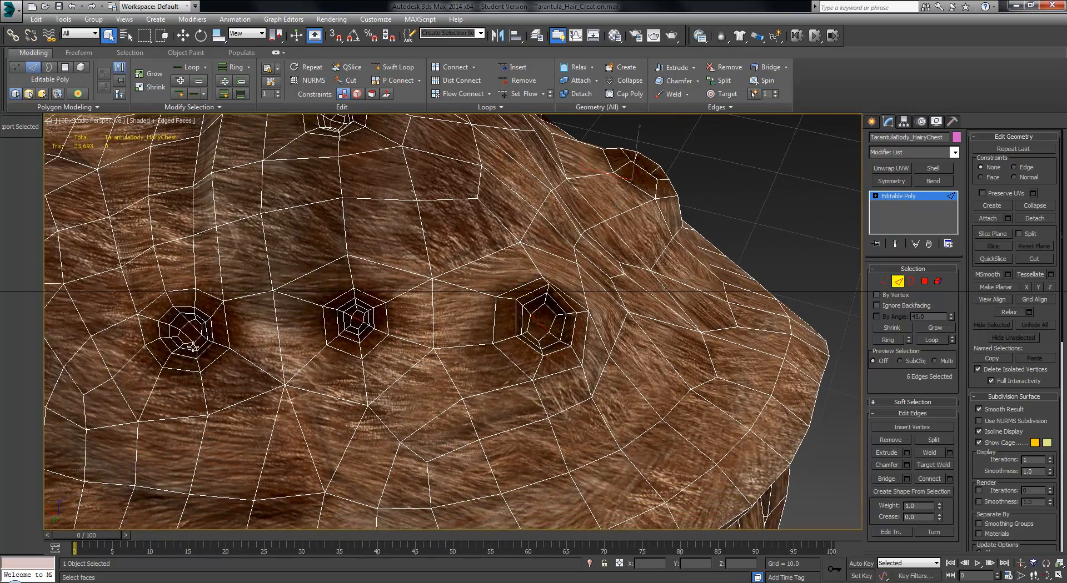
pyautogui.keyDown('ctrl'); pyautogui.click(188, 340); pyautogui.keyUp('ctrl')
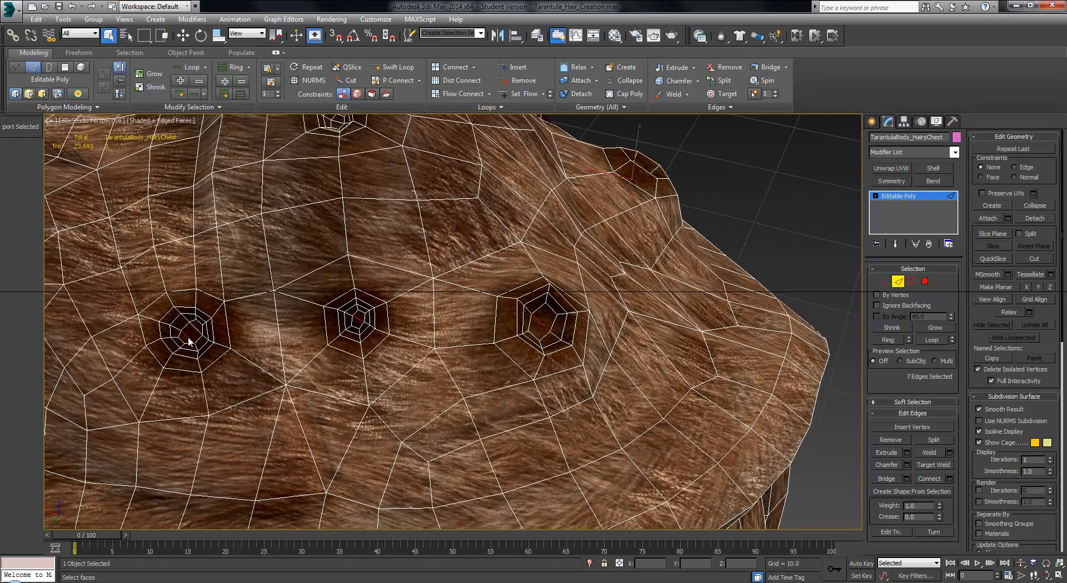
pyautogui.keyDown('ctrl'); pyautogui.click(196, 329); pyautogui.keyUp('ctrl')
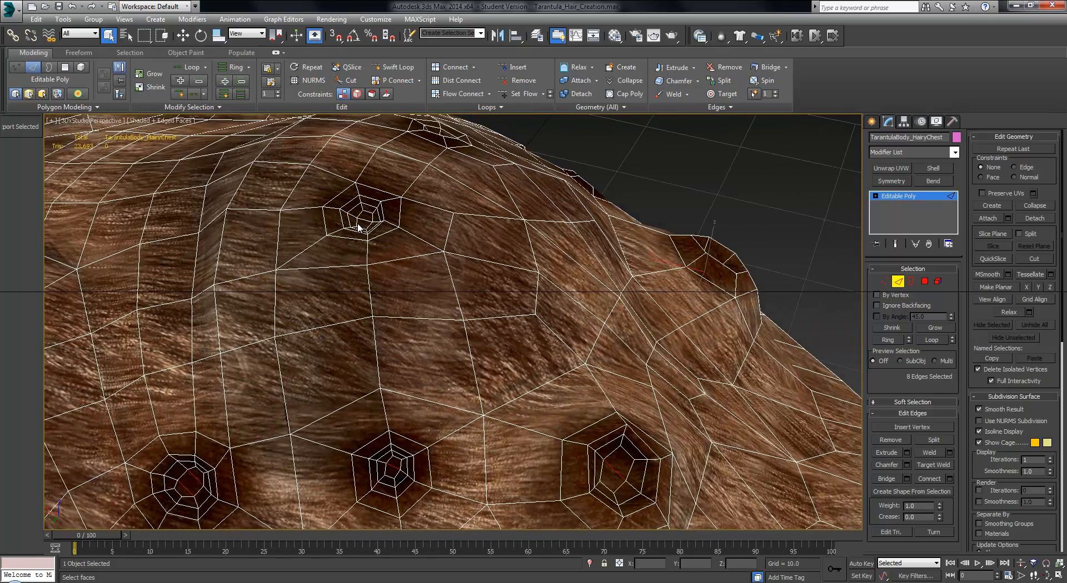
# - Convert the selected edges to polygons, grow the selection outward over each pit, and delete the pits
pyautogui.click(926, 282)
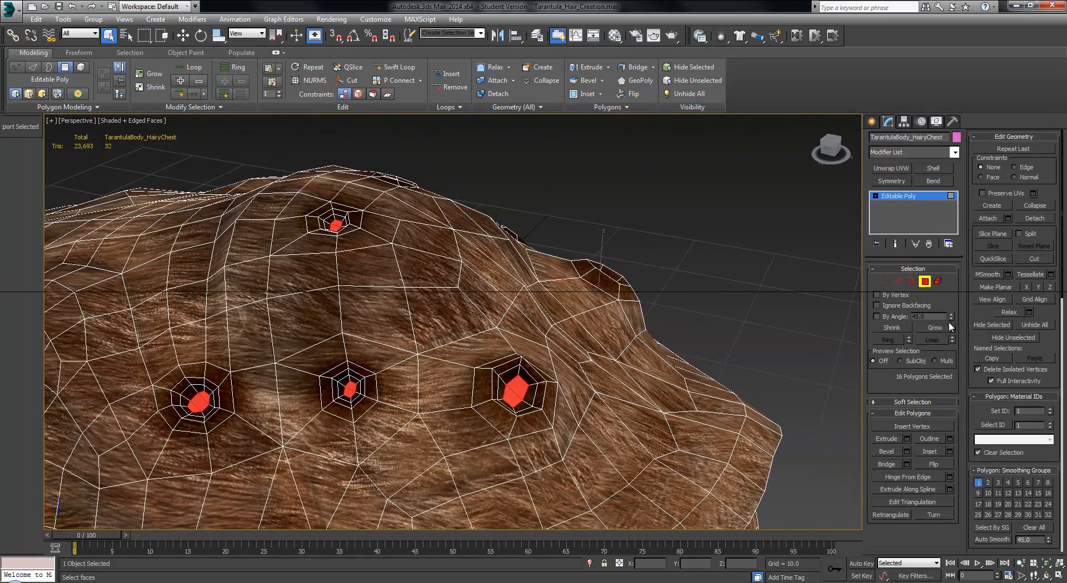
pyautogui.click(935, 328)
pyautogui.click(936, 328)
pyautogui.click(936, 328)
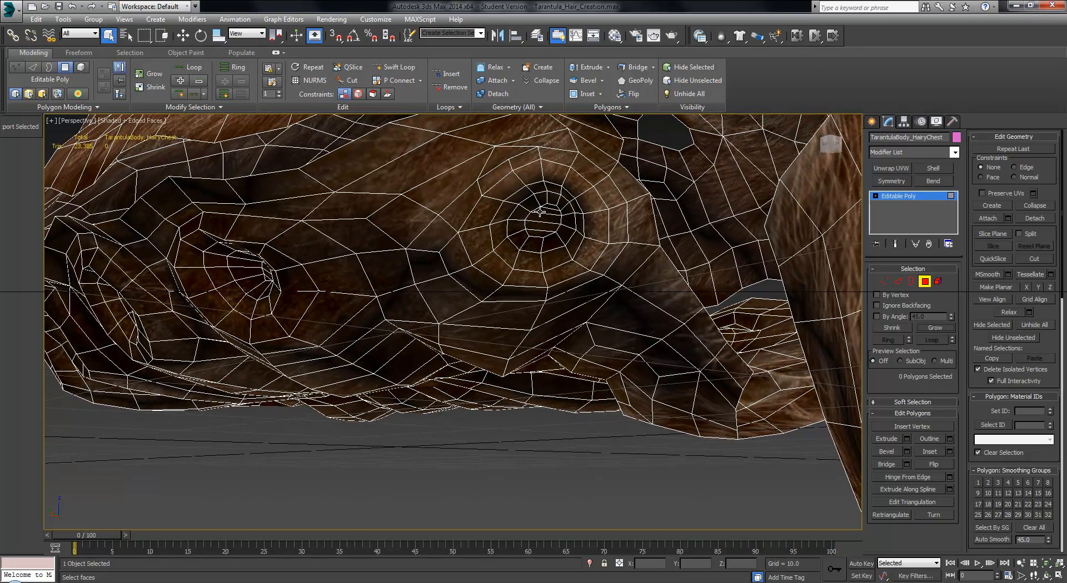
pyautogui.click(898, 282)
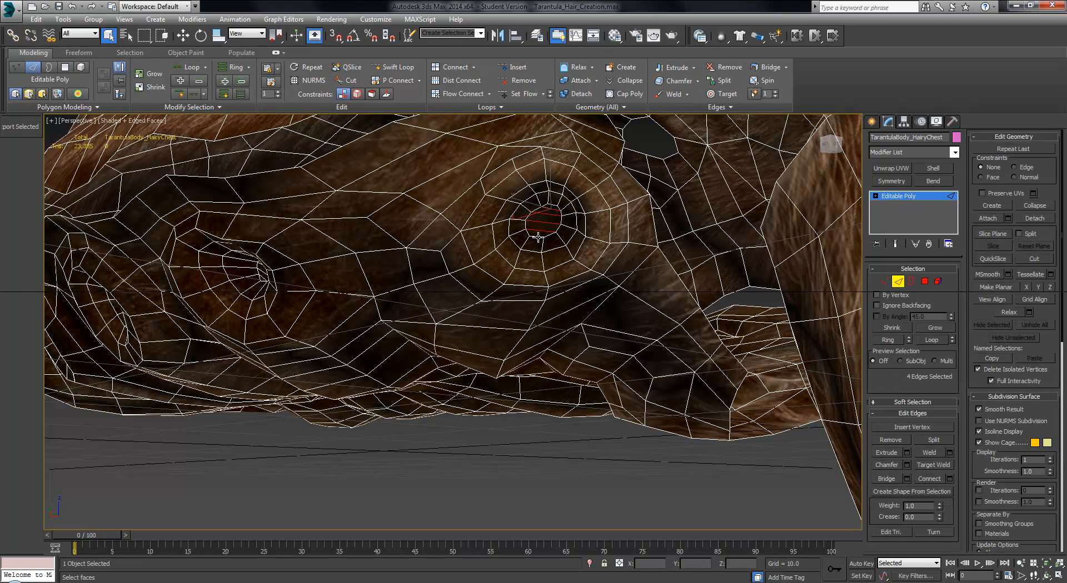
pyautogui.doubleClick(550, 237)
pyautogui.keyDown('ctrl'); pyautogui.doubleClick(527, 232); pyautogui.keyUp('ctrl')
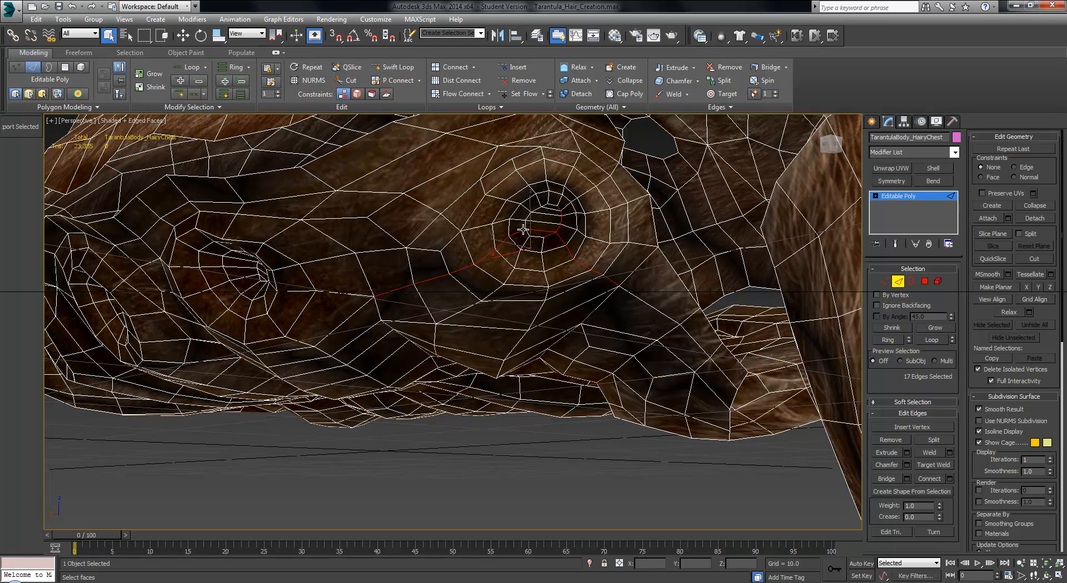
pyautogui.keyDown('alt'); pyautogui.moveTo(565, 228); pyautogui.dragTo(540, 256, button='middle'); pyautogui.keyUp('alt')
pyautogui.keyDown('alt'); pyautogui.moveTo(486, 300); pyautogui.dragTo(434, 330, button='middle'); pyautogui.keyUp('alt')
pyautogui.scroll(3, 491, 280)
pyautogui.scroll(2, 492, 280)
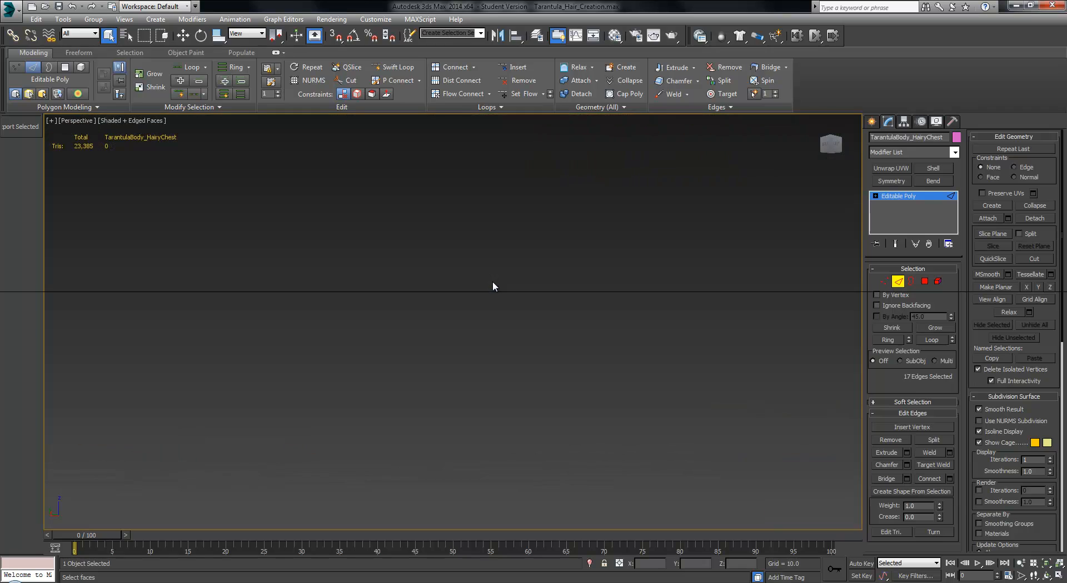
pyautogui.scroll(-2, 492, 281)
pyautogui.click(488, 282)
pyautogui.scroll(4, 488, 283)
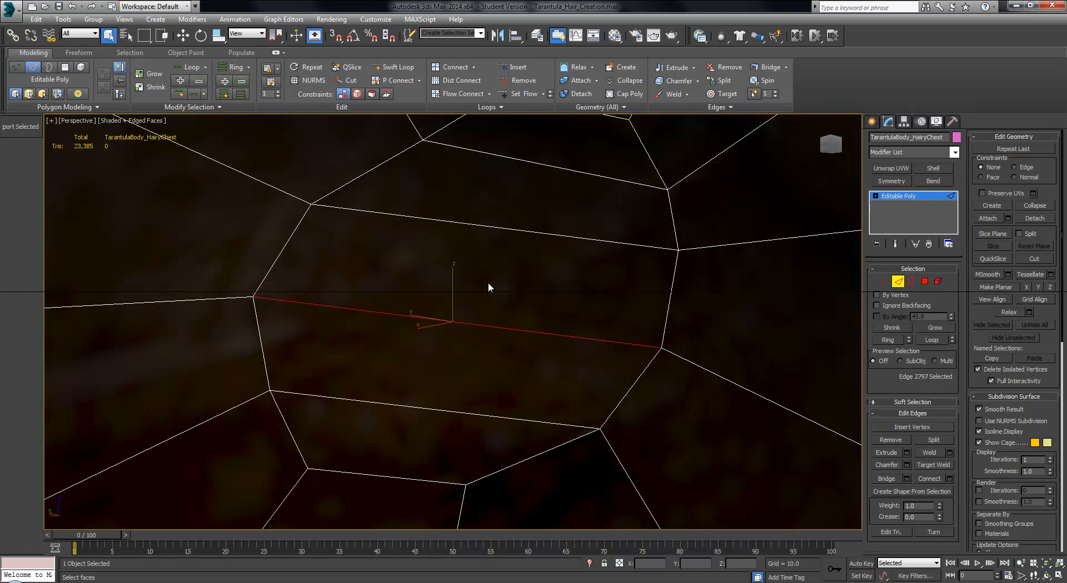
pyautogui.scroll(-1, 485, 284)
pyautogui.scroll(-3, 486, 284)
# - Select the five innermost polygons of the front leg socket on one side of the body
pyautogui.click(913, 282)
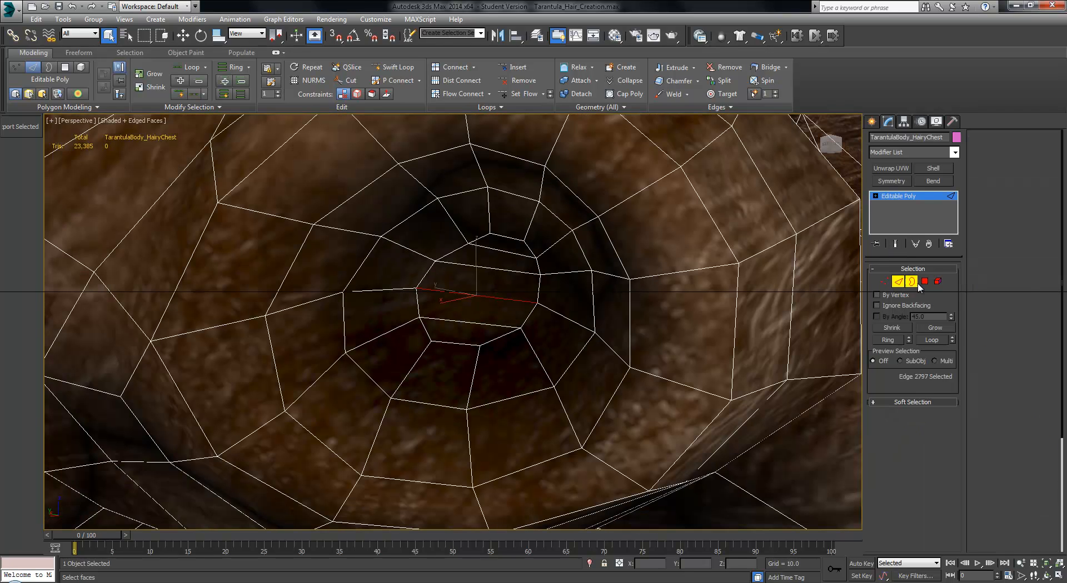
pyautogui.click(925, 282)
pyautogui.click(482, 322)
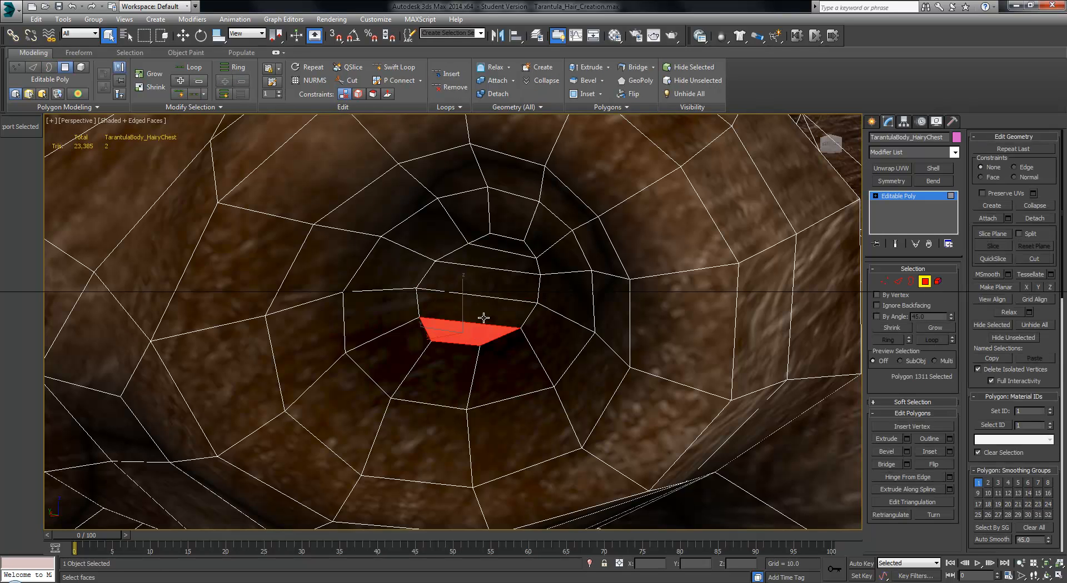
pyautogui.keyDown('ctrl'); pyautogui.click(489, 310); pyautogui.keyUp('ctrl')
pyautogui.keyDown('ctrl'); pyautogui.click(493, 289); pyautogui.keyUp('ctrl')
pyautogui.keyDown('ctrl'); pyautogui.click(496, 260); pyautogui.keyUp('ctrl')
pyautogui.keyDown('ctrl'); pyautogui.click(503, 243); pyautogui.keyUp('ctrl')
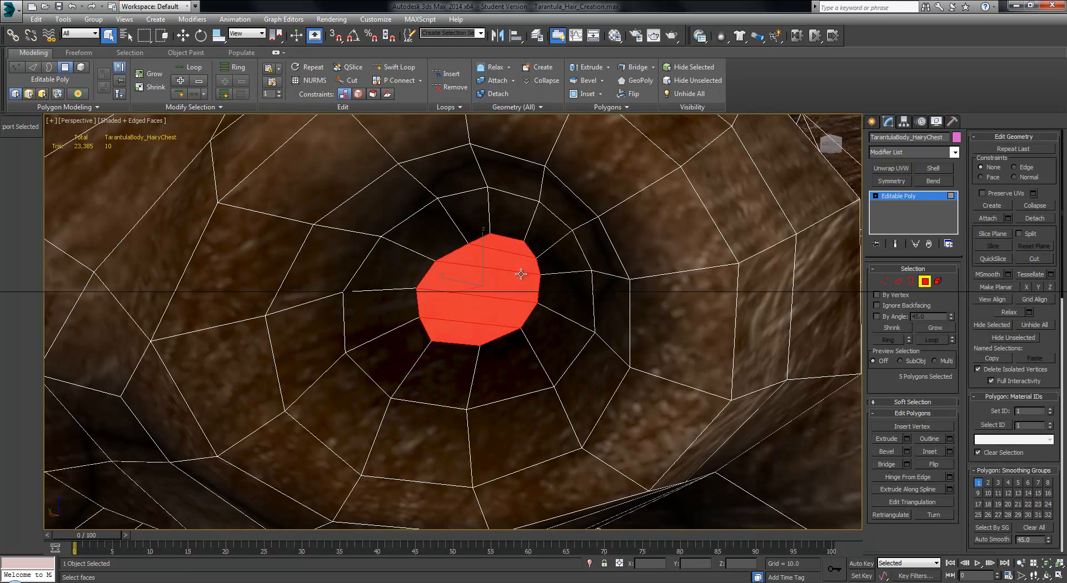
# - Add the innermost polygons of the second leg socket to the selection, leaving out the stray polygon beside it
pyautogui.keyDown('alt'); pyautogui.moveTo(561, 299); pyautogui.dragTo(718, 298, button='middle'); pyautogui.keyUp('alt')
pyautogui.keyDown('ctrl'); pyautogui.click(586, 272); pyautogui.keyUp('ctrl')
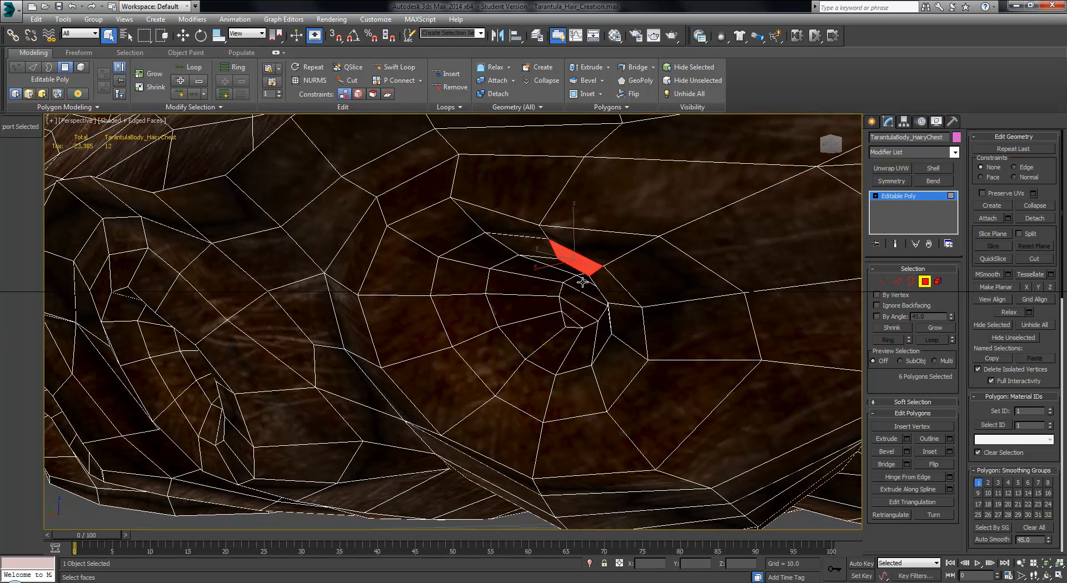
pyautogui.keyDown('ctrl'); pyautogui.click(582, 288); pyautogui.keyUp('ctrl')
pyautogui.keyDown('ctrl'); pyautogui.click(580, 300); pyautogui.keyUp('ctrl')
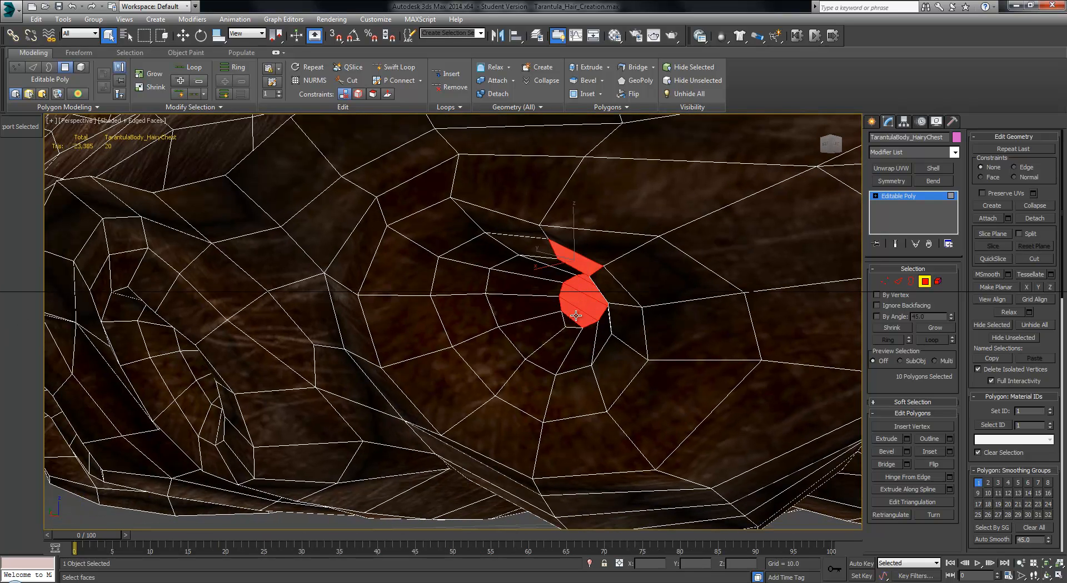
pyautogui.hotkey('ctrl', 'z')
# - Add the innermost polygons of the third and fourth leg sockets along the same side to the selection
pyautogui.keyDown('alt'); pyautogui.moveTo(346, 335); pyautogui.dragTo(482, 291, button='middle'); pyautogui.keyUp('alt')
pyautogui.scroll(2, 447, 317)
pyautogui.scroll(-3, 439, 317)
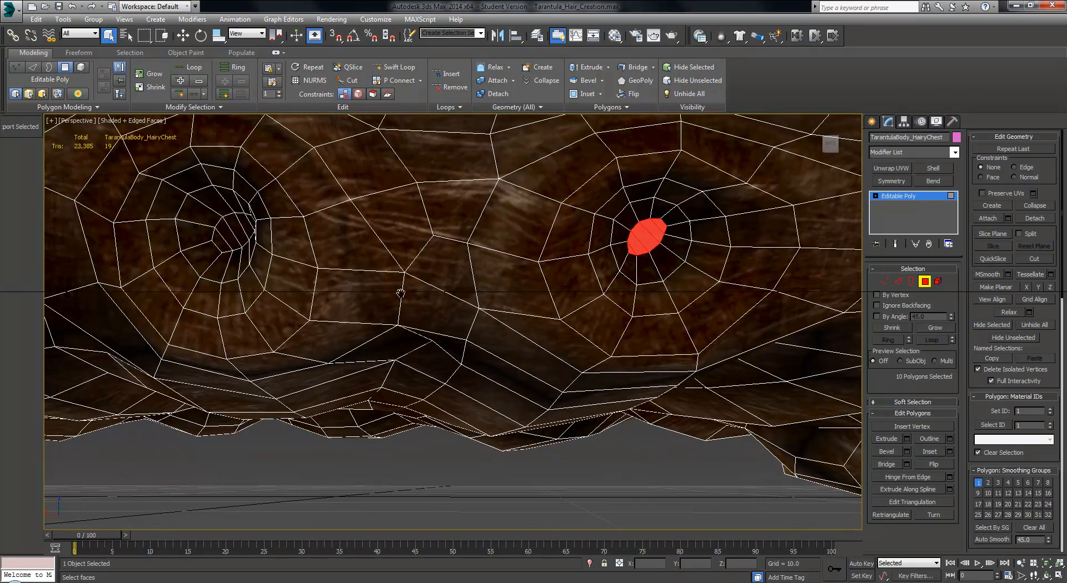
pyautogui.moveTo(300, 293); pyautogui.dragTo(708, 334, button='middle')
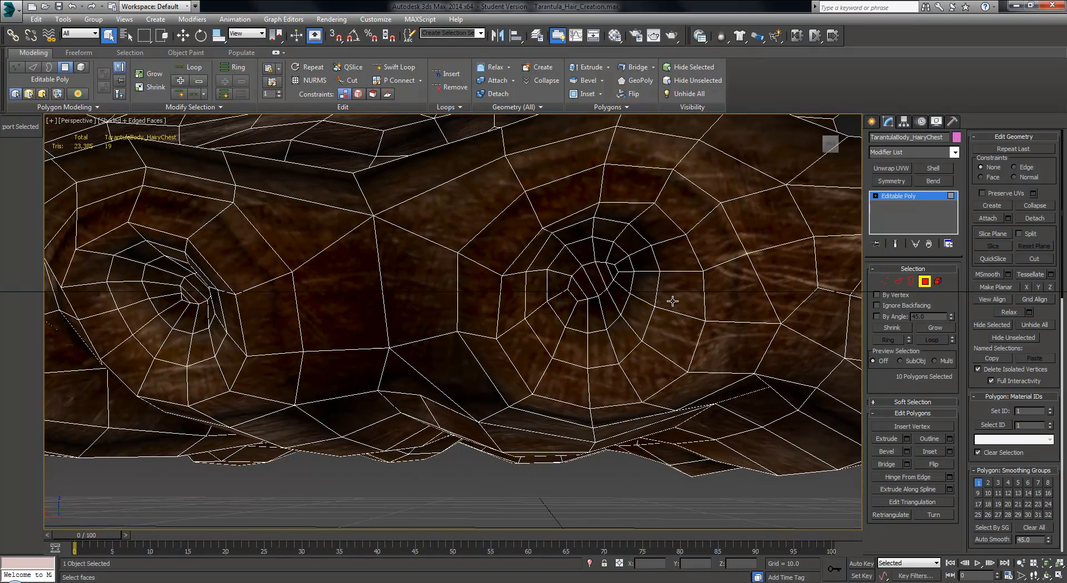
pyautogui.keyDown('ctrl'); pyautogui.click(598, 280); pyautogui.keyUp('ctrl')
pyautogui.keyDown('ctrl'); pyautogui.click(584, 283); pyautogui.keyUp('ctrl')
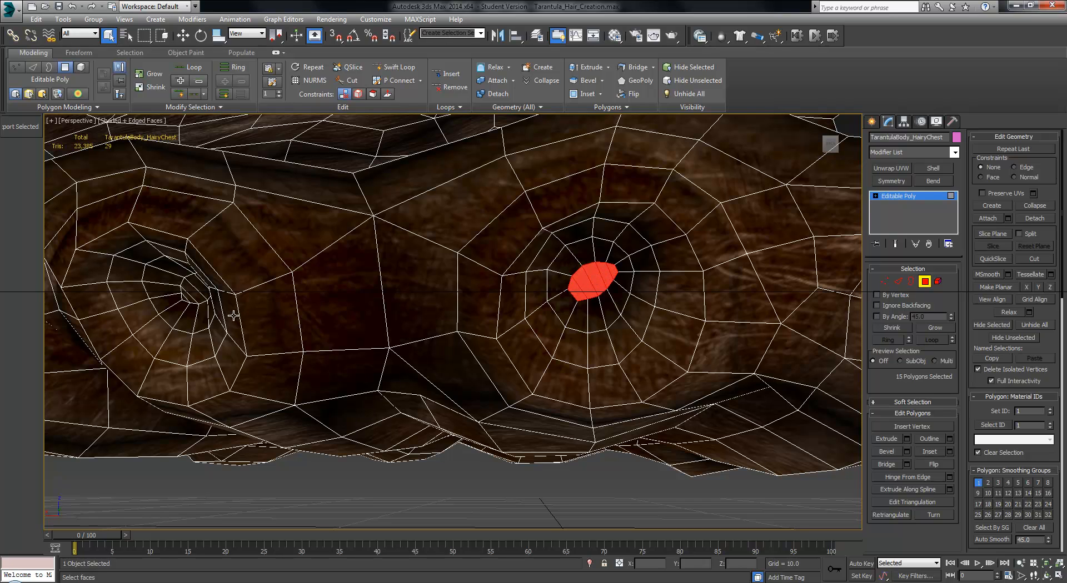
pyautogui.keyDown('alt'); pyautogui.moveTo(233, 316); pyautogui.dragTo(272, 307, button='middle'); pyautogui.keyUp('alt')
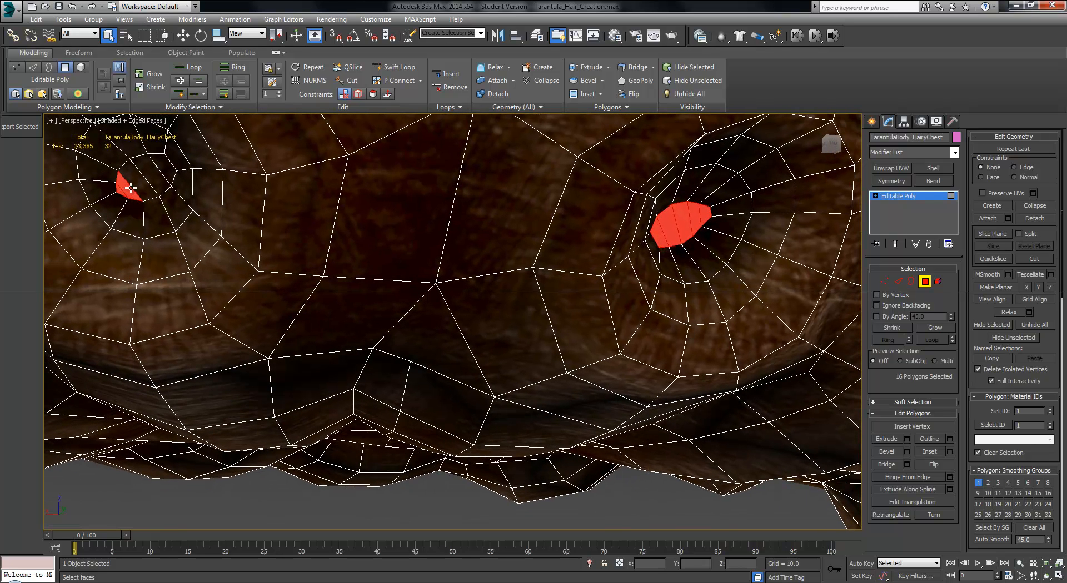
pyautogui.keyDown('ctrl'); pyautogui.click(142, 178); pyautogui.keyUp('ctrl')
pyautogui.keyDown('ctrl'); pyautogui.click(163, 170); pyautogui.keyUp('ctrl')
# - Add the innermost polygons of the front leg socket on the opposite side of the body to the selection
pyautogui.keyDown('alt'); pyautogui.moveTo(234, 236); pyautogui.dragTo(516, 279, button='middle'); pyautogui.keyUp('alt')
pyautogui.scroll(-5, 492, 278)
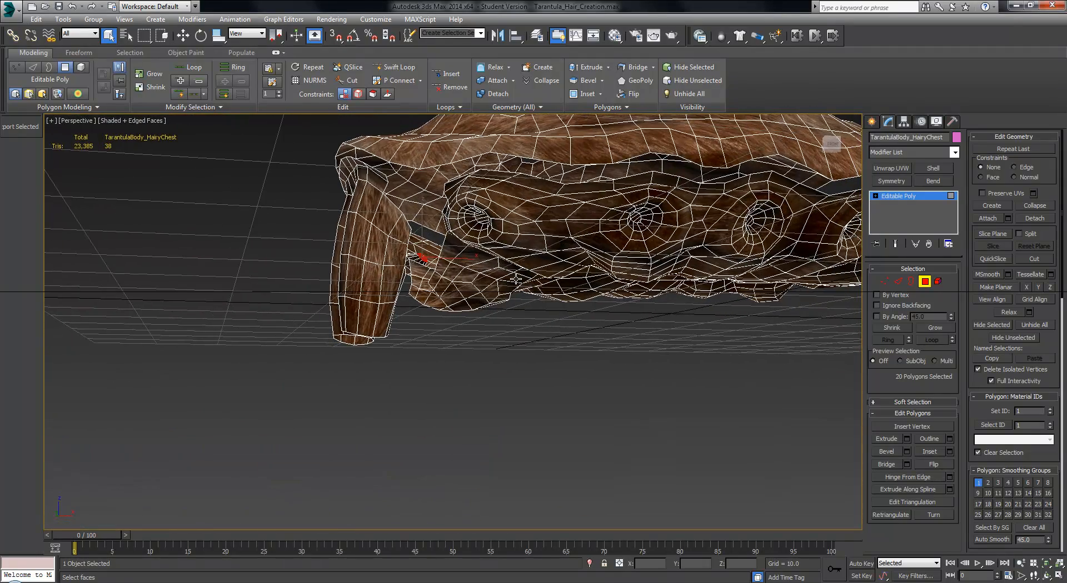
pyautogui.scroll(8, 517, 279)
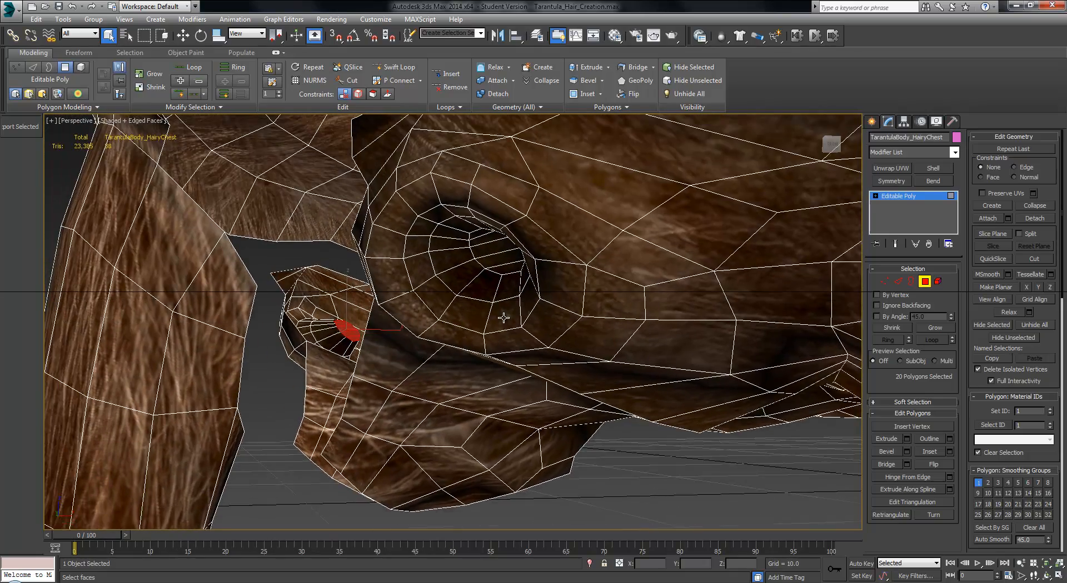
pyautogui.keyDown('alt'); pyautogui.moveTo(503, 317); pyautogui.dragTo(503, 265, button='middle'); pyautogui.keyUp('alt')
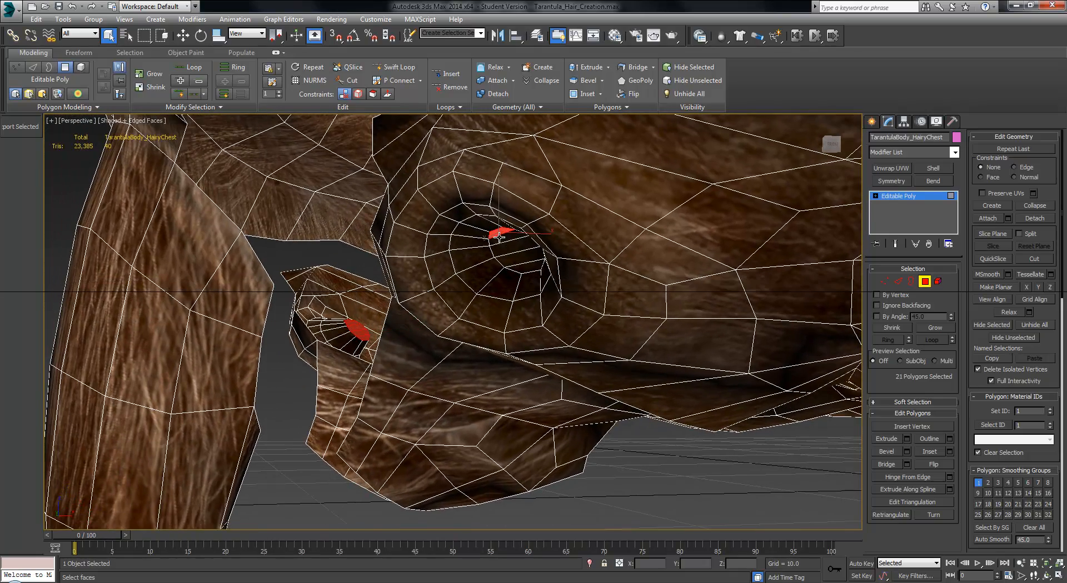
pyautogui.keyDown('ctrl'); pyautogui.click(504, 242); pyautogui.keyUp('ctrl')
pyautogui.keyDown('ctrl'); pyautogui.click(512, 249); pyautogui.keyUp('ctrl')
pyautogui.keyDown('ctrl'); pyautogui.click(519, 259); pyautogui.keyUp('ctrl')
# - Add the innermost polygons of the remaining four leg sockets along the opposite side to the selection
pyautogui.moveTo(678, 254); pyautogui.dragTo(421, 260, button='middle')
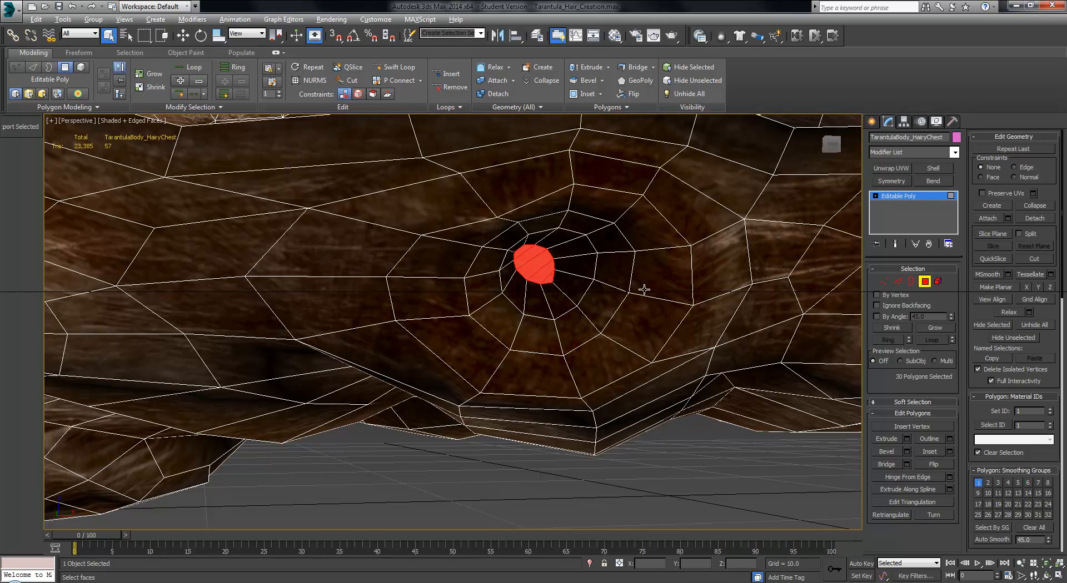
pyautogui.keyDown('alt'); pyautogui.moveTo(644, 289); pyautogui.dragTo(562, 291, button='middle'); pyautogui.keyUp('alt')
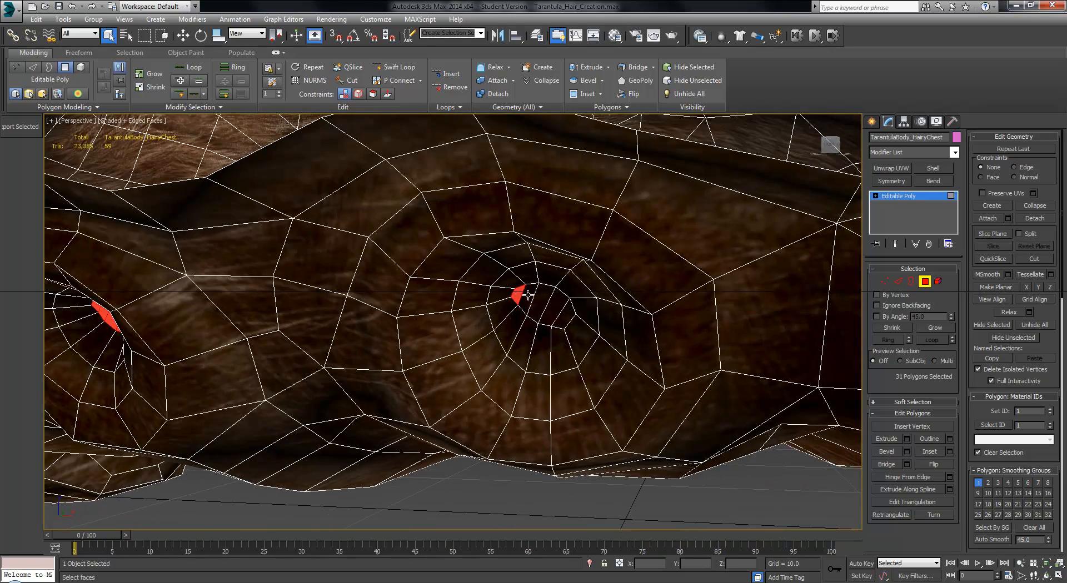
pyautogui.keyDown('alt'); pyautogui.moveTo(653, 300); pyautogui.dragTo(451, 267, button='middle'); pyautogui.keyUp('alt')
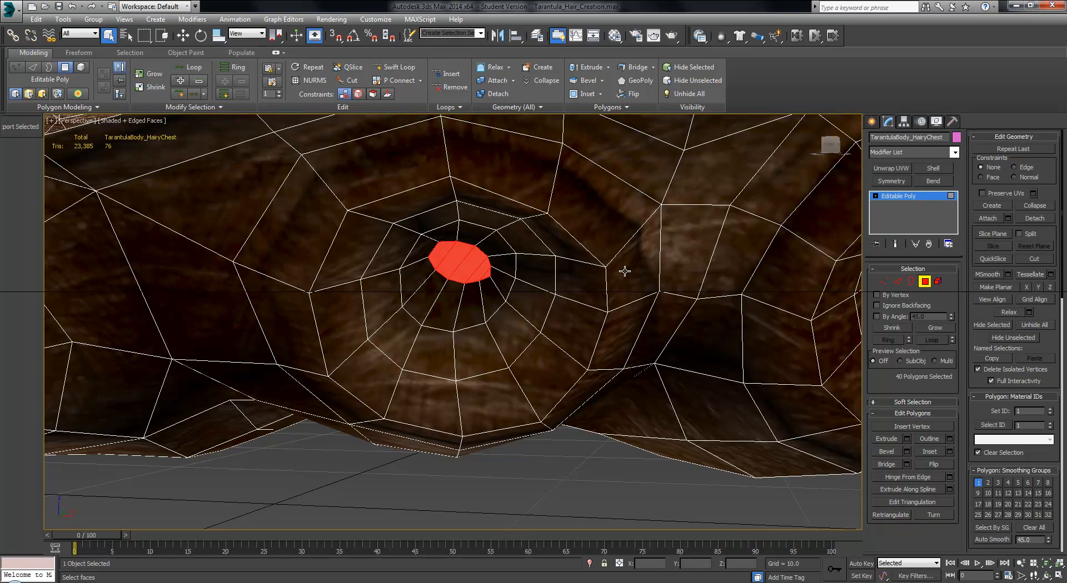
pyautogui.keyDown('alt'); pyautogui.moveTo(624, 271); pyautogui.dragTo(416, 221, button='middle'); pyautogui.keyUp('alt')
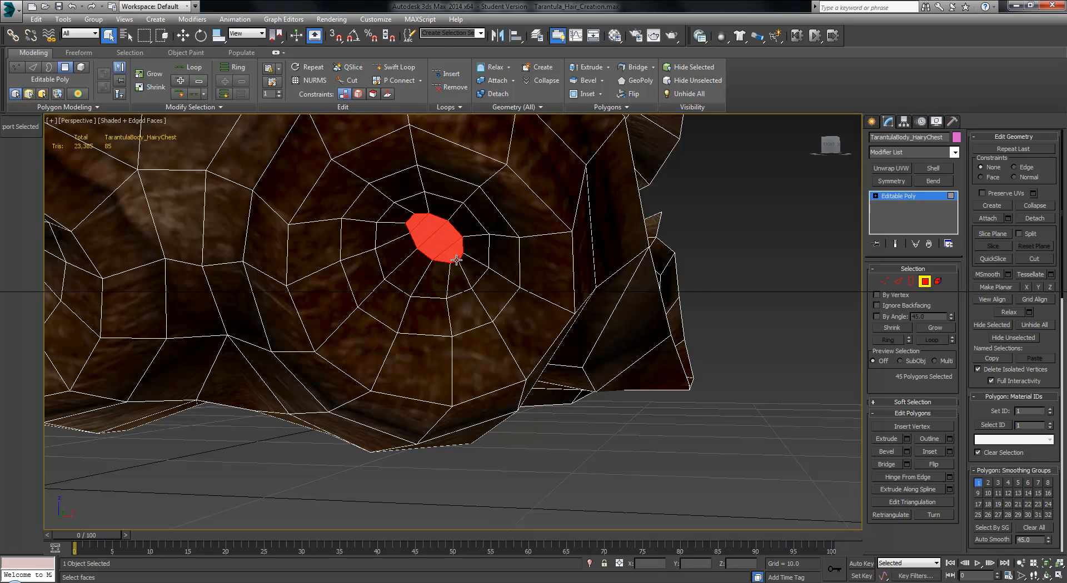
# - Check the socket selections in wireframe and grow them outward to cover the leg sockets
pyautogui.scroll(-5, 435, 292)
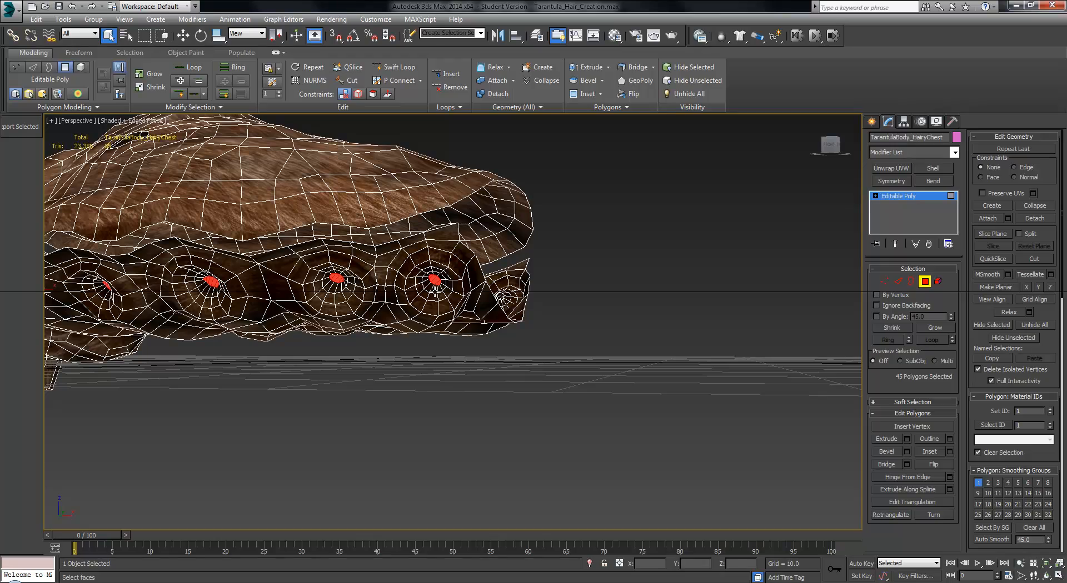
pyautogui.press('F3')
pyautogui.moveTo(434, 289)
pyautogui.keyDown('alt'); pyautogui.mouseDown(button='middle')
pyautogui.moveTo(420, 250)
pyautogui.moveTo(435, 291)
pyautogui.mouseUp(button='middle'); pyautogui.keyUp('alt')
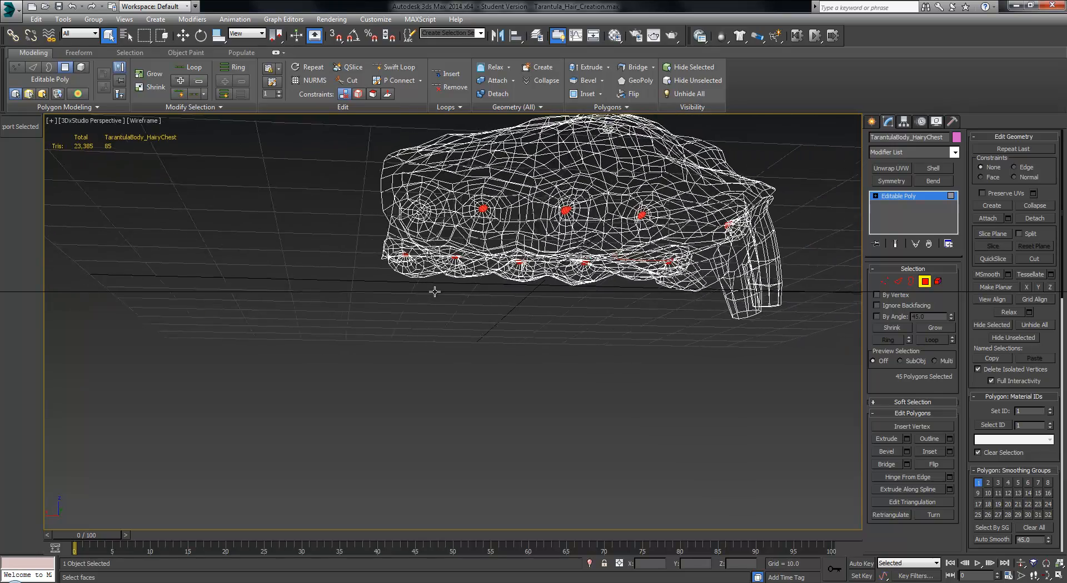
pyautogui.press('F3')
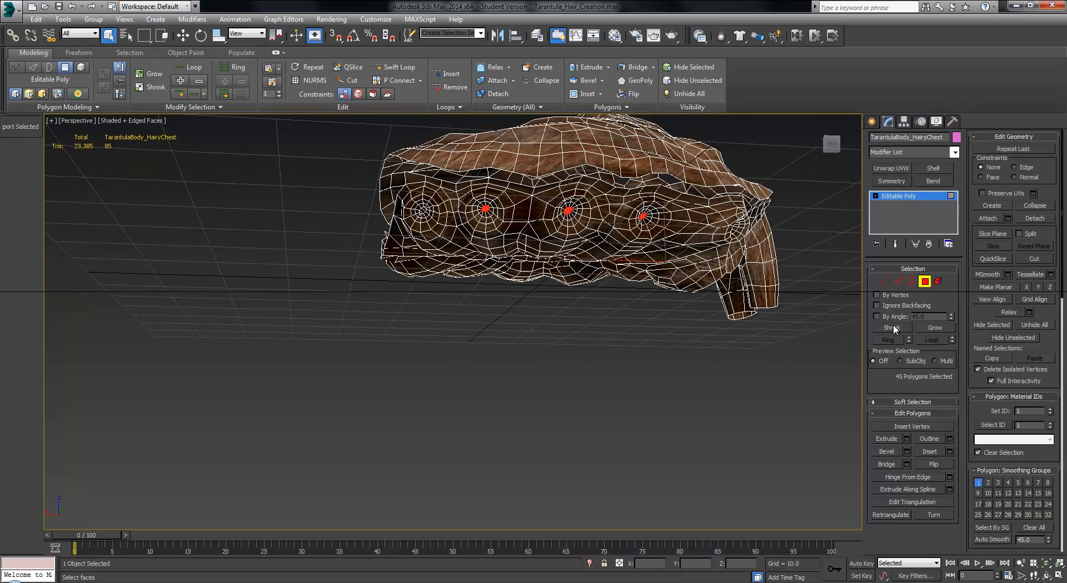
pyautogui.click(934, 327)
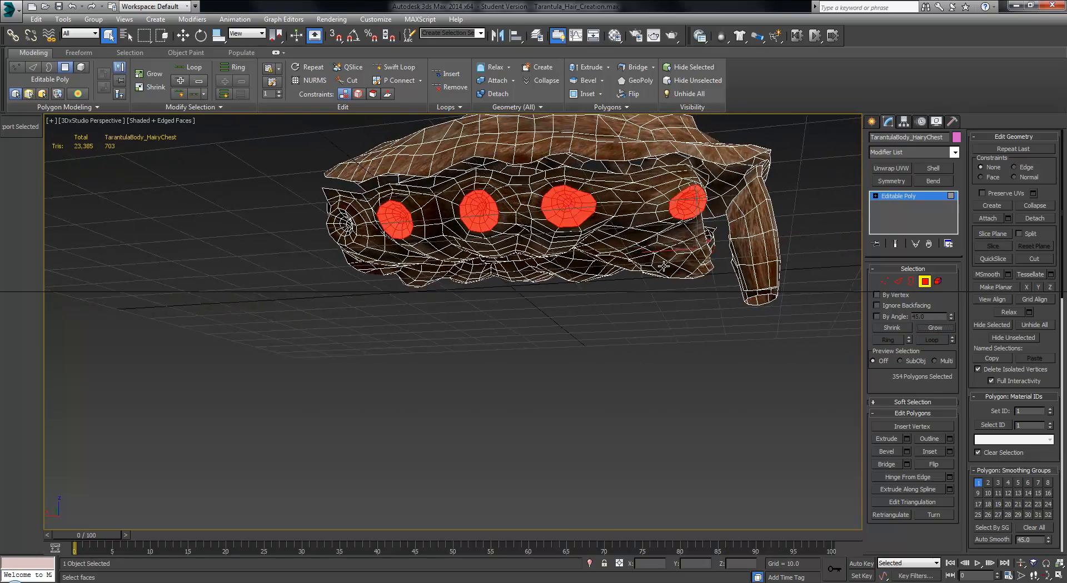
# - Revert the socket selection to its innermost polygons and add those of the missed rearmost socket
pyautogui.scroll(3, 407, 242)
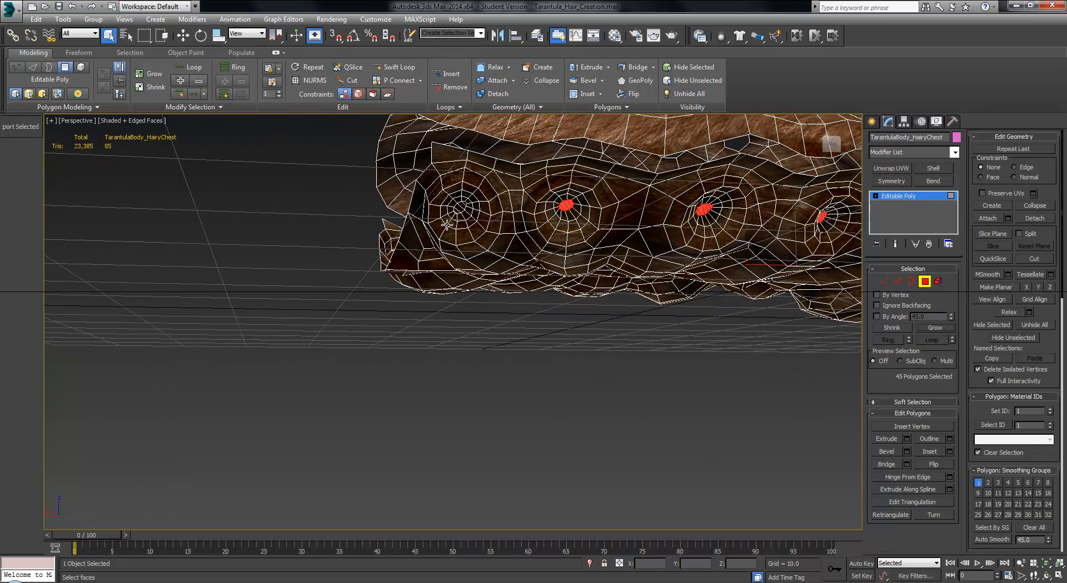
pyautogui.scroll(5, 447, 220)
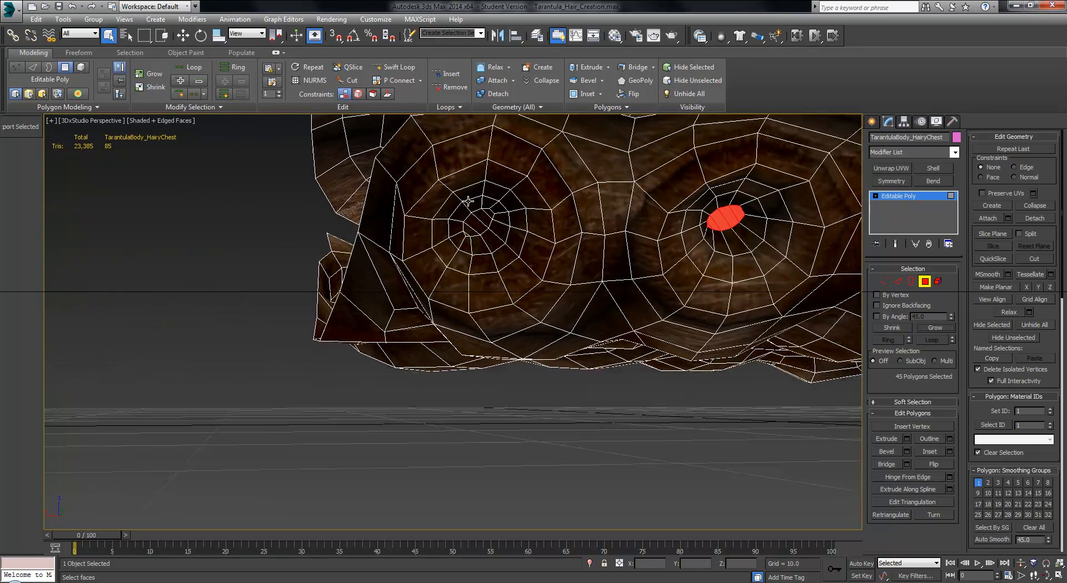
pyautogui.keyDown('alt'); pyautogui.moveTo(478, 233); pyautogui.dragTo(494, 251, button='middle'); pyautogui.keyUp('alt')
pyautogui.scroll(4, 460, 253)
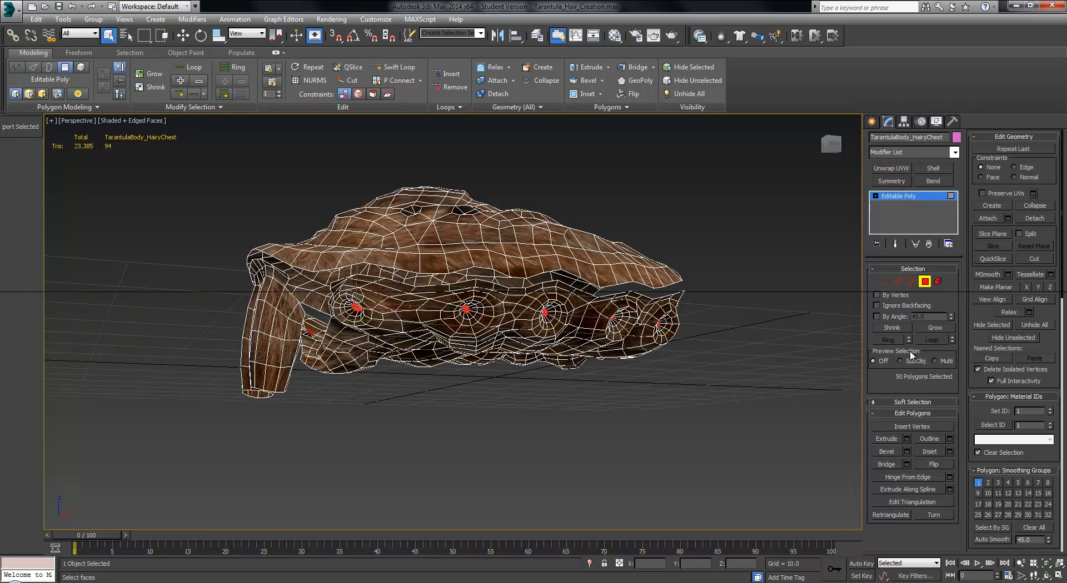
# - Grow the selection three times to cover all leg sockets, delete those polygons and leave polygon editing
pyautogui.click(935, 329)
pyautogui.click(935, 329)
pyautogui.click(935, 329)
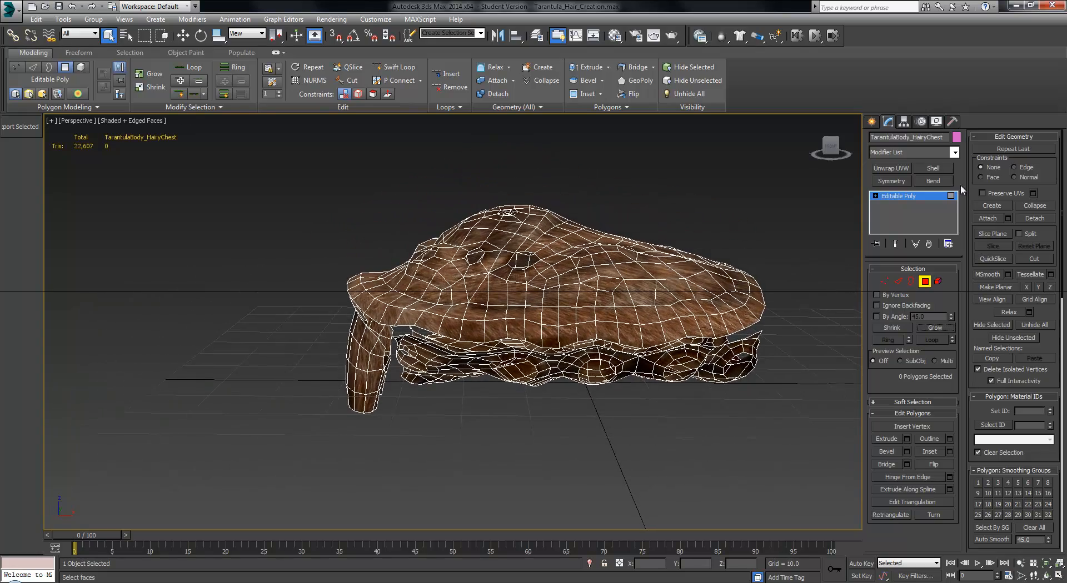
pyautogui.click(925, 282)
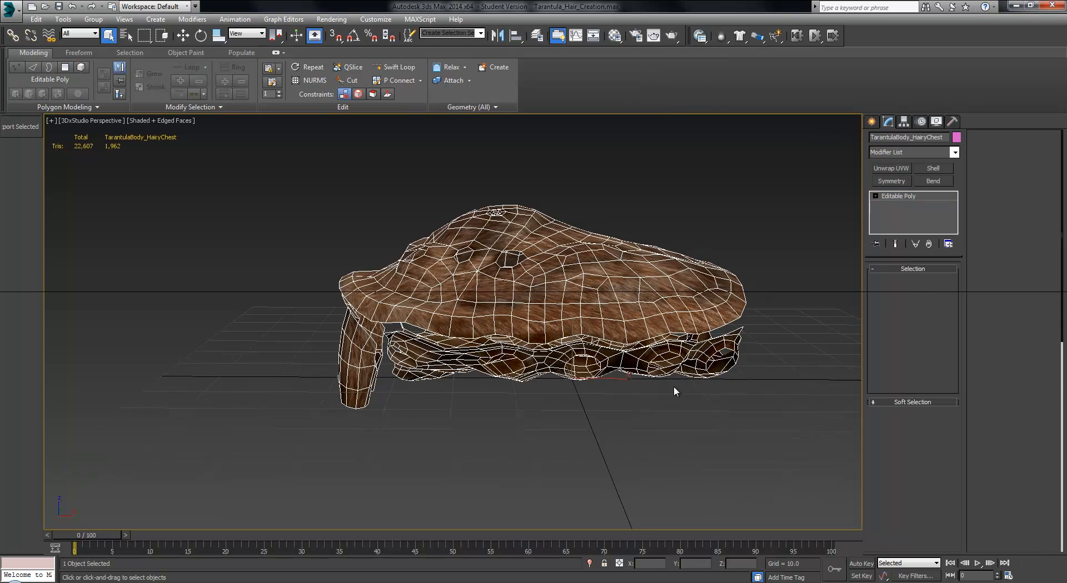
pyautogui.rightClick(579, 389)
pyautogui.click(612, 329)
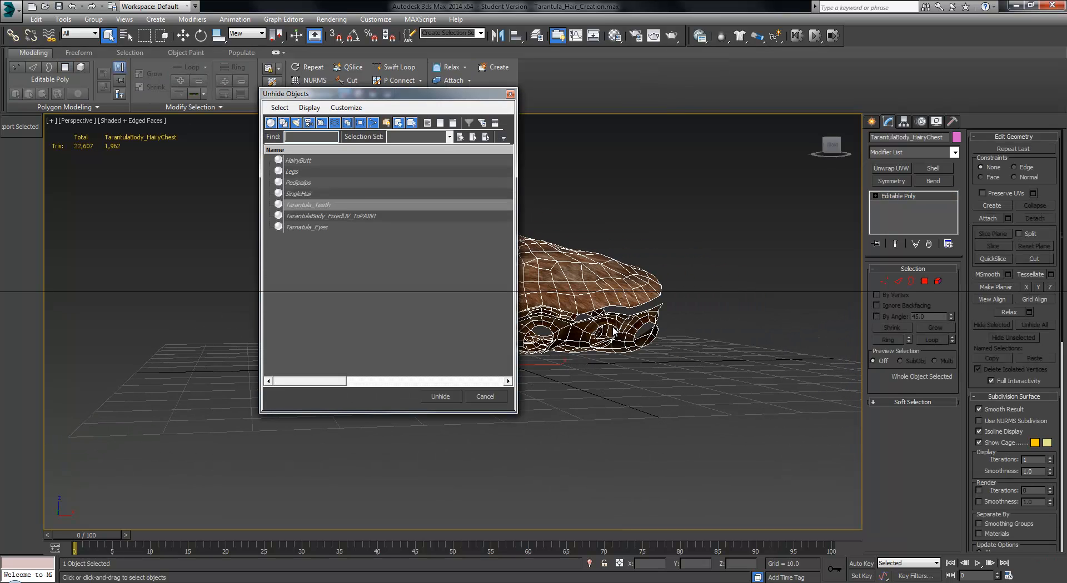
pyautogui.click(427, 394)
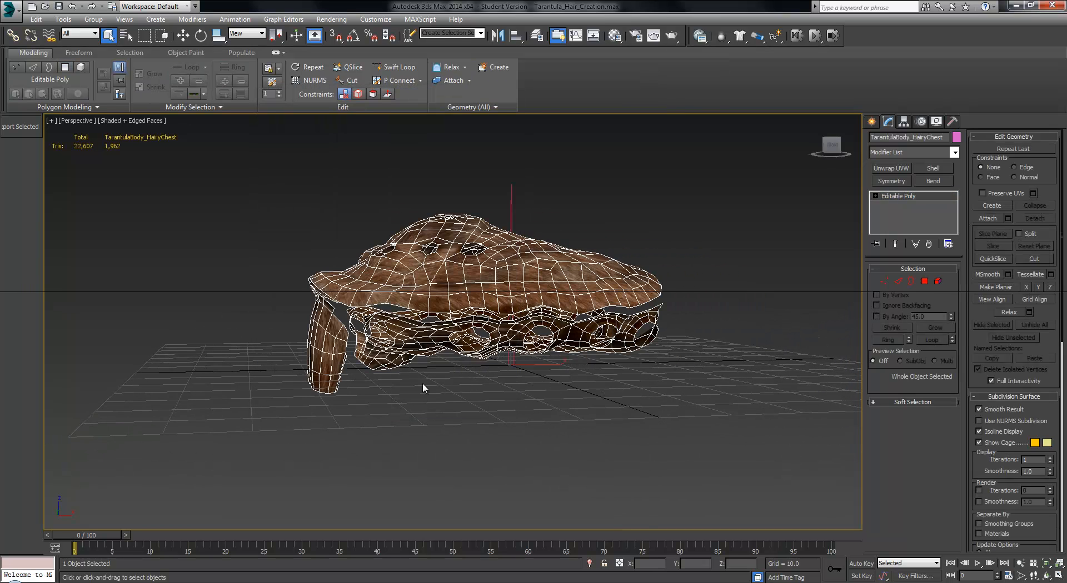
# - Select the innermost polygons of the remaining closed pit on top of the thorax, grow the selection twice and delete it
pyautogui.keyDown('alt'); pyautogui.moveTo(565, 371); pyautogui.dragTo(840, 544, button='middle'); pyautogui.keyUp('alt')
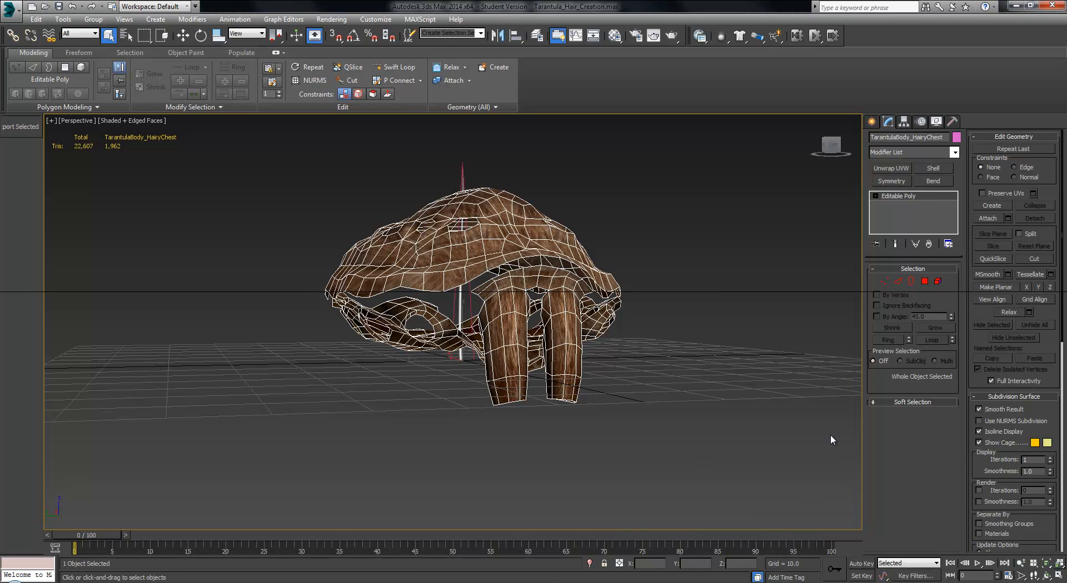
pyautogui.click(722, 392)
pyautogui.keyDown('alt'); pyautogui.moveTo(720, 391); pyautogui.dragTo(630, 369, button='middle'); pyautogui.keyUp('alt')
pyautogui.click(539, 304)
pyautogui.keyDown('alt'); pyautogui.moveTo(678, 245); pyautogui.dragTo(530, 295, button='middle'); pyautogui.keyUp('alt')
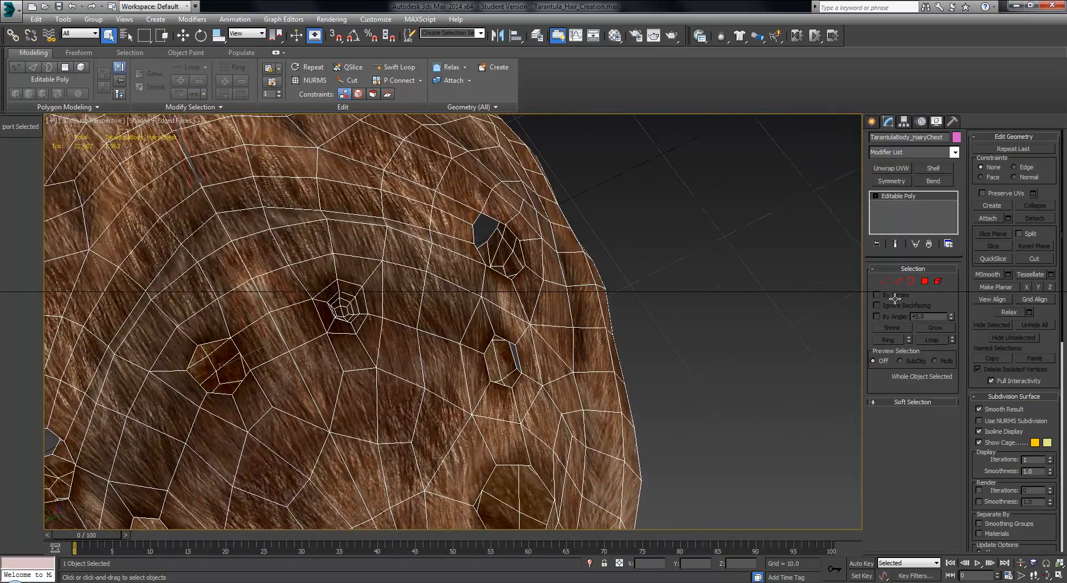
pyautogui.click(897, 281)
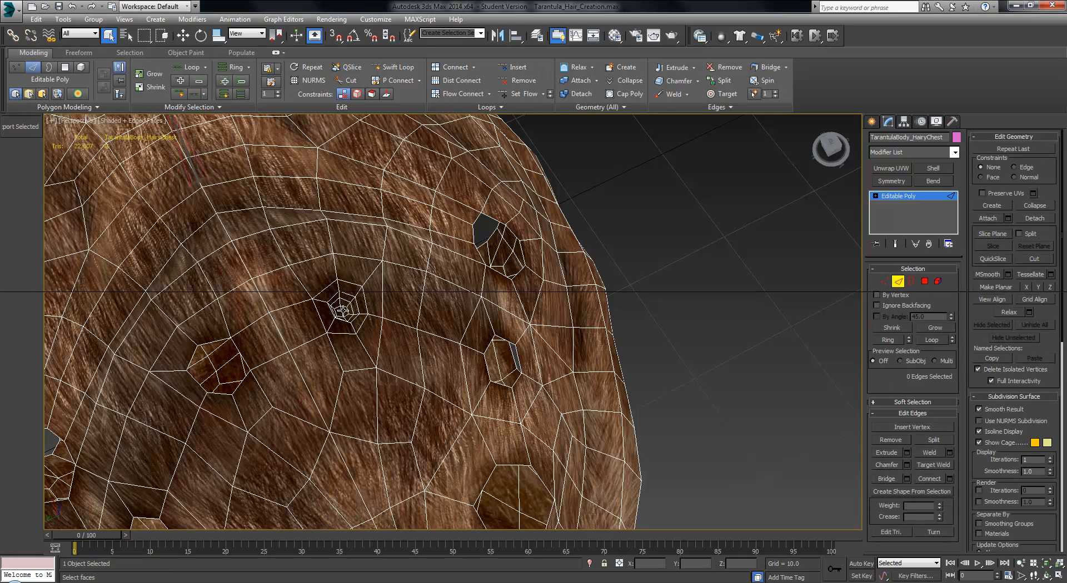
pyautogui.click(924, 281)
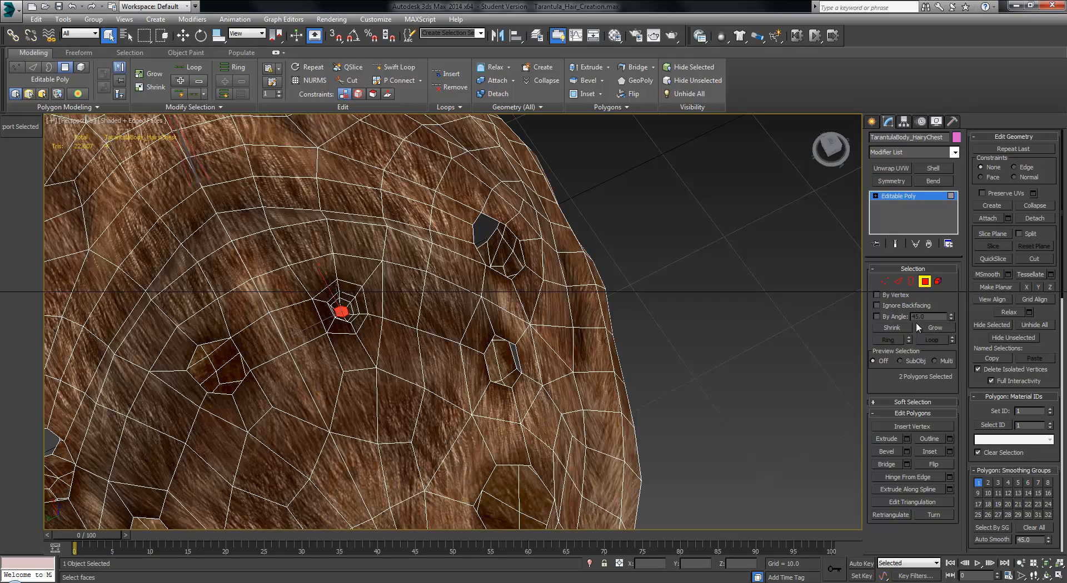
pyautogui.click(931, 328)
pyautogui.click(935, 327)
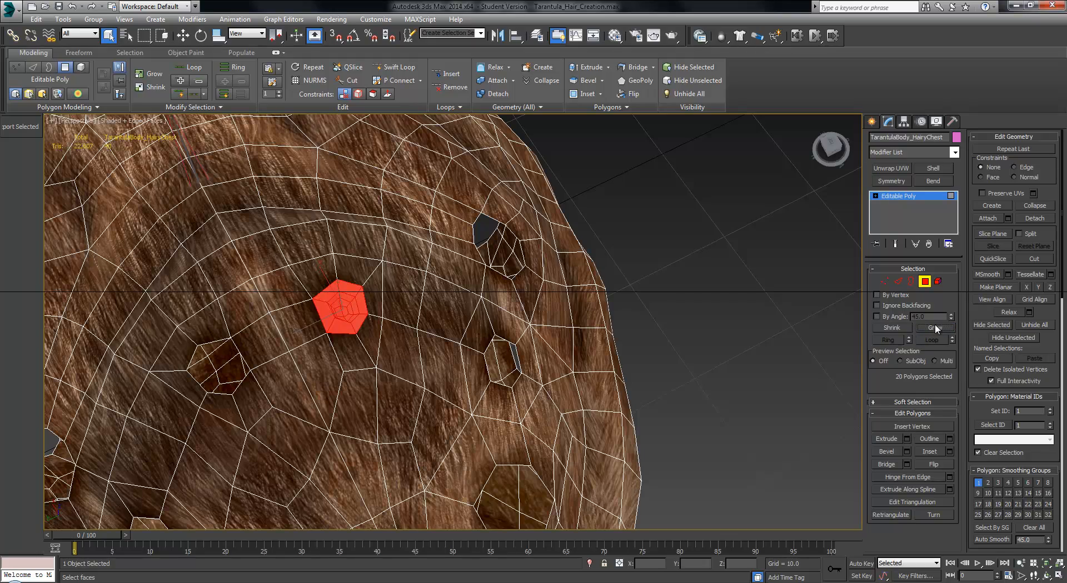
pyautogui.press('Delete')
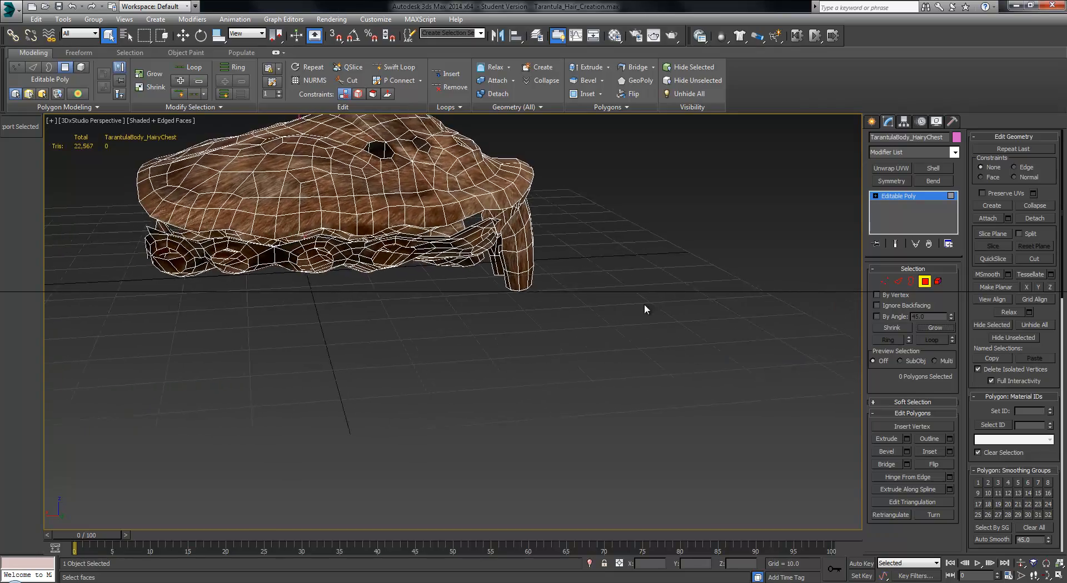
# - Leave polygon editing and unhide all objects in the scene
pyautogui.click(924, 282)
pyautogui.rightClick(593, 217)
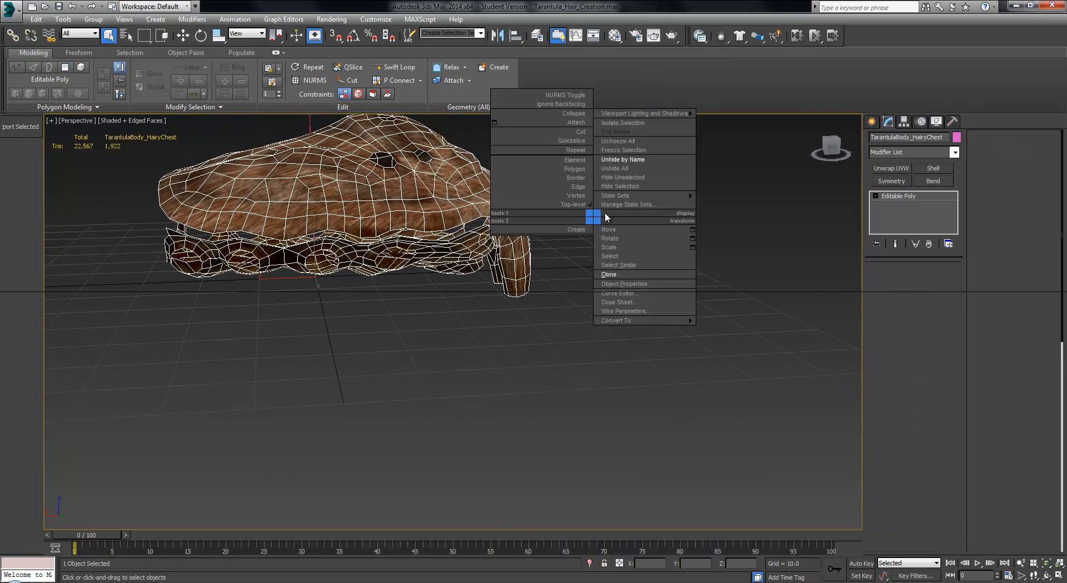
pyautogui.click(631, 168)
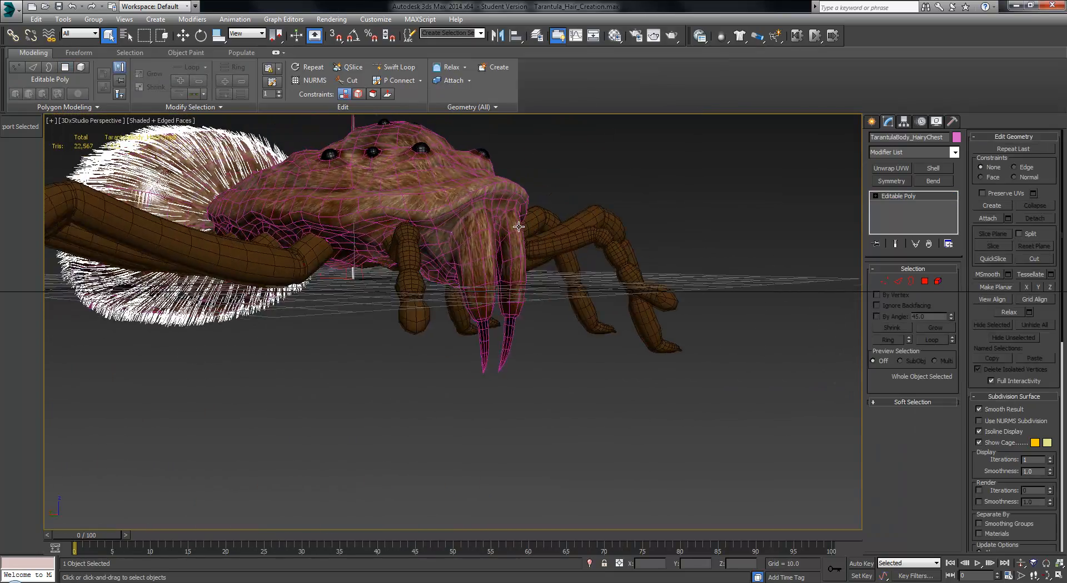
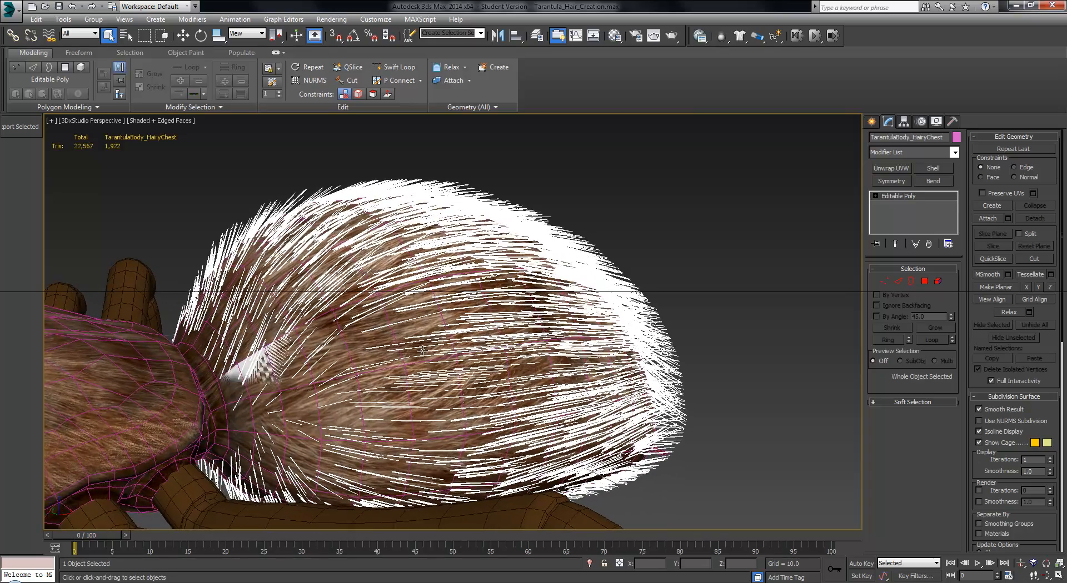
# - Select the abdomen object HairyButt and set the Hair Count of its Hair and Fur modifier to 10000
pyautogui.click(502, 370)
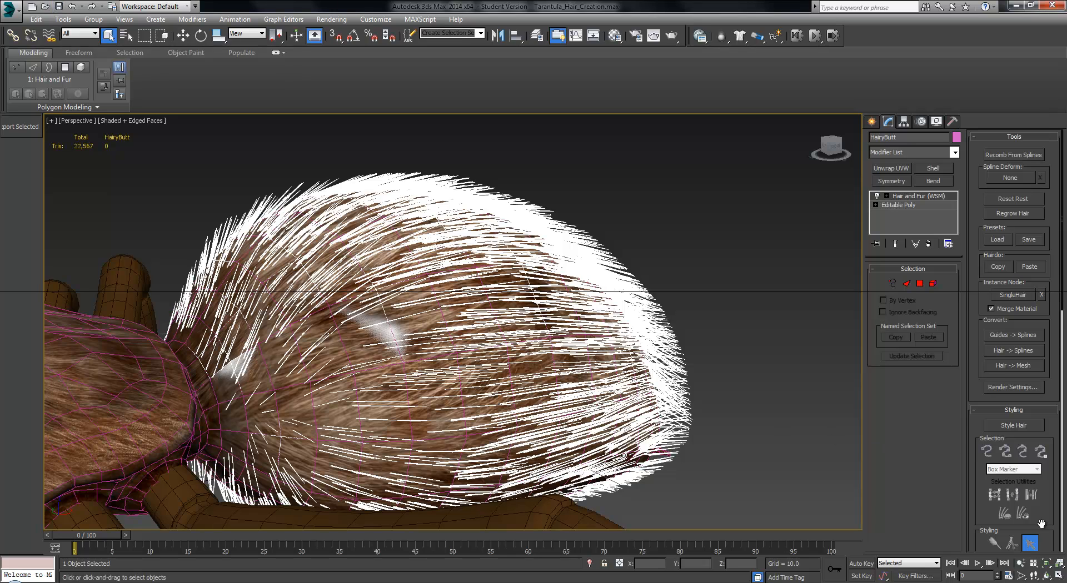
pyautogui.scroll(-5, 1012, 405)
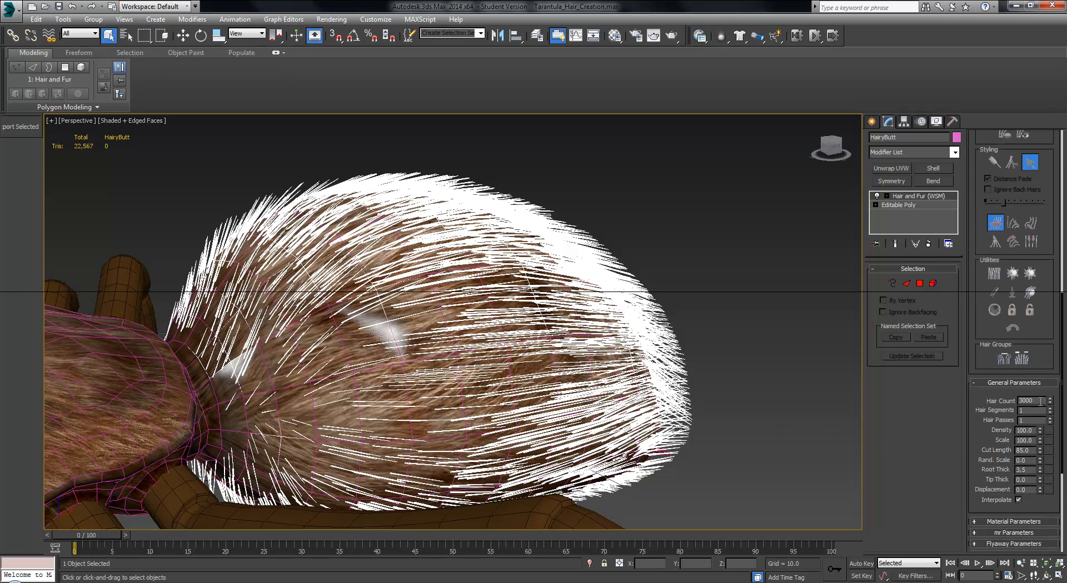
pyautogui.write('1000')
pyautogui.press('Return')
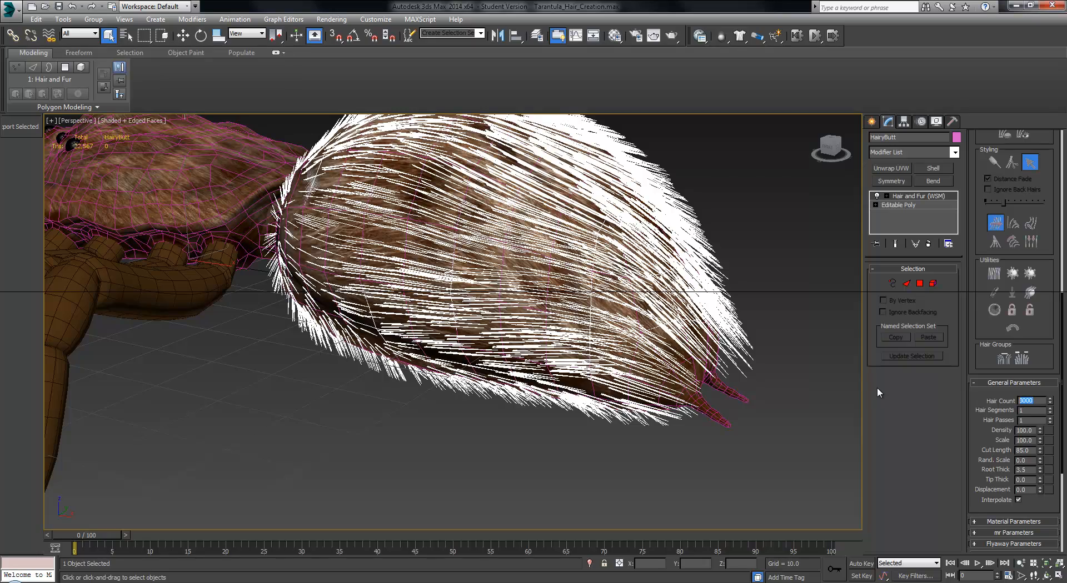
pyautogui.write('10000')
pyautogui.press('Return')
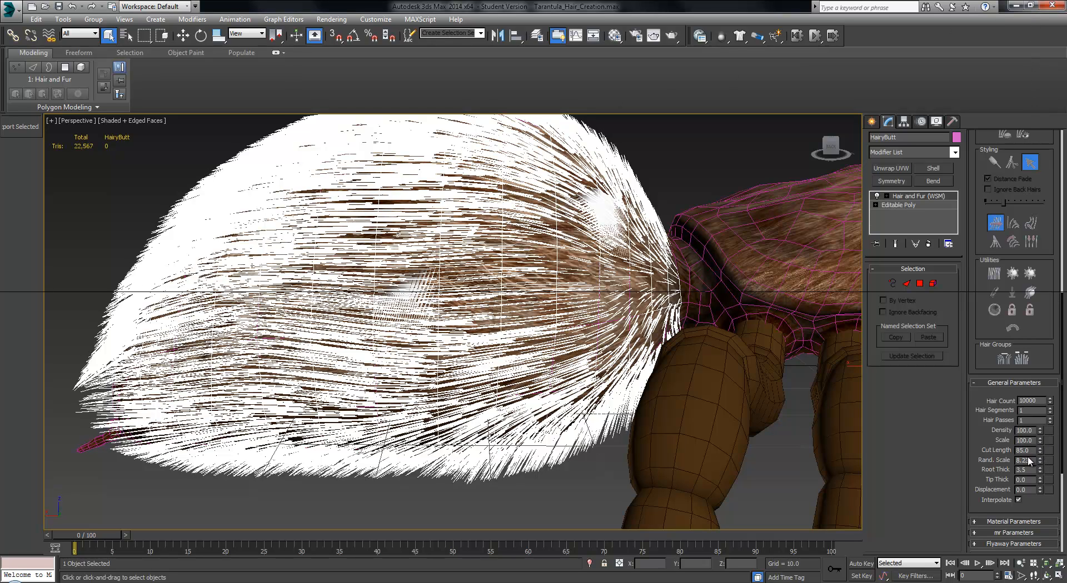
# - Set the abdomen hair's Rand. Scale to 40 and check the fur from several sides
pyautogui.write('40')
pyautogui.press('Return')
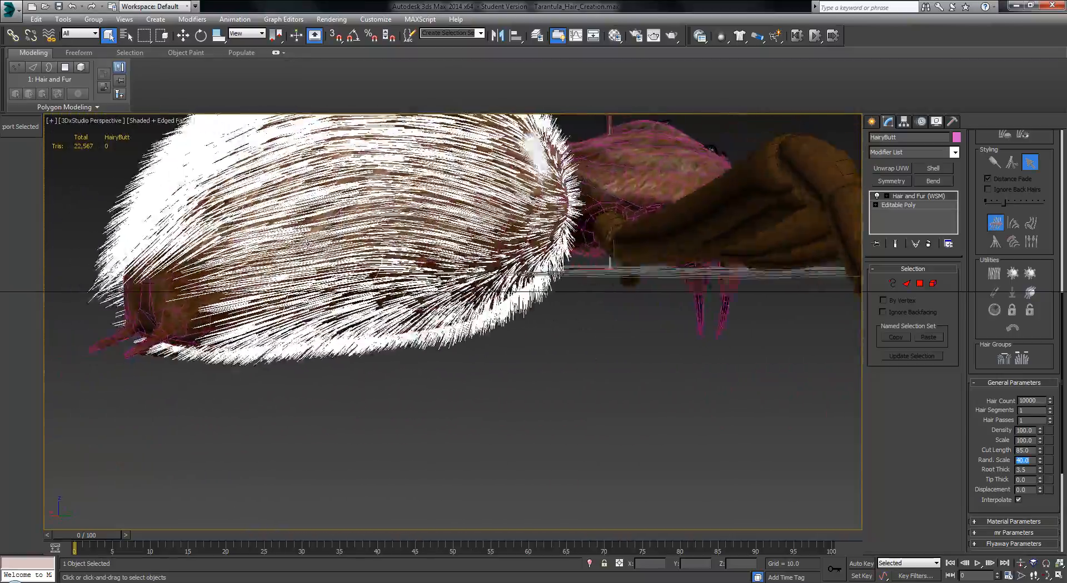
pyautogui.scroll(10, 517, 246)
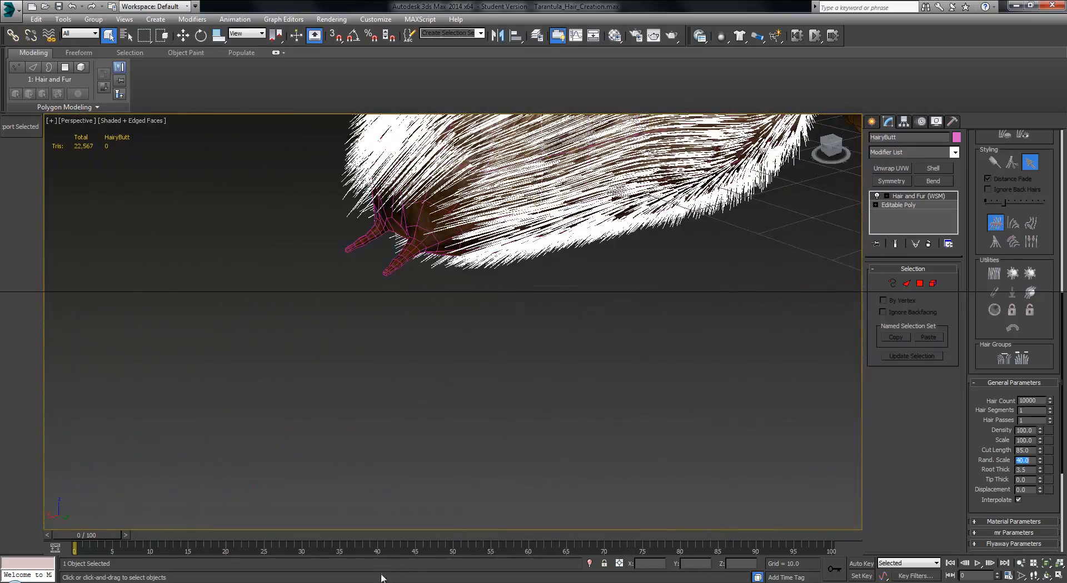
pyautogui.keyDown('alt'); pyautogui.moveTo(555, 296); pyautogui.dragTo(678, 361, button='middle'); pyautogui.keyUp('alt')
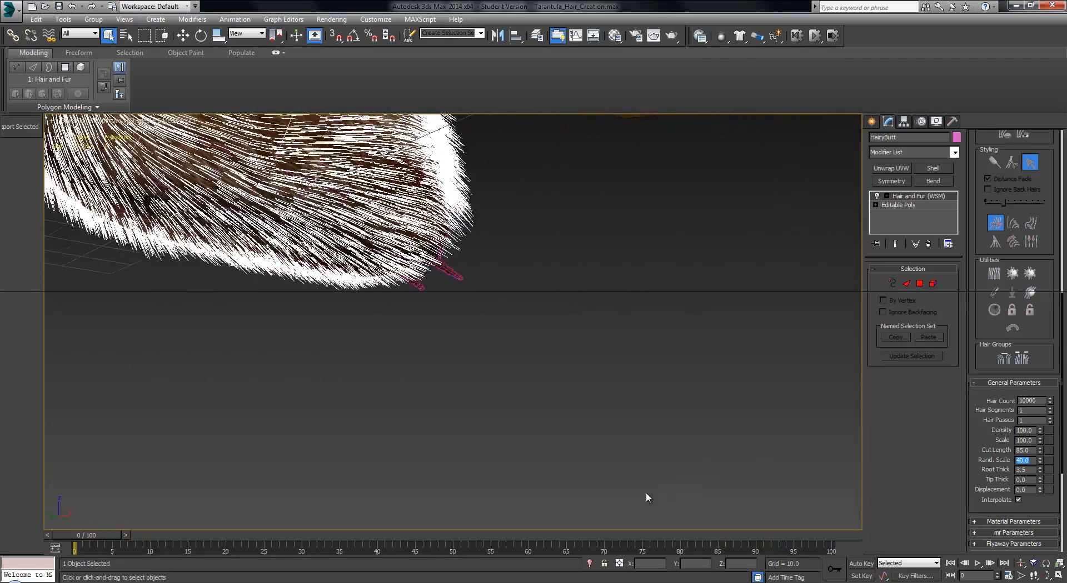
pyautogui.keyDown('alt'); pyautogui.moveTo(580, 494); pyautogui.dragTo(429, 565, button='middle'); pyautogui.keyUp('alt')
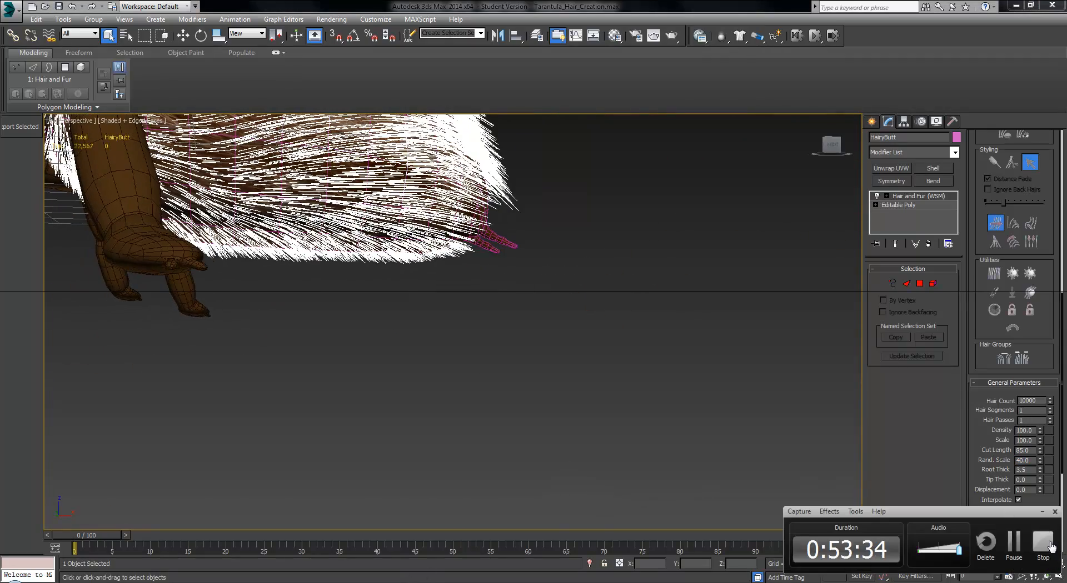